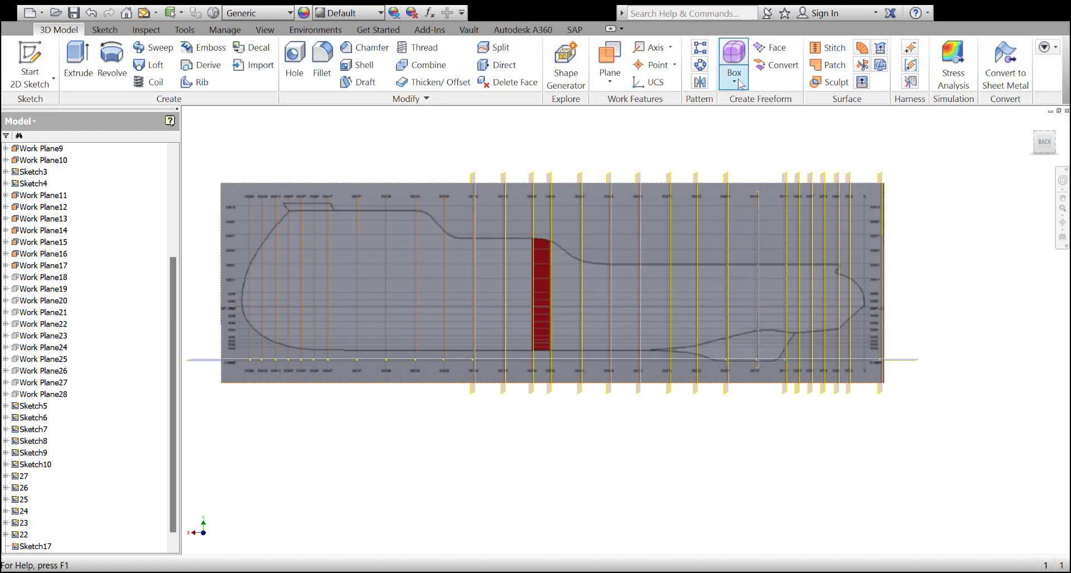
# Place a freeform box on the horizontal work plane, centred along the base of the side-view image
pyautogui.click(734, 54)
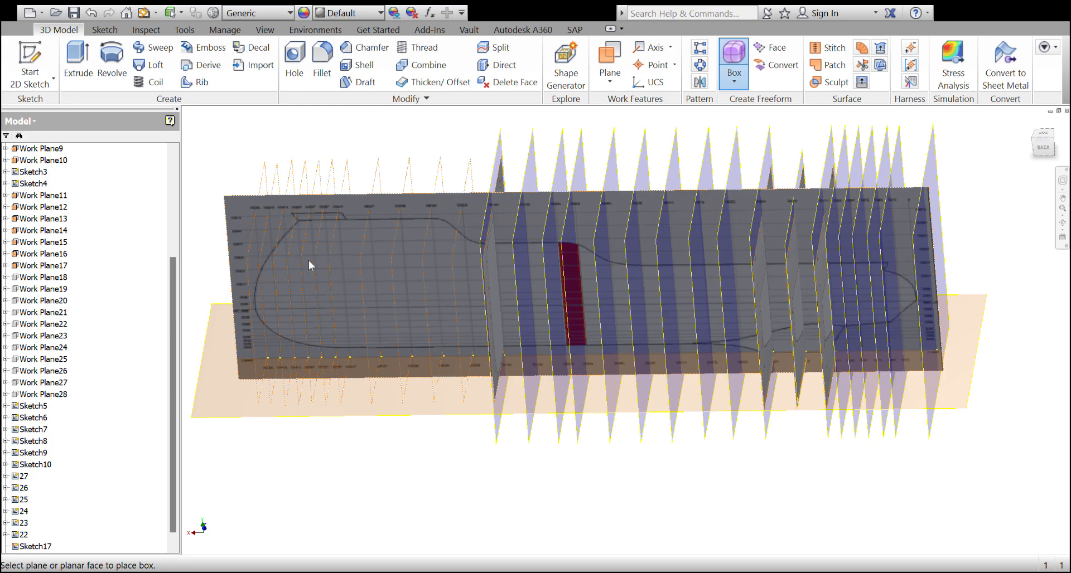
pyautogui.keyDown('shift'); pyautogui.moveTo(459, 418); pyautogui.dragTo(341, 304, button='middle'); pyautogui.keyUp('shift')
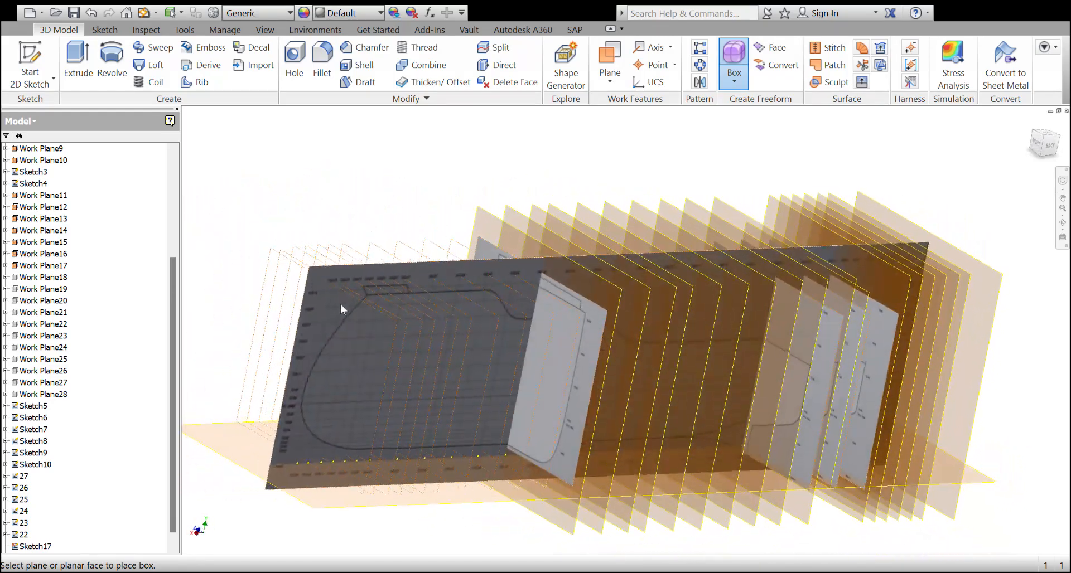
pyautogui.click(536, 453)
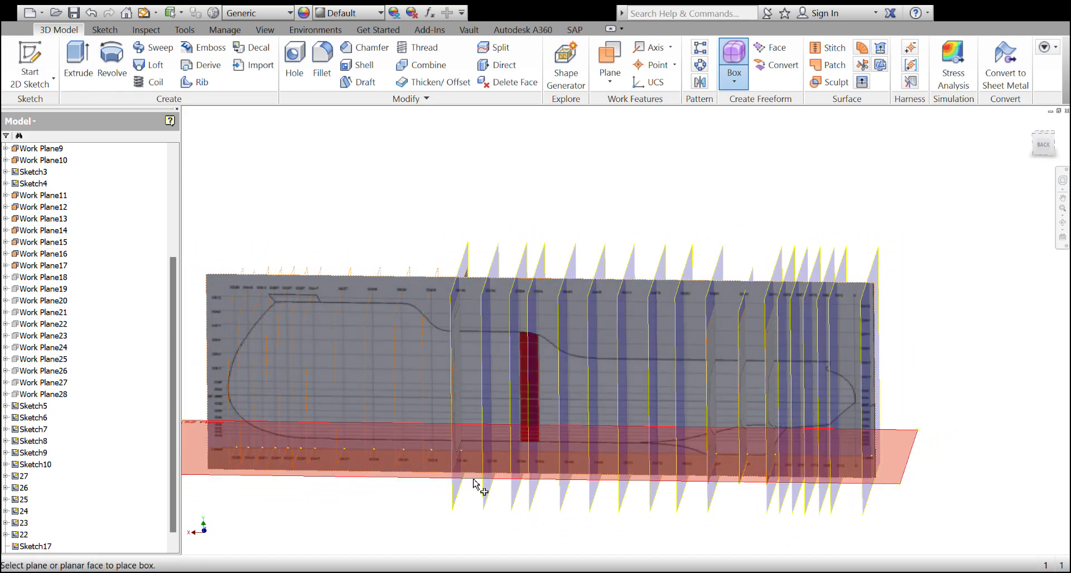
pyautogui.click(474, 485)
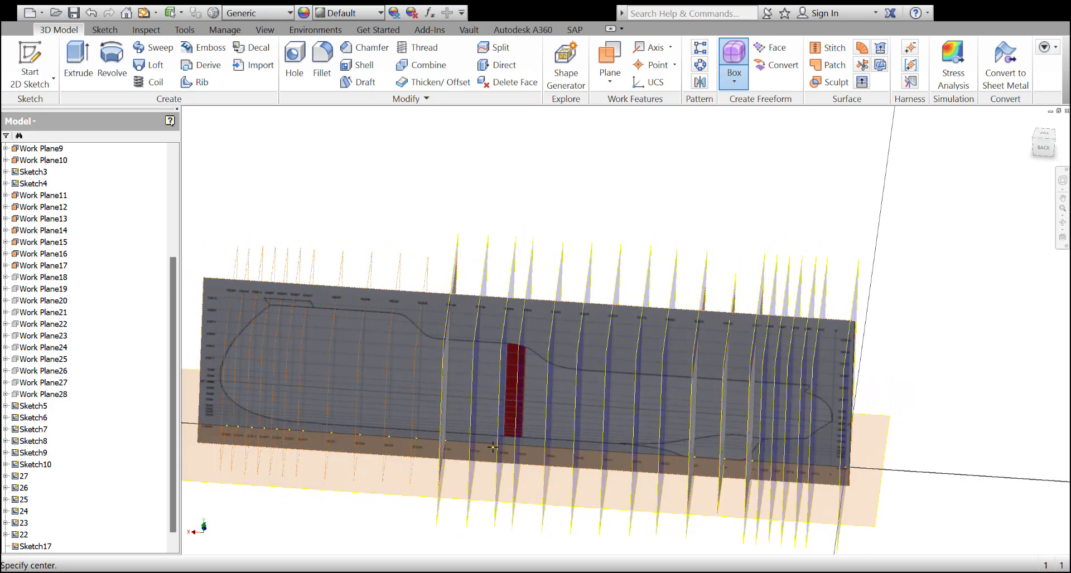
pyautogui.click(489, 444)
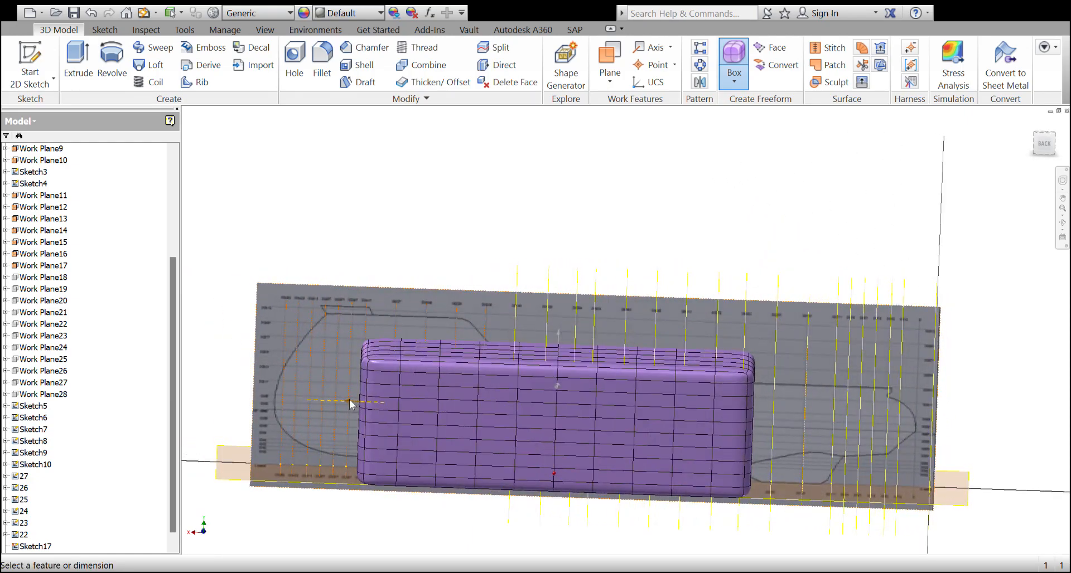
# Stretch the box's length and height toward the side-view outline and narrow its width to roughly match the work planes
pyautogui.moveTo(351, 403); pyautogui.dragTo(260, 400)
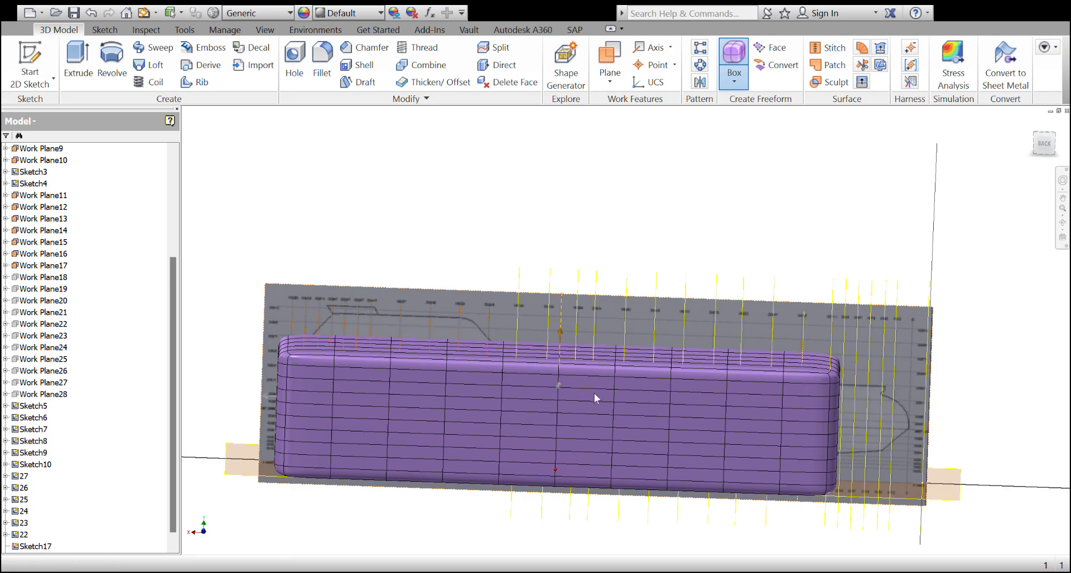
pyautogui.moveTo(561, 337); pyautogui.dragTo(562, 293)
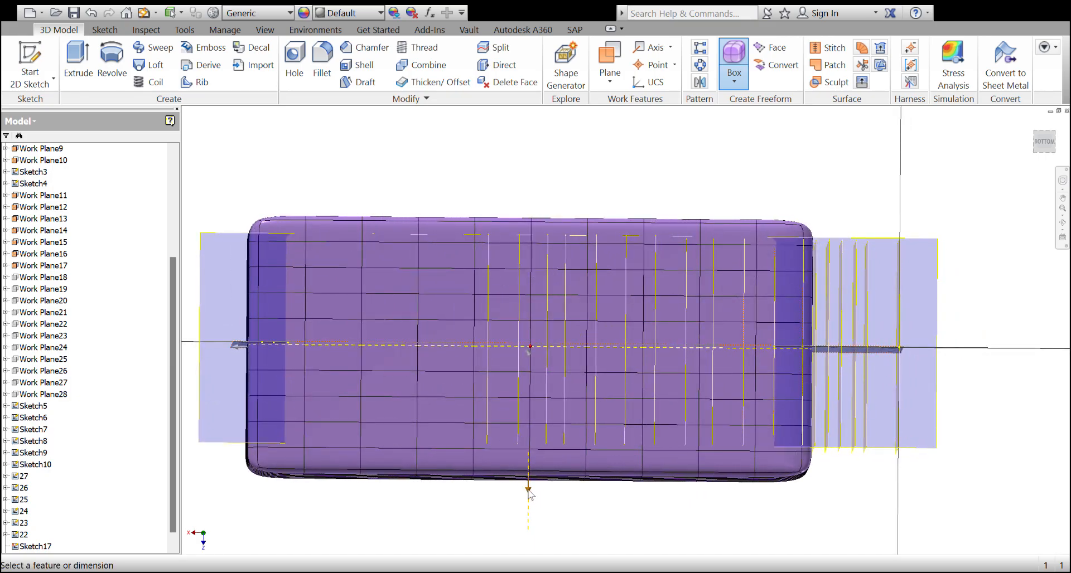
pyautogui.moveTo(528, 493); pyautogui.dragTo(528, 451)
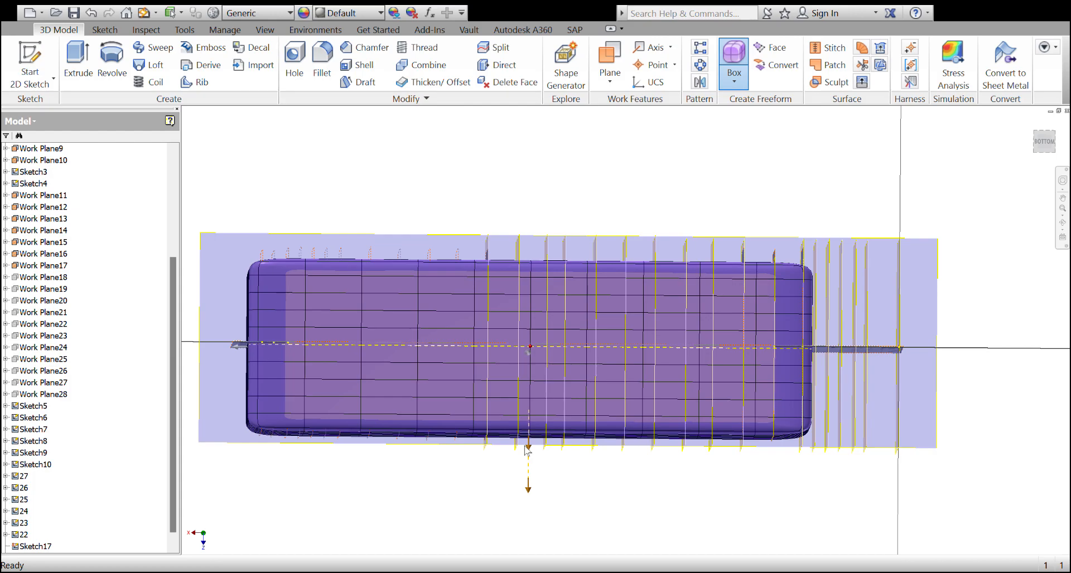
pyautogui.moveTo(528, 451); pyautogui.dragTo(527, 444)
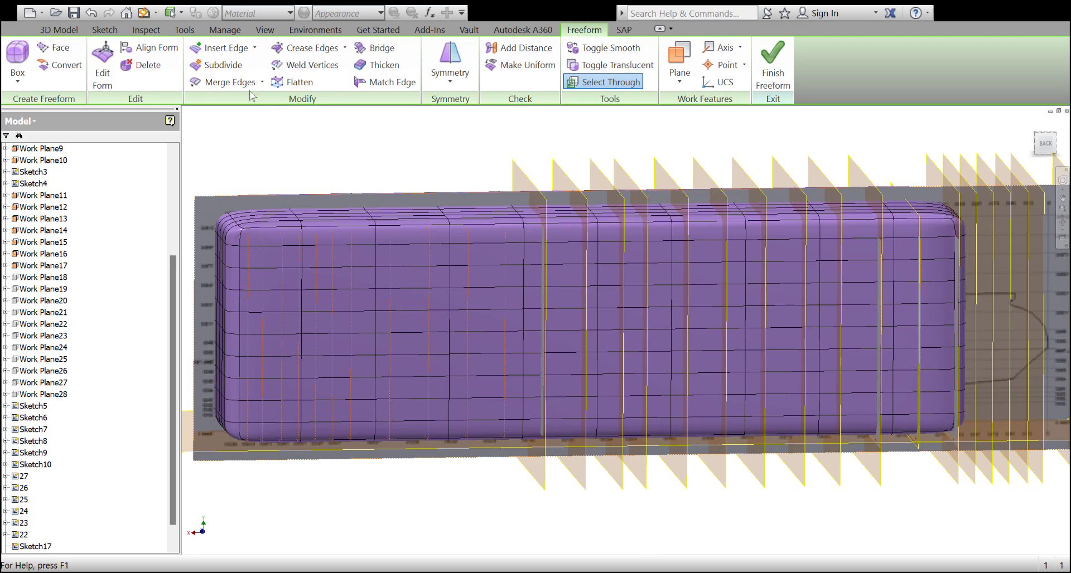
# Finish the freeform box and reopen it for freeform editing
pyautogui.keyDown('shift'); pyautogui.moveTo(328, 215); pyautogui.dragTo(334, 200, button='middle'); pyautogui.keyUp('shift')
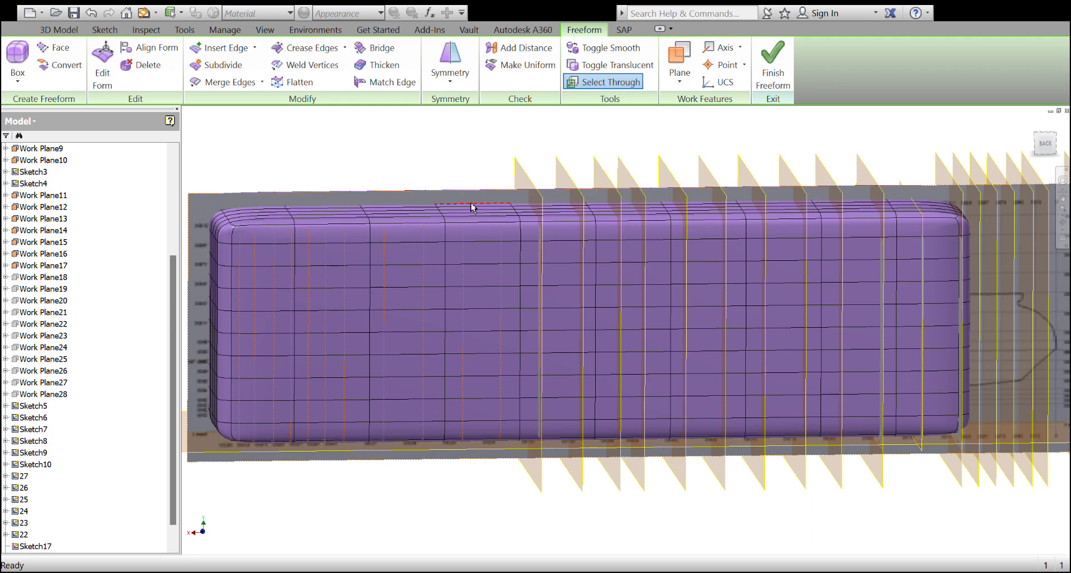
pyautogui.scroll(-1, 414, 157)
pyautogui.scroll(2, 404, 148)
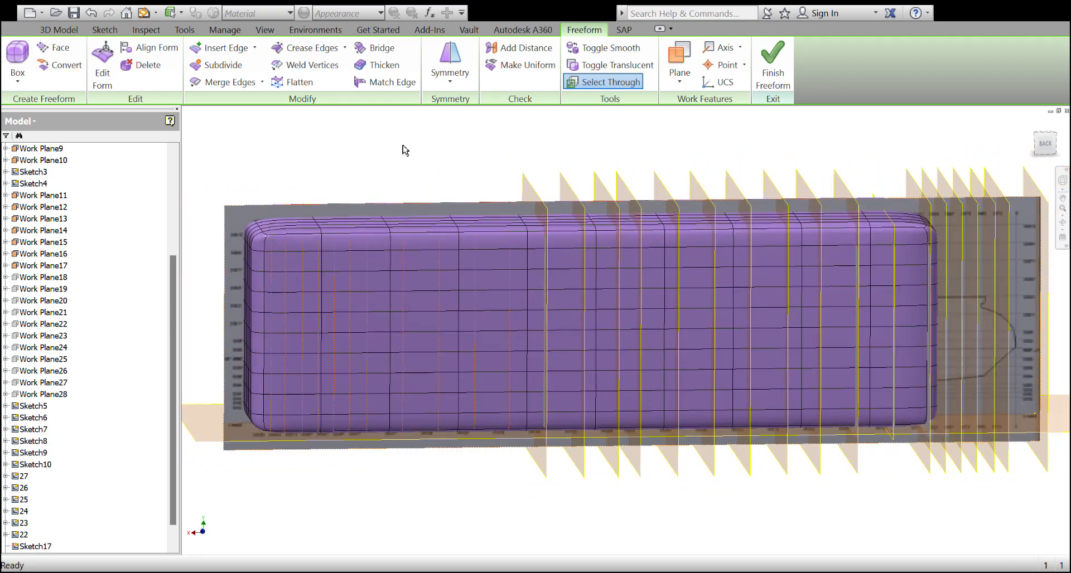
pyautogui.click(777, 84)
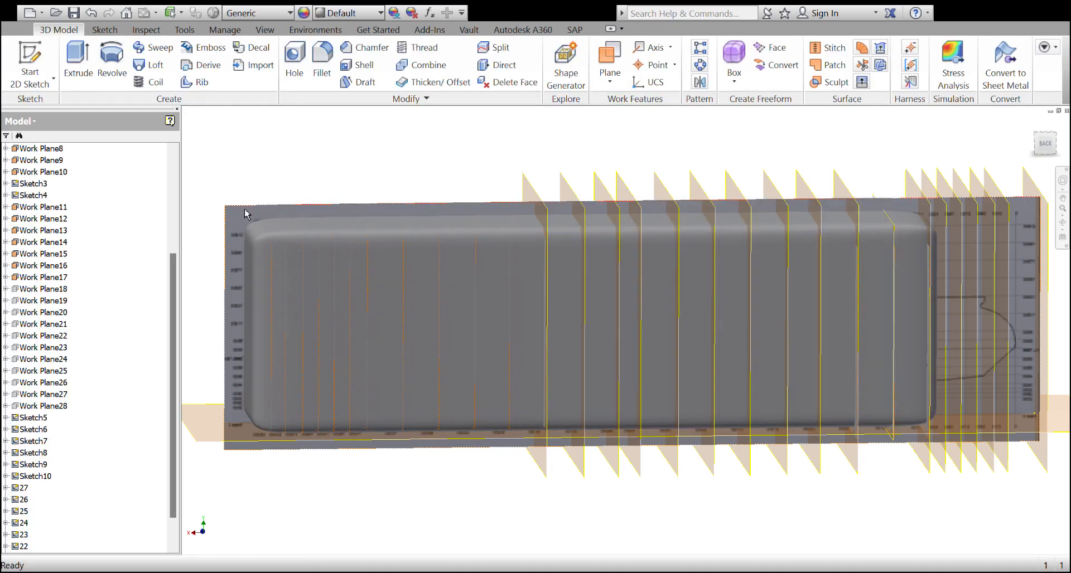
pyautogui.scroll(-1, 120, 380)
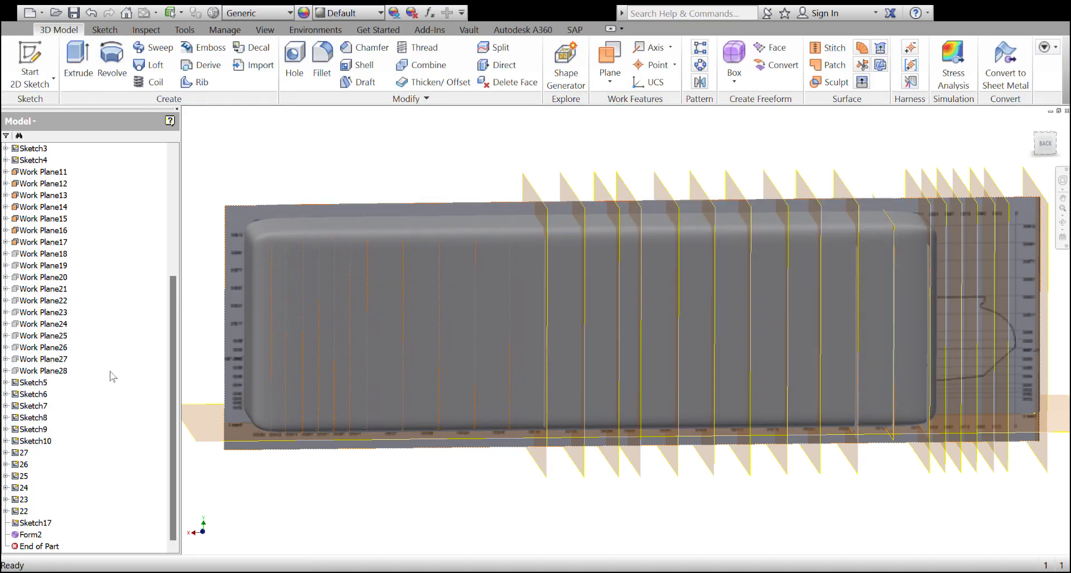
pyautogui.click(25, 536)
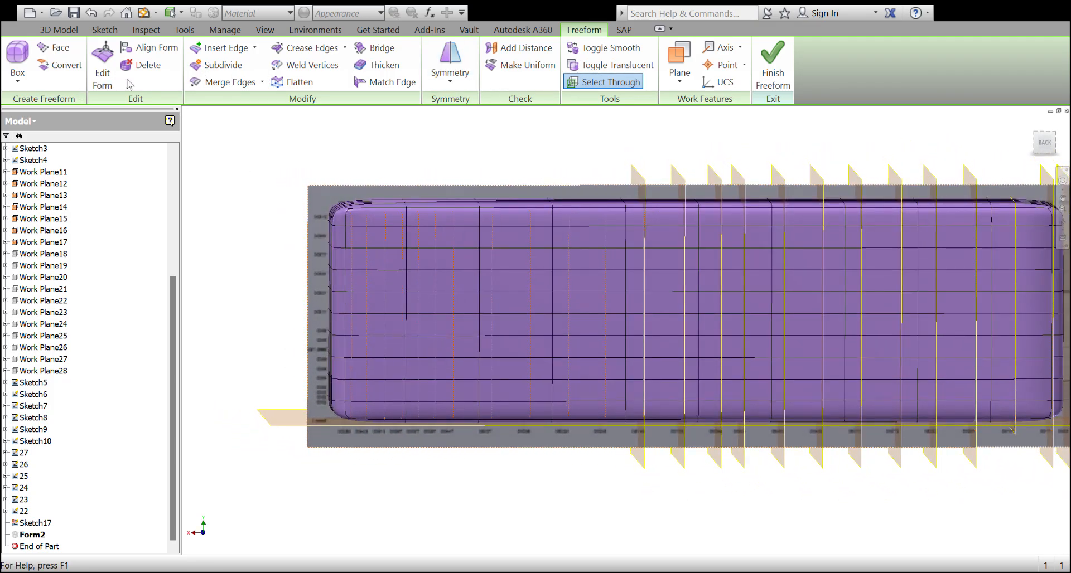
pyautogui.click(101, 60)
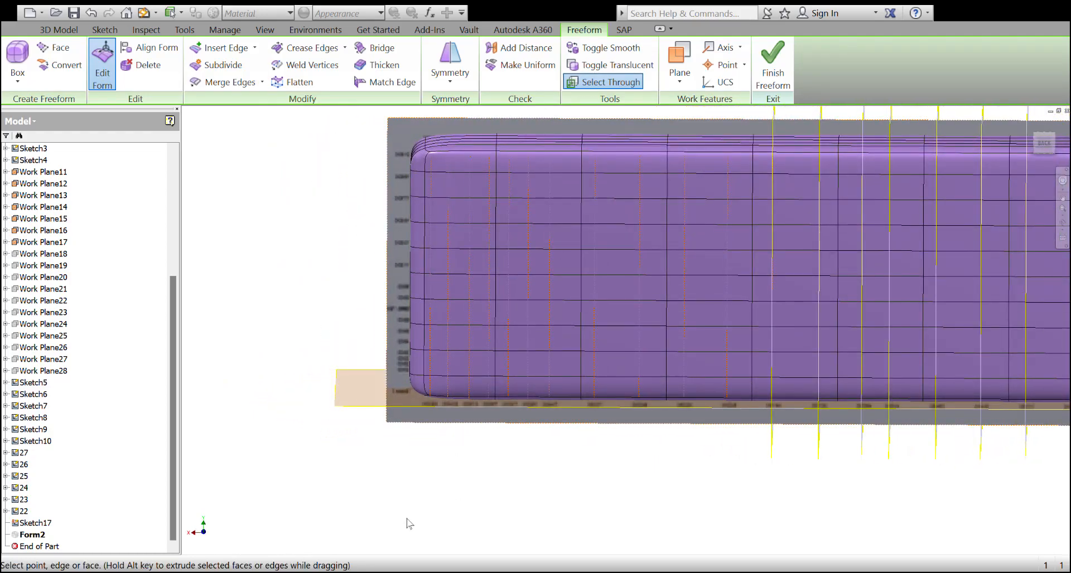
pyautogui.press('Escape')
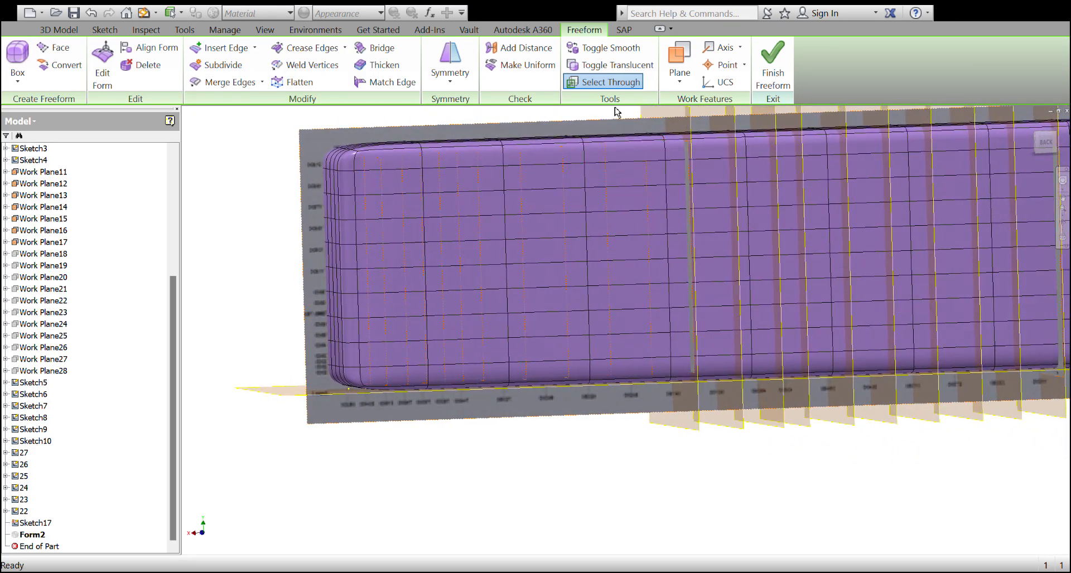
# Make the freeform body translucent so the side-view image can be traced through it
pyautogui.click(603, 66)
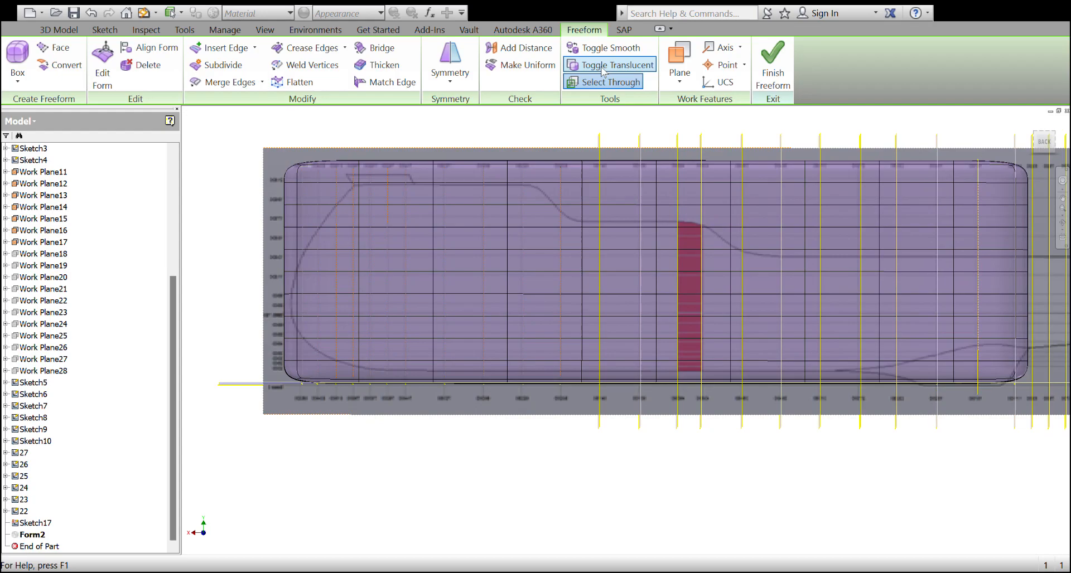
pyautogui.click(603, 65)
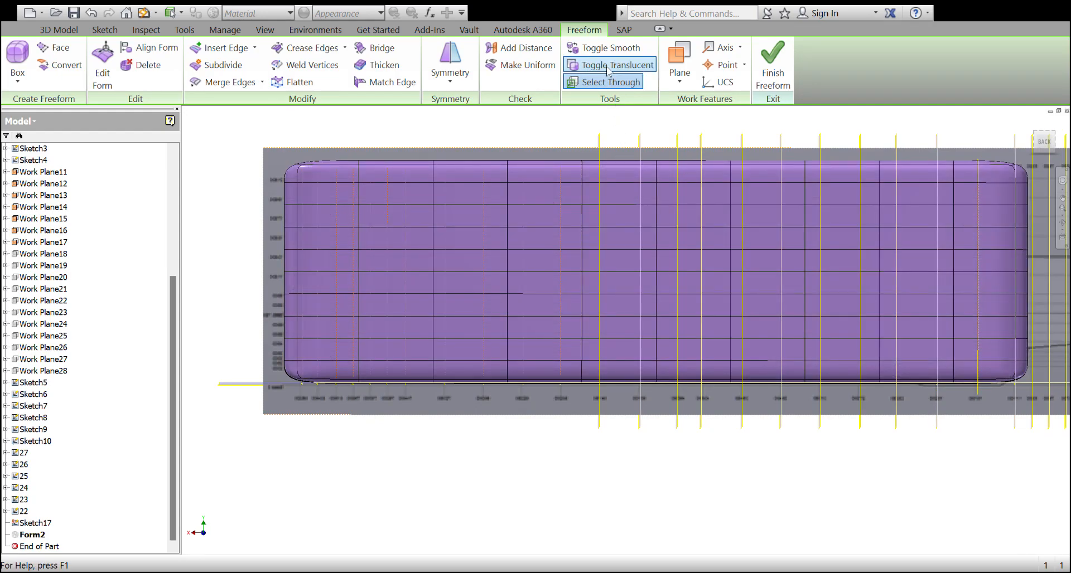
pyautogui.click(608, 67)
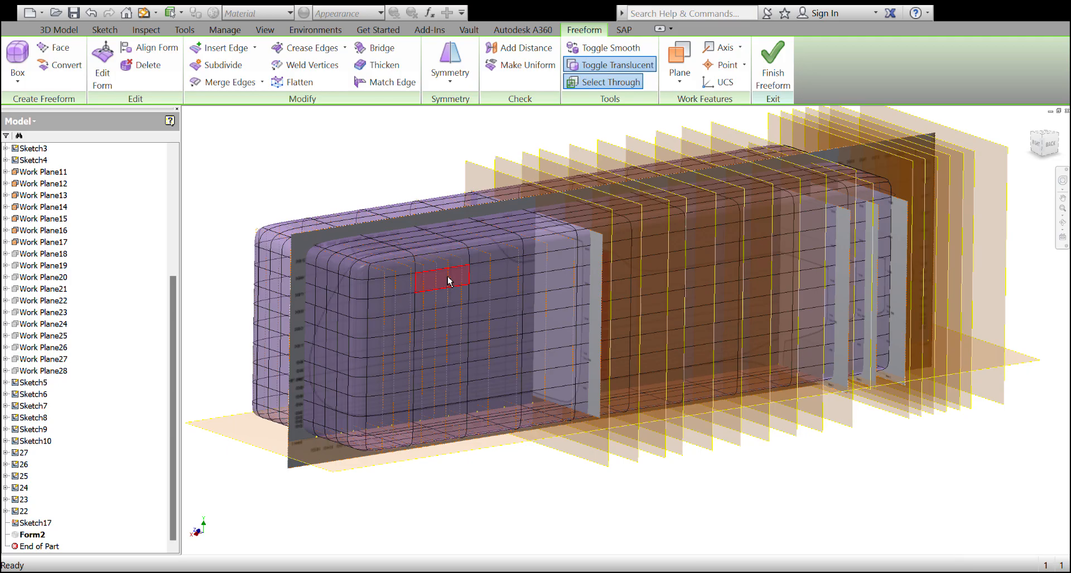
# Switch the freeform body's display from smooth to the boxy control shape
pyautogui.moveTo(1030, 156); pyautogui.dragTo(1045, 164)
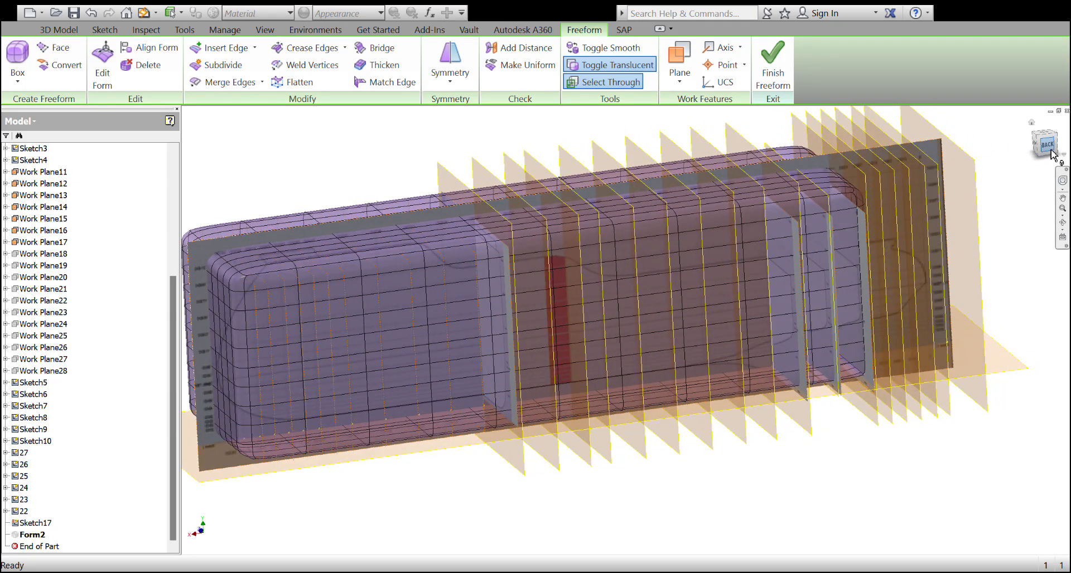
pyautogui.click(1046, 143)
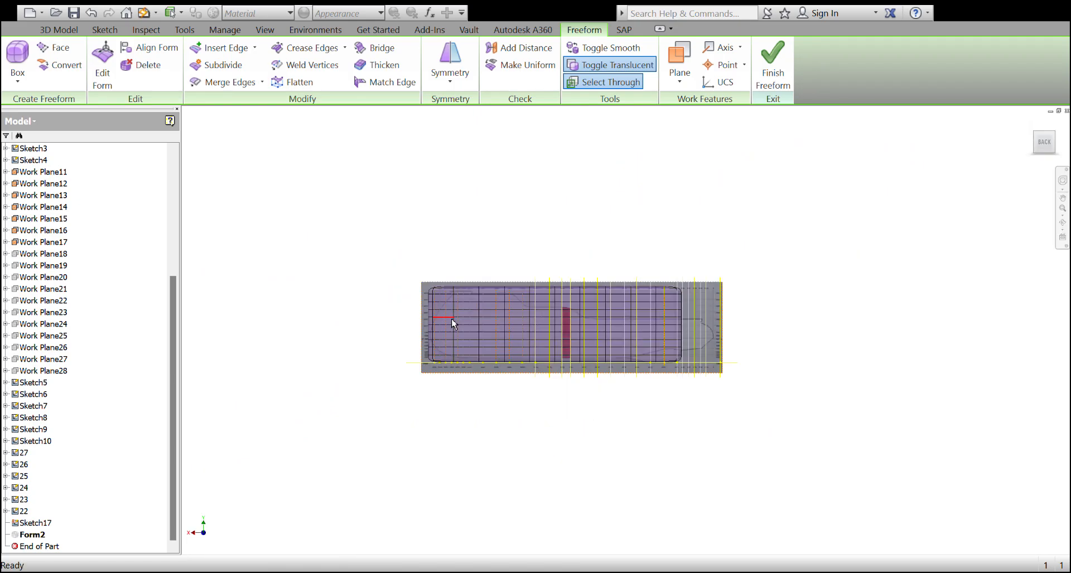
pyautogui.scroll(-5, 453, 320)
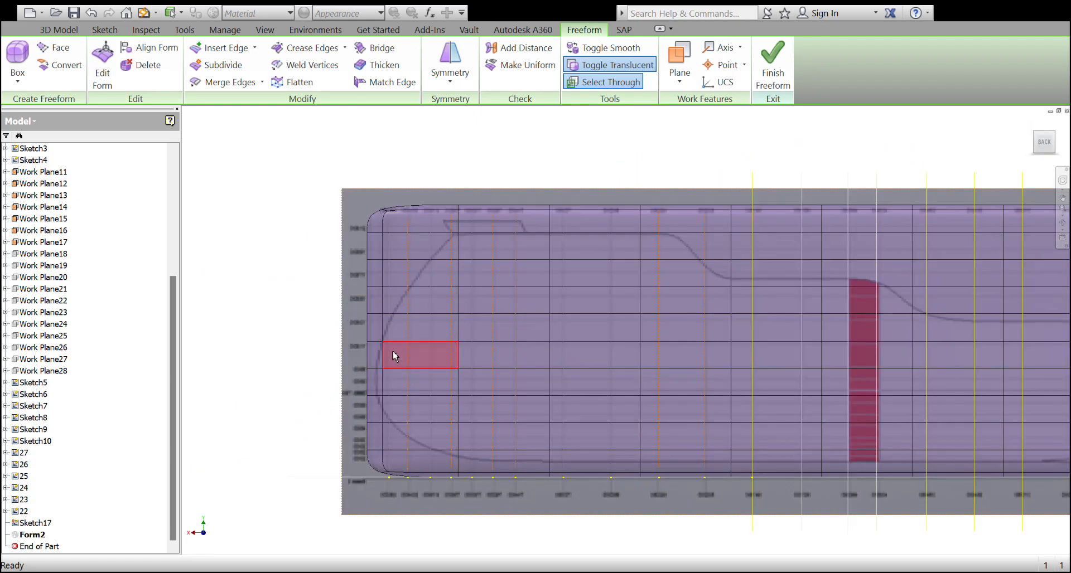
pyautogui.scroll(2, 393, 351)
pyautogui.scroll(-3, 392, 346)
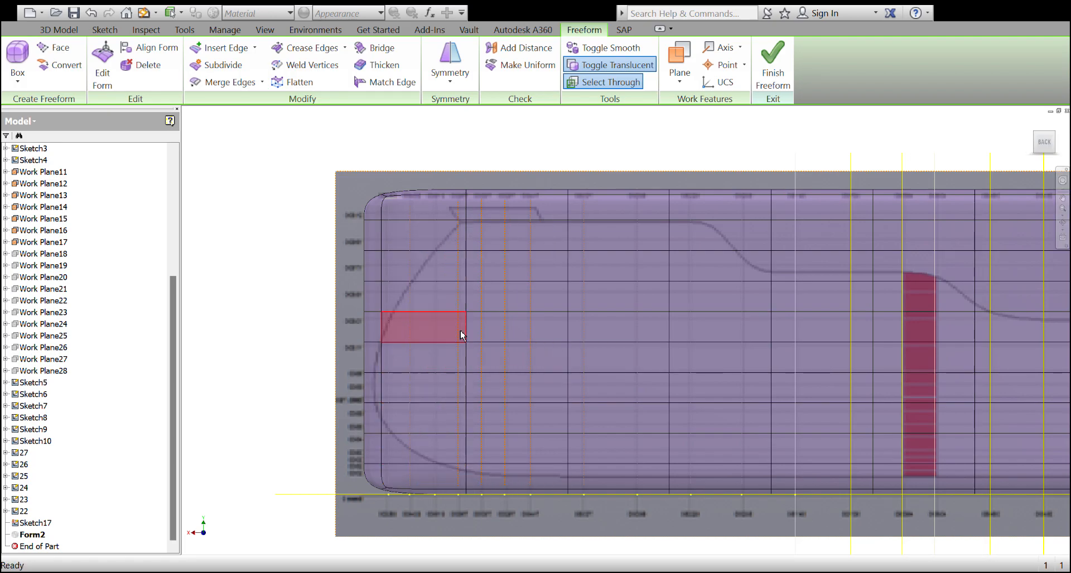
pyautogui.click(624, 54)
pyautogui.click(623, 54)
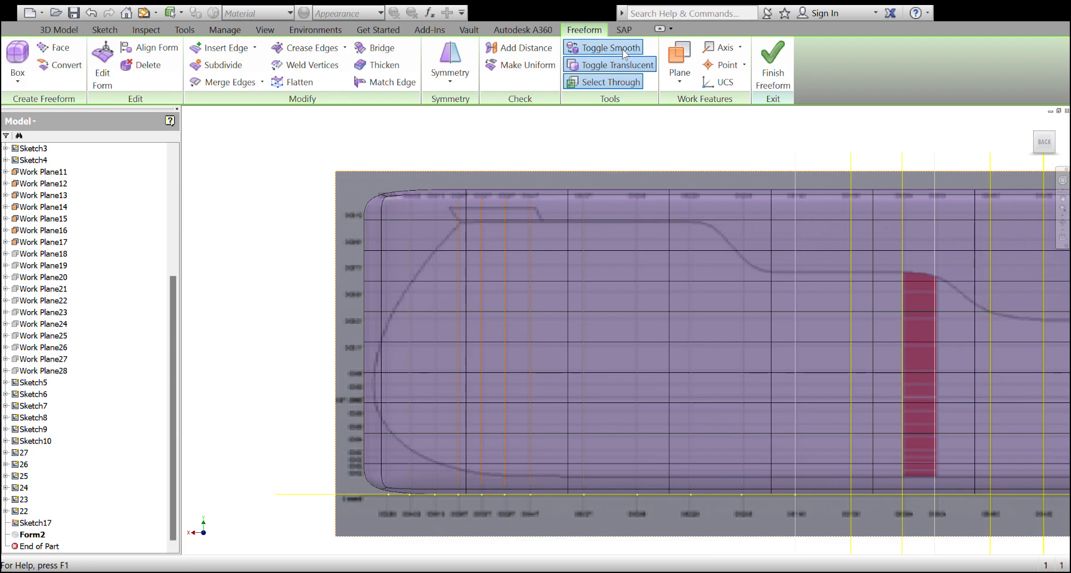
pyautogui.click(624, 54)
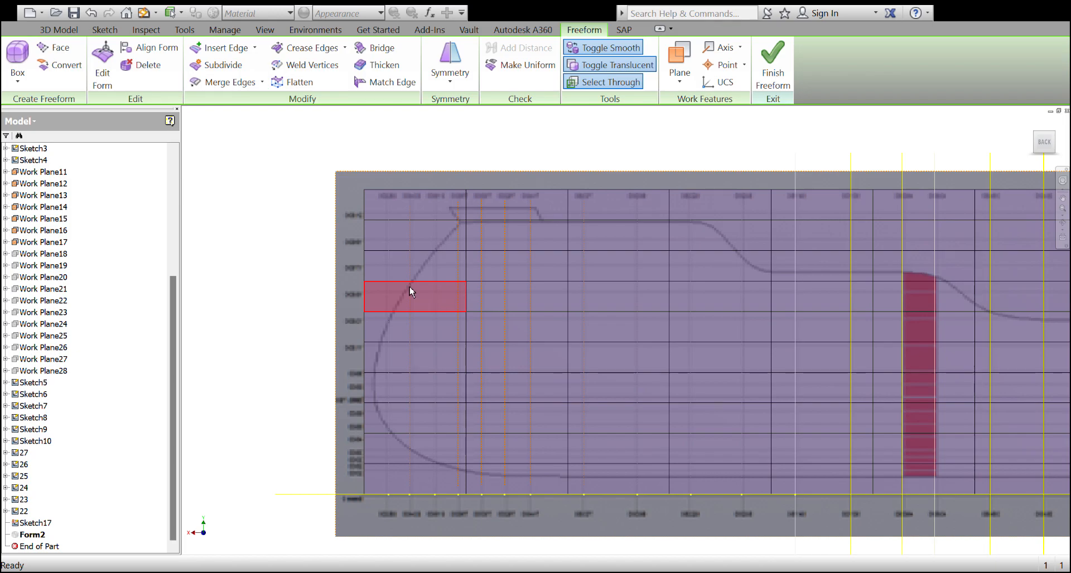
# Try to push a single edge on the box's end inward toward the rounded outline in the image
pyautogui.doubleClick(372, 269)
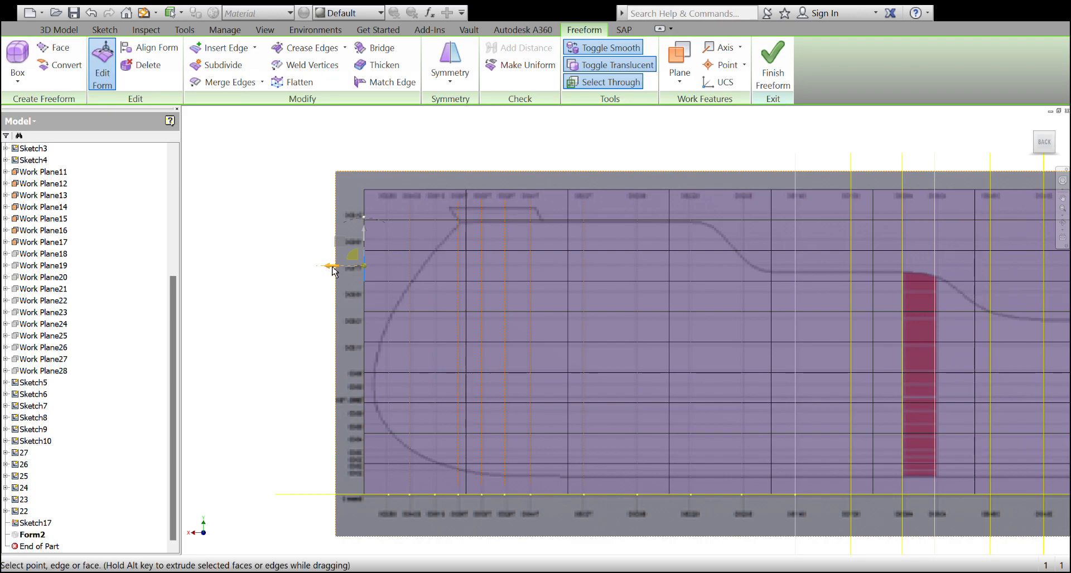
pyautogui.moveTo(331, 268); pyautogui.dragTo(384, 272)
pyautogui.keyDown('shift'); pyautogui.moveTo(451, 339); pyautogui.dragTo(450, 336, button='middle'); pyautogui.keyUp('shift')
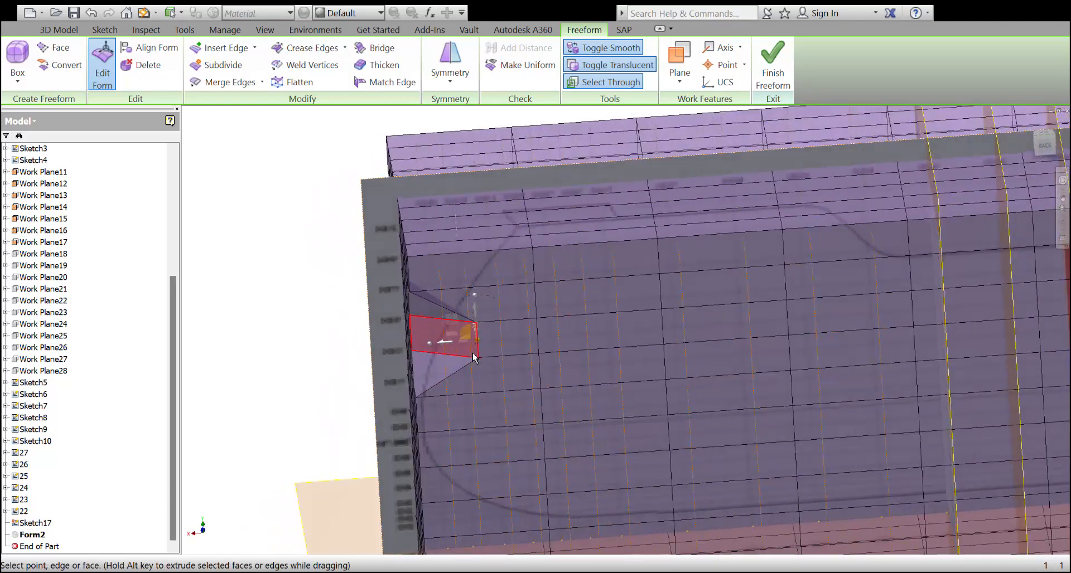
pyautogui.press('Escape')
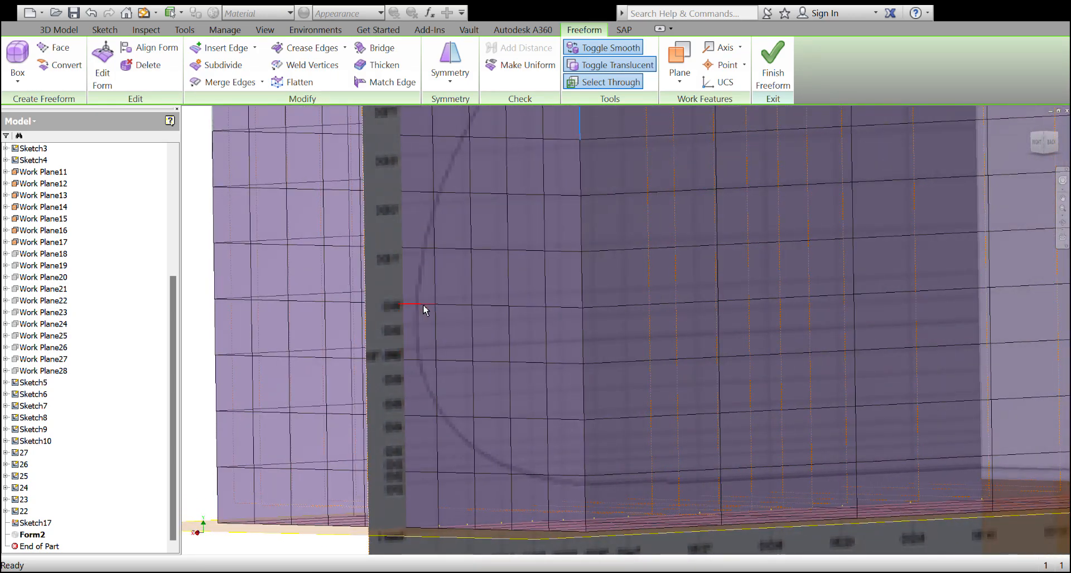
# Move the whole row of mid-height horizontal edges across the box's end face inward onto the image's rounded outline
pyautogui.keyDown('ctrl'); pyautogui.click(524, 308); pyautogui.keyUp('ctrl')
pyautogui.keyDown('ctrl'); pyautogui.click(483, 308); pyautogui.keyUp('ctrl')
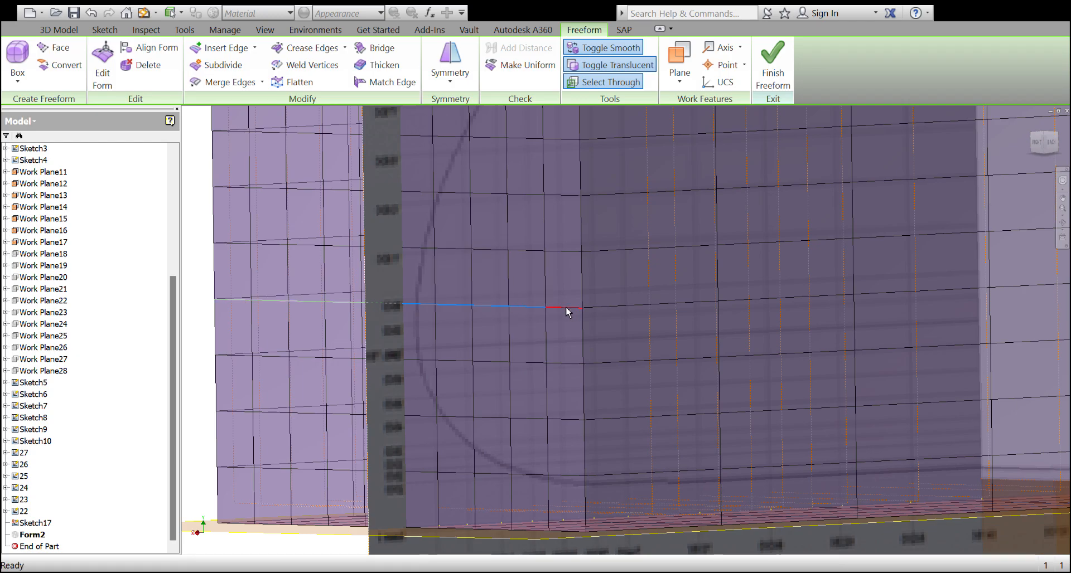
pyautogui.scroll(1, 260, 303)
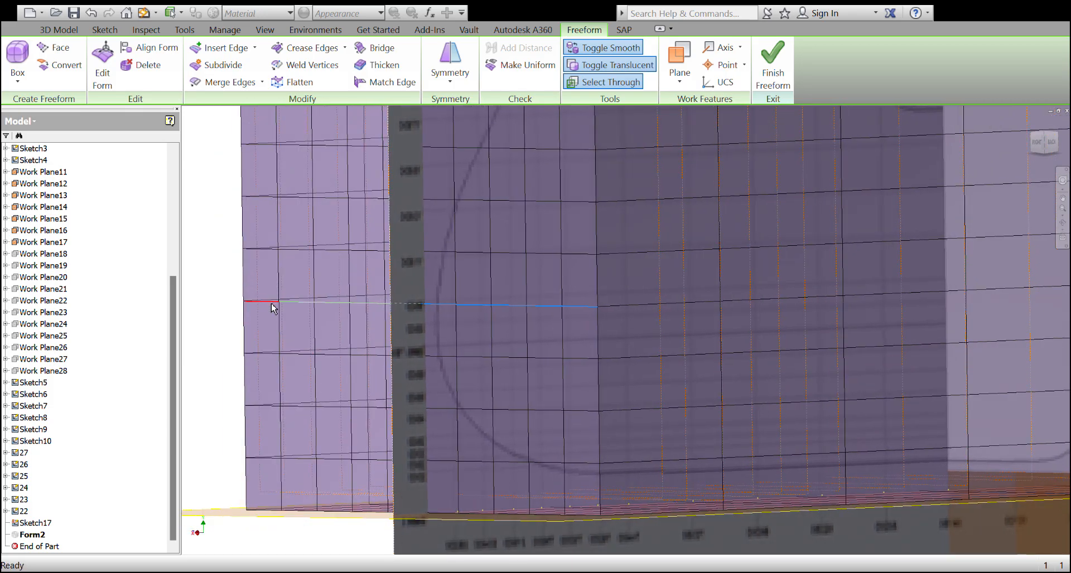
pyautogui.keyDown('shift'); pyautogui.moveTo(377, 366); pyautogui.dragTo(915, 205, button='middle'); pyautogui.keyUp('shift')
pyautogui.click(1050, 150)
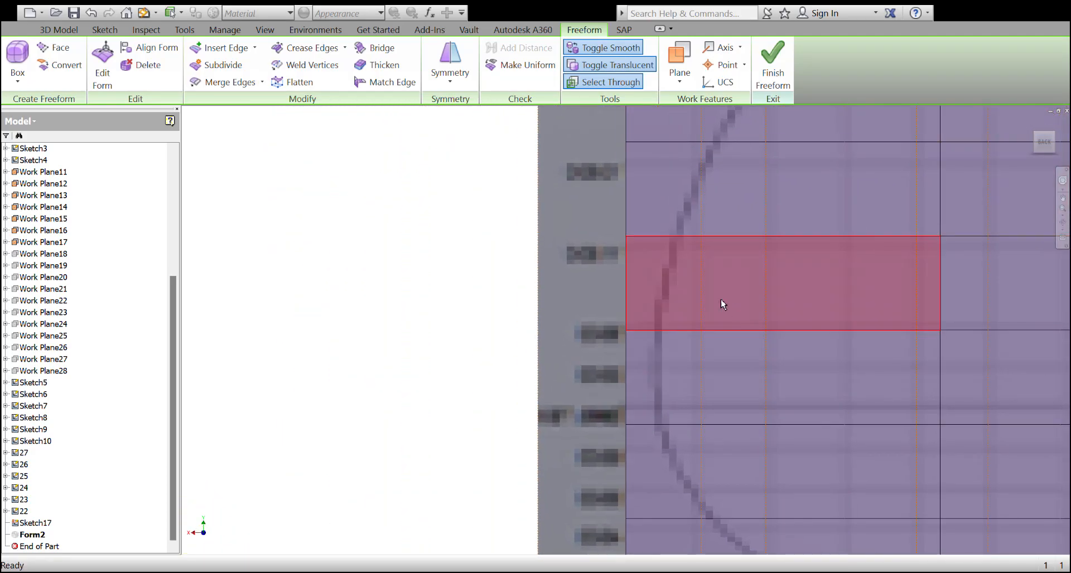
pyautogui.scroll(-2, 633, 215)
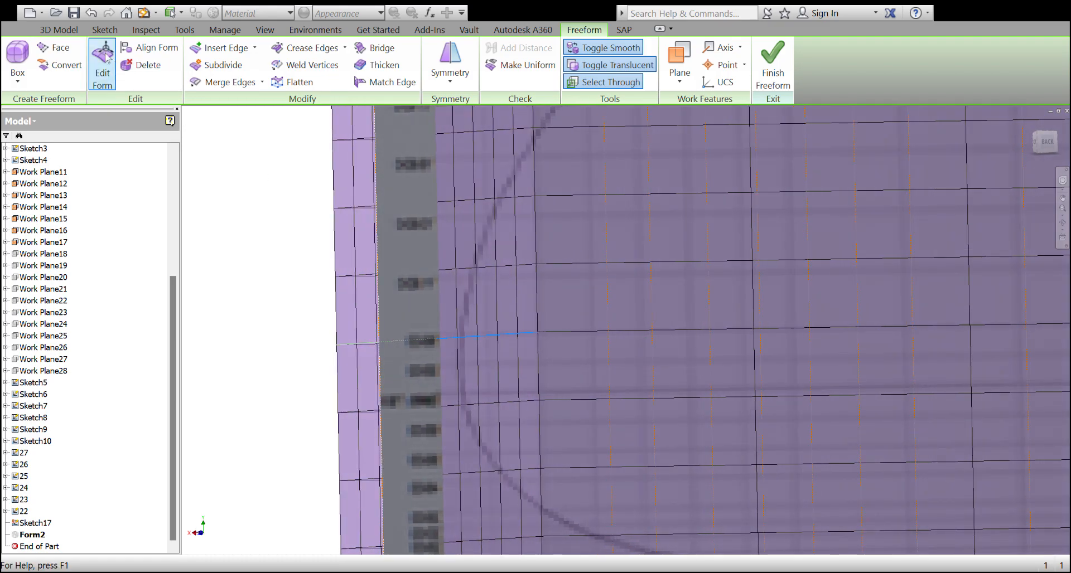
pyautogui.click(106, 56)
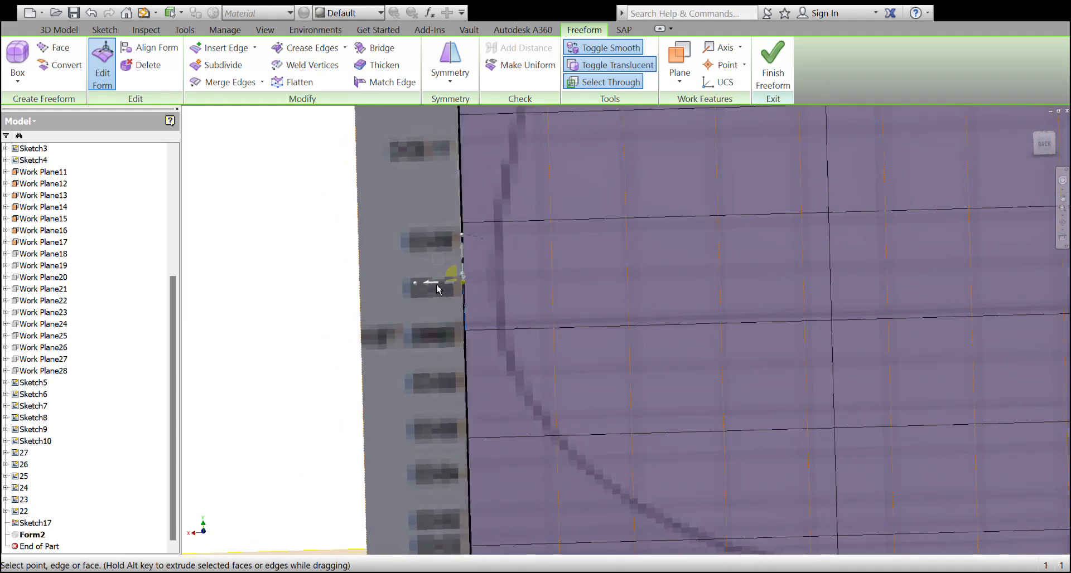
pyautogui.click(1048, 147)
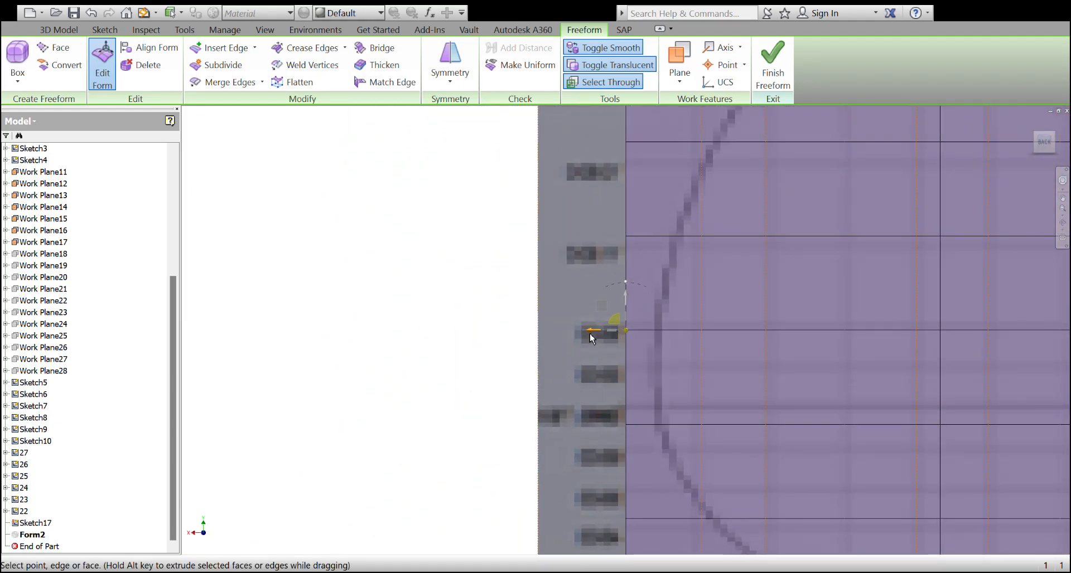
pyautogui.moveTo(590, 333); pyautogui.dragTo(626, 335)
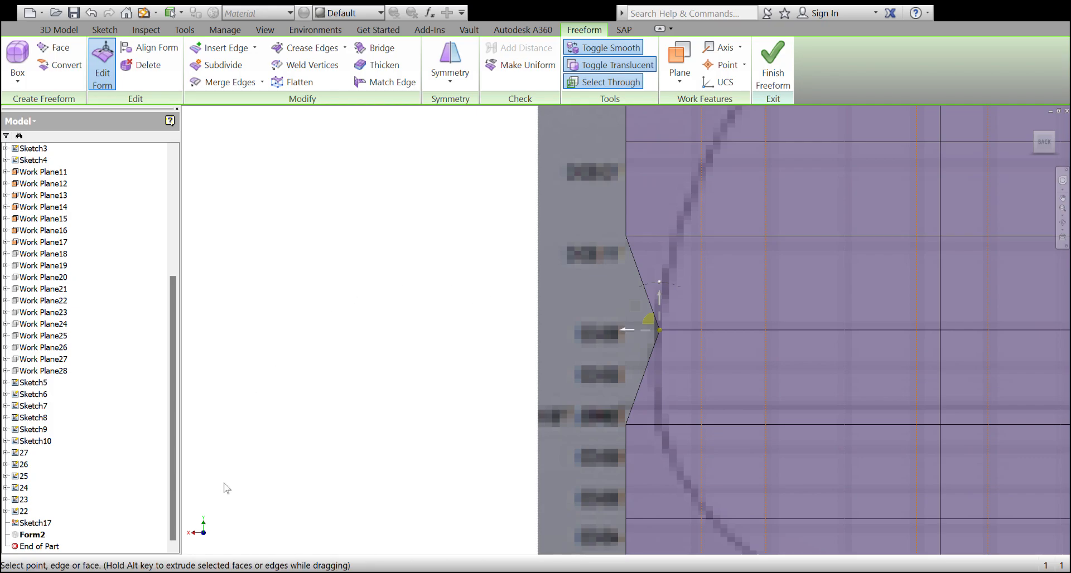
pyautogui.press('Escape')
pyautogui.keyDown('shift'); pyautogui.moveTo(492, 351); pyautogui.dragTo(514, 347, button='middle'); pyautogui.keyUp('shift')
pyautogui.scroll(-2, 524, 338)
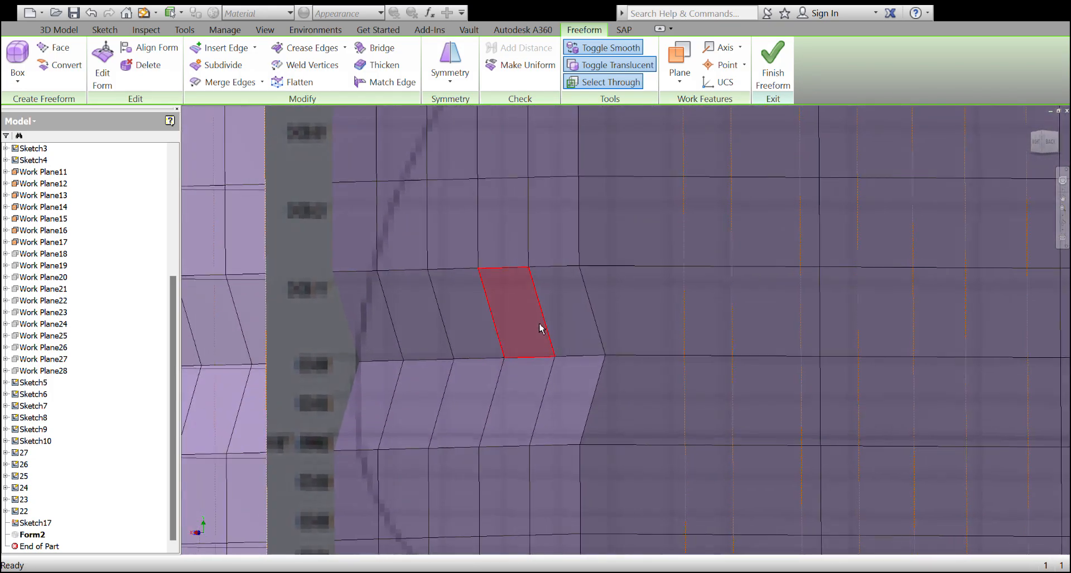
pyautogui.click(551, 269)
pyautogui.keyDown('ctrl'); pyautogui.click(508, 268); pyautogui.keyUp('ctrl')
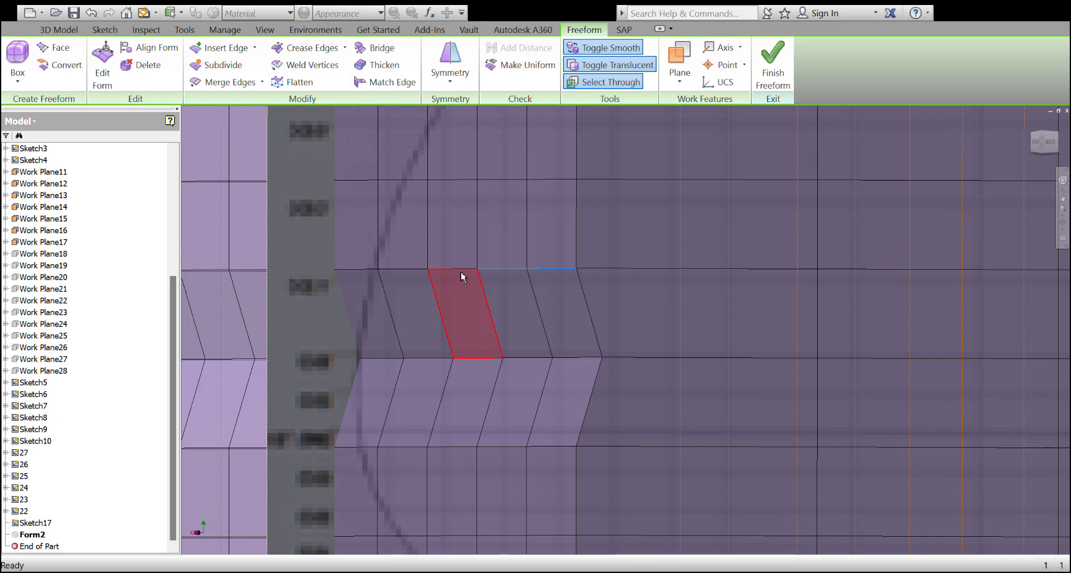
pyautogui.keyDown('ctrl'); pyautogui.click(461, 269); pyautogui.keyUp('ctrl')
pyautogui.keyDown('ctrl'); pyautogui.click(397, 269); pyautogui.keyUp('ctrl')
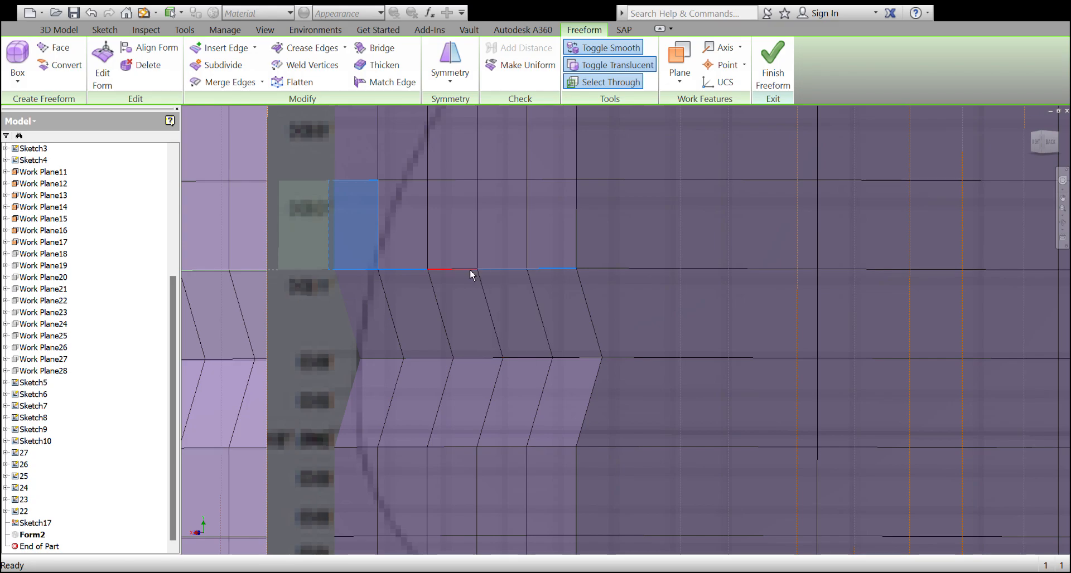
pyautogui.click(617, 263)
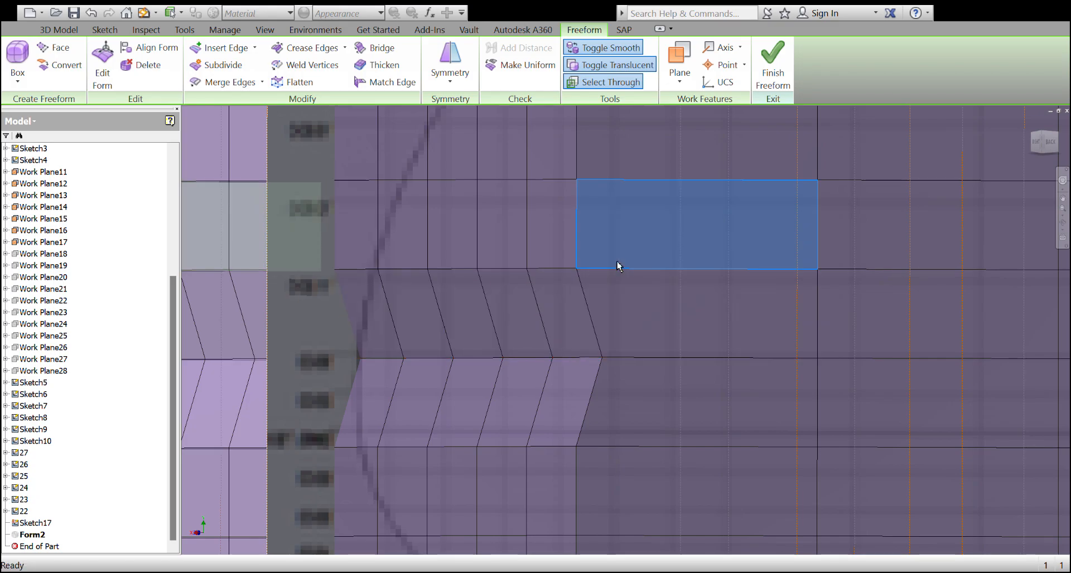
pyautogui.click(367, 269)
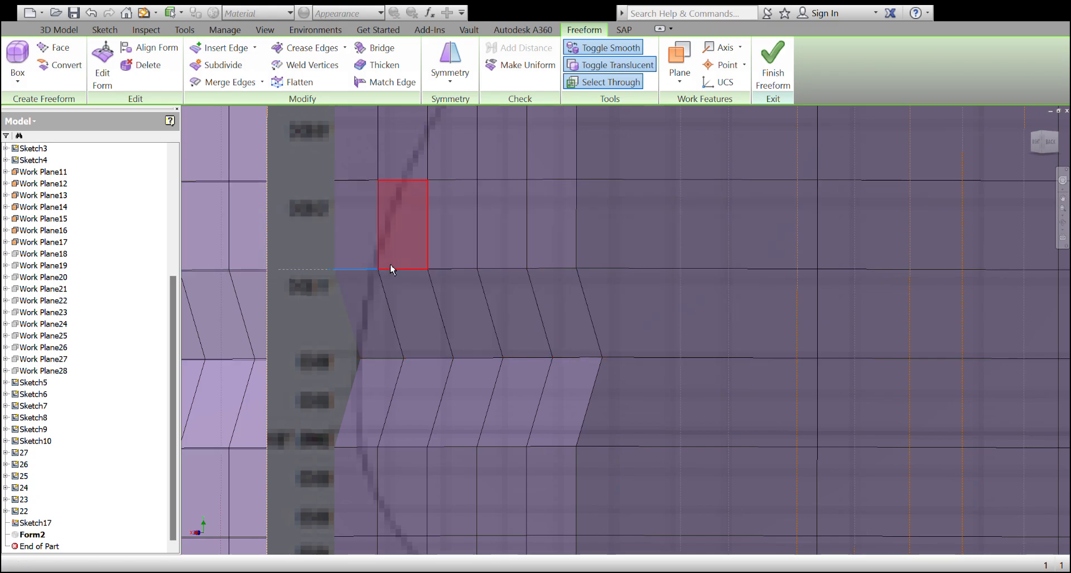
pyautogui.keyDown('ctrl'); pyautogui.click(411, 265); pyautogui.keyUp('ctrl')
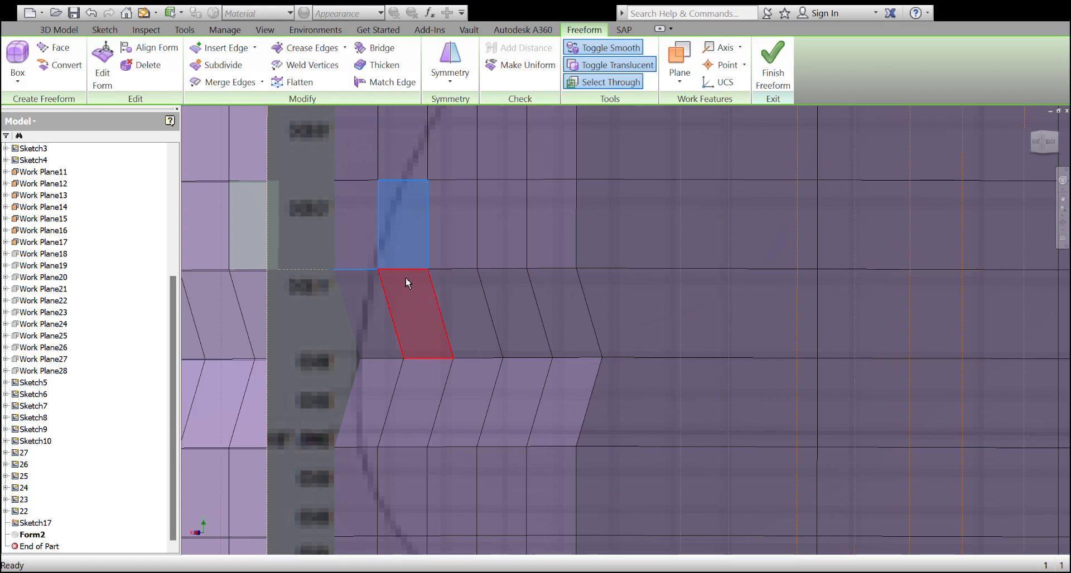
pyautogui.click(470, 237)
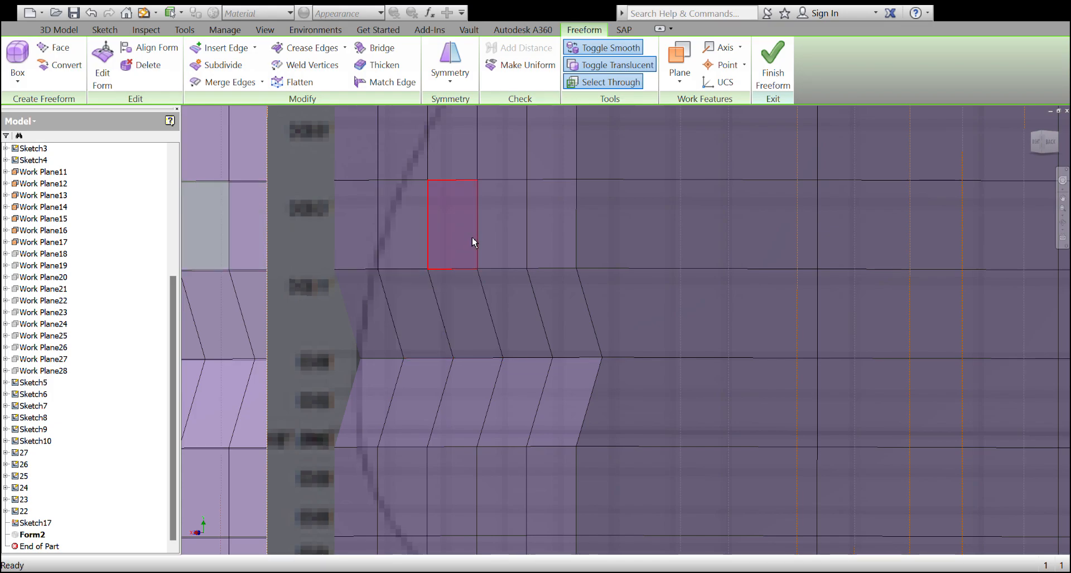
# Move the row of horizontal edges just above the mid-height row across the end face inward onto the image's outline
pyautogui.click(367, 269)
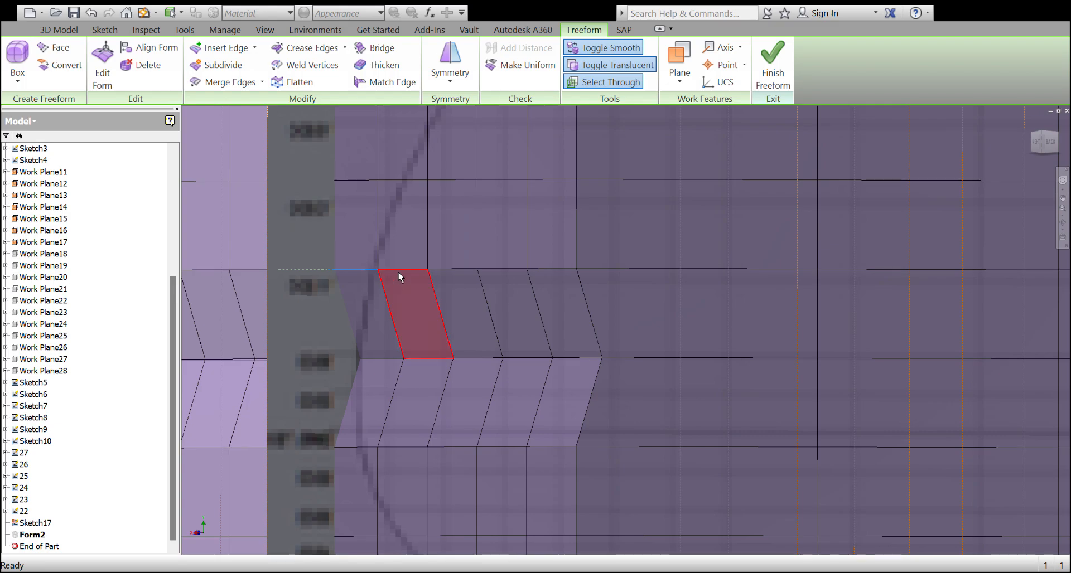
pyautogui.keyDown('ctrl'); pyautogui.click(447, 269); pyautogui.keyUp('ctrl')
pyautogui.keyDown('ctrl'); pyautogui.click(507, 269); pyautogui.keyUp('ctrl')
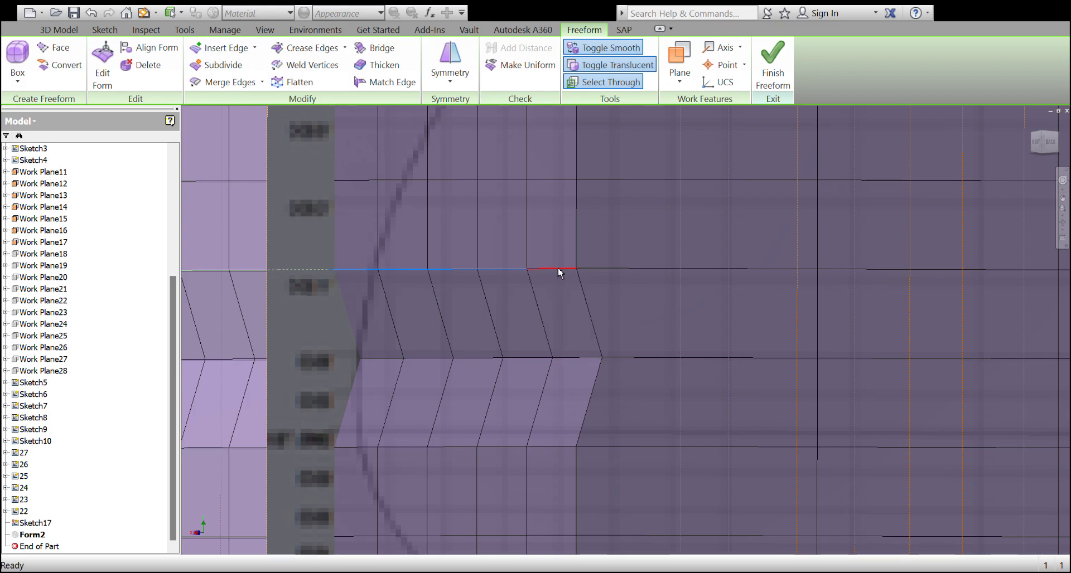
pyautogui.keyDown('ctrl'); pyautogui.click(558, 269); pyautogui.keyUp('ctrl')
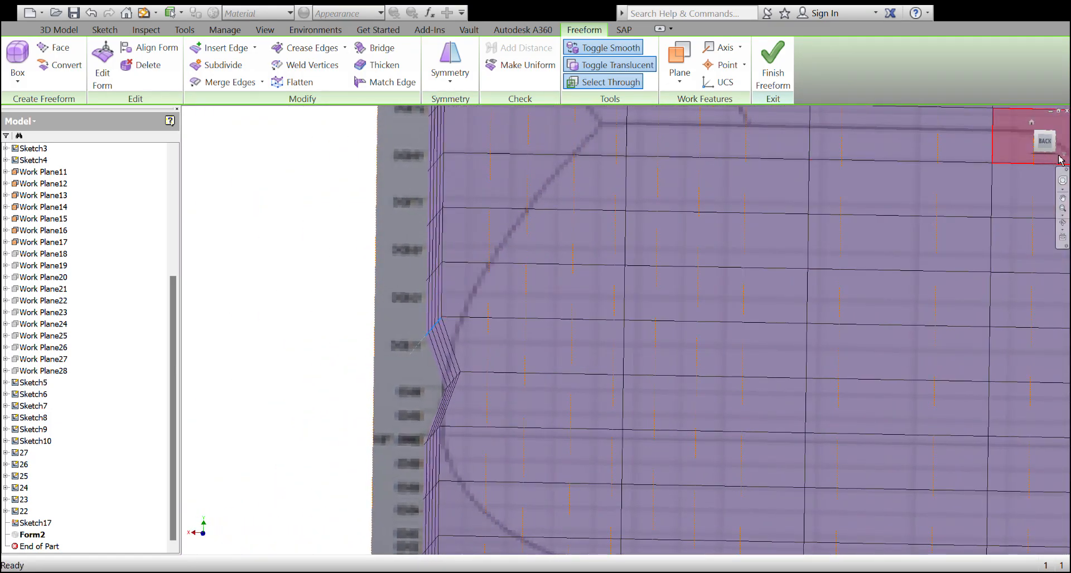
pyautogui.click(1052, 142)
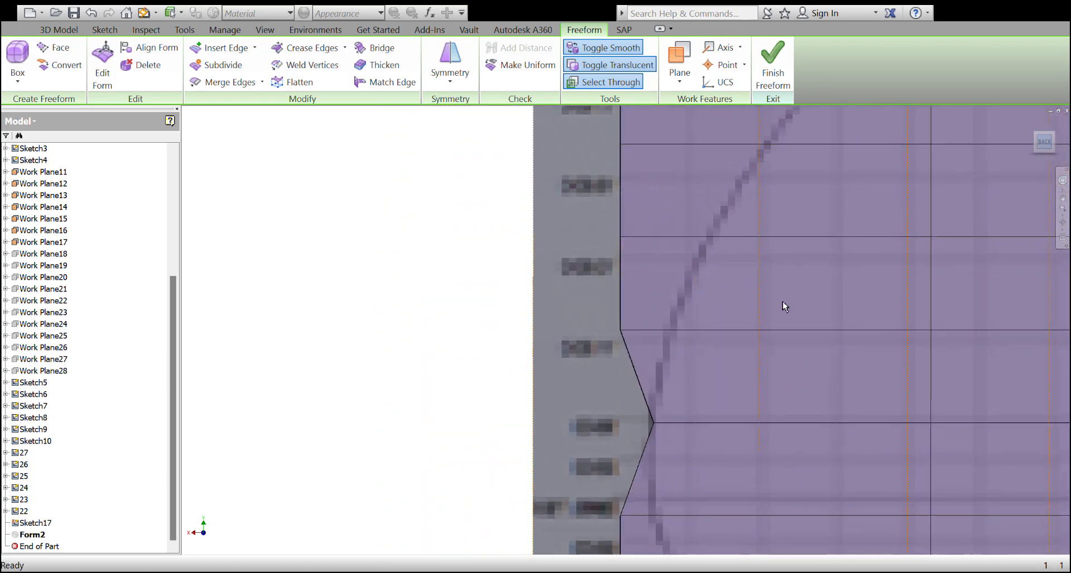
pyautogui.click(102, 65)
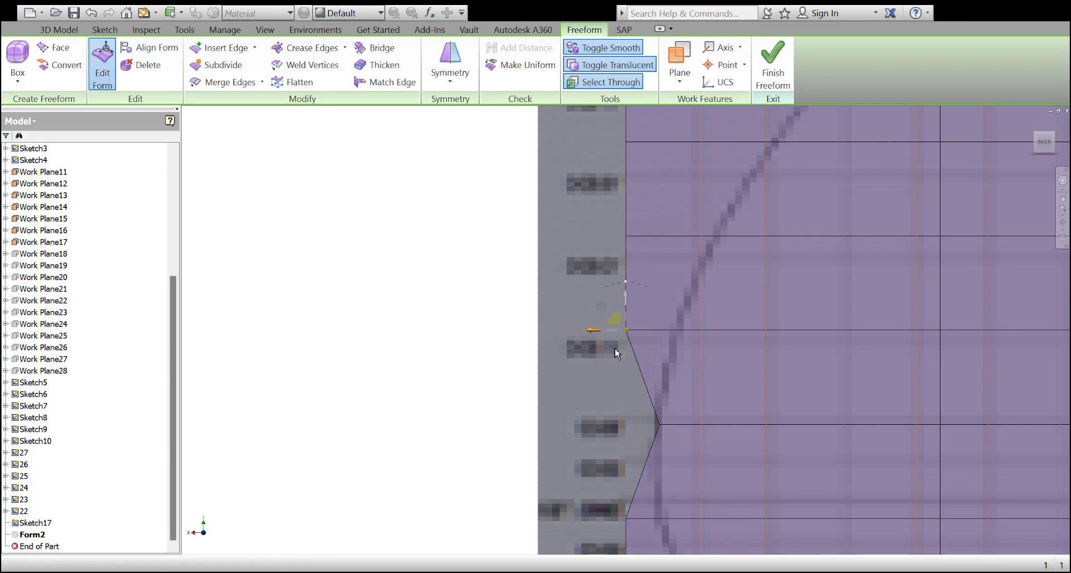
pyautogui.moveTo(594, 331); pyautogui.dragTo(641, 330)
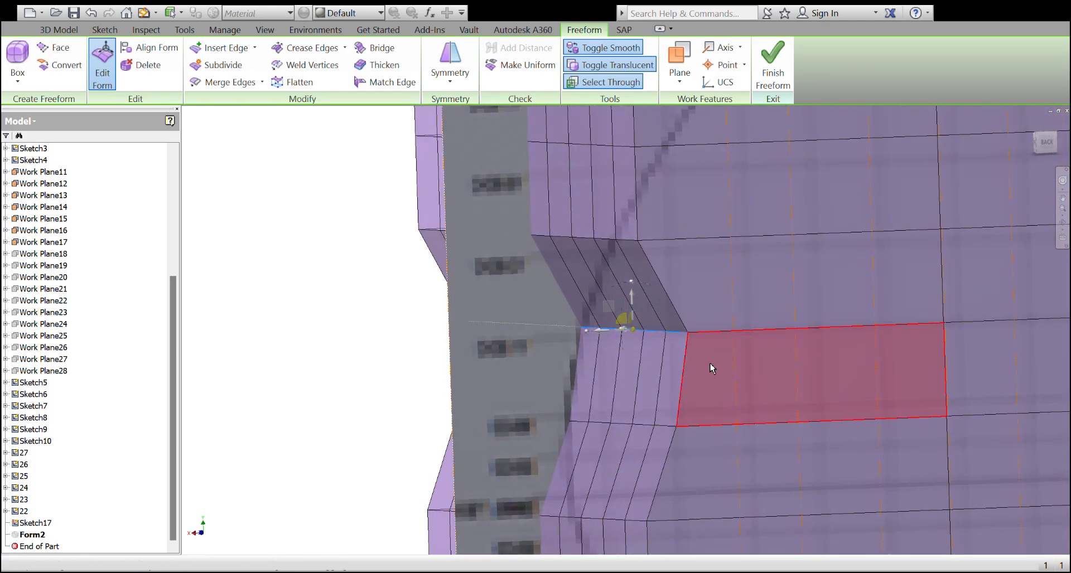
pyautogui.press('Escape')
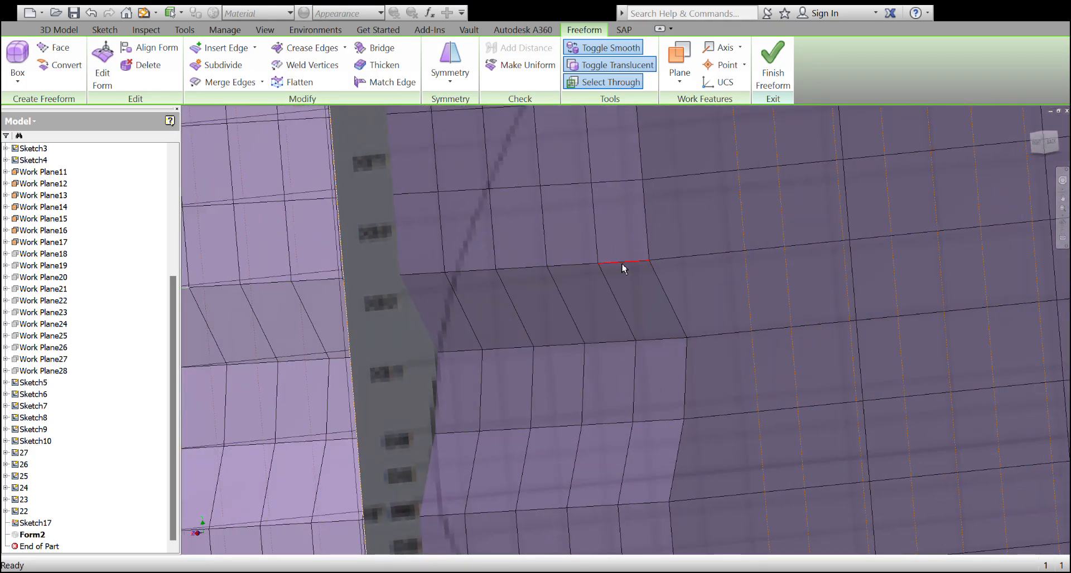
pyautogui.click(623, 265)
pyautogui.click(519, 270)
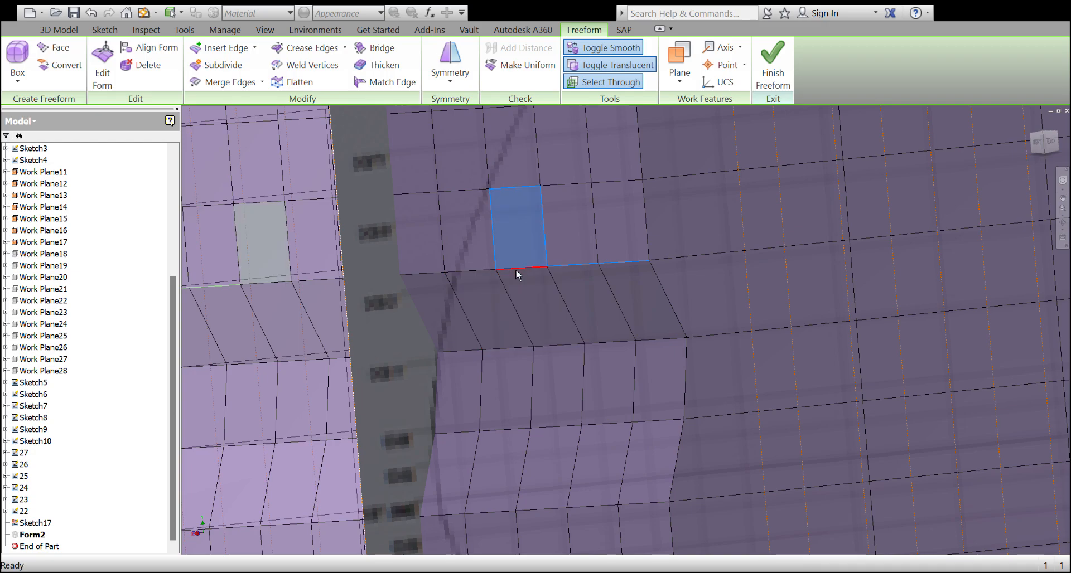
pyautogui.click(530, 287)
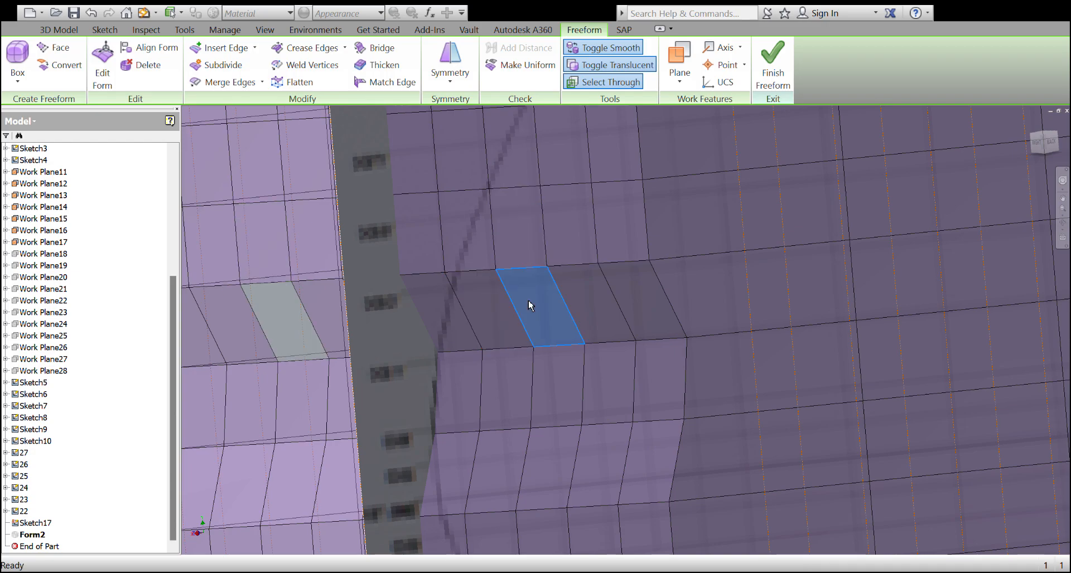
# Try to move the second row of end-face edges above the mid-height row inward onto the image's outline
pyautogui.click(430, 274)
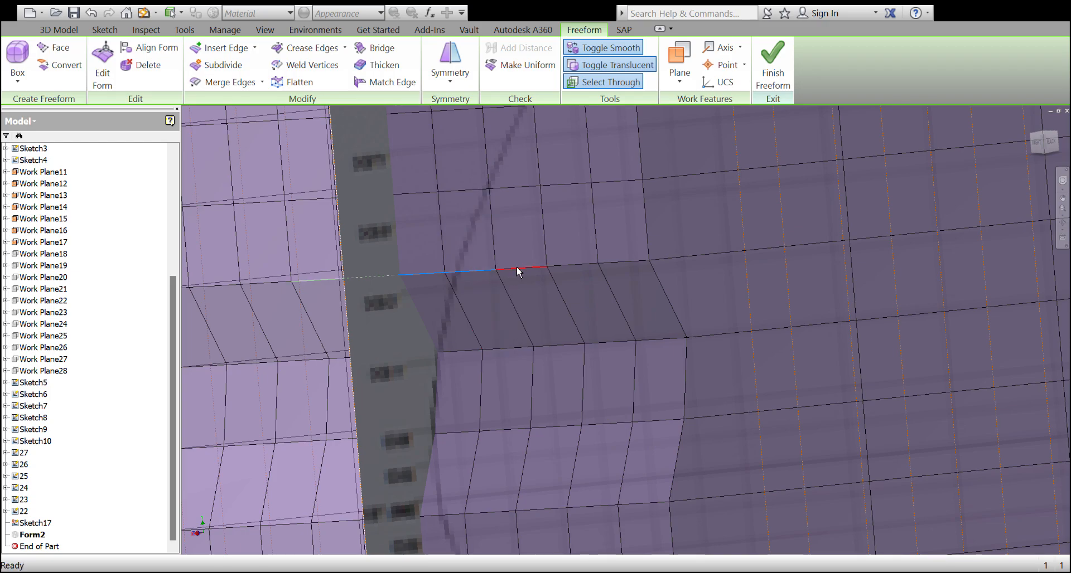
pyautogui.keyDown('ctrl'); pyautogui.click(593, 265); pyautogui.keyUp('ctrl')
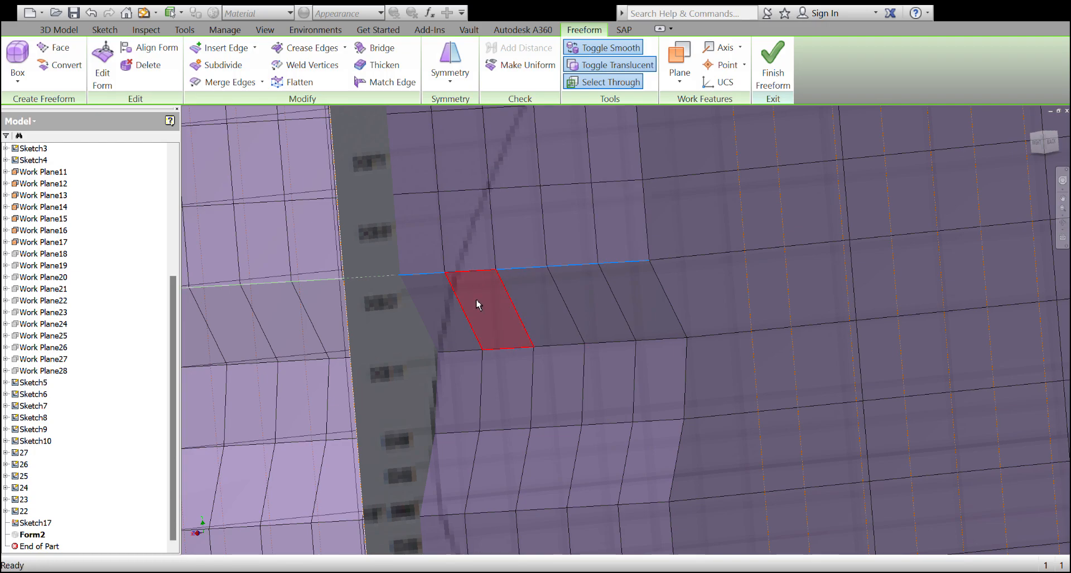
pyautogui.keyDown('shift'); pyautogui.moveTo(557, 336); pyautogui.dragTo(693, 210, button='middle'); pyautogui.keyUp('shift')
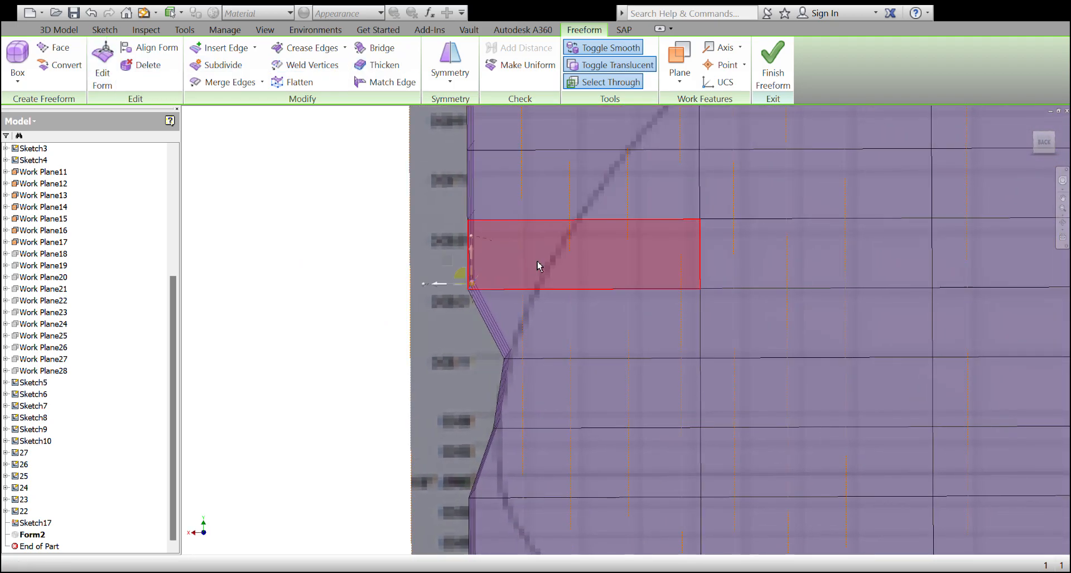
pyautogui.scroll(-2, 535, 255)
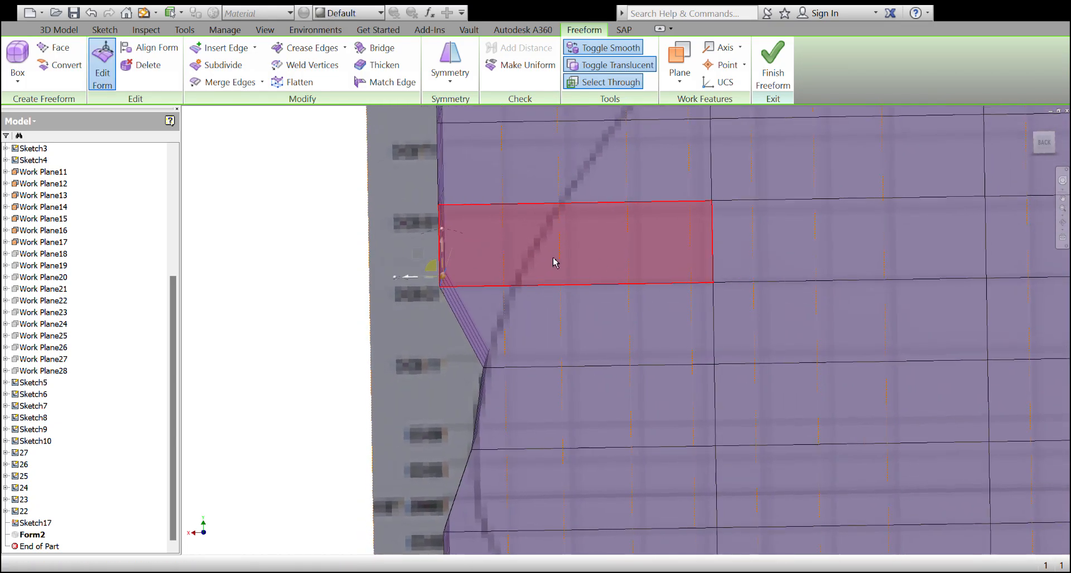
pyautogui.click(1050, 152)
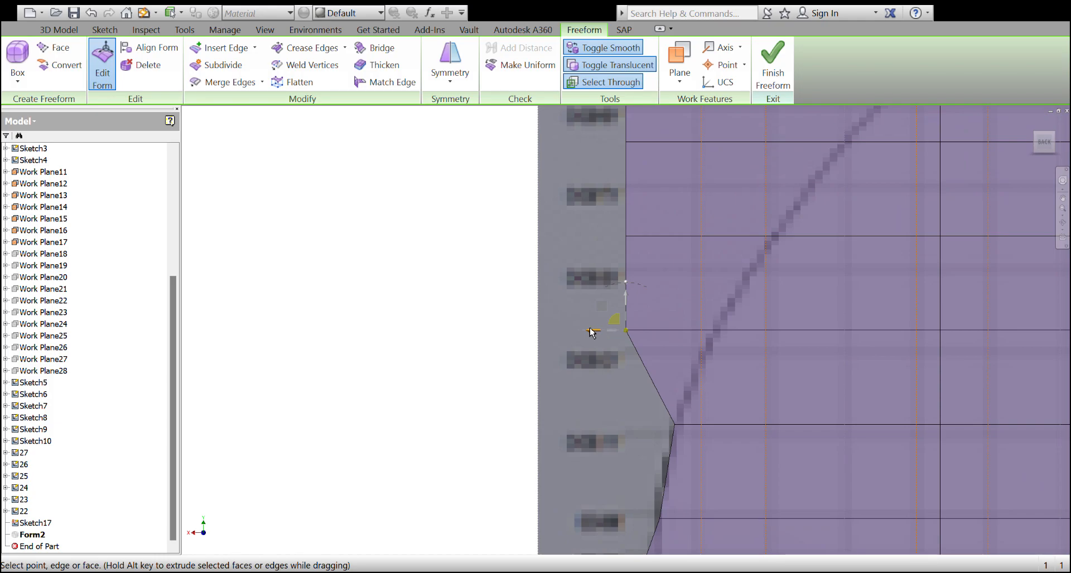
pyautogui.moveTo(590, 332); pyautogui.dragTo(685, 332)
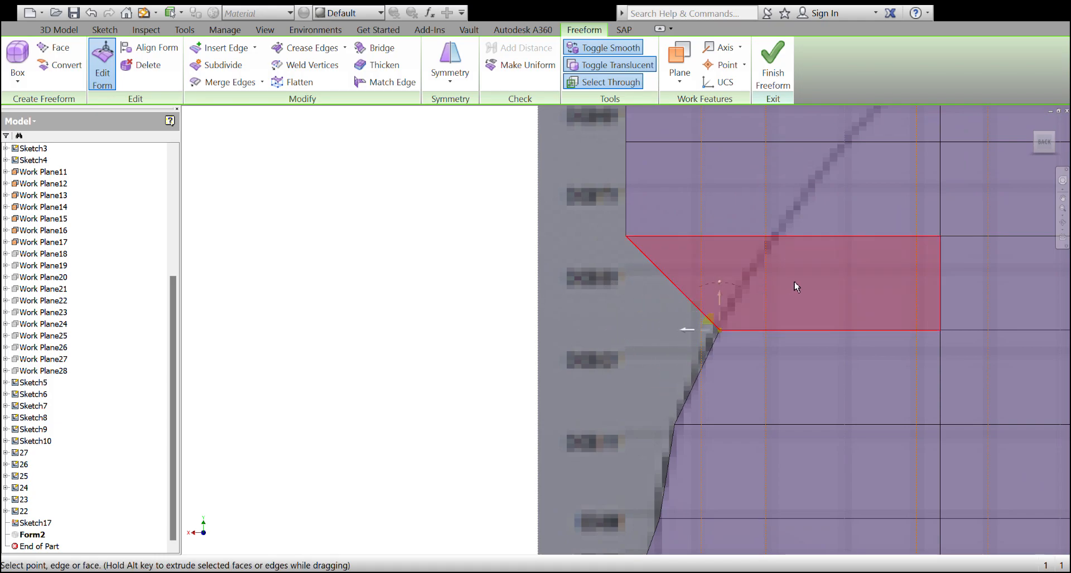
# Finish the freeform edit and reopen Form2 for editing in the translucent, boxy control shape display
pyautogui.click(775, 60)
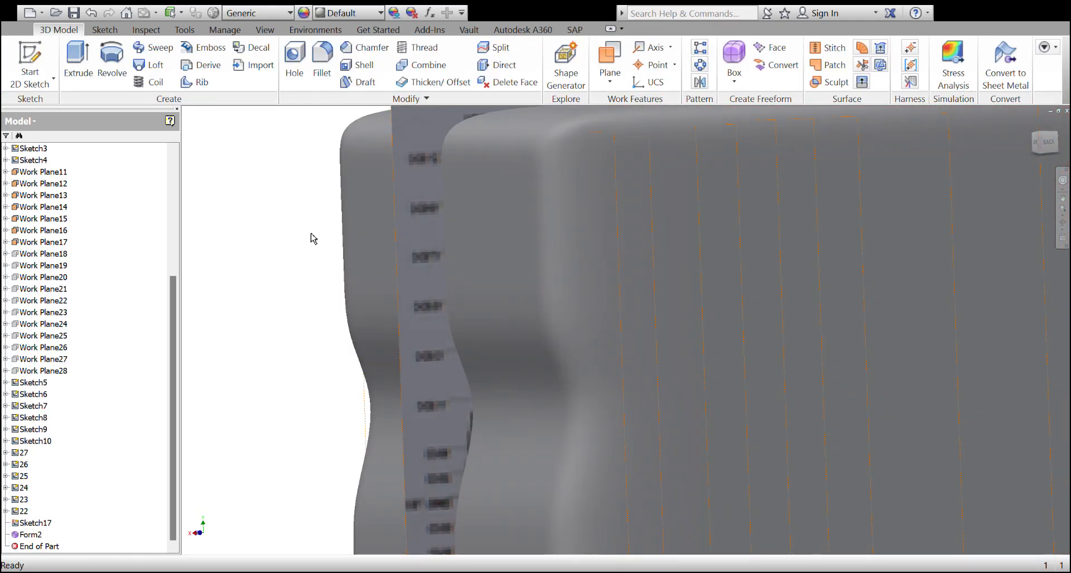
pyautogui.click(34, 536)
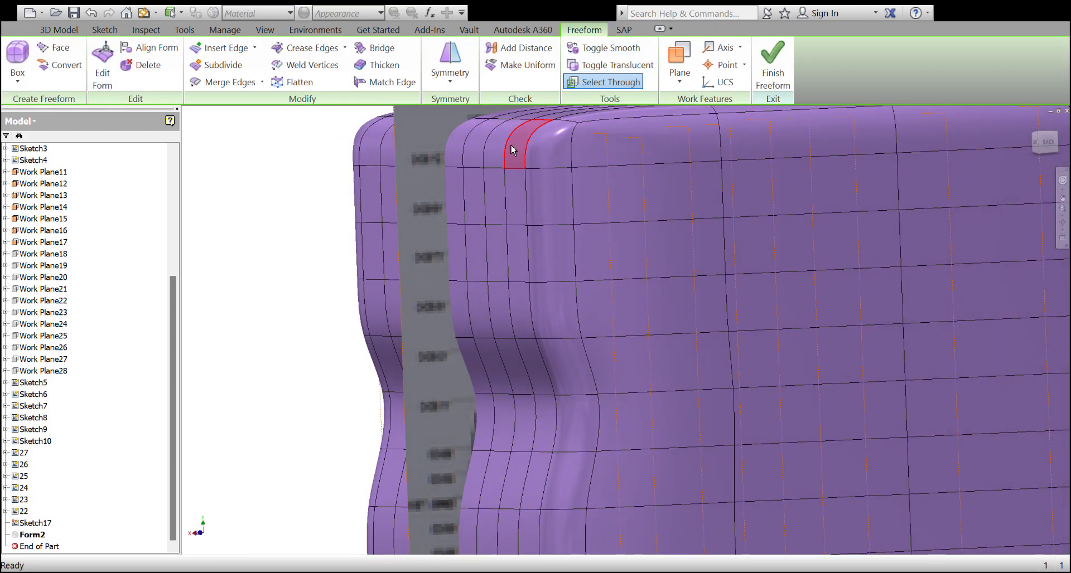
pyautogui.click(605, 48)
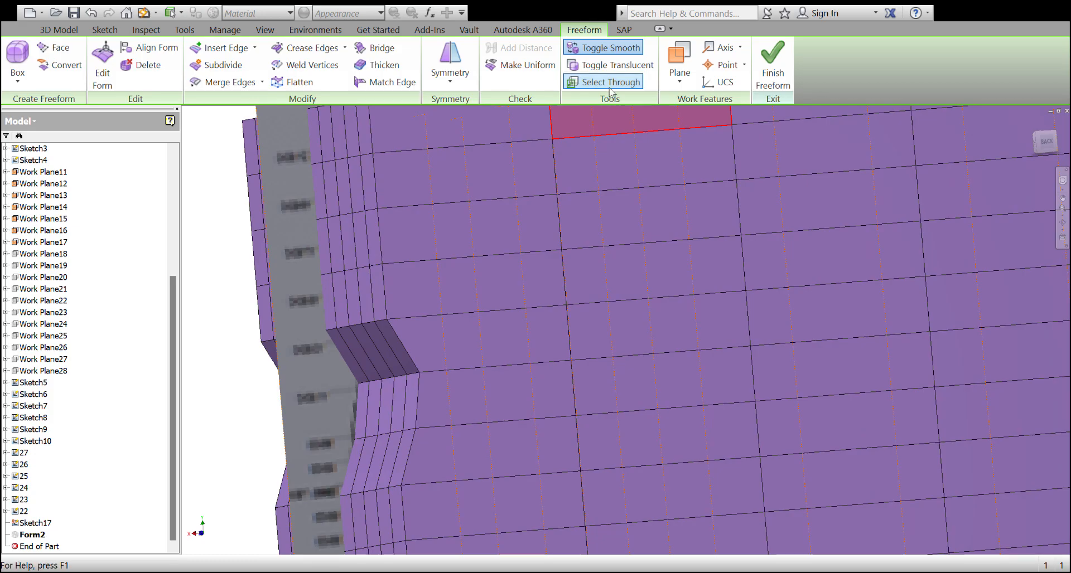
pyautogui.click(611, 64)
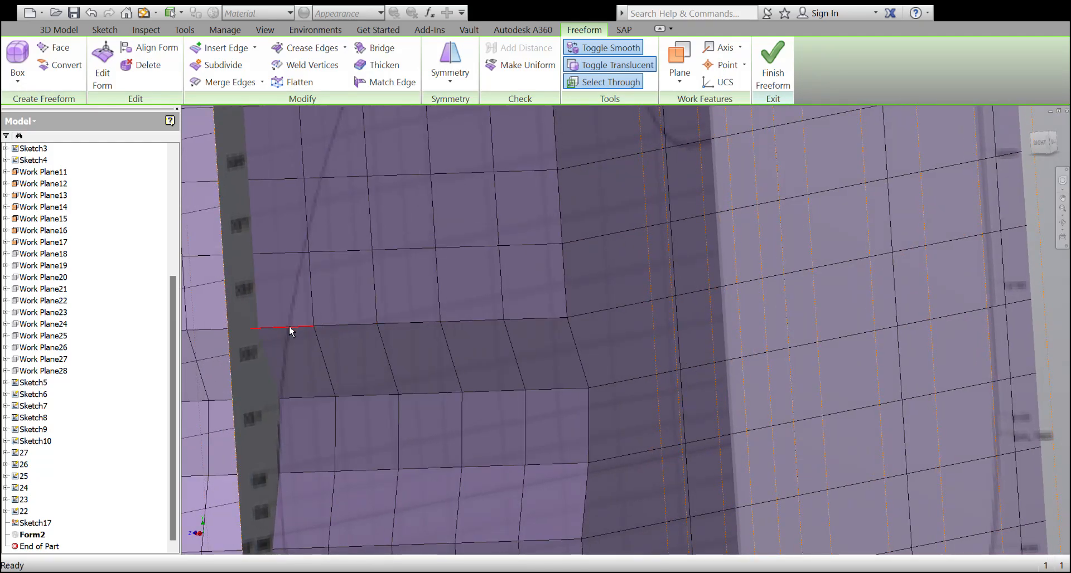
# Move the whole second row of end-face edges above the mid-height row inward onto the traced outline
pyautogui.click(290, 329)
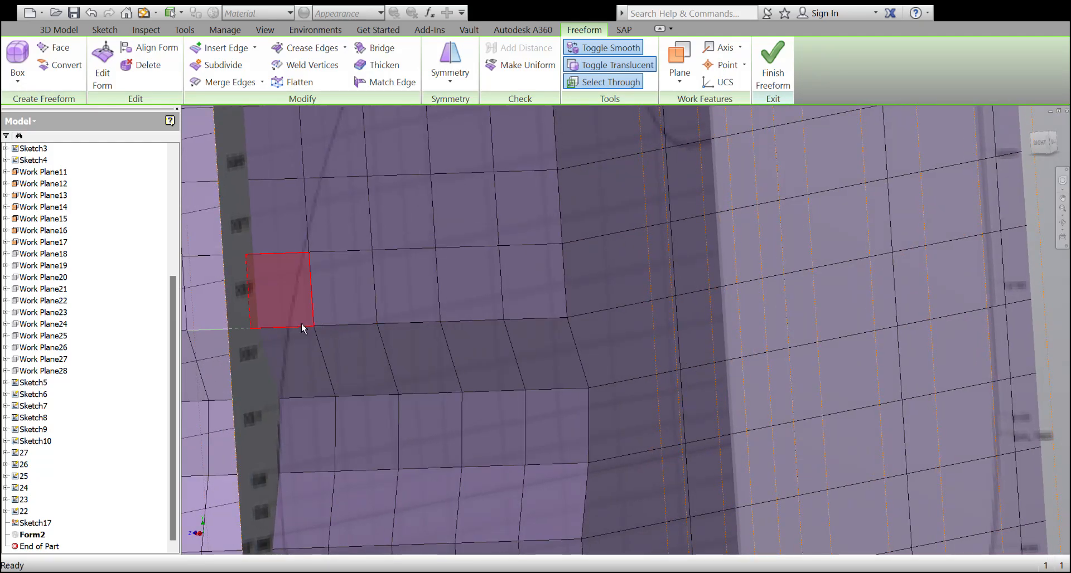
pyautogui.click(327, 328)
pyautogui.click(407, 328)
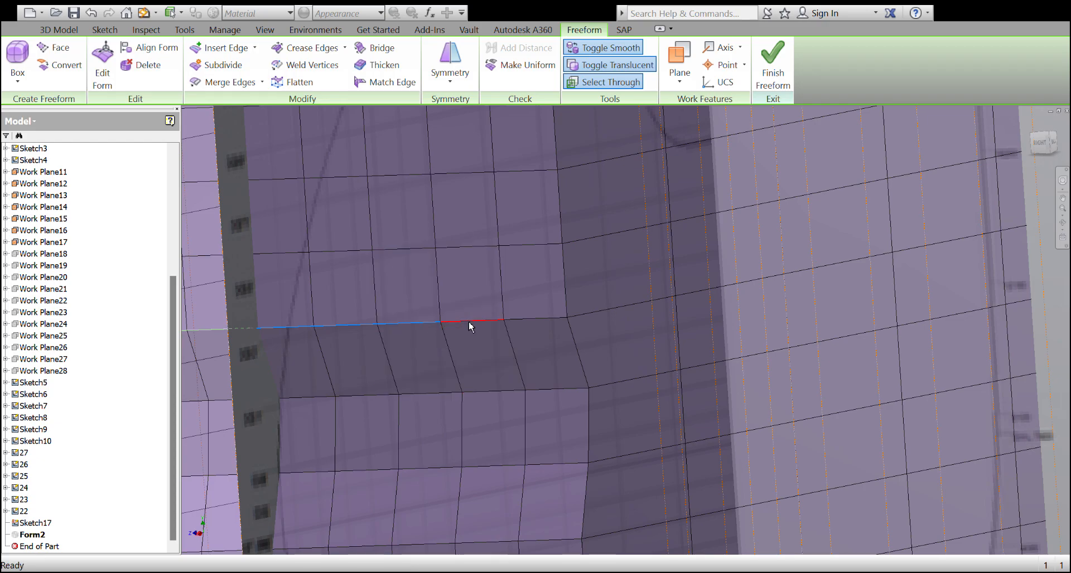
pyautogui.keyDown('ctrl'); pyautogui.click(539, 318); pyautogui.keyUp('ctrl')
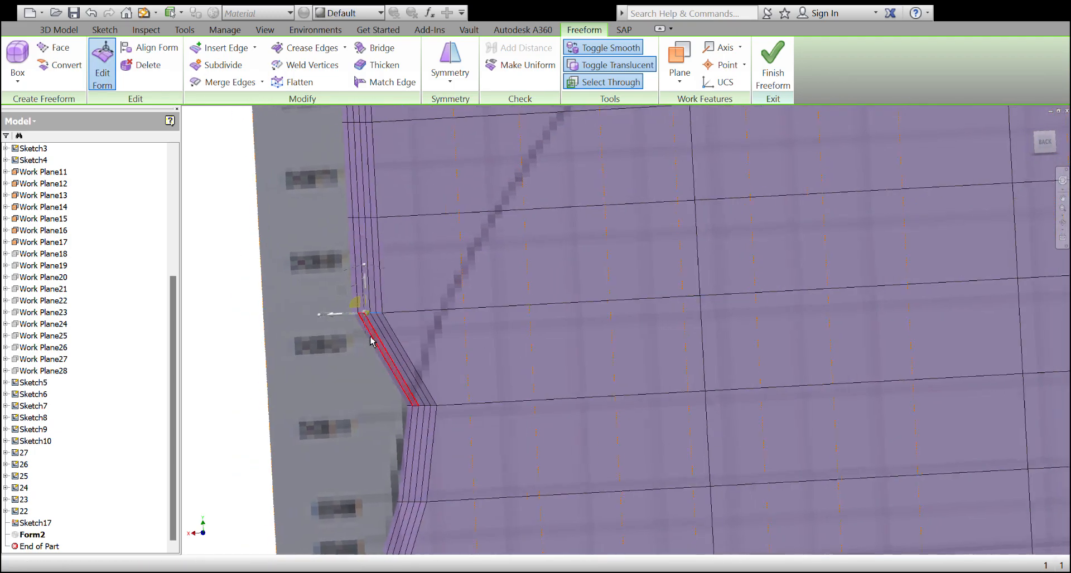
pyautogui.moveTo(407, 310); pyautogui.dragTo(499, 310)
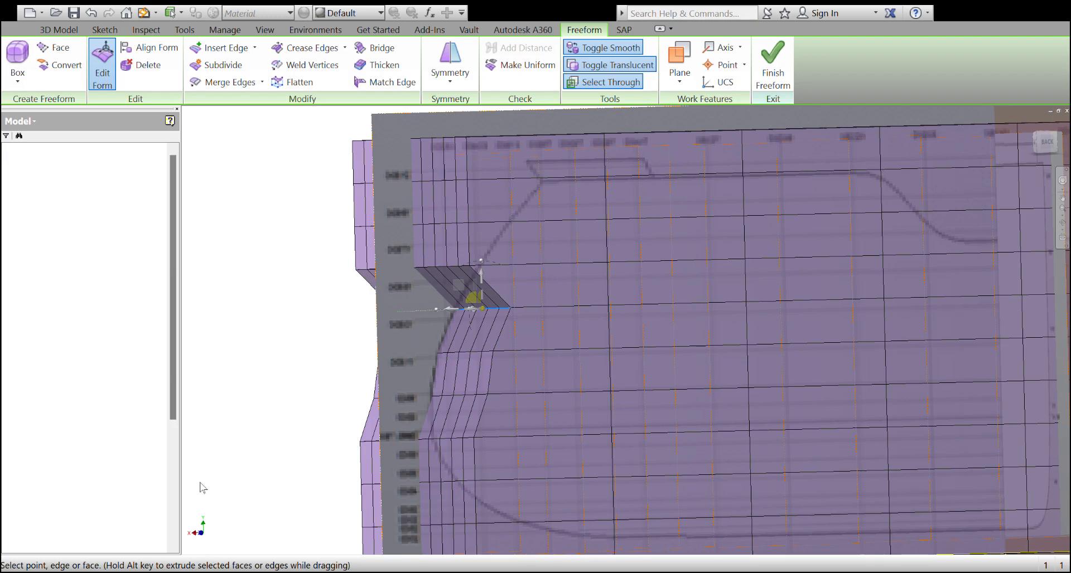
pyautogui.press('Escape')
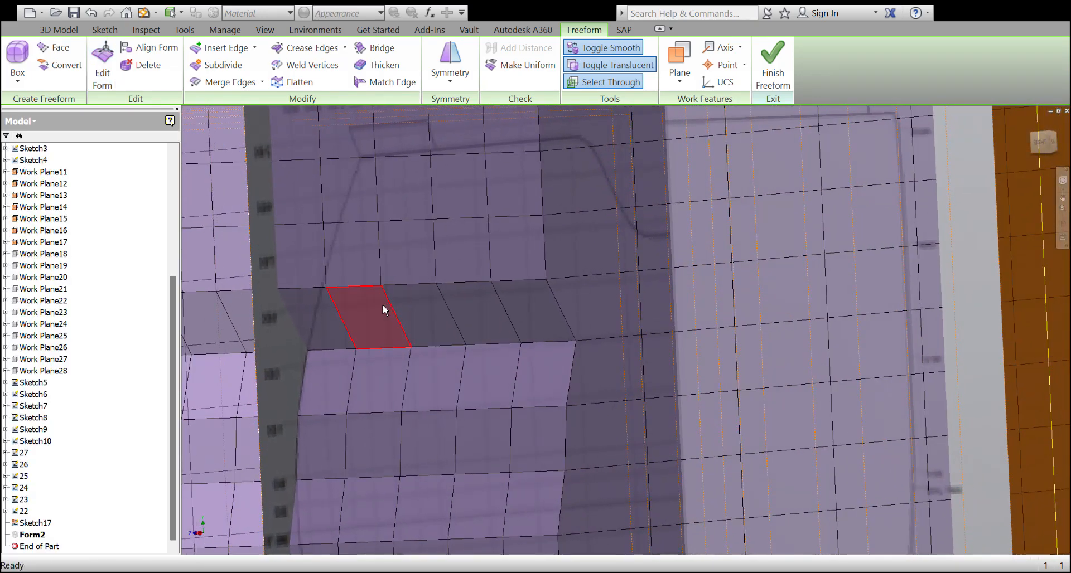
# Move the whole third row of end-face edges above the mid-height row inward onto the traced outline
pyautogui.click(311, 290)
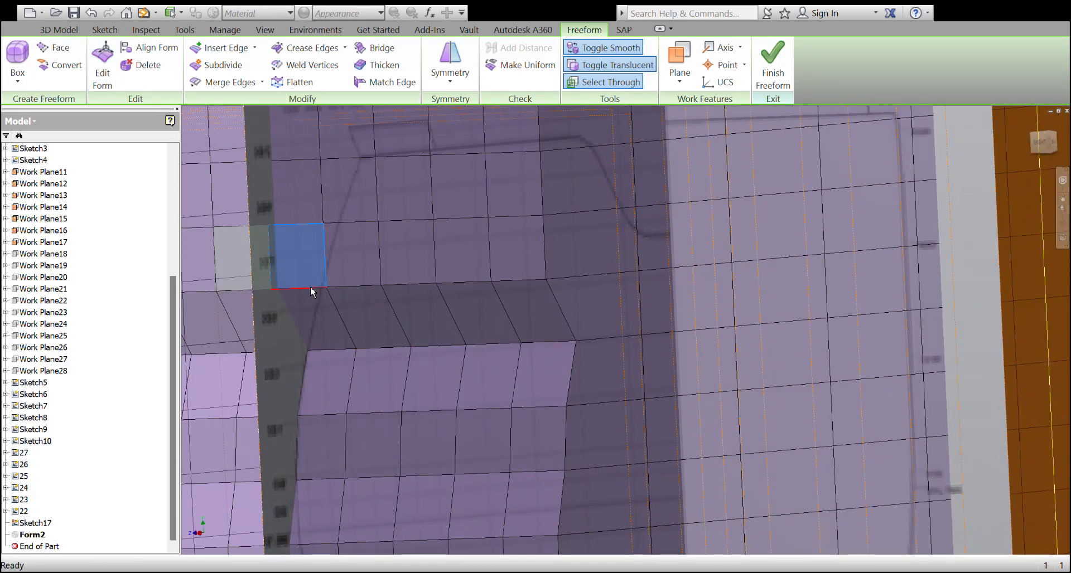
pyautogui.click(310, 288)
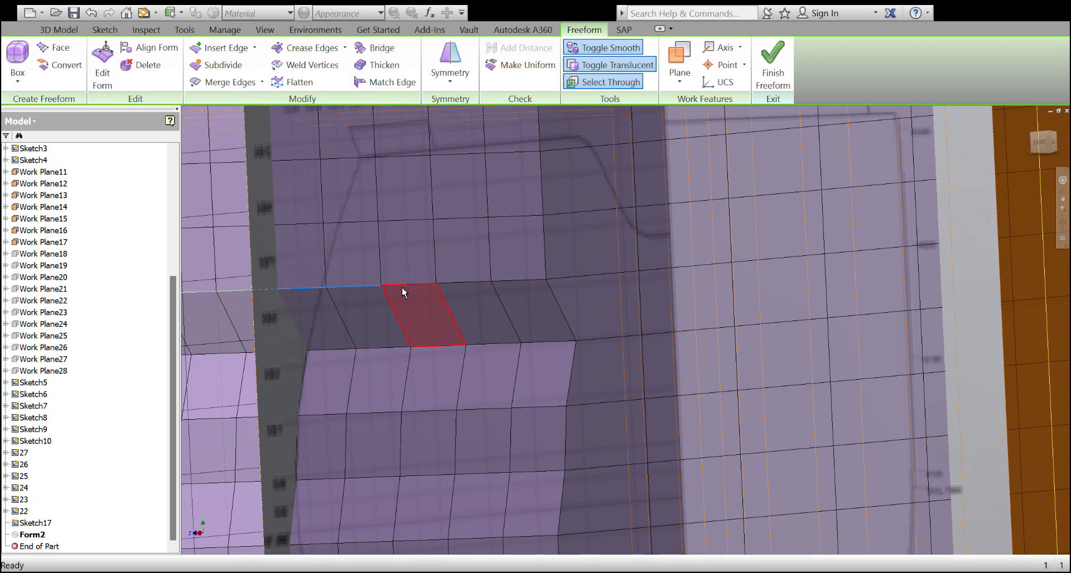
pyautogui.keyDown('ctrl'); pyautogui.click(467, 284); pyautogui.keyUp('ctrl')
pyautogui.keyDown('ctrl'); pyautogui.click(519, 281); pyautogui.keyUp('ctrl')
pyautogui.keyDown('shift'); pyautogui.moveTo(521, 396); pyautogui.dragTo(540, 358, button='middle'); pyautogui.keyUp('shift')
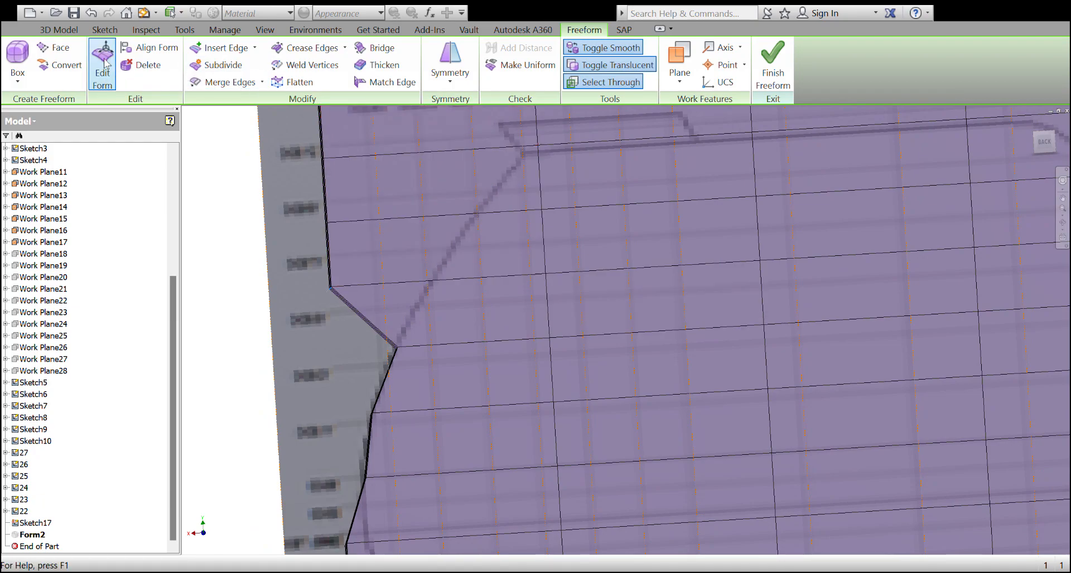
pyautogui.keyDown('shift'); pyautogui.moveTo(301, 205); pyautogui.dragTo(336, 295, button='middle'); pyautogui.keyUp('shift')
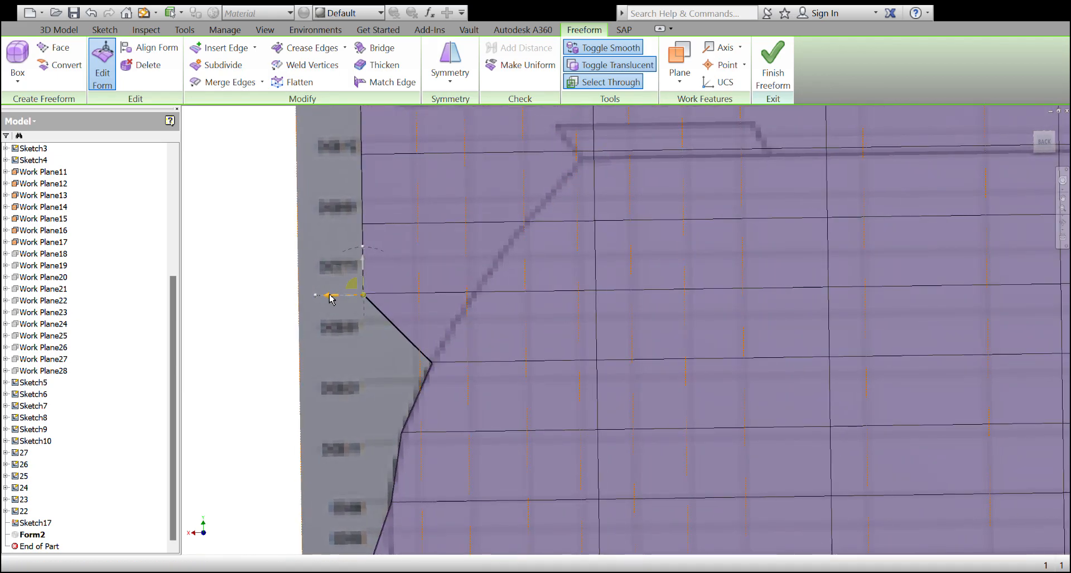
pyautogui.moveTo(330, 296); pyautogui.dragTo(443, 294)
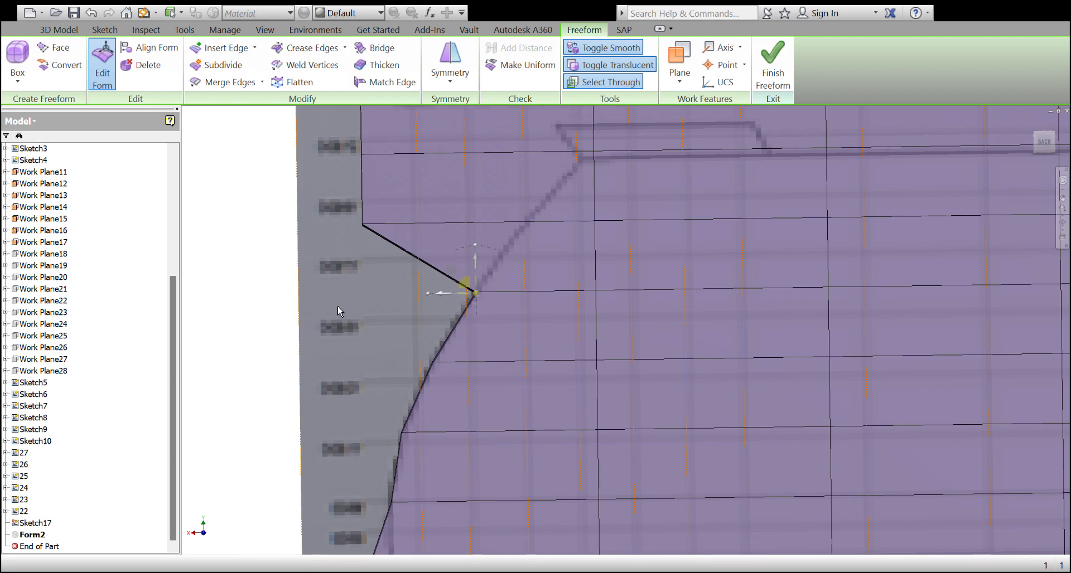
pyautogui.press('Escape')
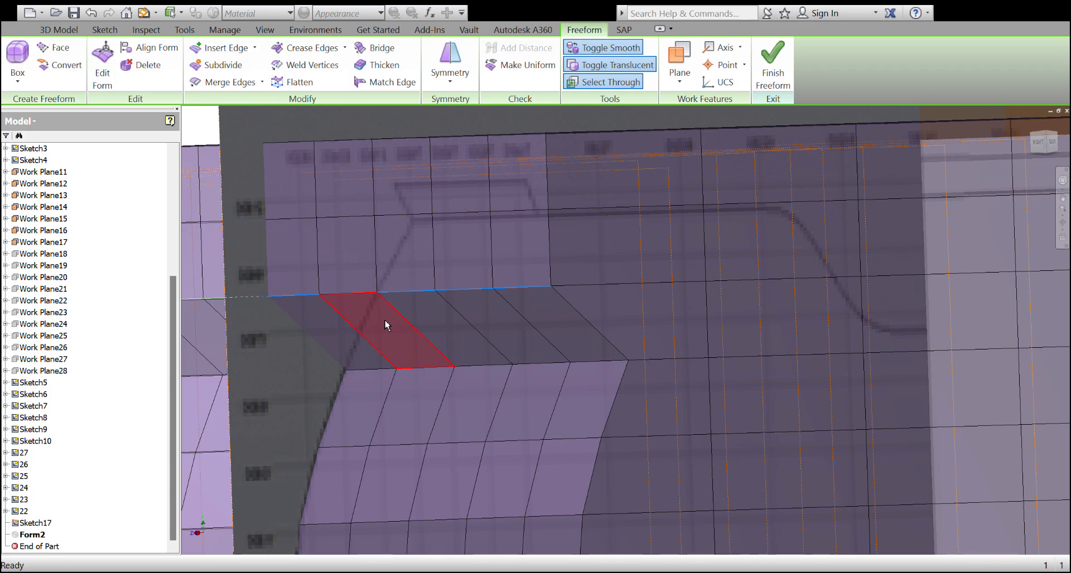
# Move the fourth row of end-face edges above the mid-height row inward onto the traced outline
pyautogui.press('F5')
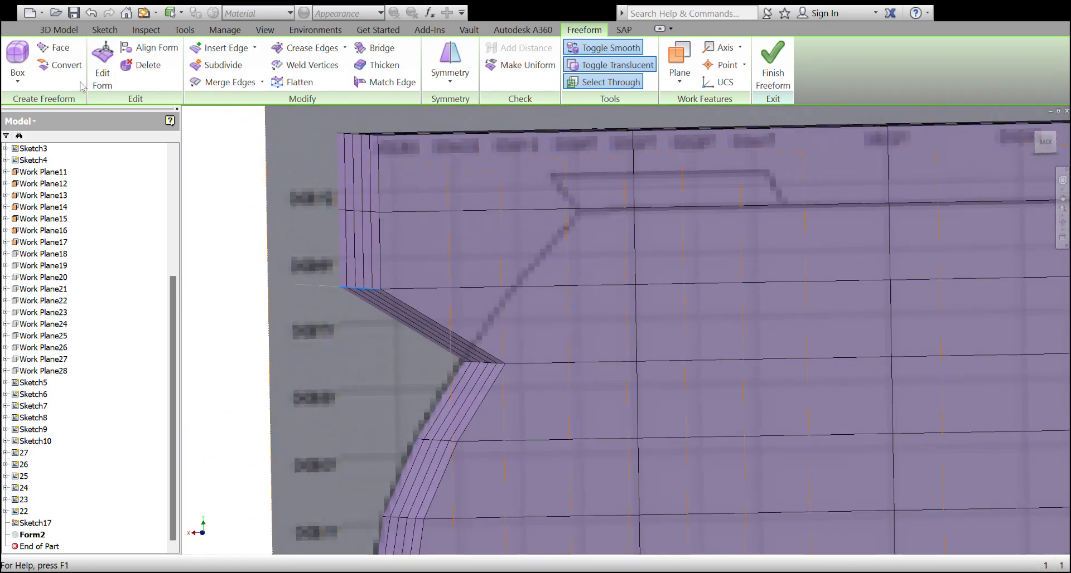
pyautogui.click(105, 60)
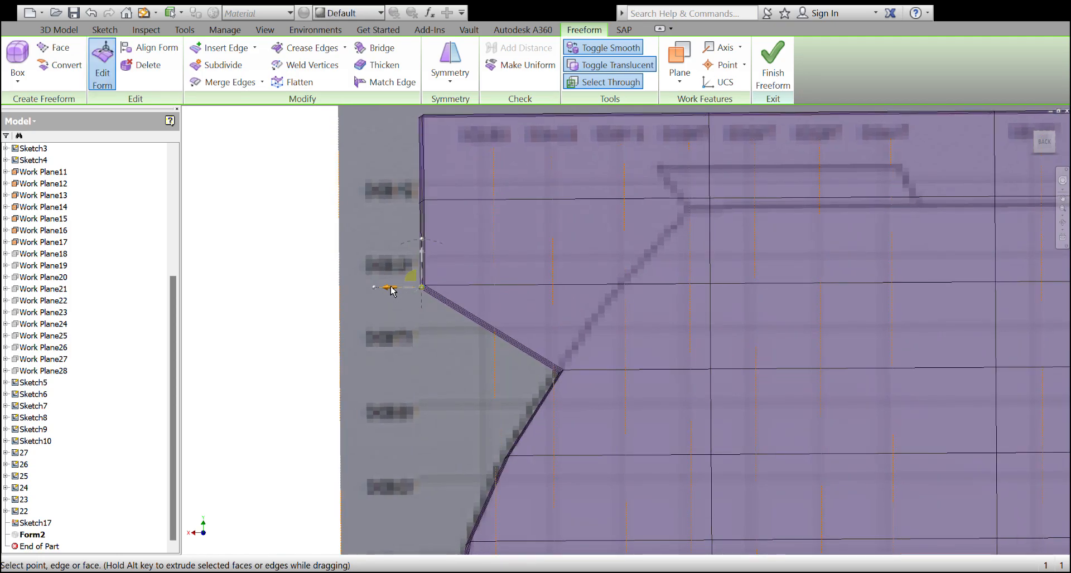
pyautogui.moveTo(388, 290); pyautogui.dragTo(594, 294)
pyautogui.keyDown('shift'); pyautogui.moveTo(420, 268); pyautogui.dragTo(419, 266, button='middle'); pyautogui.keyUp('shift')
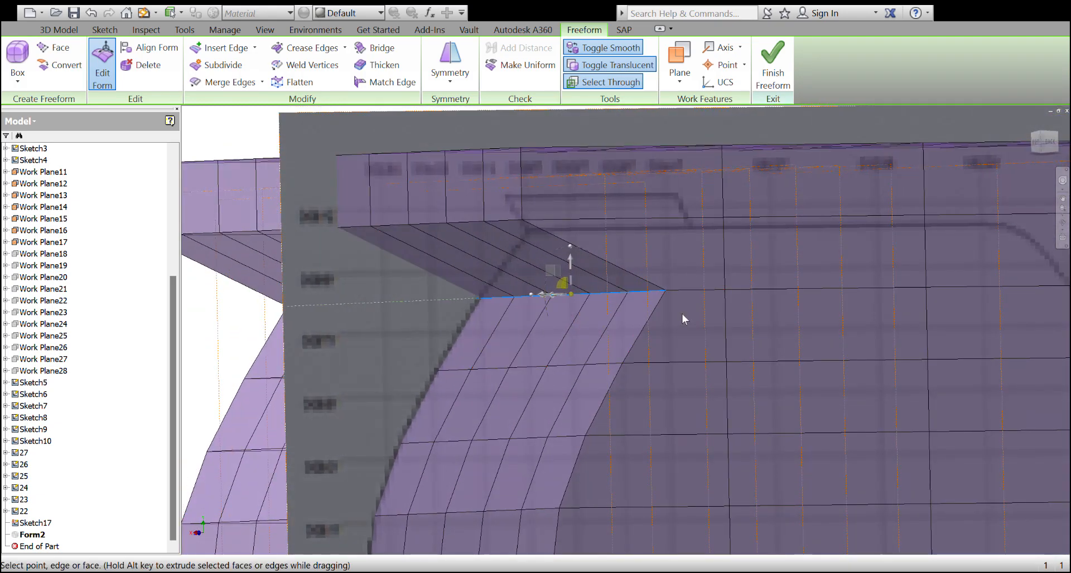
pyautogui.press('Escape')
# Move the row of end-face edges just below the top edge inward to the corner of the traced outline
pyautogui.keyDown('shift'); pyautogui.moveTo(564, 312); pyautogui.dragTo(390, 275, button='middle'); pyautogui.keyUp('shift')
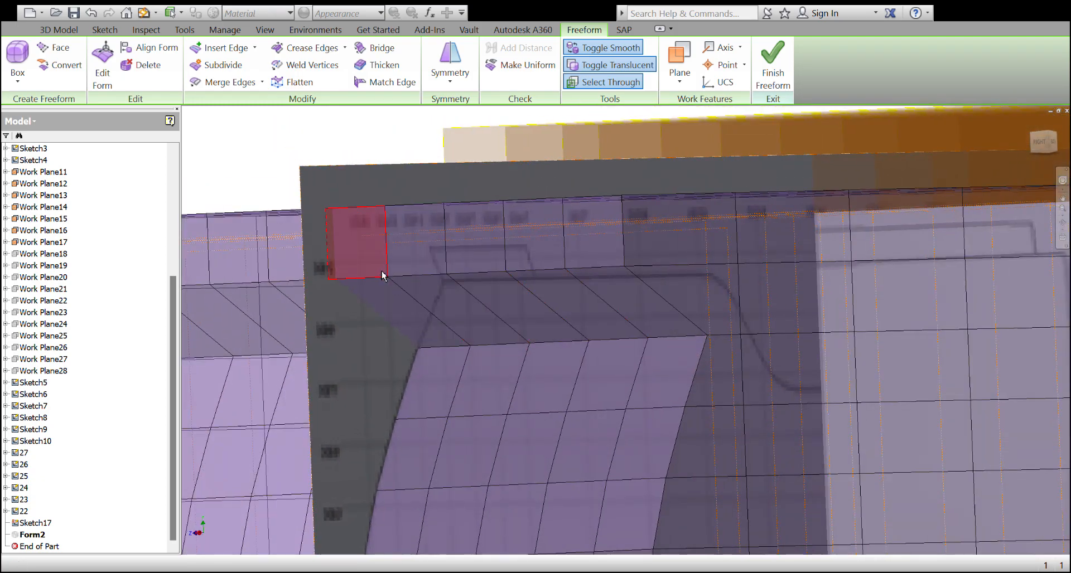
pyautogui.click(366, 278)
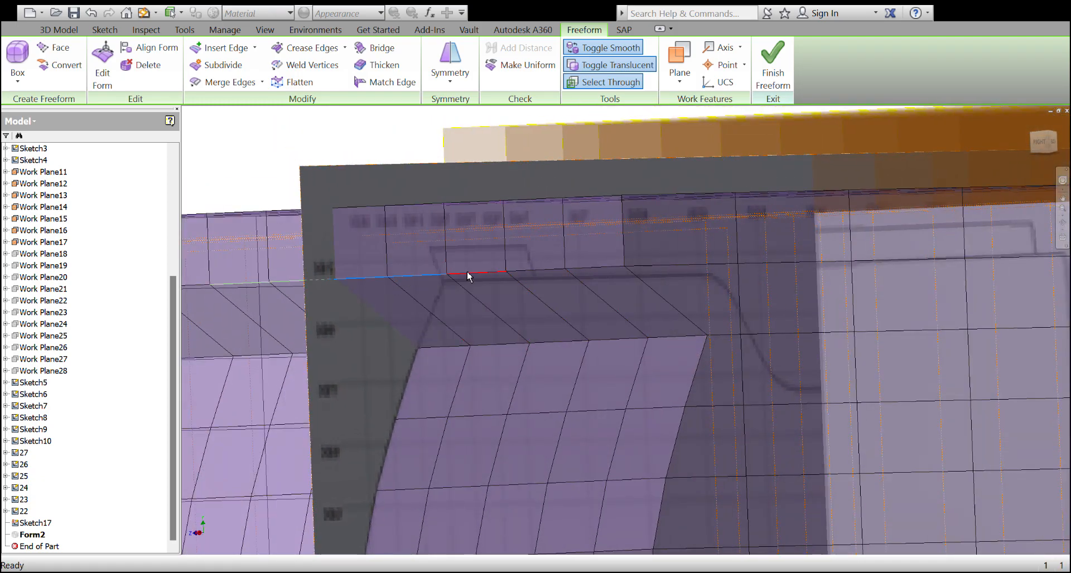
pyautogui.click(546, 273)
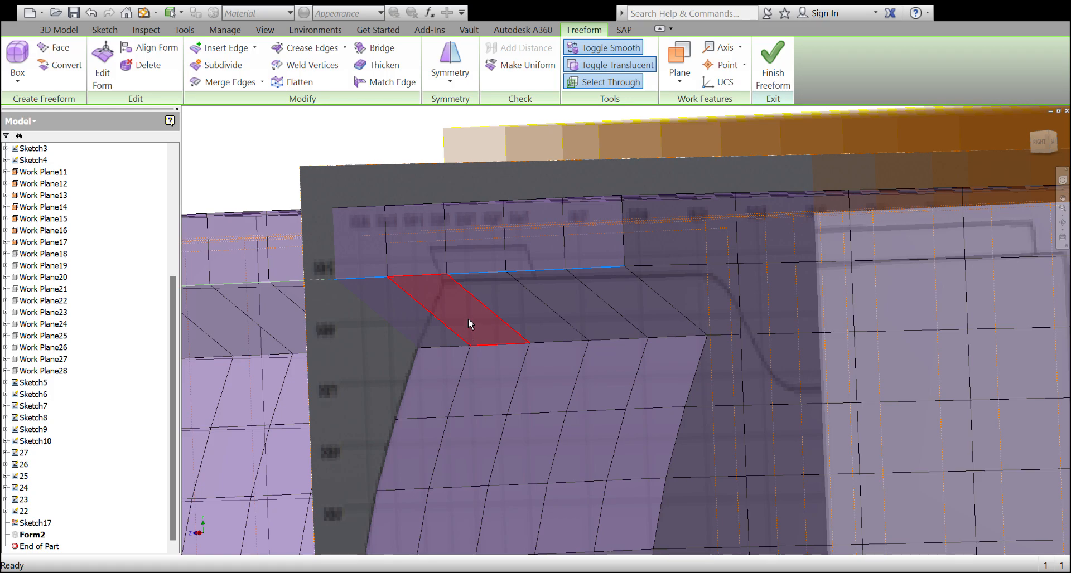
pyautogui.keyDown('shift'); pyautogui.moveTo(475, 293); pyautogui.dragTo(483, 315, button='middle'); pyautogui.keyUp('shift')
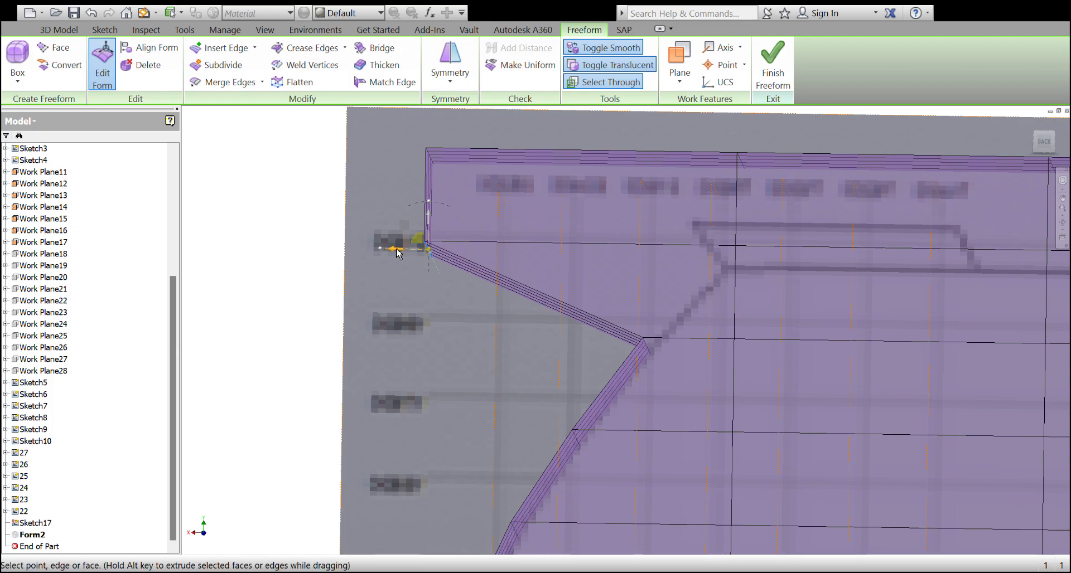
pyautogui.moveTo(502, 252); pyautogui.dragTo(703, 252)
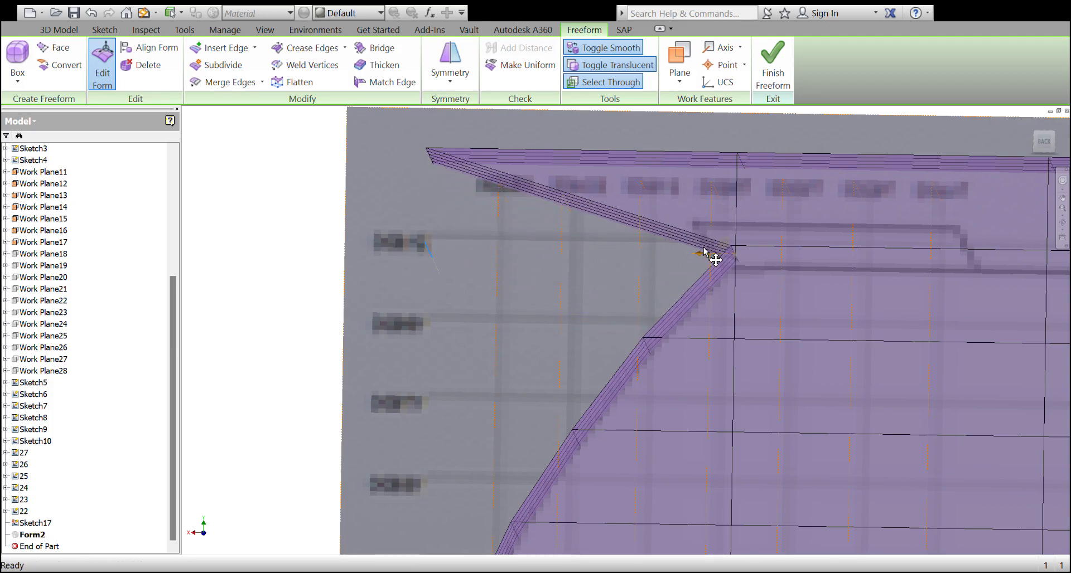
pyautogui.scroll(-2, 677, 296)
pyautogui.scroll(1, 677, 297)
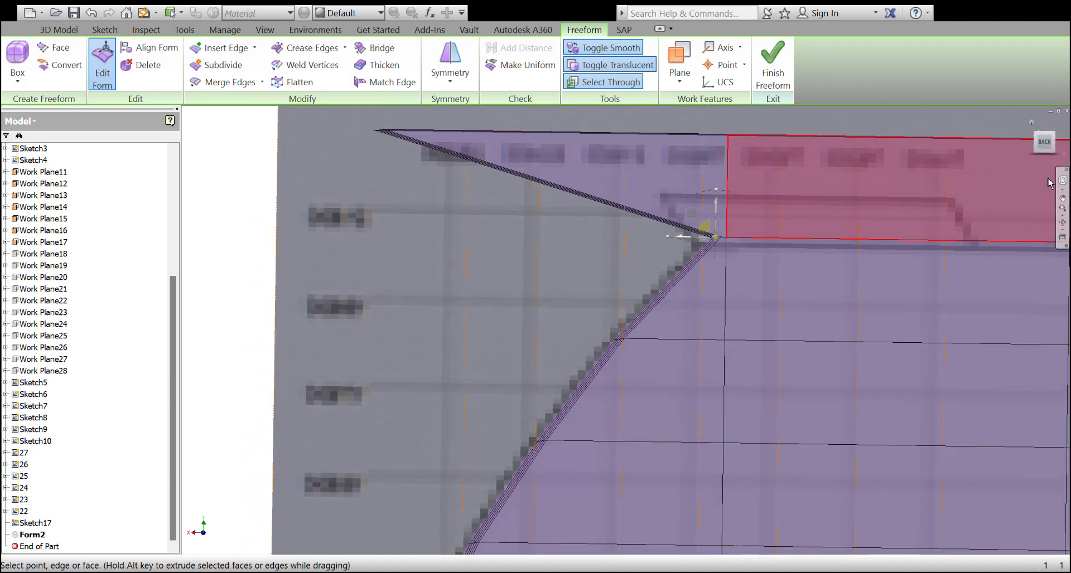
pyautogui.click(1051, 147)
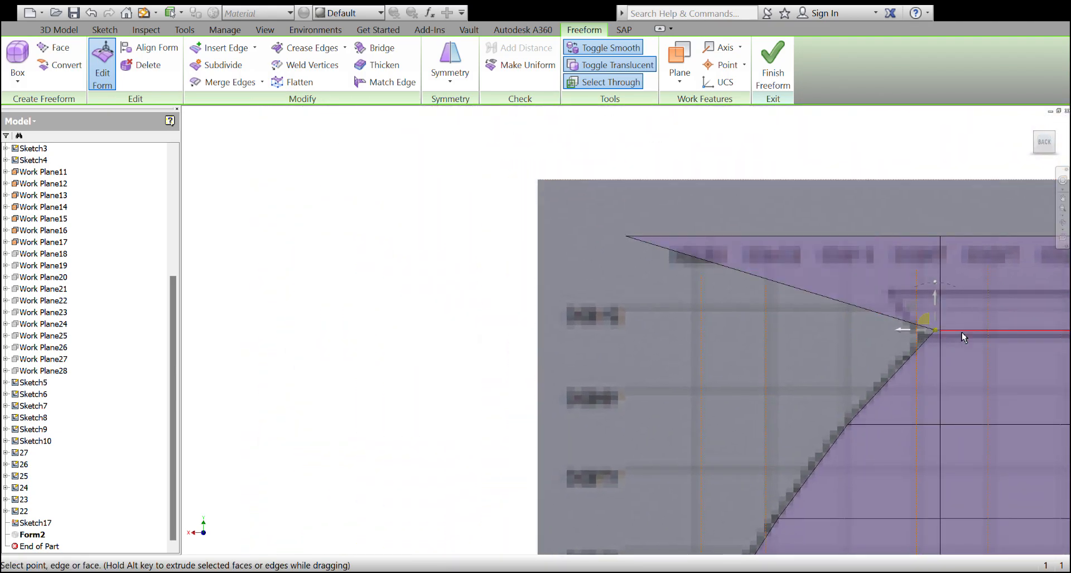
pyautogui.scroll(-5, 995, 350)
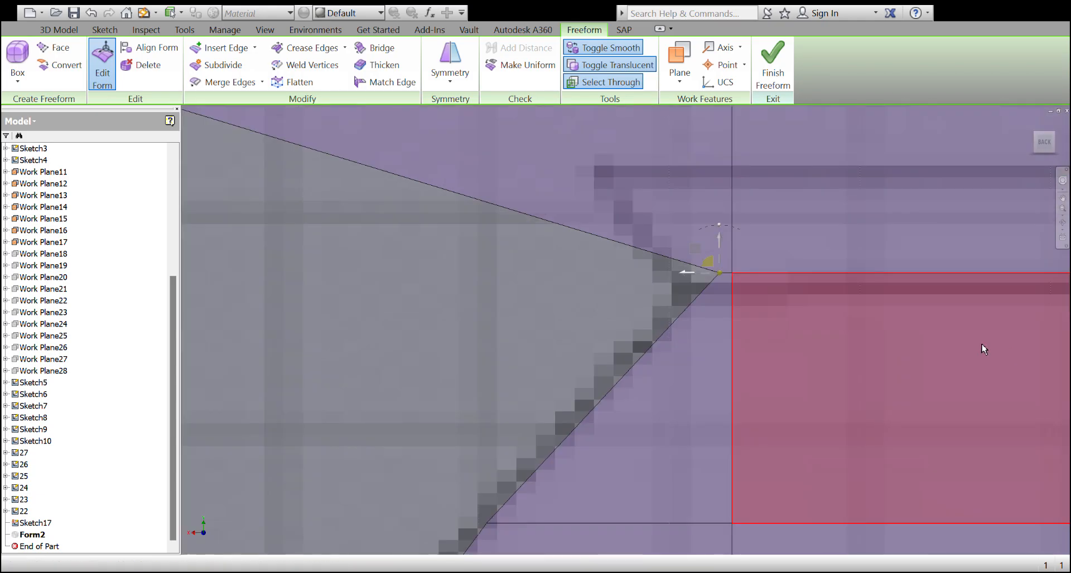
pyautogui.moveTo(689, 271)
pyautogui.mouseDown()
pyautogui.moveTo(662, 273)
pyautogui.moveTo(701, 271)
pyautogui.mouseUp()
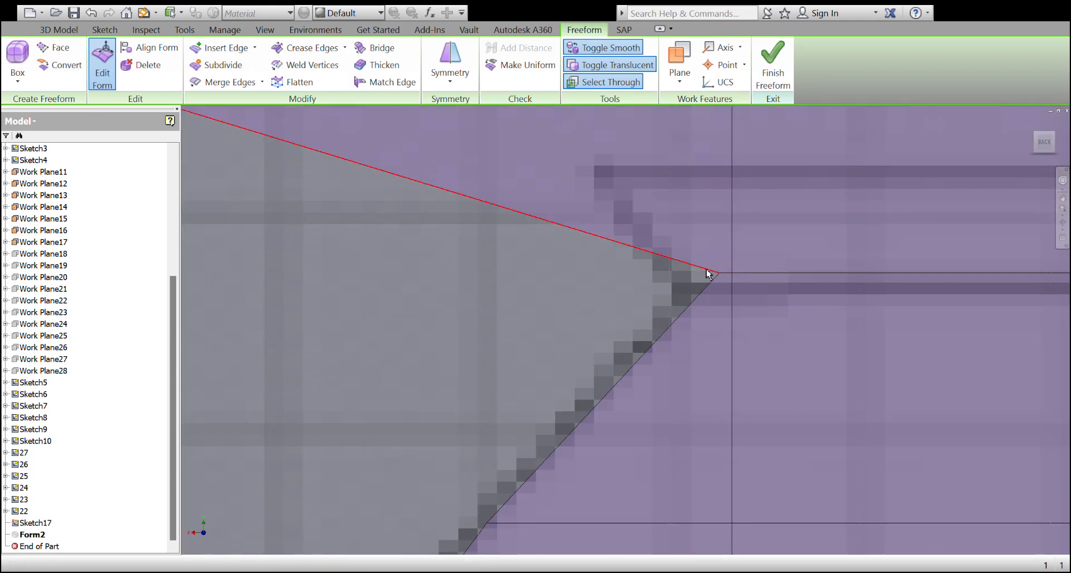
# Move the row of edges along the top of the end face inward, in line with the outline's slanted upper segment
pyautogui.keyDown('shift'); pyautogui.moveTo(714, 272); pyautogui.dragTo(657, 311, button='middle'); pyautogui.keyUp('shift')
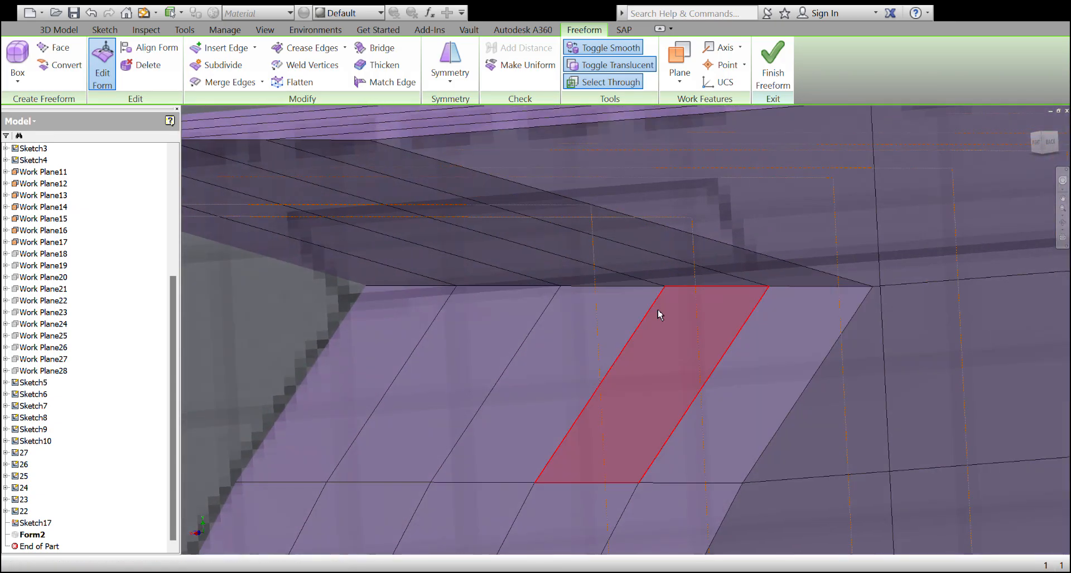
pyautogui.scroll(5, 655, 282)
pyautogui.scroll(1, 650, 271)
pyautogui.keyDown('shift'); pyautogui.moveTo(650, 272); pyautogui.dragTo(573, 283, button='middle'); pyautogui.keyUp('shift')
pyautogui.scroll(-5, 573, 284)
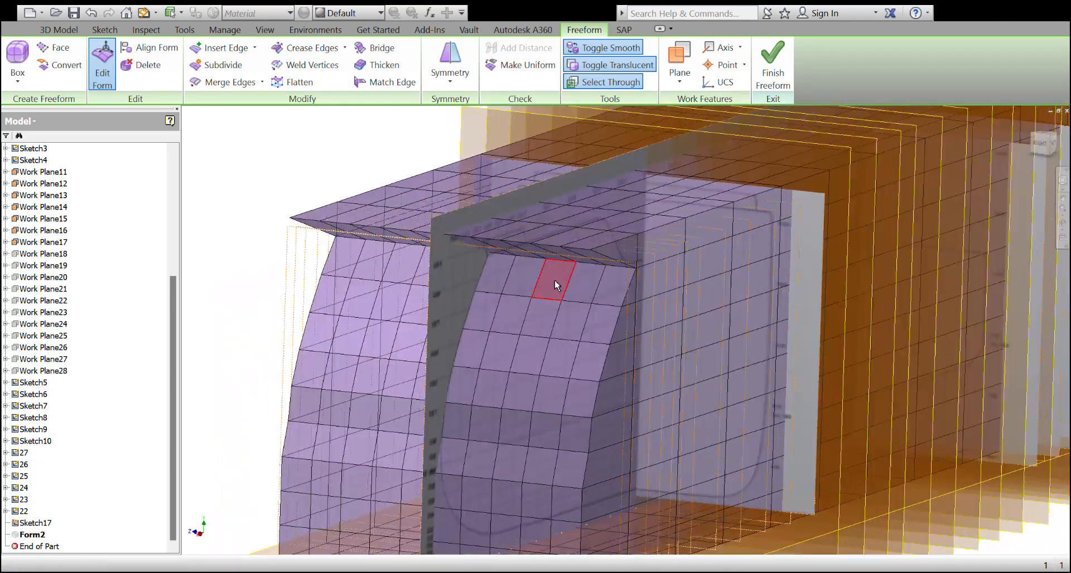
pyautogui.scroll(-5, 470, 239)
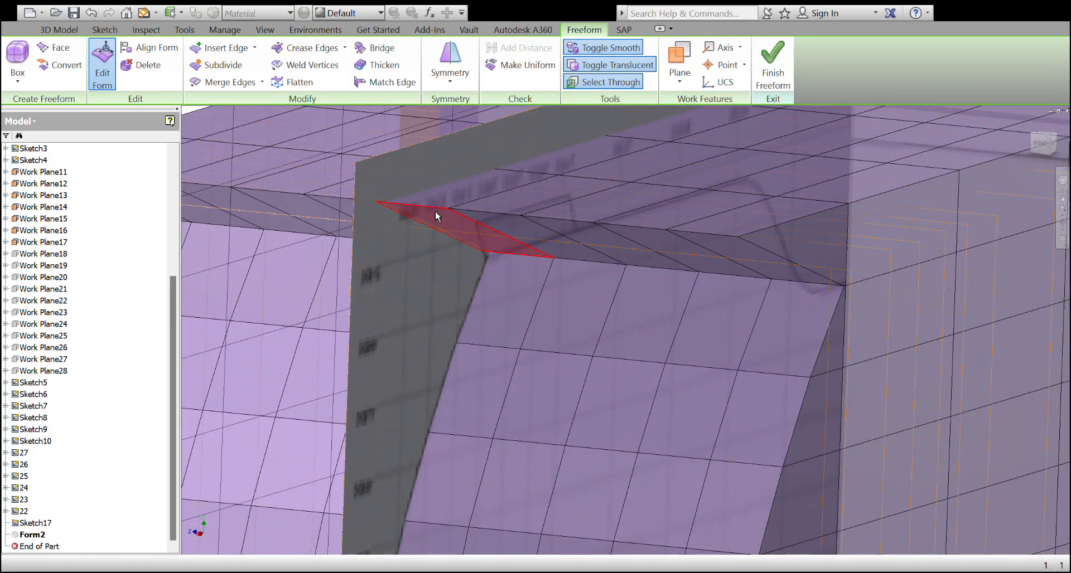
pyautogui.click(430, 210)
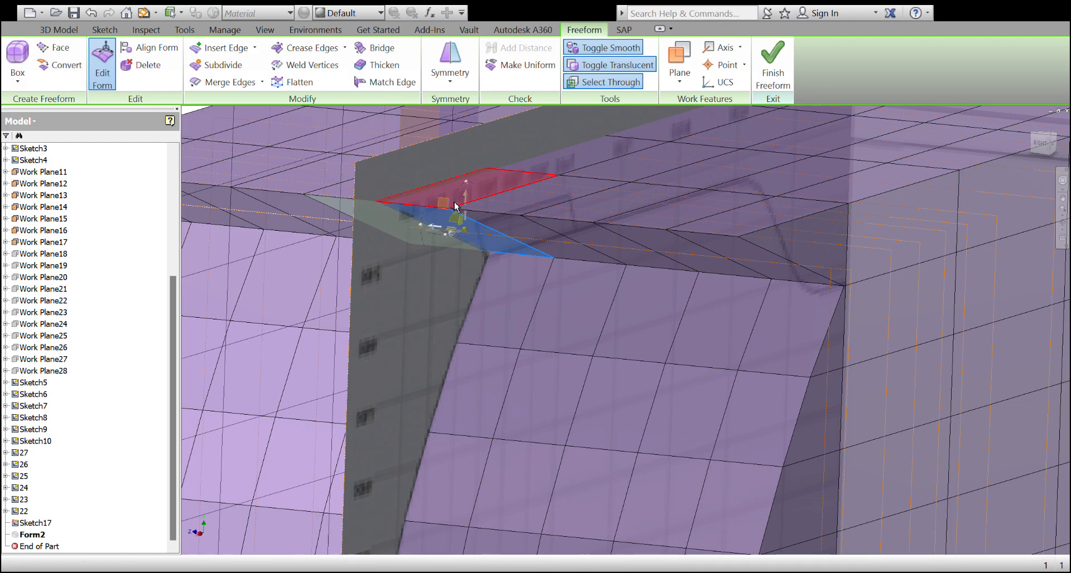
pyautogui.scroll(-10, 446, 223)
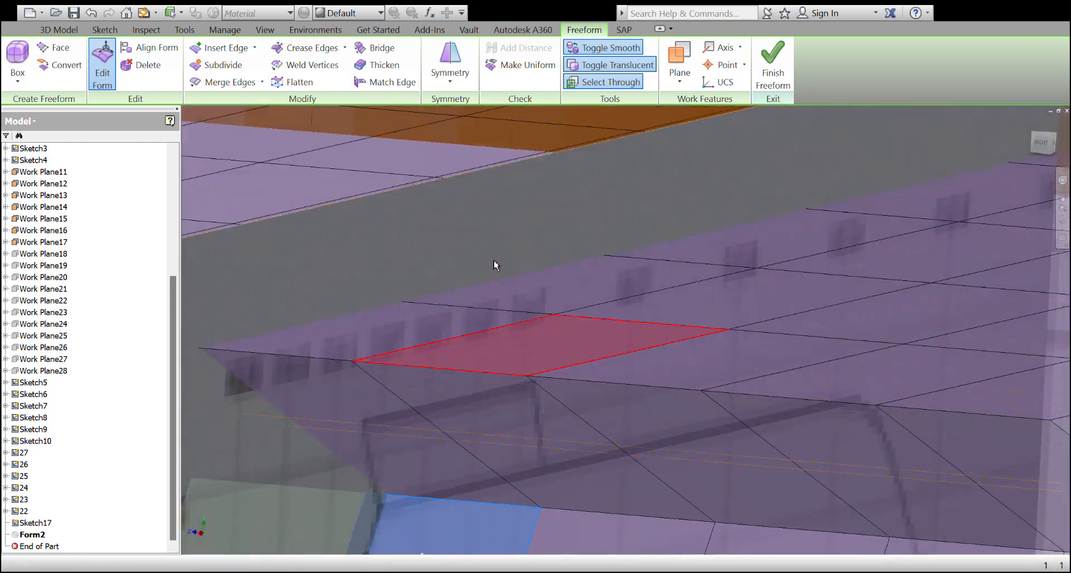
pyautogui.keyDown('shift'); pyautogui.moveTo(494, 260); pyautogui.dragTo(427, 385, button='middle'); pyautogui.keyUp('shift')
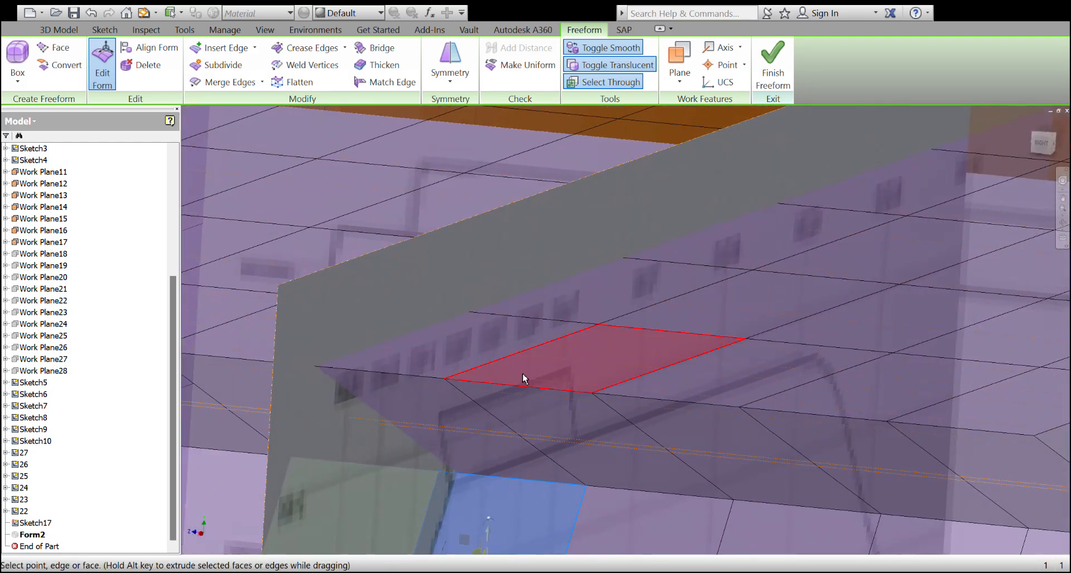
pyautogui.click(408, 379)
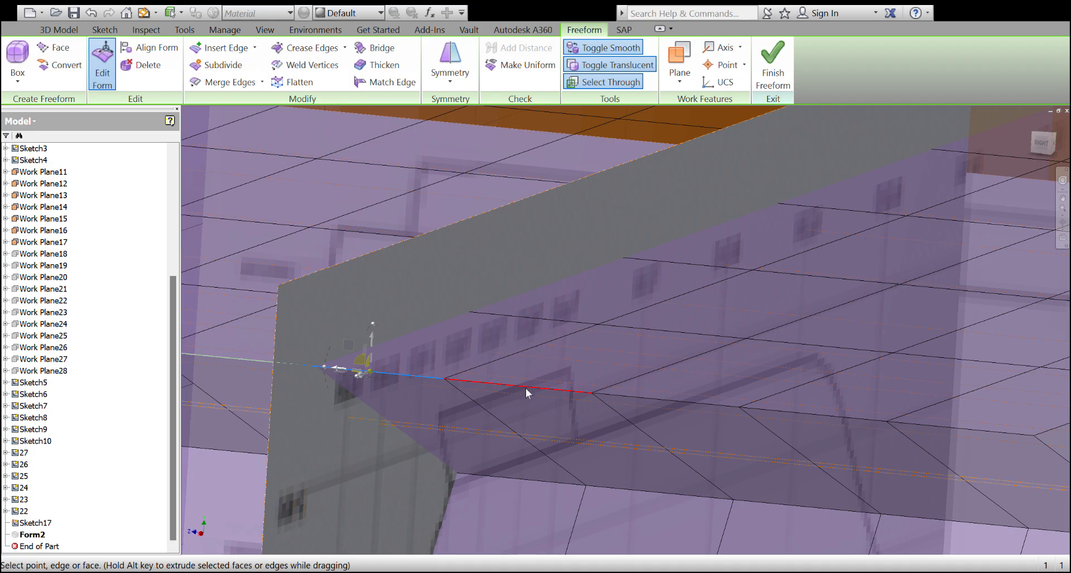
pyautogui.keyDown('ctrl'); pyautogui.click(651, 401); pyautogui.keyUp('ctrl')
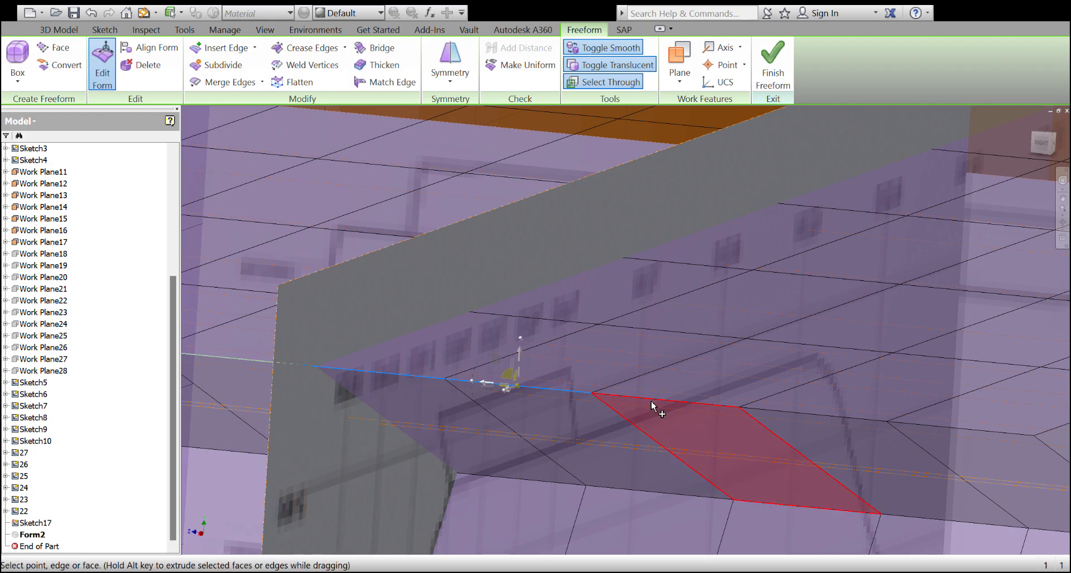
pyautogui.keyDown('shift'); pyautogui.moveTo(491, 407); pyautogui.dragTo(565, 456, button='middle'); pyautogui.keyUp('shift')
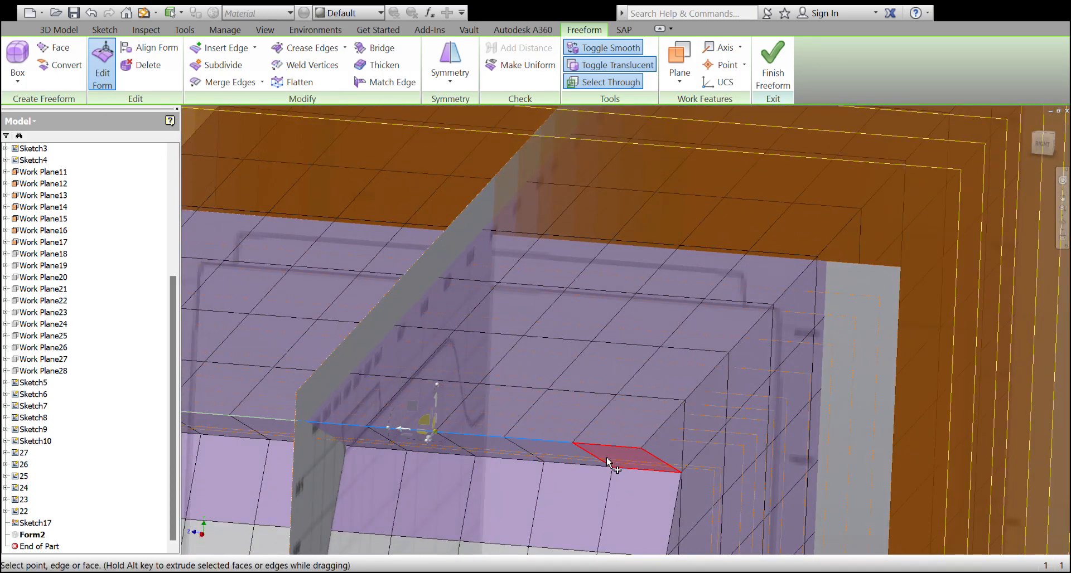
pyautogui.keyDown('shift'); pyautogui.moveTo(397, 329); pyautogui.dragTo(415, 310, button='middle'); pyautogui.keyUp('shift')
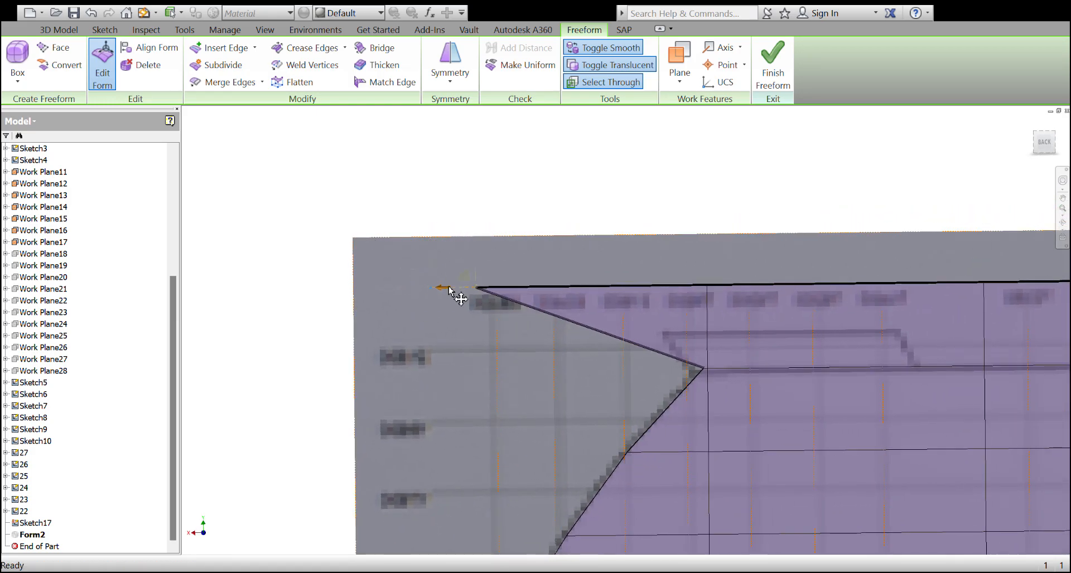
pyautogui.moveTo(586, 290); pyautogui.dragTo(602, 293)
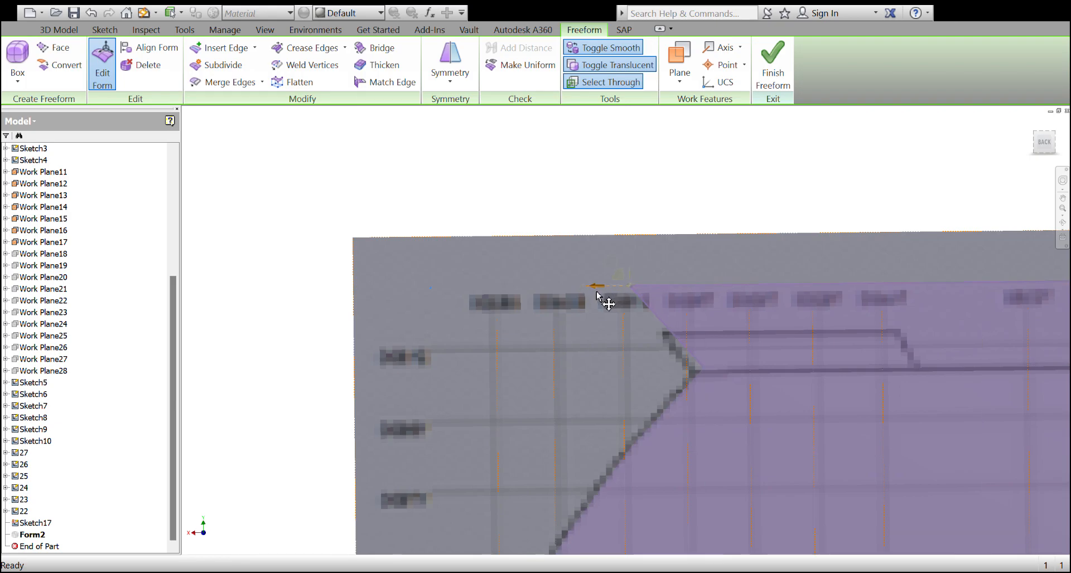
# Shift the end-face edge row just below the top edge slightly outward to fit the outline's corner
pyautogui.keyDown('shift'); pyautogui.moveTo(690, 404); pyautogui.dragTo(447, 367, button='middle'); pyautogui.keyUp('shift')
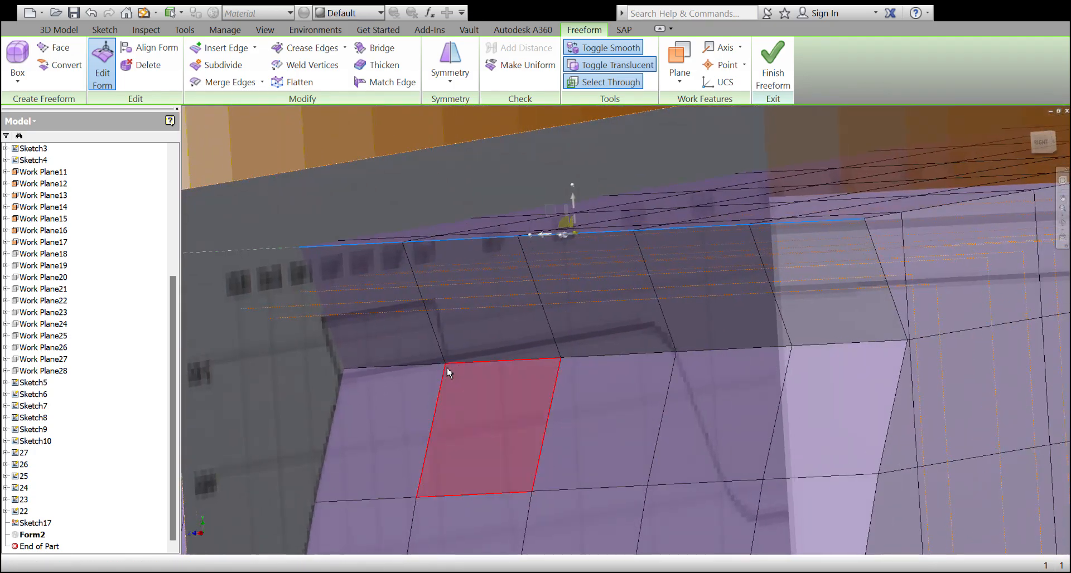
pyautogui.click(408, 368)
pyautogui.keyDown('ctrl'); pyautogui.click(477, 361); pyautogui.keyUp('ctrl')
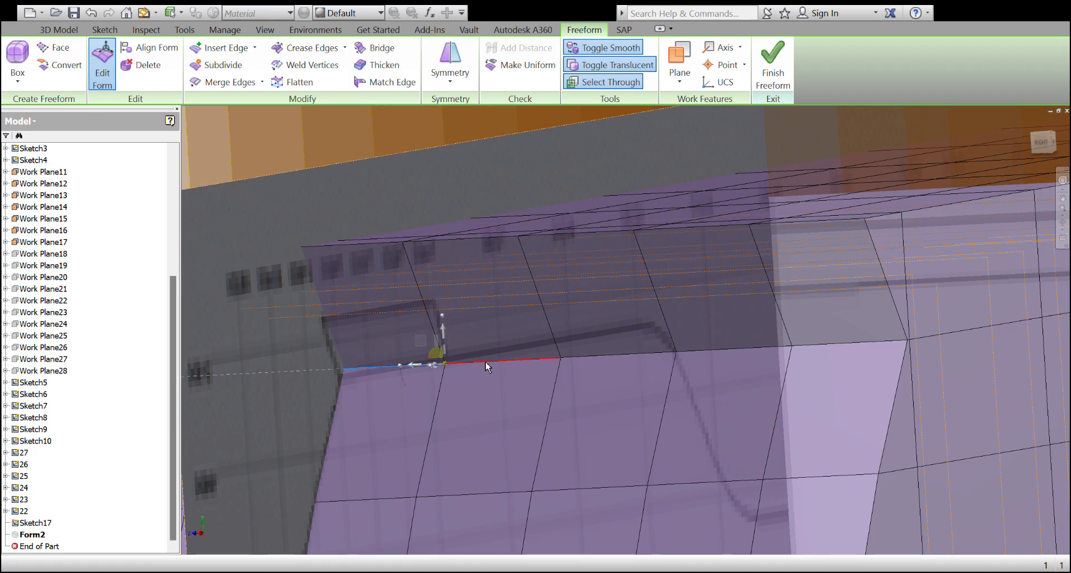
pyautogui.keyDown('ctrl'); pyautogui.click(735, 349); pyautogui.keyUp('ctrl')
pyautogui.keyDown('ctrl'); pyautogui.click(825, 346); pyautogui.keyUp('ctrl')
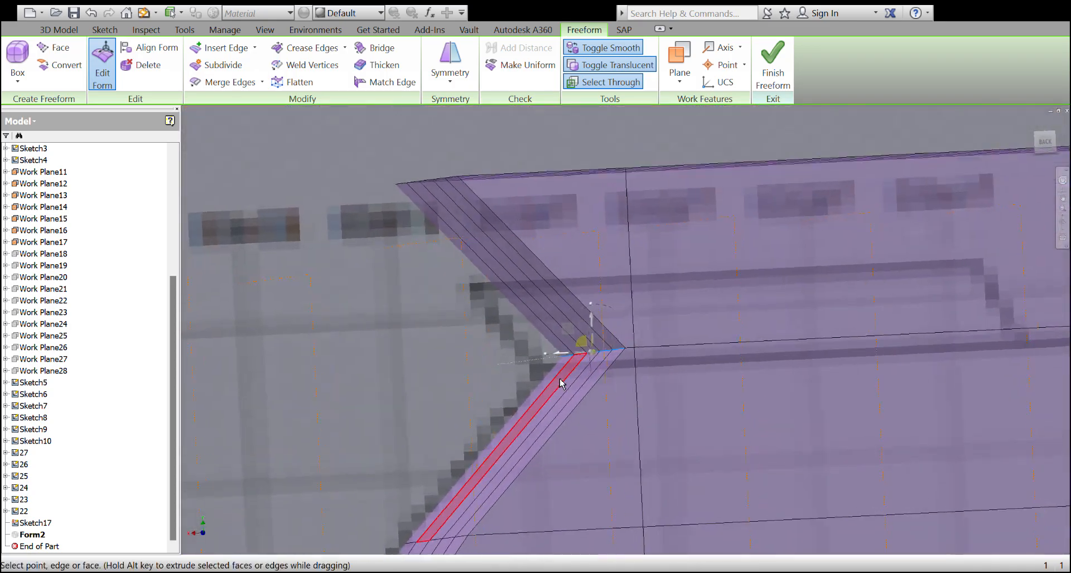
pyautogui.moveTo(555, 355); pyautogui.dragTo(531, 353)
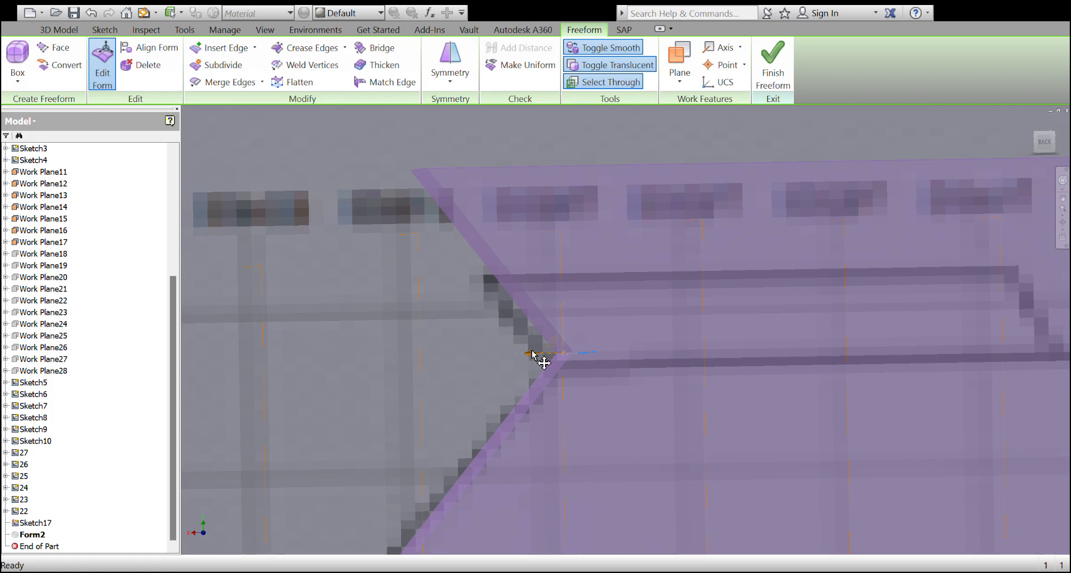
pyautogui.scroll(-8, 532, 351)
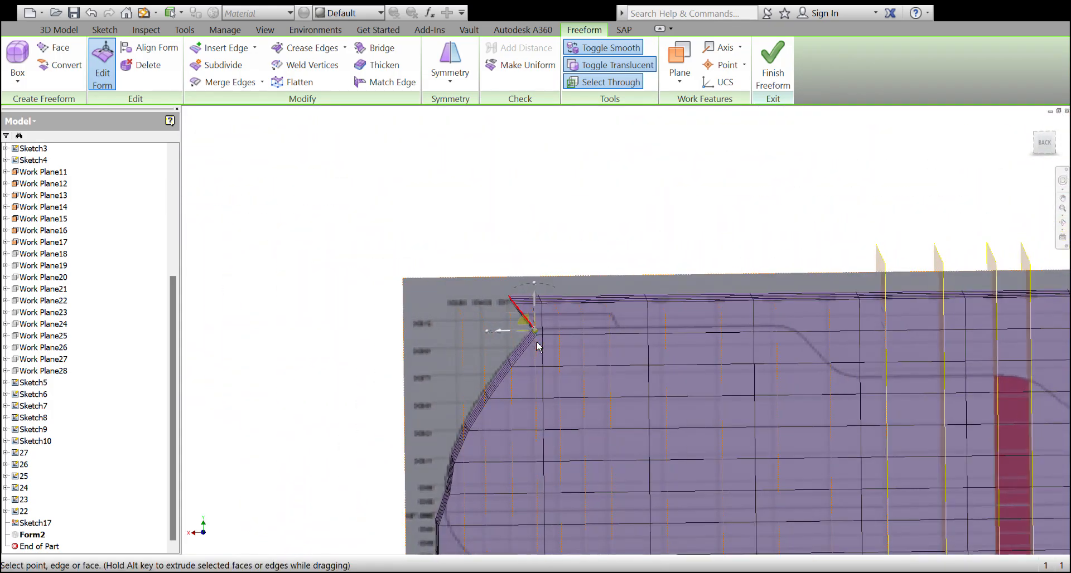
pyautogui.scroll(-5, 537, 347)
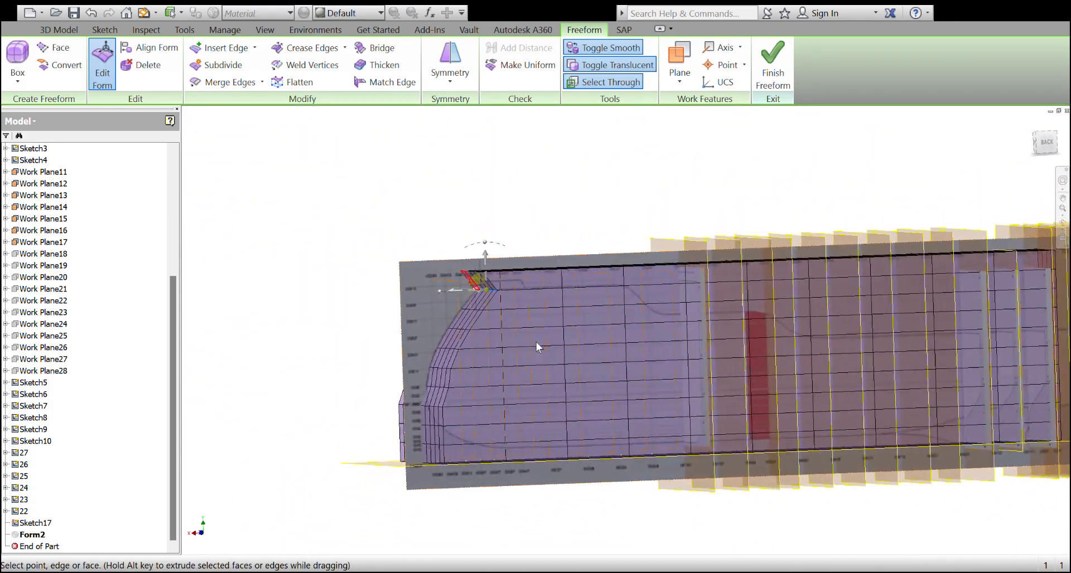
# Try to move the third row of end-face edges above the bottom edge inward to the traced outline
pyautogui.scroll(4, 509, 360)
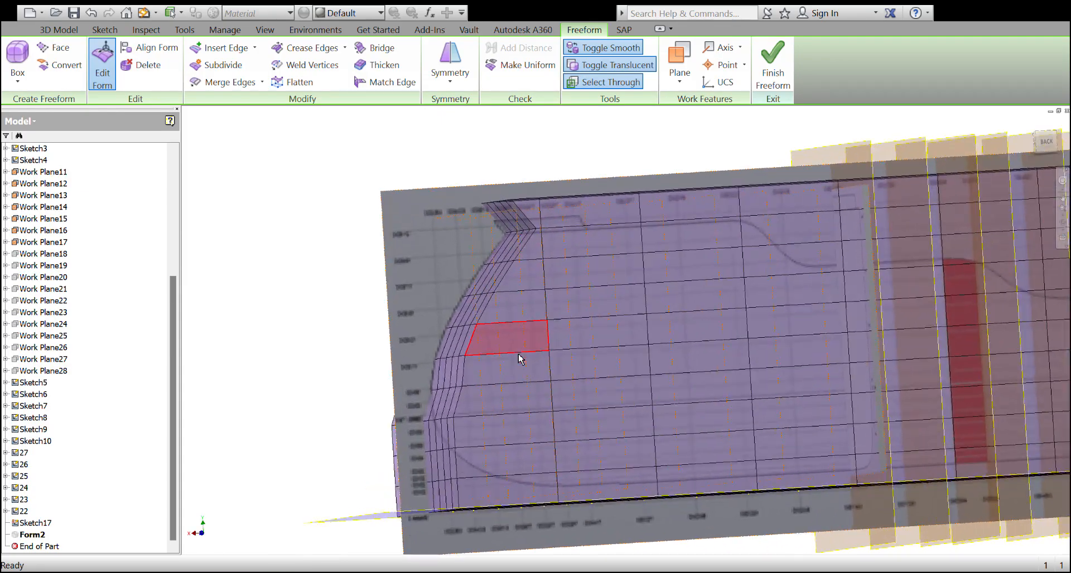
pyautogui.scroll(8, 519, 359)
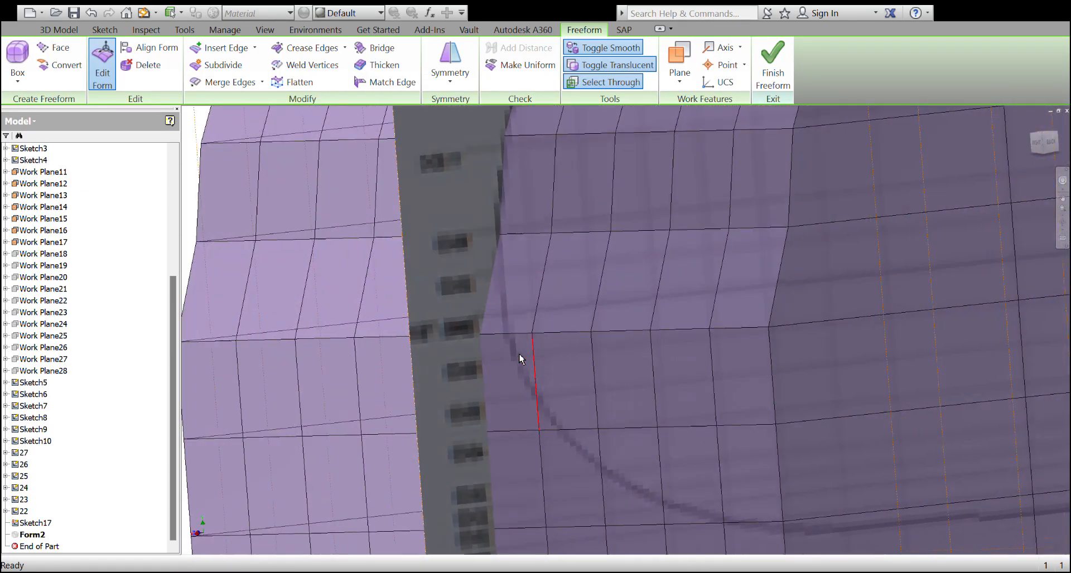
pyautogui.press('Escape')
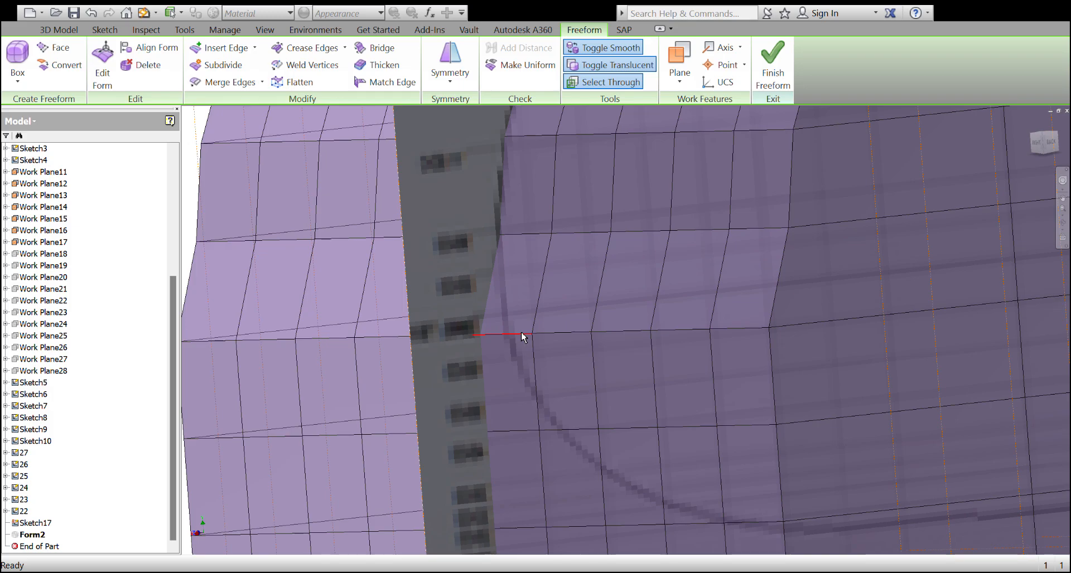
pyautogui.click(575, 332)
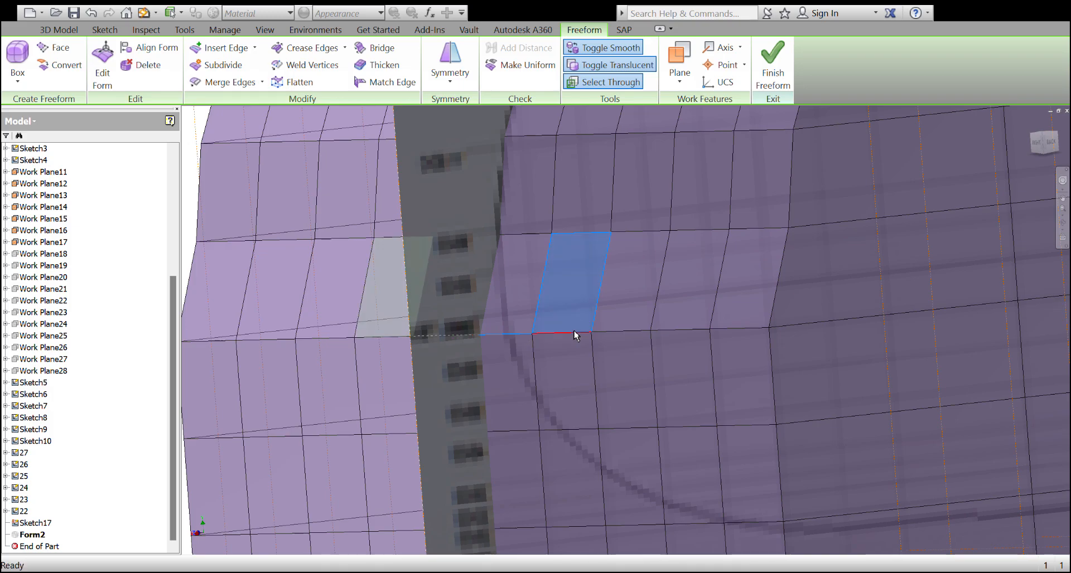
pyautogui.click(561, 349)
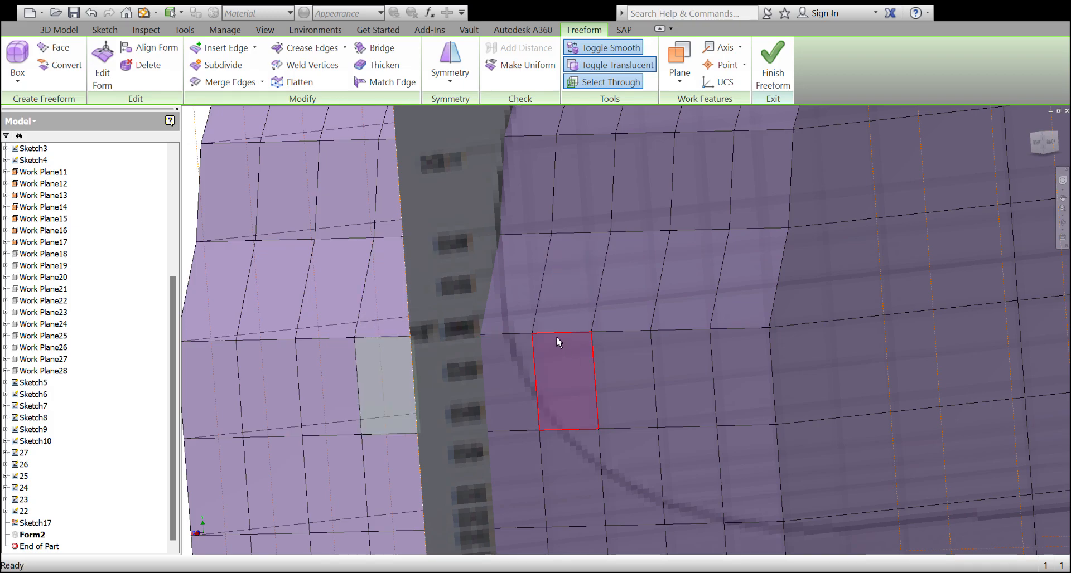
pyautogui.click(516, 335)
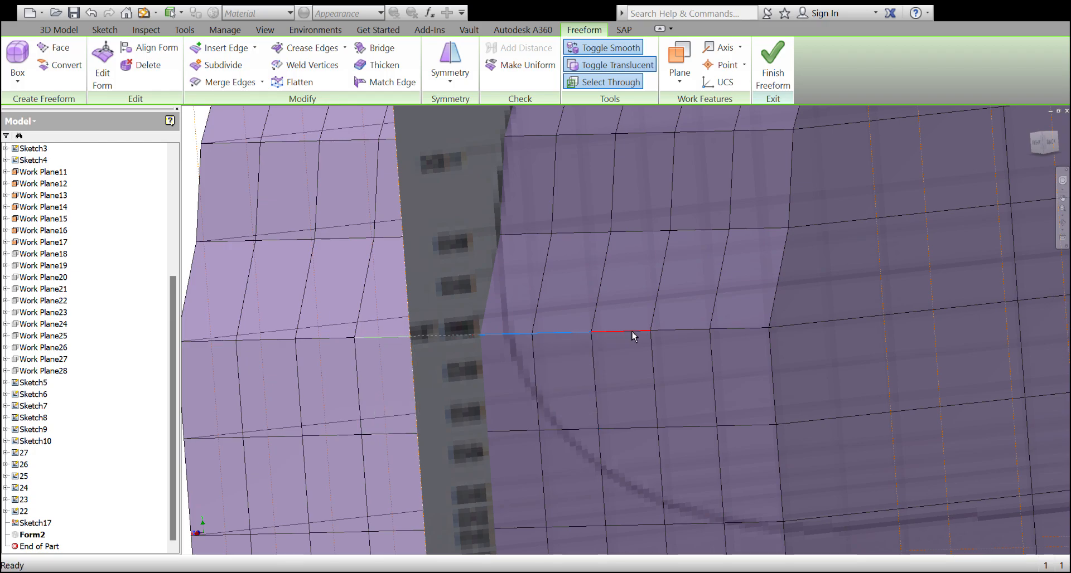
pyautogui.keyDown('ctrl'); pyautogui.click(687, 332); pyautogui.keyUp('ctrl')
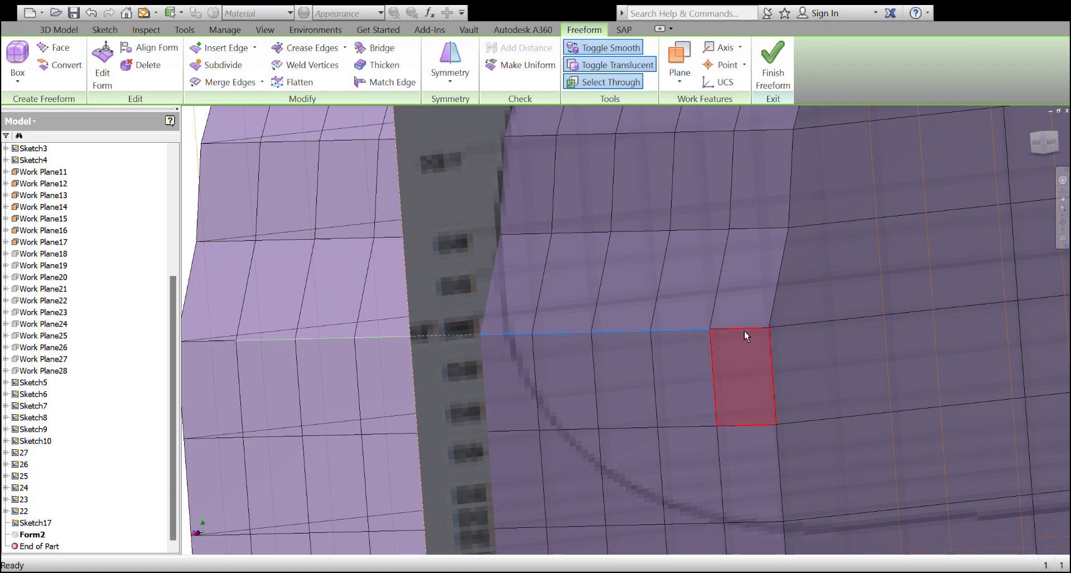
pyautogui.keyDown('ctrl'); pyautogui.click(745, 334); pyautogui.keyUp('ctrl')
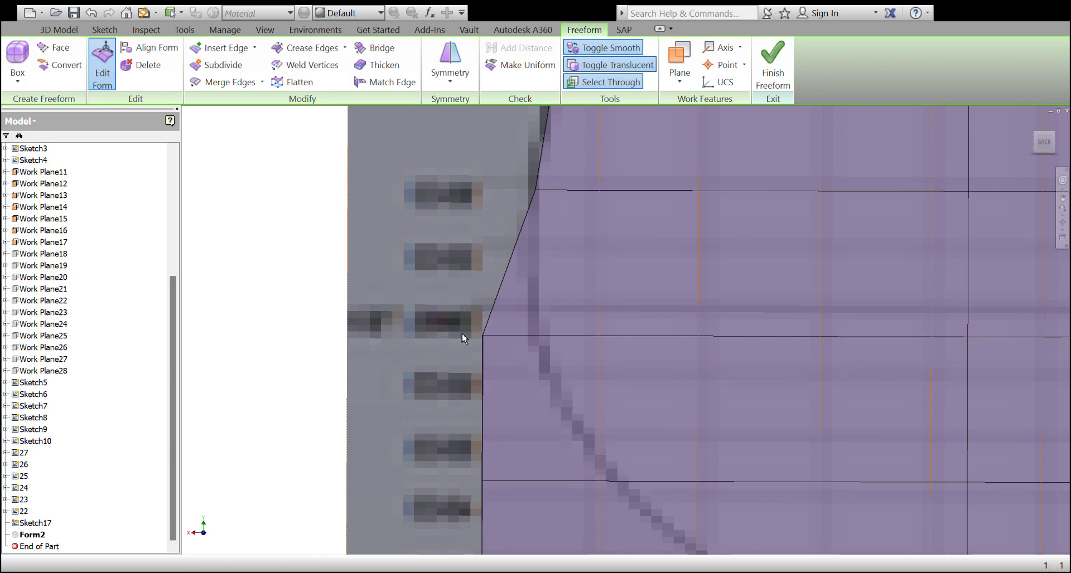
pyautogui.click(497, 334)
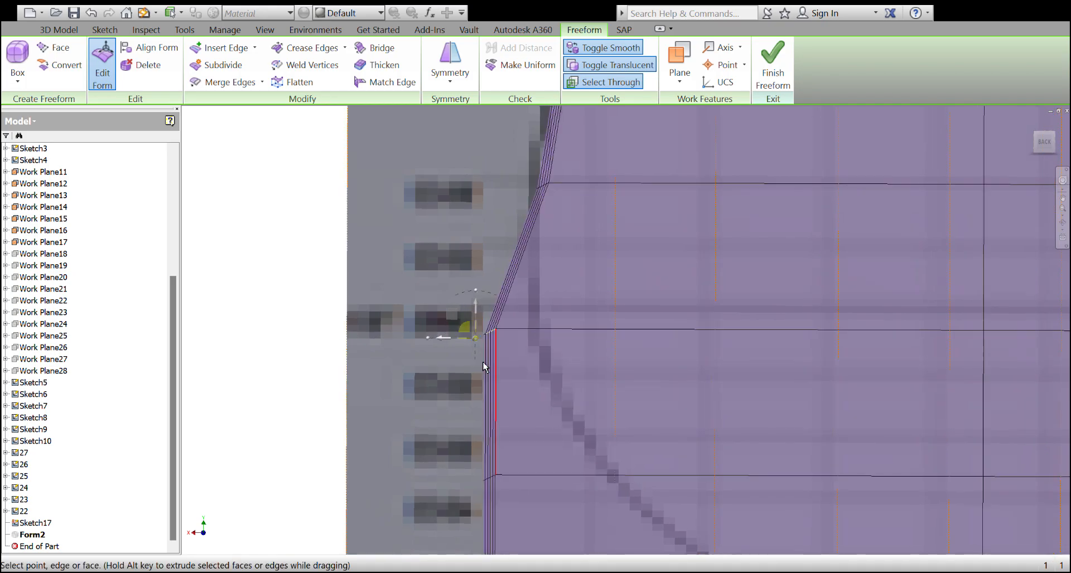
pyautogui.moveTo(429, 339); pyautogui.dragTo(471, 342)
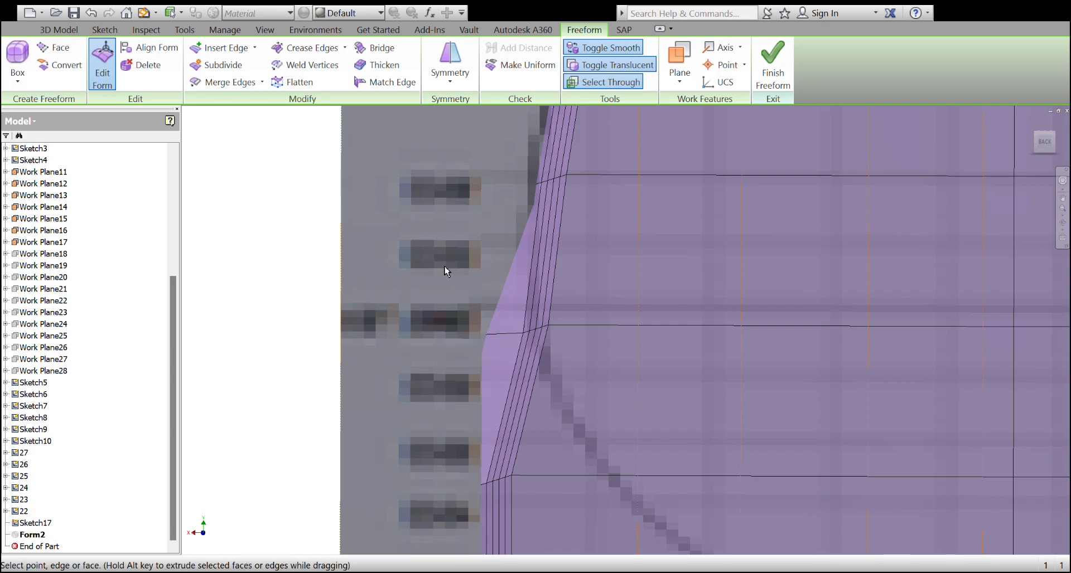
# Move the complete third row of end-face edges above the bottom edge inward onto the traced outline
pyautogui.keyDown('shift'); pyautogui.moveTo(454, 232); pyautogui.dragTo(537, 350, button='middle'); pyautogui.keyUp('shift')
pyautogui.click(530, 334)
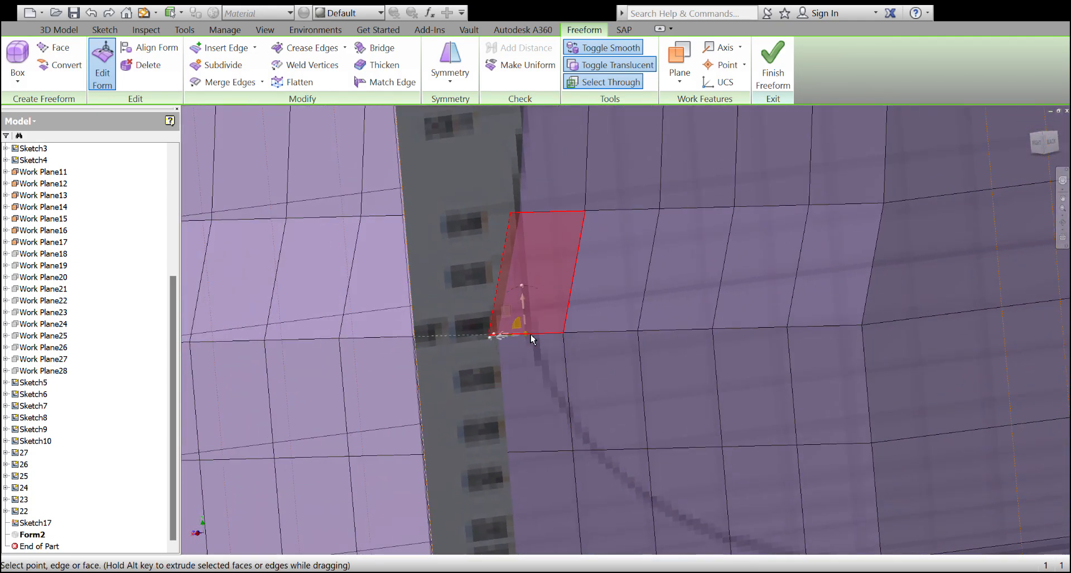
pyautogui.keyDown('ctrl'); pyautogui.click(615, 333); pyautogui.keyUp('ctrl')
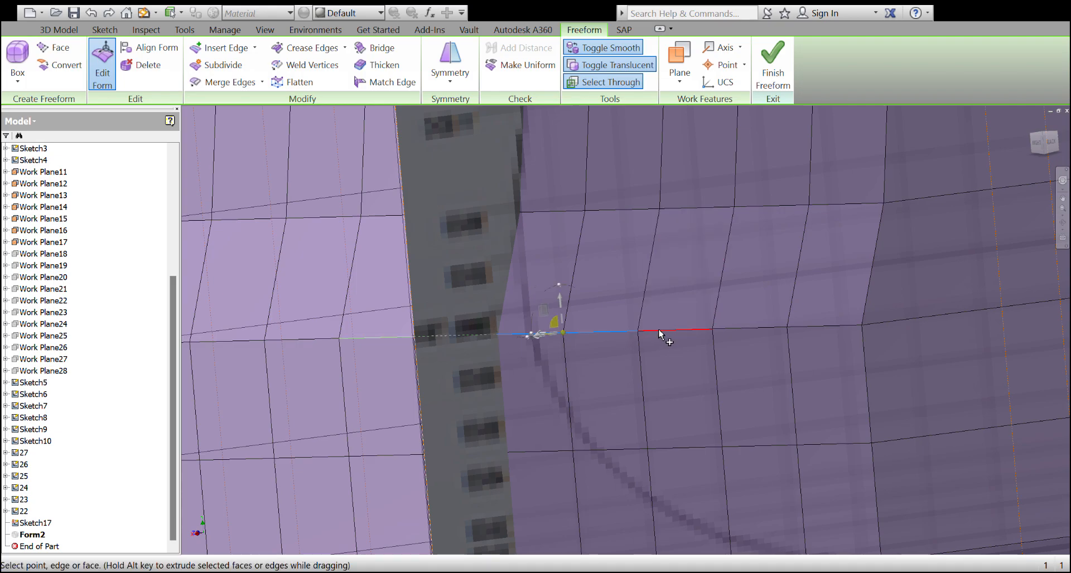
pyautogui.keyDown('ctrl'); pyautogui.click(746, 329); pyautogui.keyUp('ctrl')
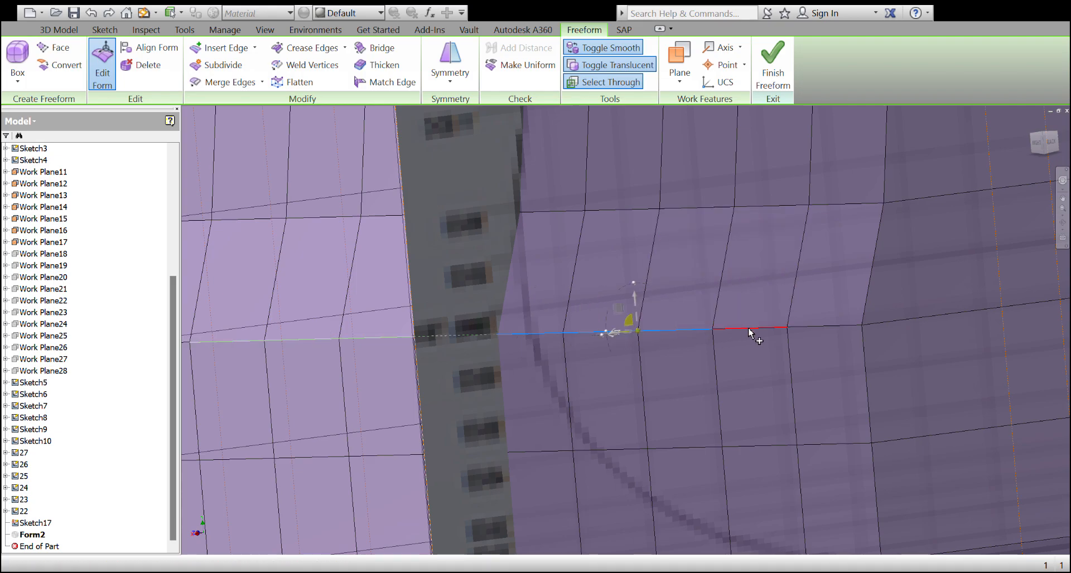
pyautogui.keyDown('ctrl'); pyautogui.click(824, 328); pyautogui.keyUp('ctrl')
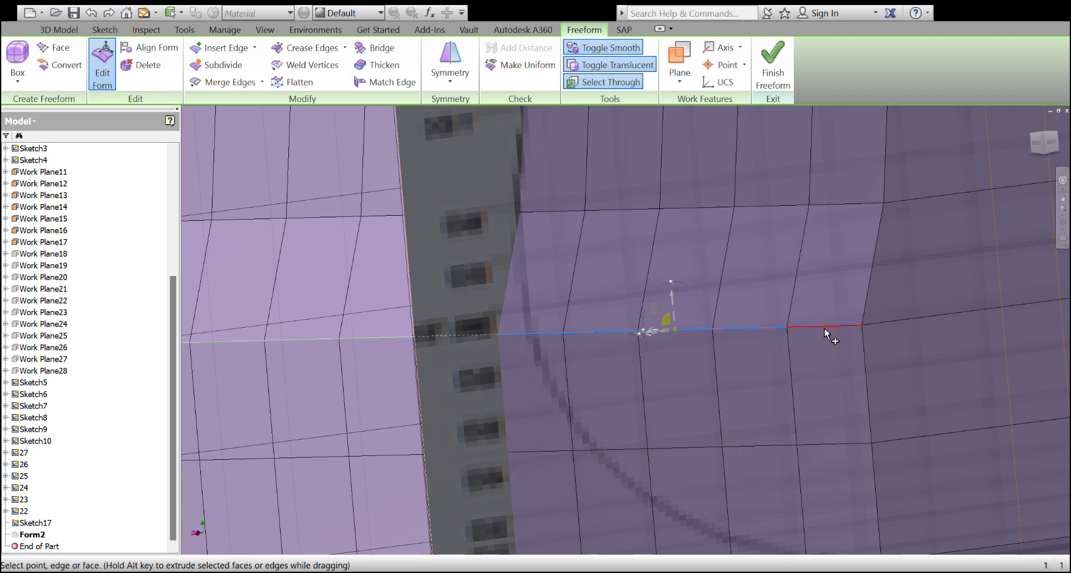
pyautogui.keyDown('shift'); pyautogui.moveTo(584, 326); pyautogui.dragTo(563, 340, button='middle'); pyautogui.keyUp('shift')
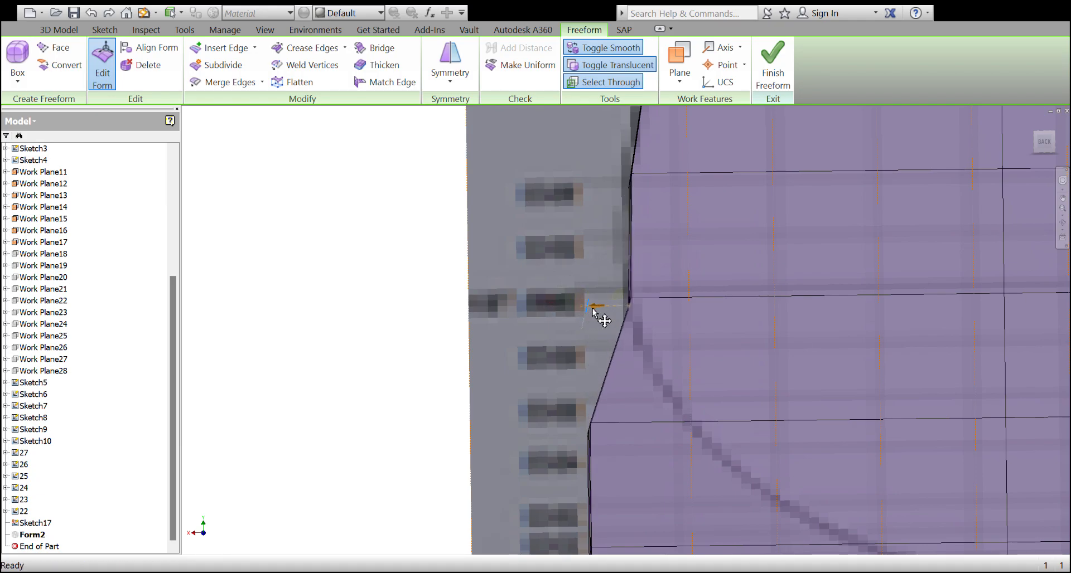
# Move the second row of end-face edges above the bottom edge inward to meet the outline's lower curve
pyautogui.scroll(2, 501, 340)
pyautogui.keyDown('shift'); pyautogui.moveTo(501, 340); pyautogui.dragTo(514, 359, button='middle'); pyautogui.keyUp('shift')
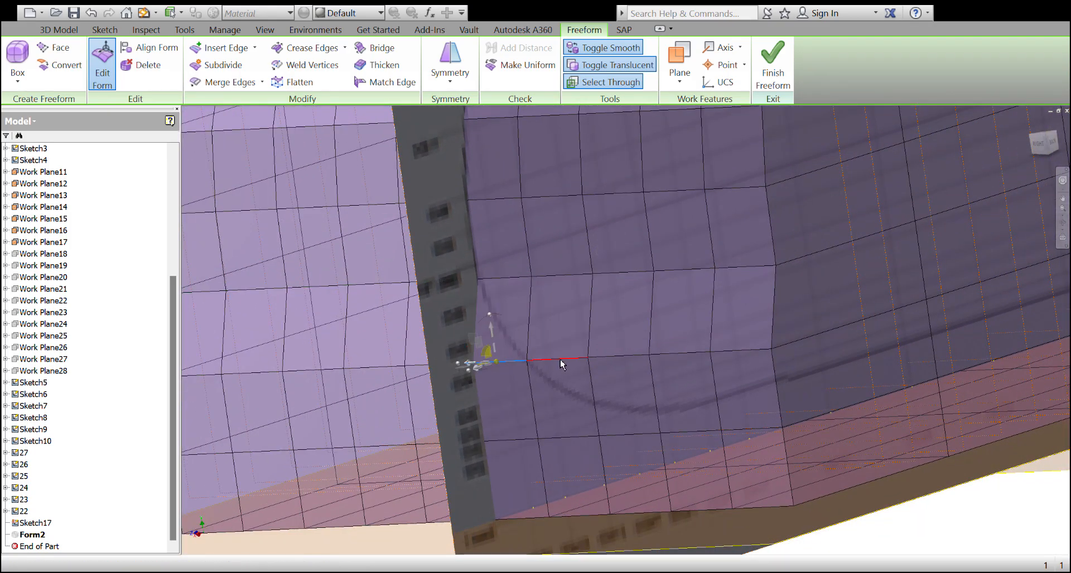
pyautogui.keyDown('ctrl'); pyautogui.click(617, 358); pyautogui.keyUp('ctrl')
pyautogui.keyDown('ctrl'); pyautogui.click(684, 360); pyautogui.keyUp('ctrl')
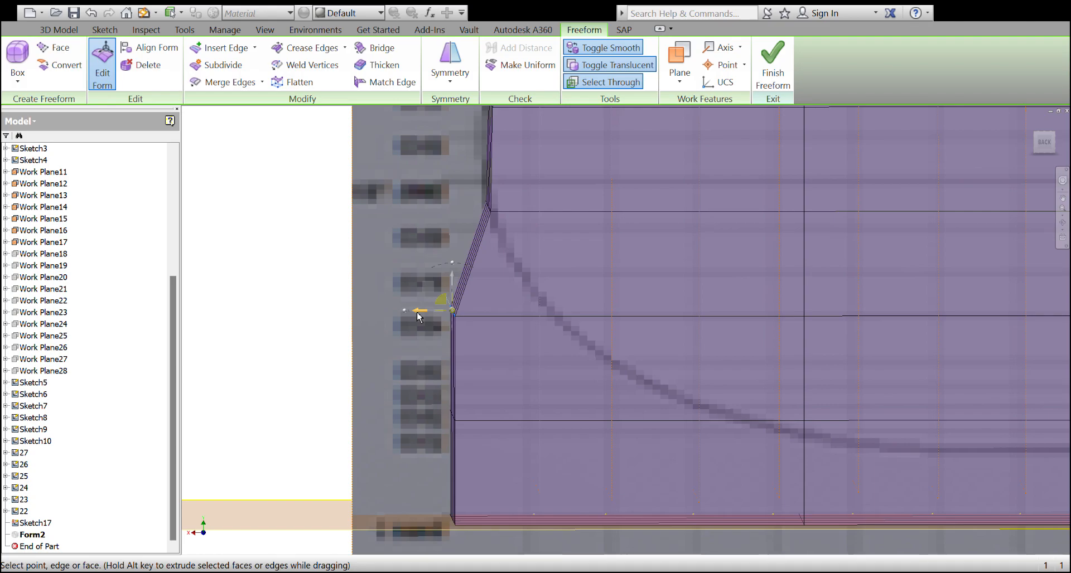
pyautogui.moveTo(419, 316); pyautogui.dragTo(518, 315)
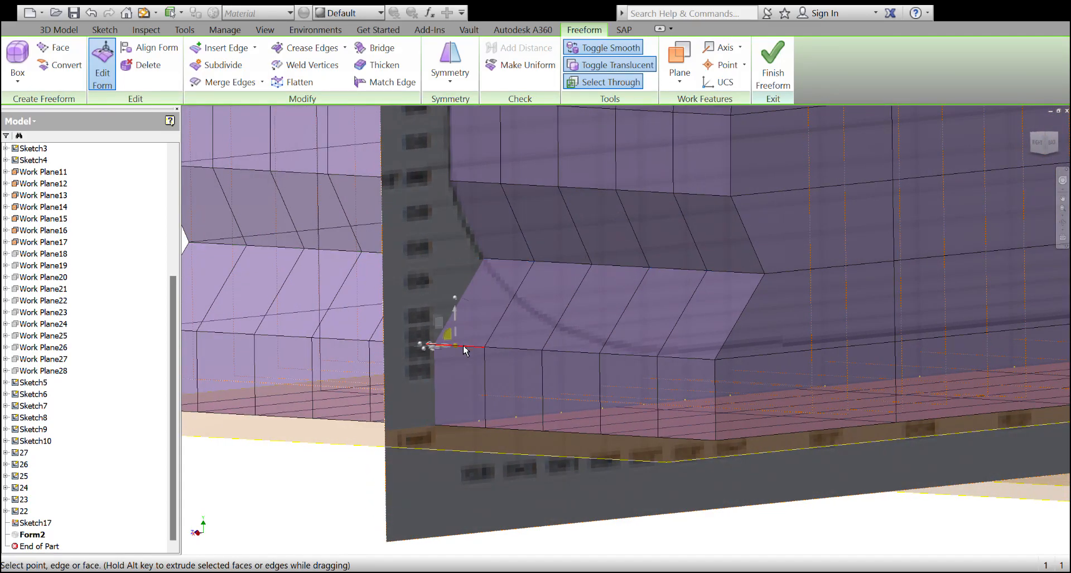
# Move the row of end-face edges just above the bottom edge inward onto the outline's flattening lower curve
pyautogui.keyDown('ctrl'); pyautogui.click(529, 349); pyautogui.keyUp('ctrl')
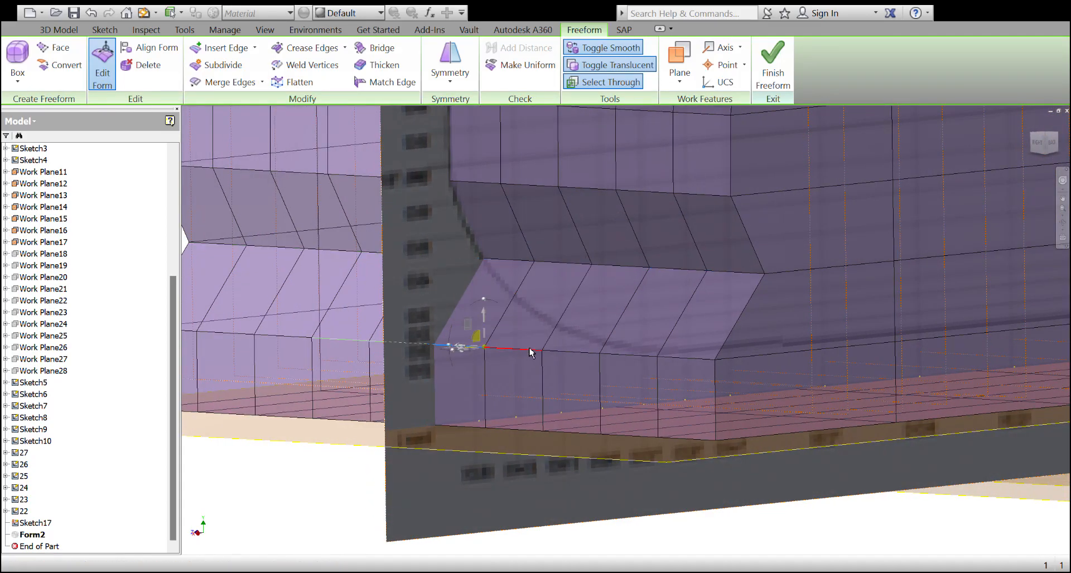
pyautogui.keyDown('ctrl'); pyautogui.click(581, 352); pyautogui.keyUp('ctrl')
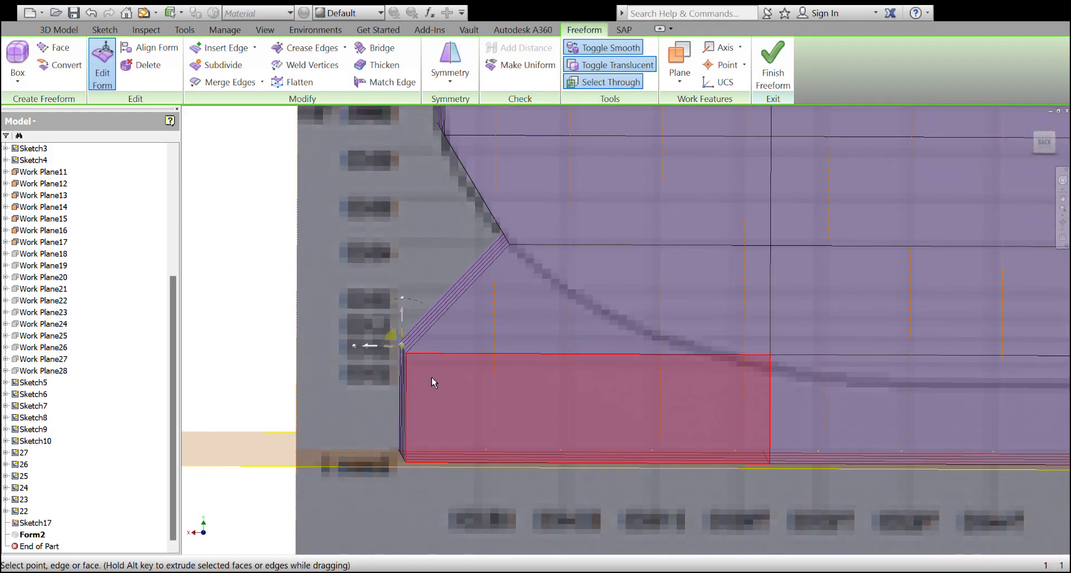
pyautogui.moveTo(368, 350); pyautogui.dragTo(639, 370)
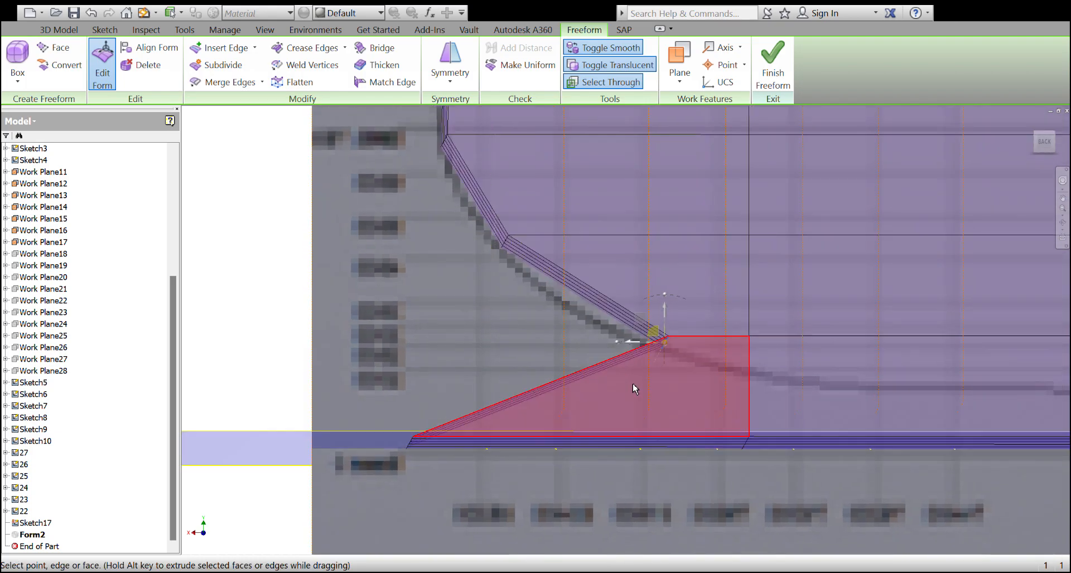
# Try to move the row of edges along the bottom of the end face inward, continuing the outline's lower curve
pyautogui.keyDown('shift'); pyautogui.moveTo(631, 388); pyautogui.dragTo(556, 437, button='middle'); pyautogui.keyUp('shift')
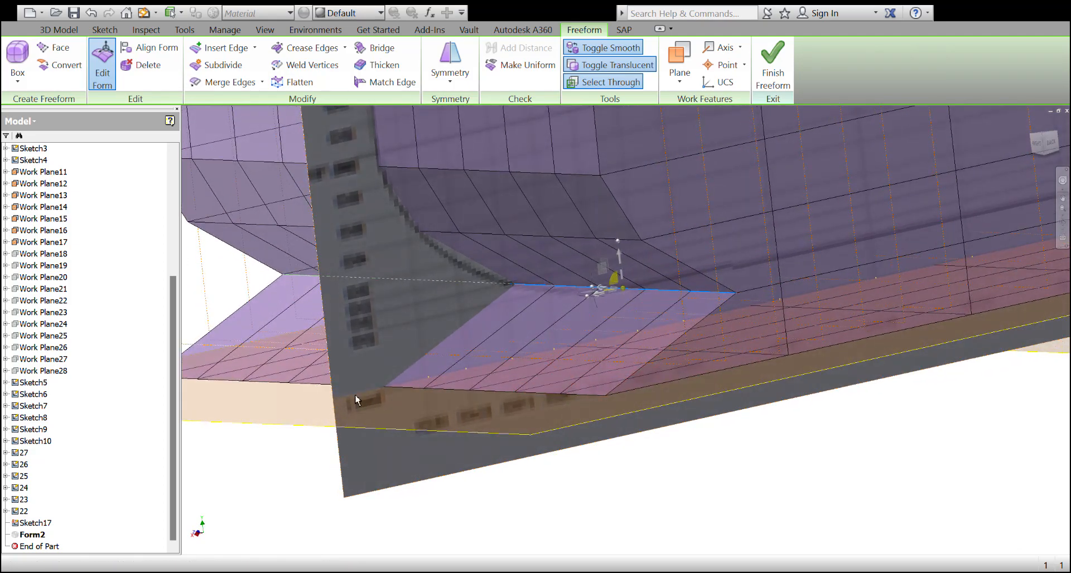
pyautogui.keyDown('shift'); pyautogui.moveTo(193, 483); pyautogui.dragTo(399, 428, button='middle'); pyautogui.keyUp('shift')
pyautogui.scroll(-2, 404, 416)
pyautogui.press('Escape')
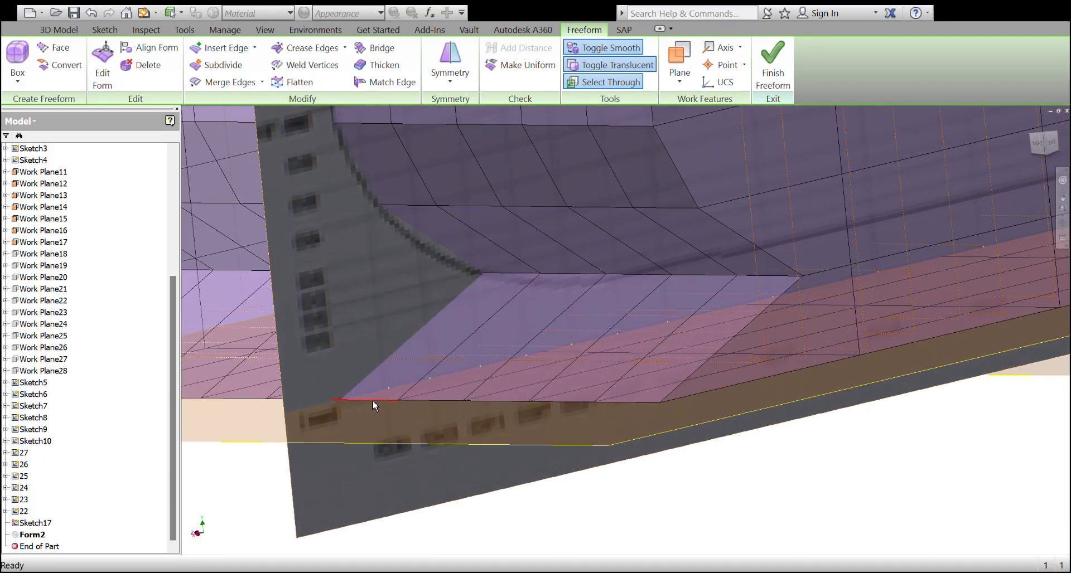
pyautogui.click(423, 401)
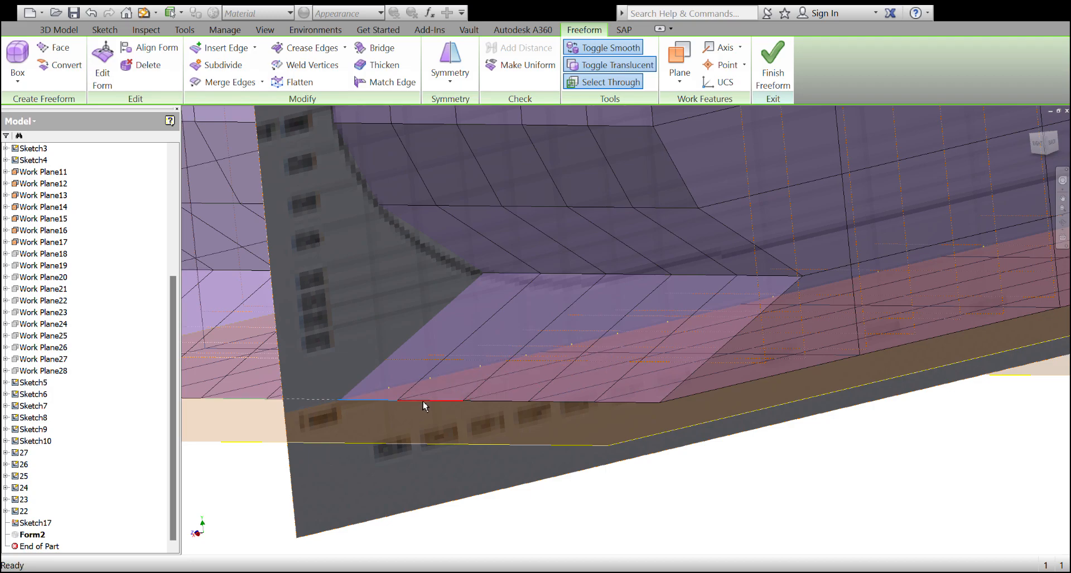
pyautogui.click(517, 401)
pyautogui.click(621, 404)
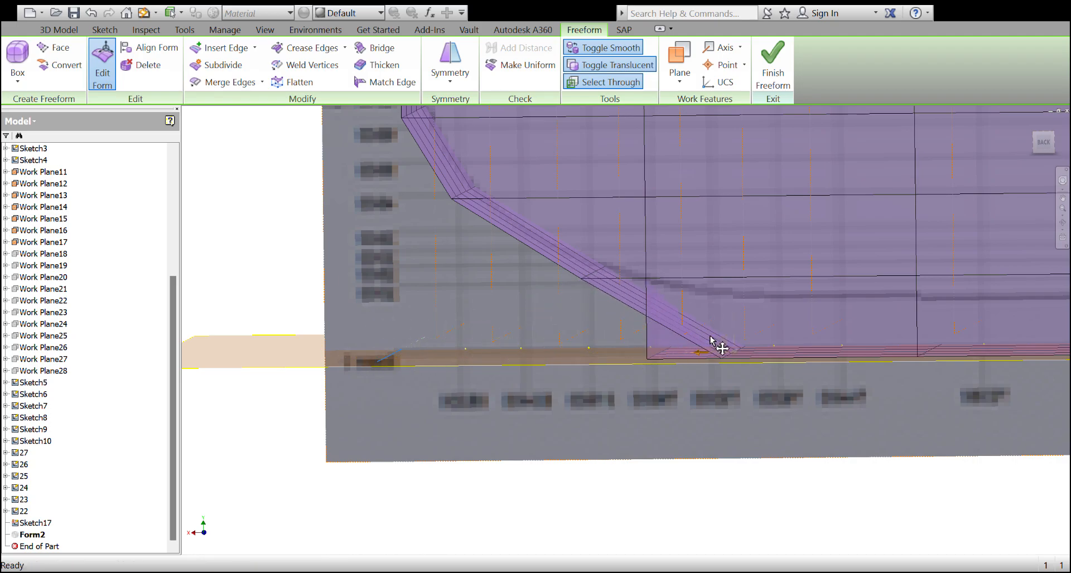
pyautogui.moveTo(780, 347); pyautogui.dragTo(809, 344)
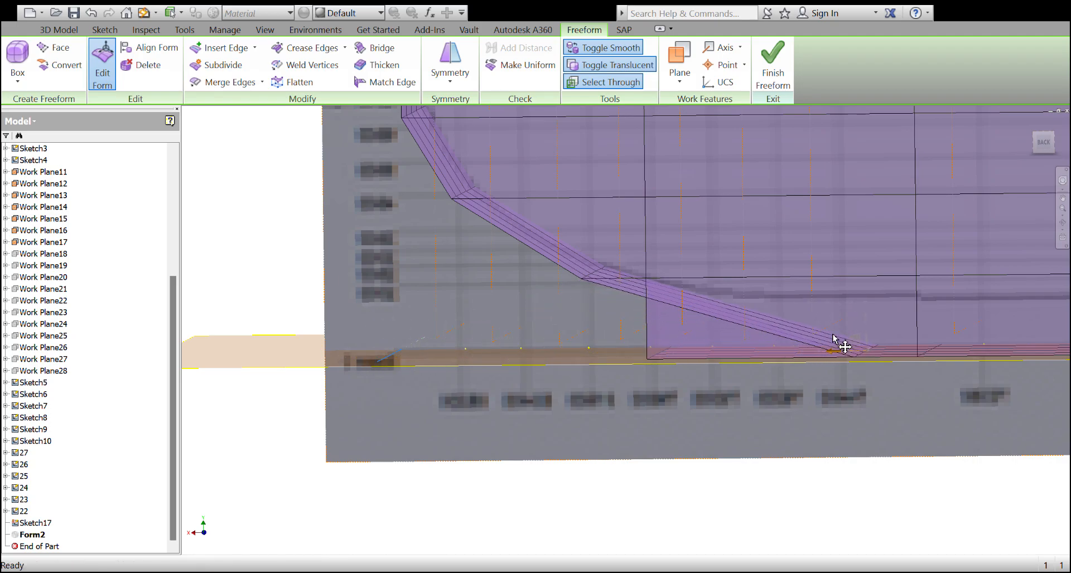
# Try to raise the end face's bottom edge row to the traced outline, and undo the bottom-row moves
pyautogui.scroll(5, 820, 345)
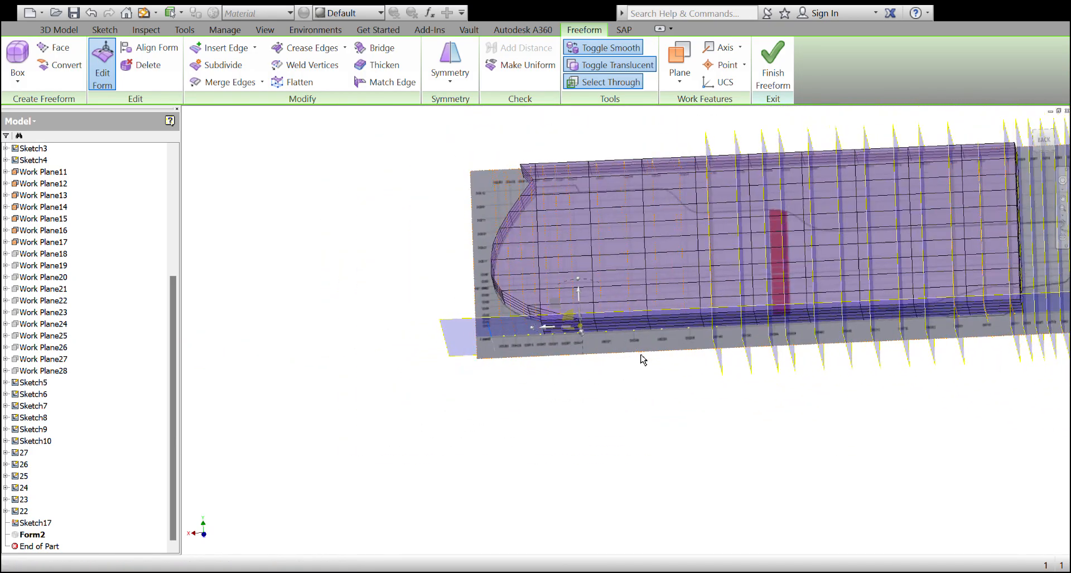
pyautogui.scroll(-6, 642, 360)
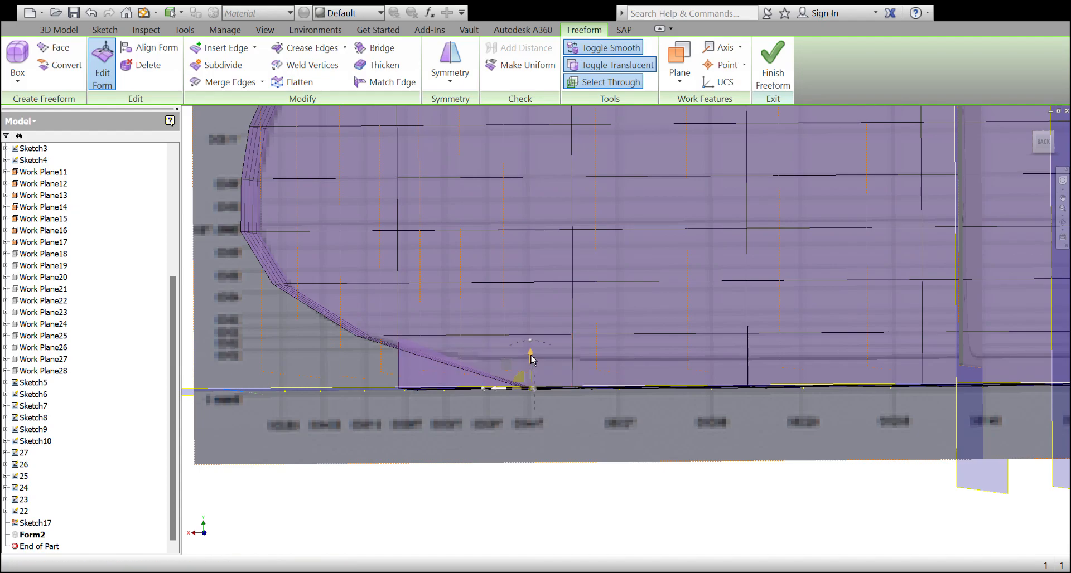
pyautogui.moveTo(531, 355); pyautogui.dragTo(530, 334)
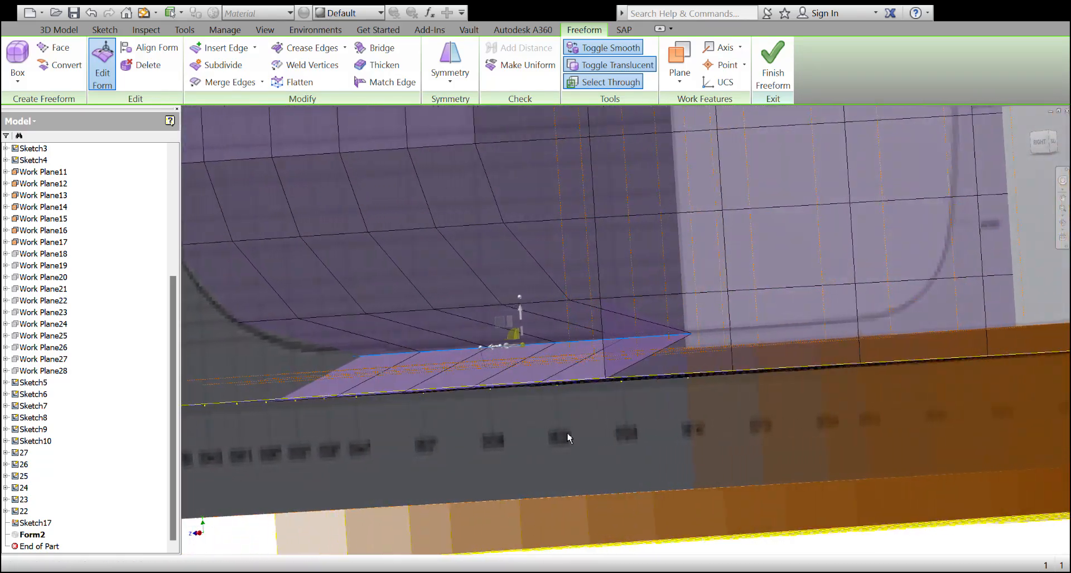
pyautogui.click(566, 481)
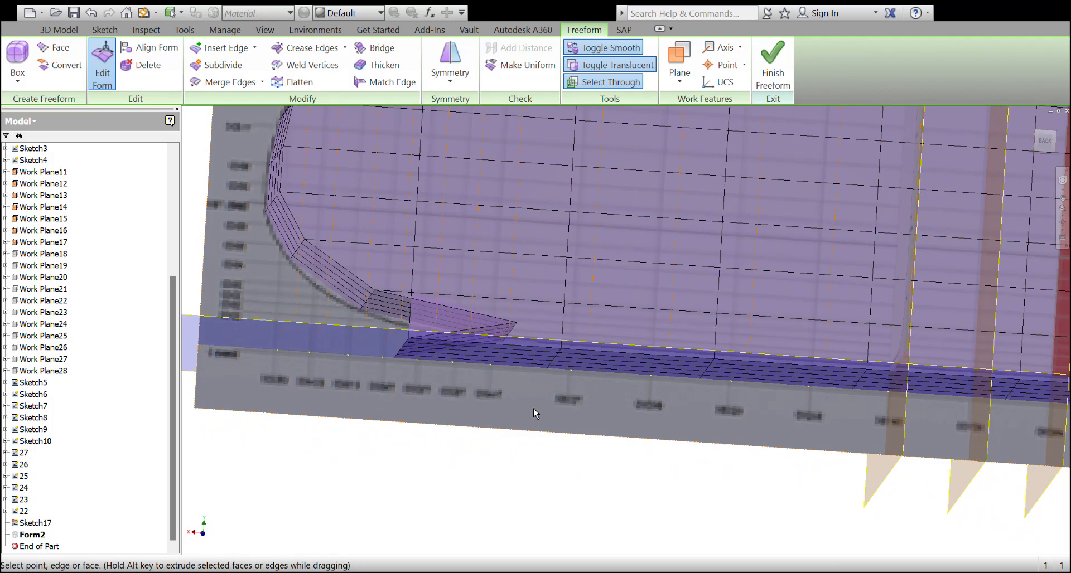
pyautogui.hotkey('ctrl', 'z')
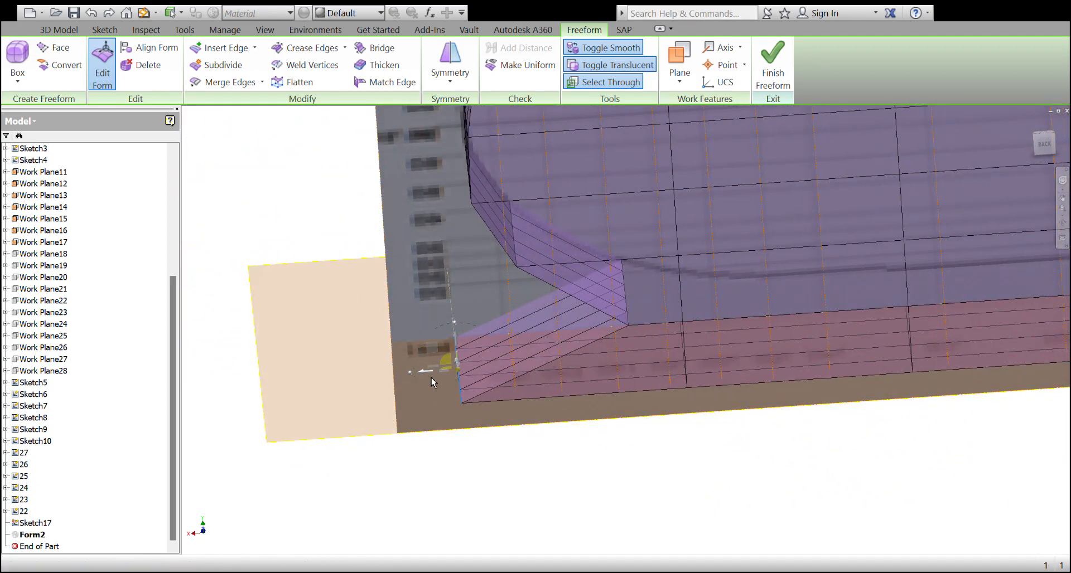
# Select adjoining edges along the bottom of the end face for repositioning
pyautogui.keyDown('shift'); pyautogui.moveTo(448, 387); pyautogui.dragTo(507, 389, button='middle'); pyautogui.keyUp('shift')
pyautogui.click(491, 357)
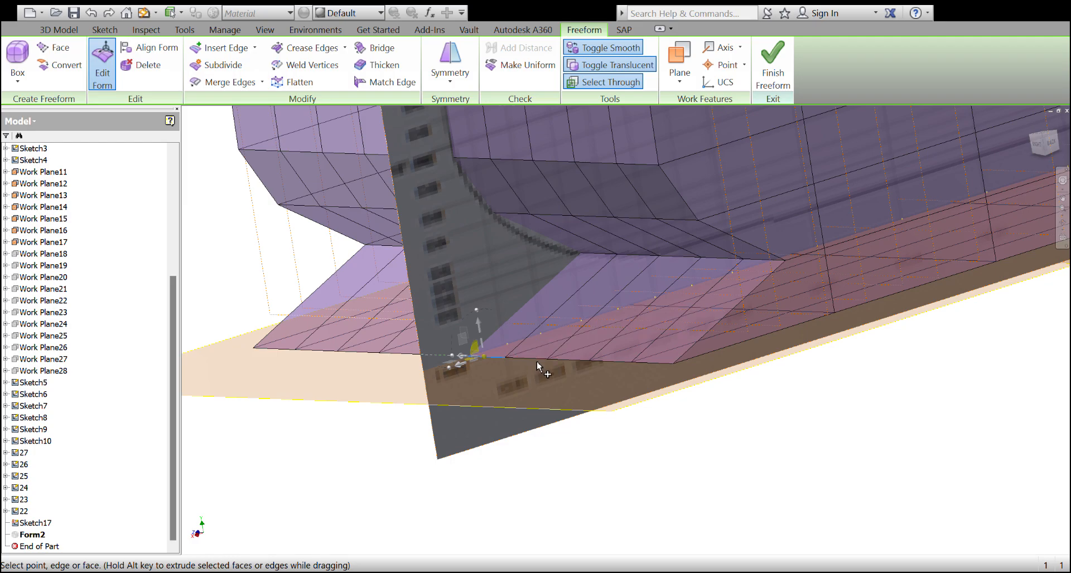
pyautogui.scroll(4, 538, 366)
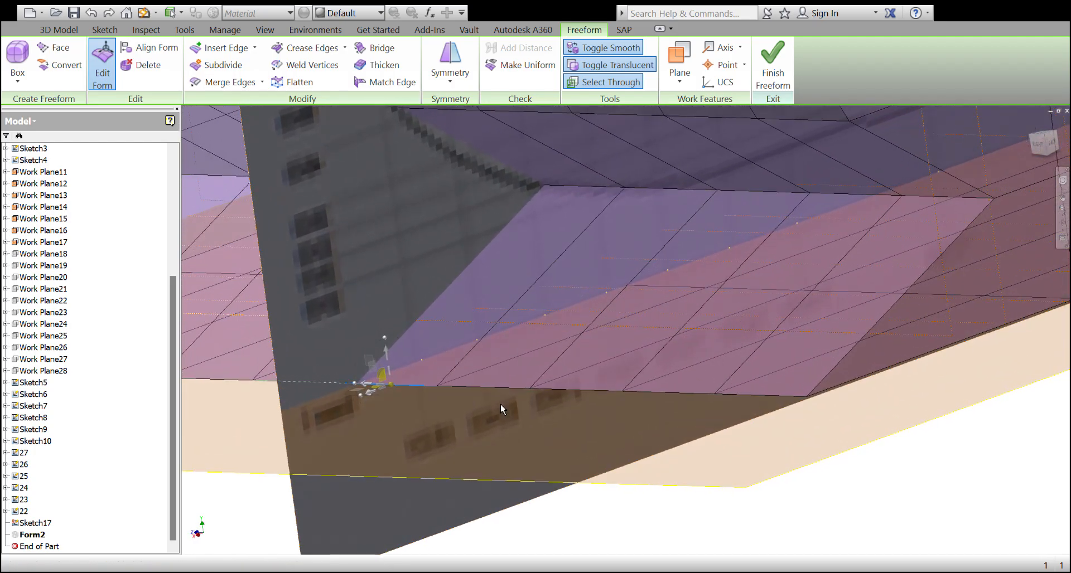
pyautogui.click(499, 388)
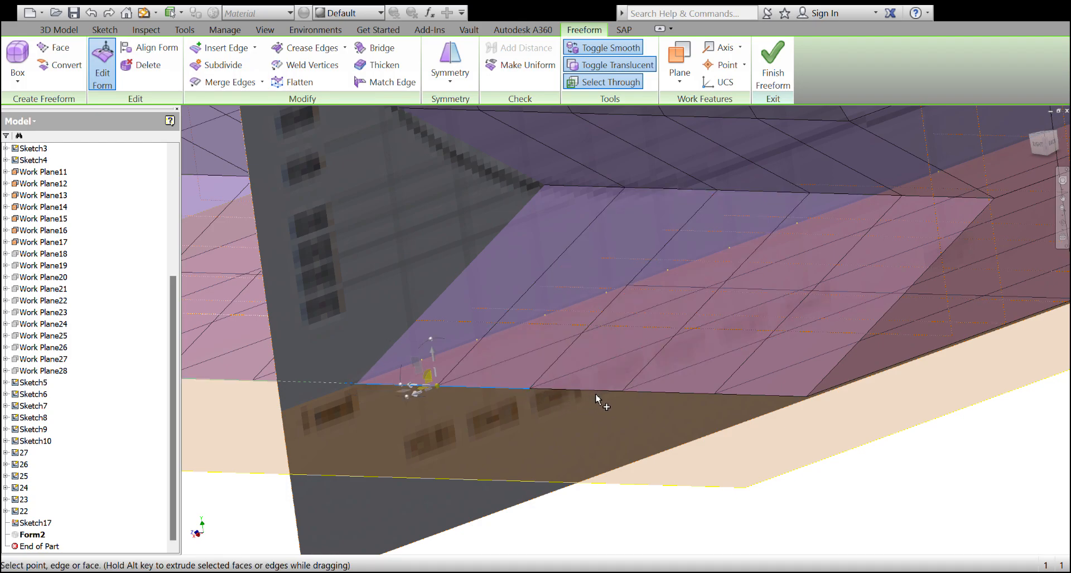
pyautogui.click(542, 453)
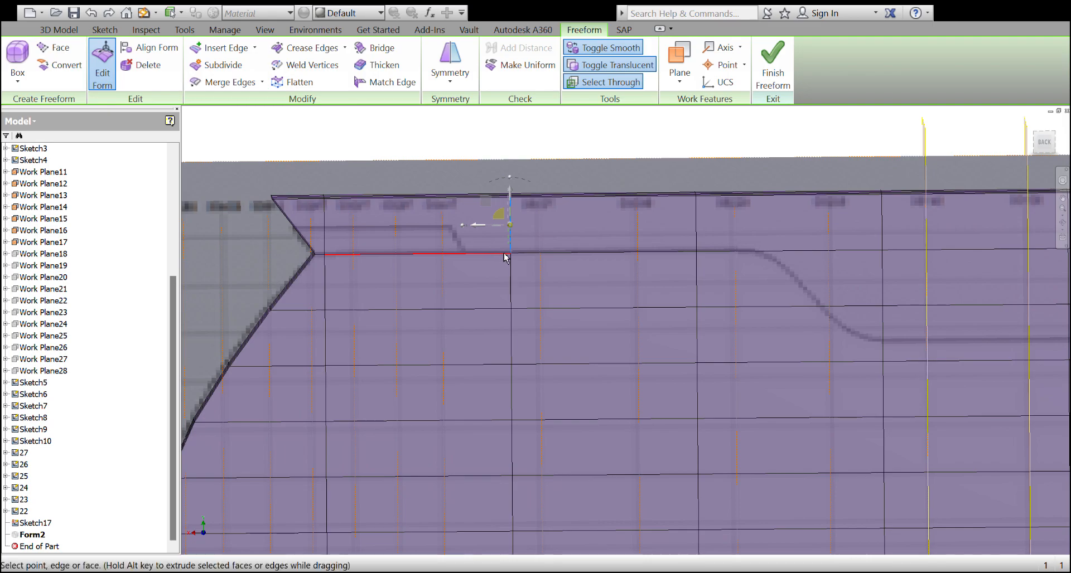
pyautogui.scroll(-2, 521, 265)
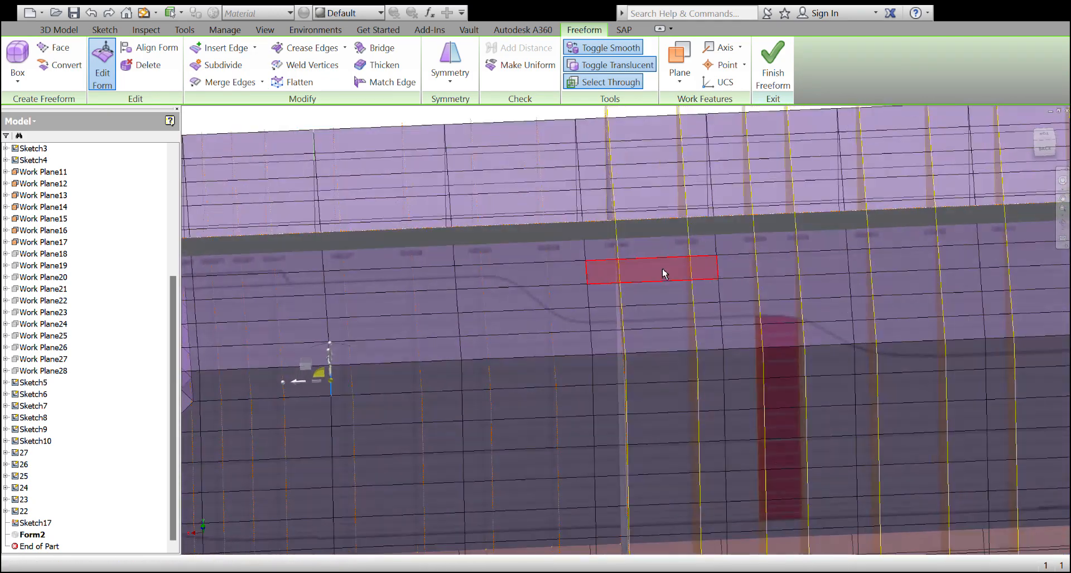
pyautogui.click(640, 253)
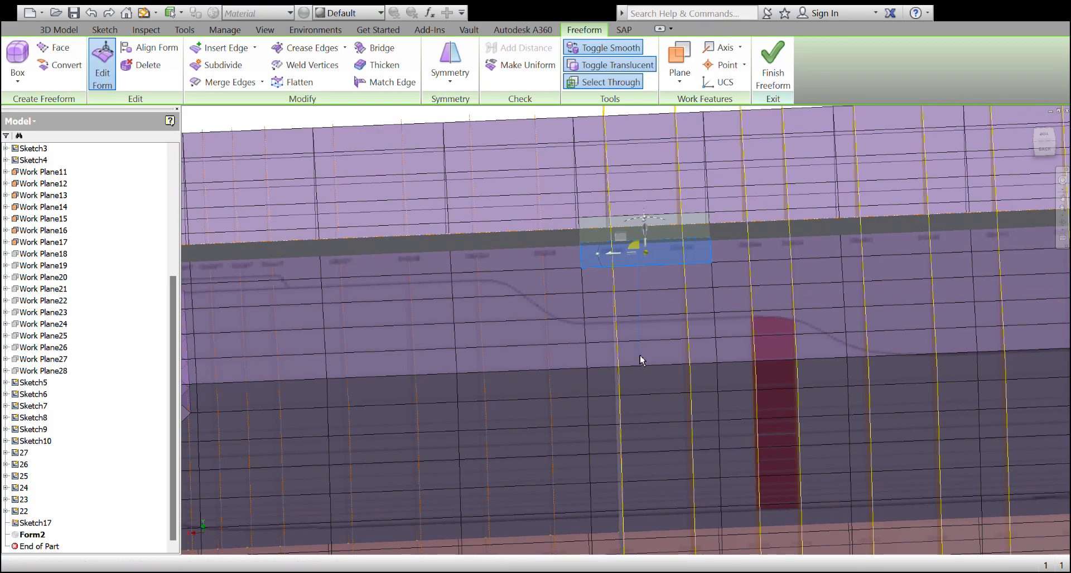
pyautogui.keyDown('ctrl'); pyautogui.click(653, 366); pyautogui.keyUp('ctrl')
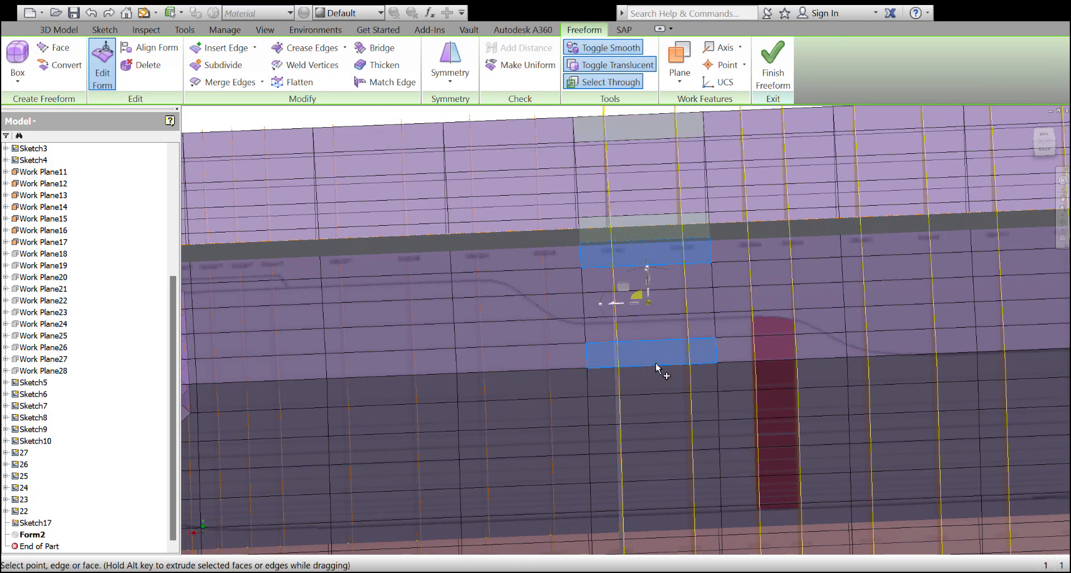
pyautogui.keyDown('ctrl'); pyautogui.click(666, 339); pyautogui.keyUp('ctrl')
pyautogui.keyDown('ctrl'); pyautogui.click(665, 304); pyautogui.keyUp('ctrl')
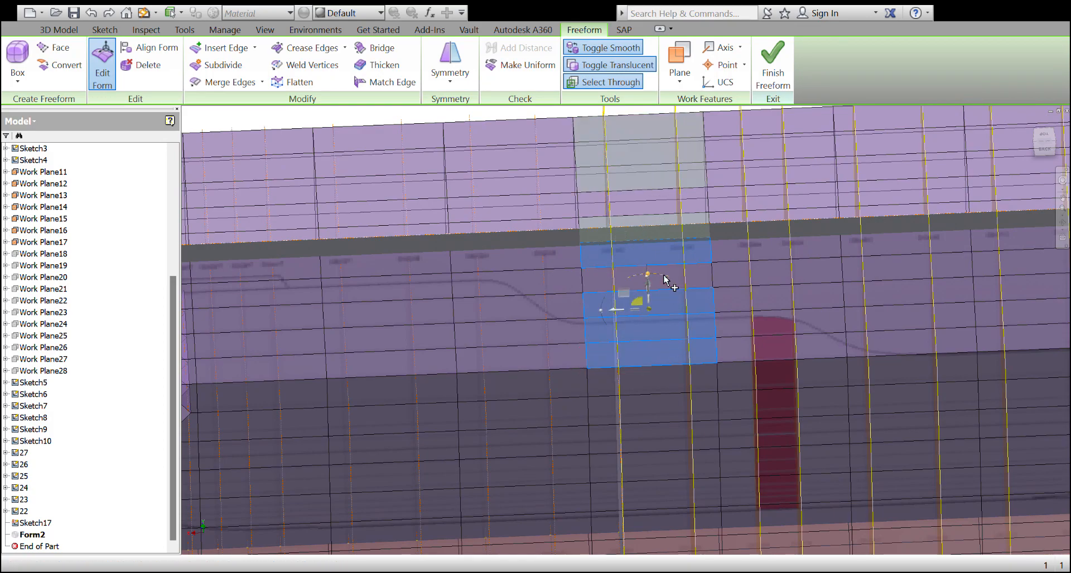
pyautogui.keyDown('shift'); pyautogui.moveTo(625, 322); pyautogui.dragTo(656, 319, button='middle'); pyautogui.keyUp('shift')
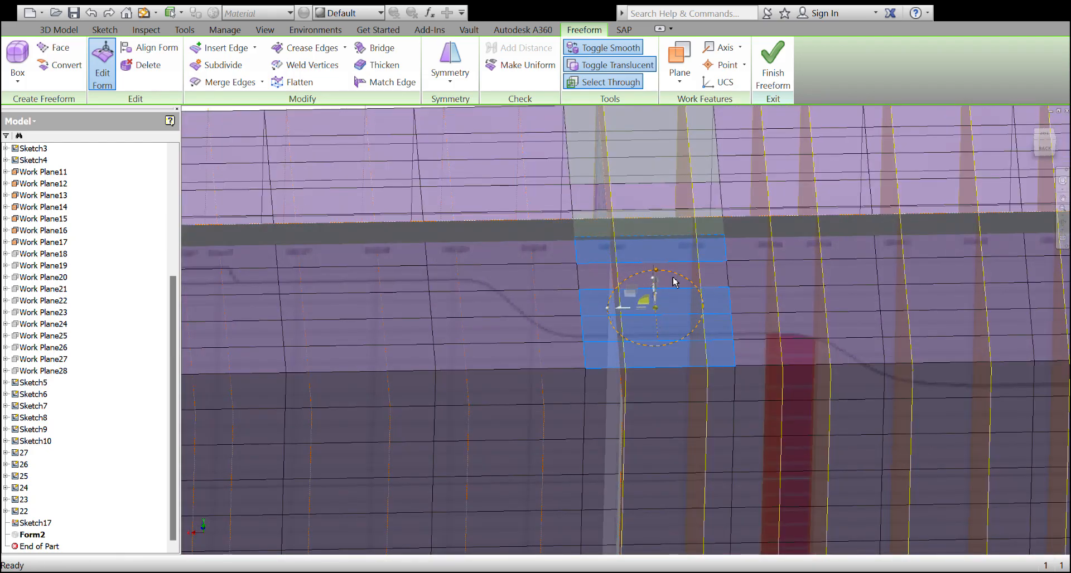
pyautogui.press('F5')
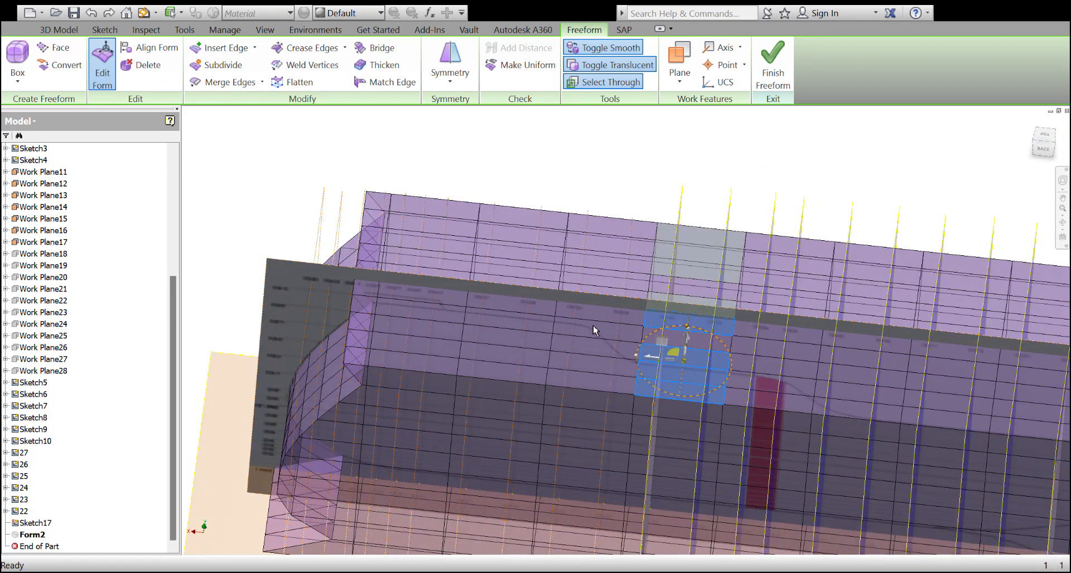
pyautogui.press('F5')
pyautogui.click(261, 475)
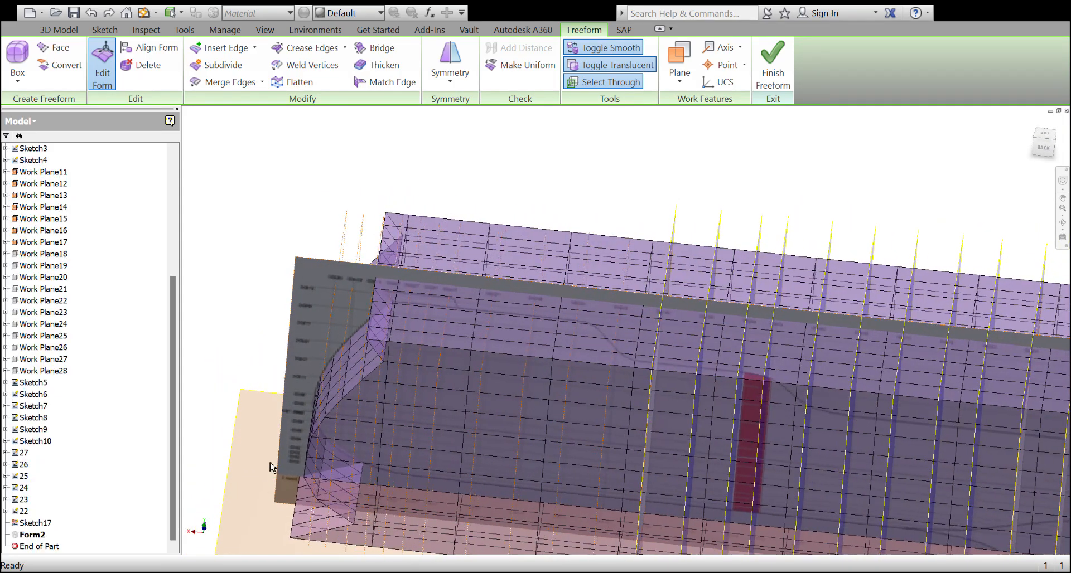
pyautogui.press('F5')
pyautogui.press('Escape')
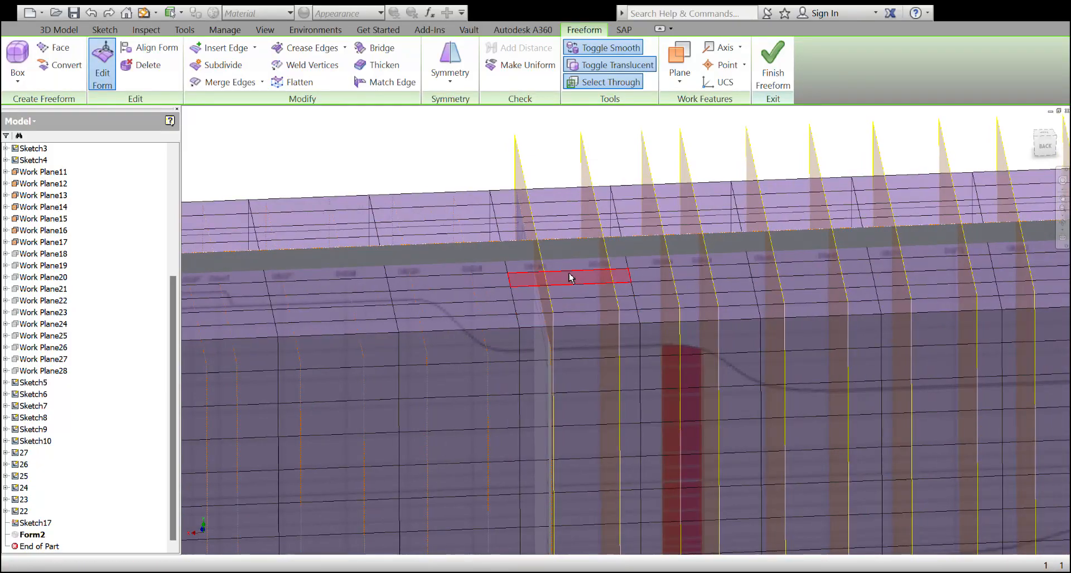
# Try to lower a crosswise strip of top faces onto the low deck line of the reference outline
pyautogui.click(565, 265)
pyautogui.keyDown('ctrl'); pyautogui.click(577, 282); pyautogui.keyUp('ctrl')
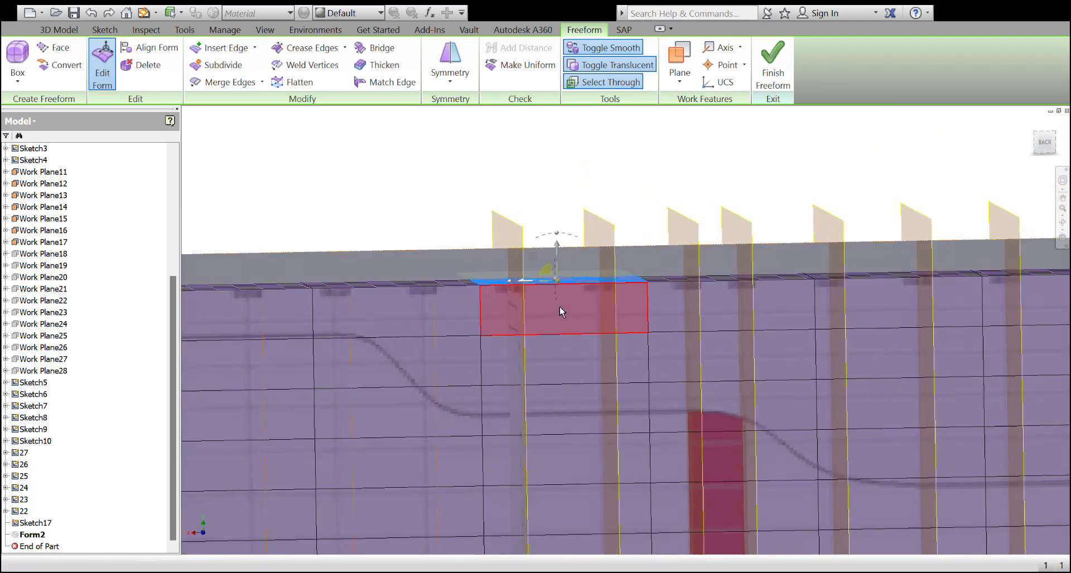
pyautogui.moveTo(558, 261); pyautogui.dragTo(559, 257)
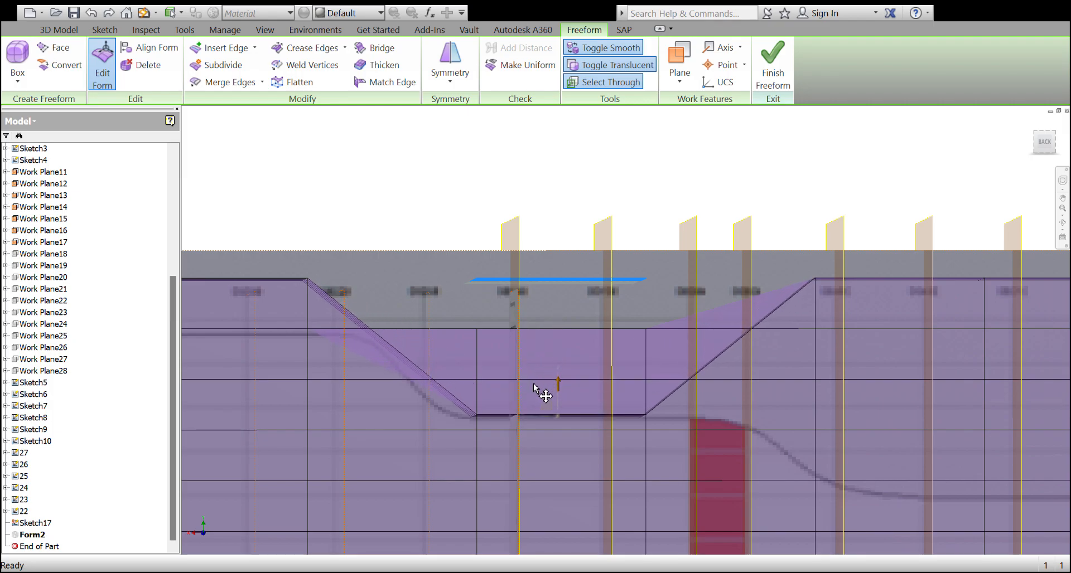
pyautogui.moveTo(533, 385); pyautogui.dragTo(534, 382)
pyautogui.scroll(3, 553, 314)
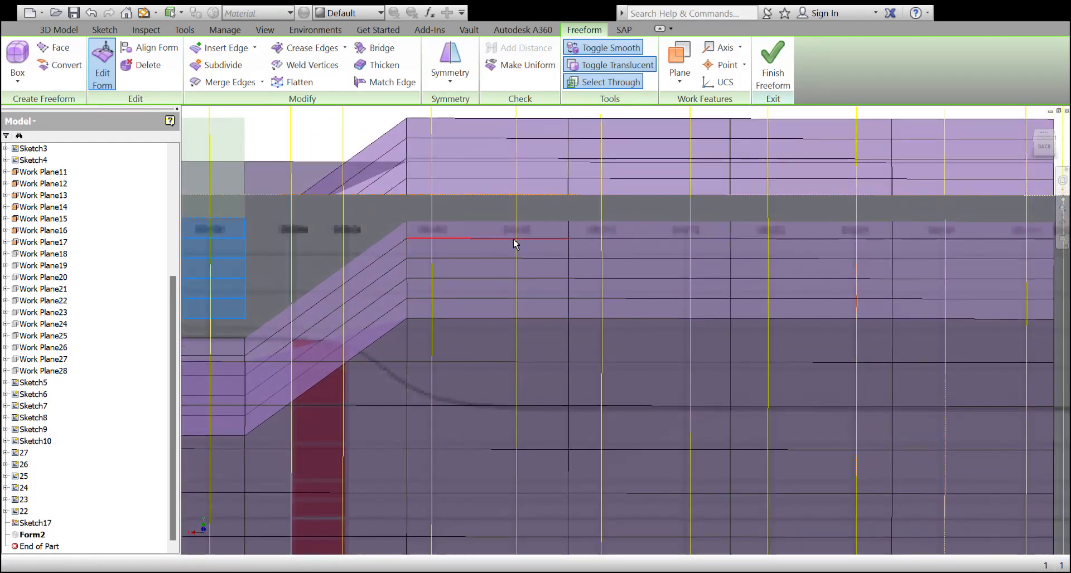
# Select the five top faces across the body just beyond the slope of the lowered strip
pyautogui.click(476, 232)
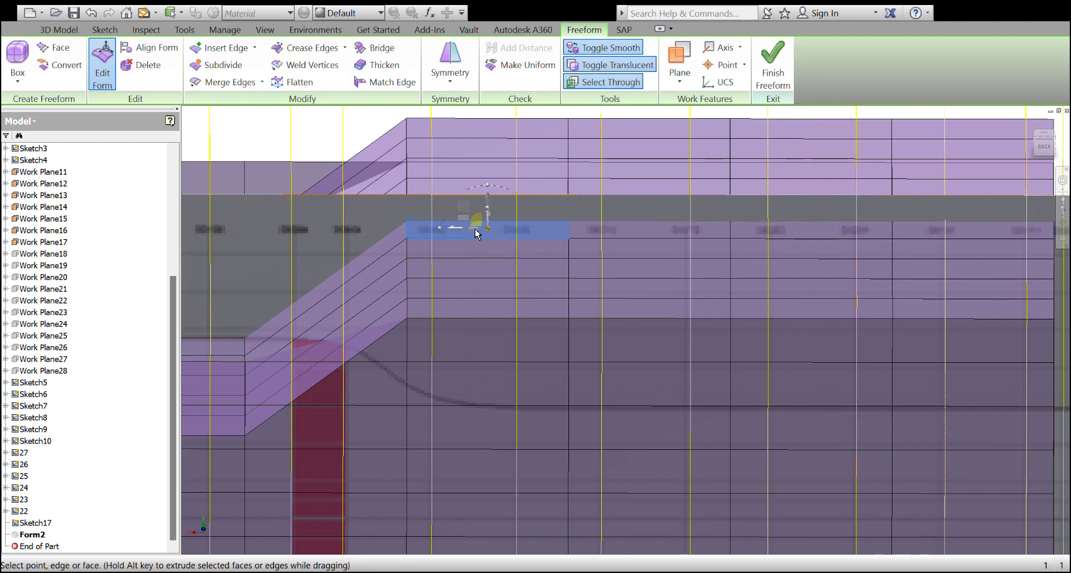
pyautogui.keyDown('ctrl'); pyautogui.click(489, 248); pyautogui.keyUp('ctrl')
pyautogui.keyDown('ctrl'); pyautogui.click(484, 273); pyautogui.keyUp('ctrl')
pyautogui.keyDown('ctrl'); pyautogui.click(480, 290); pyautogui.keyUp('ctrl')
pyautogui.keyDown('ctrl'); pyautogui.click(481, 310); pyautogui.keyUp('ctrl')
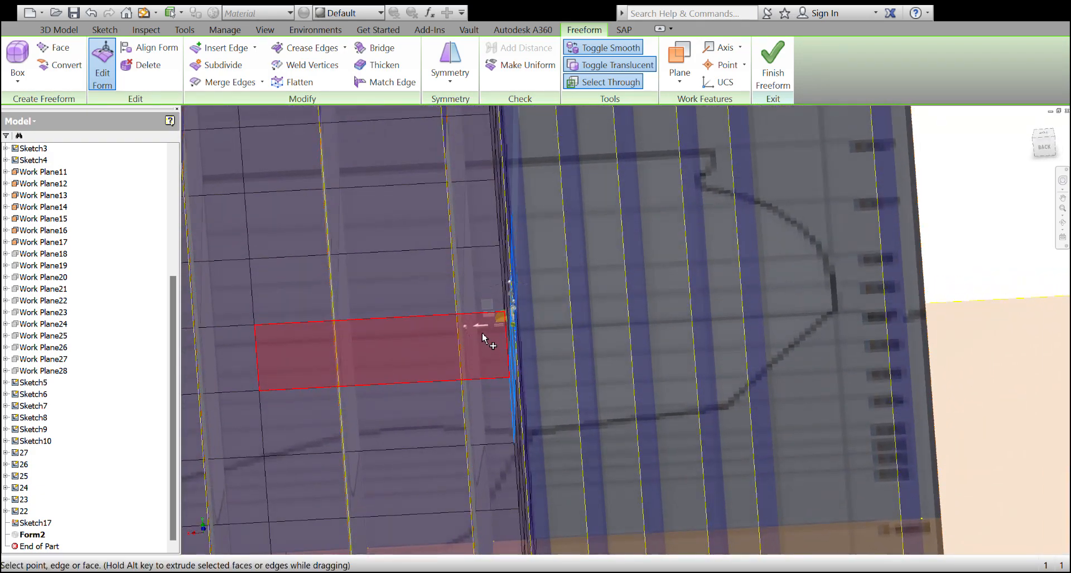
# Try to pull face rows of the opposite end outward to the projecting part of the reference outline
pyautogui.moveTo(569, 321); pyautogui.dragTo(790, 308)
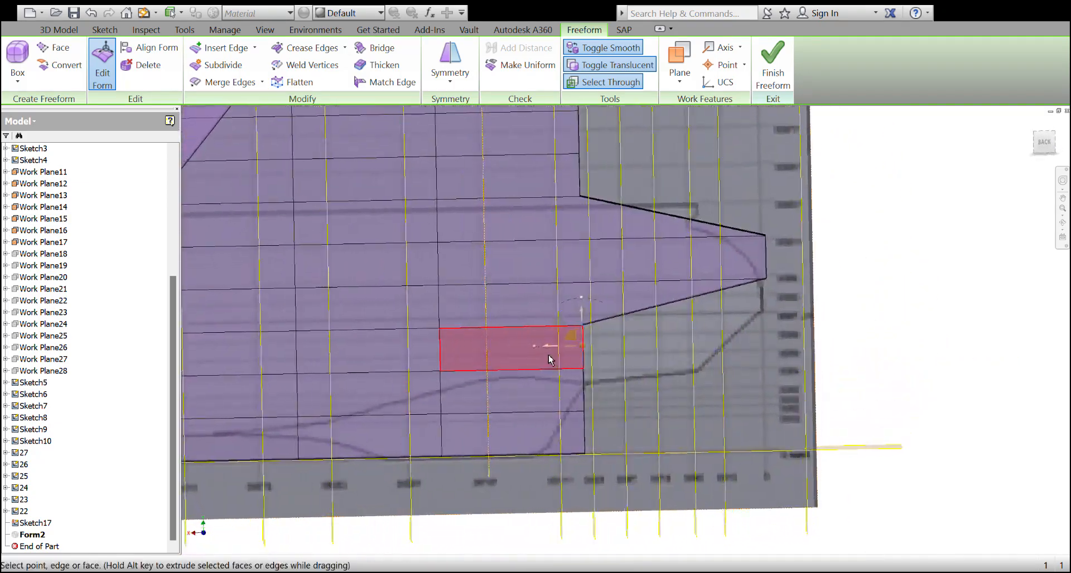
pyautogui.moveTo(592, 349); pyautogui.dragTo(677, 352)
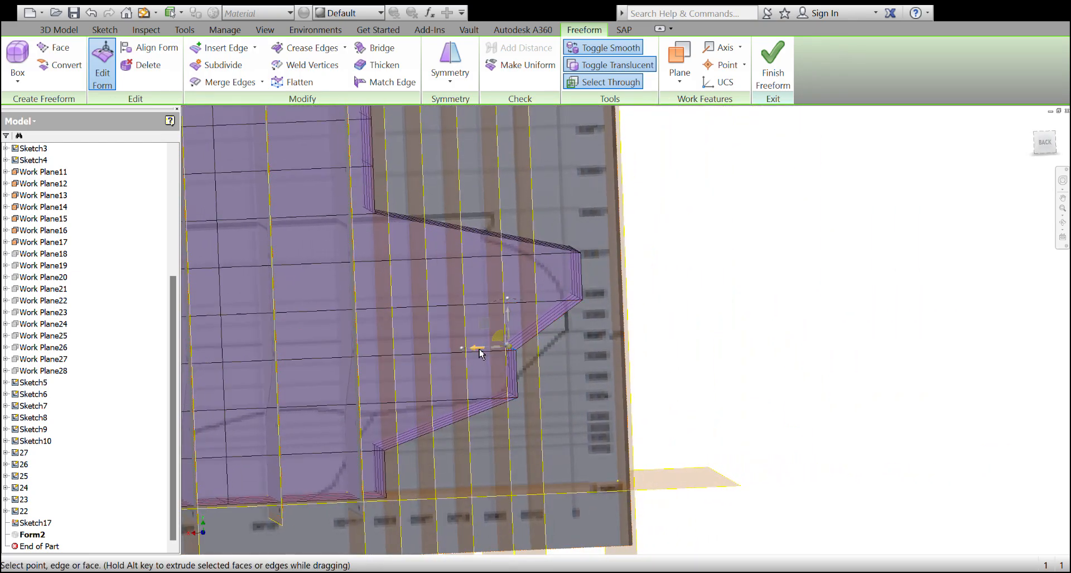
pyautogui.moveTo(480, 351); pyautogui.dragTo(512, 352)
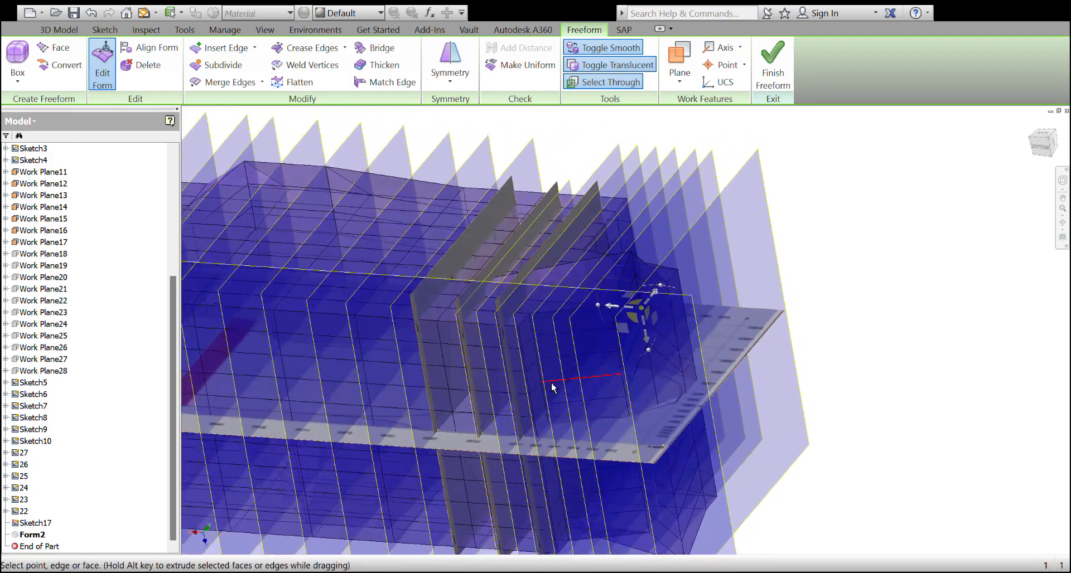
# Undo the trial moves of the opposite end's rows and the lowered top faces
pyautogui.keyDown('shift'); pyautogui.moveTo(552, 384); pyautogui.dragTo(569, 336, button='middle'); pyautogui.keyUp('shift')
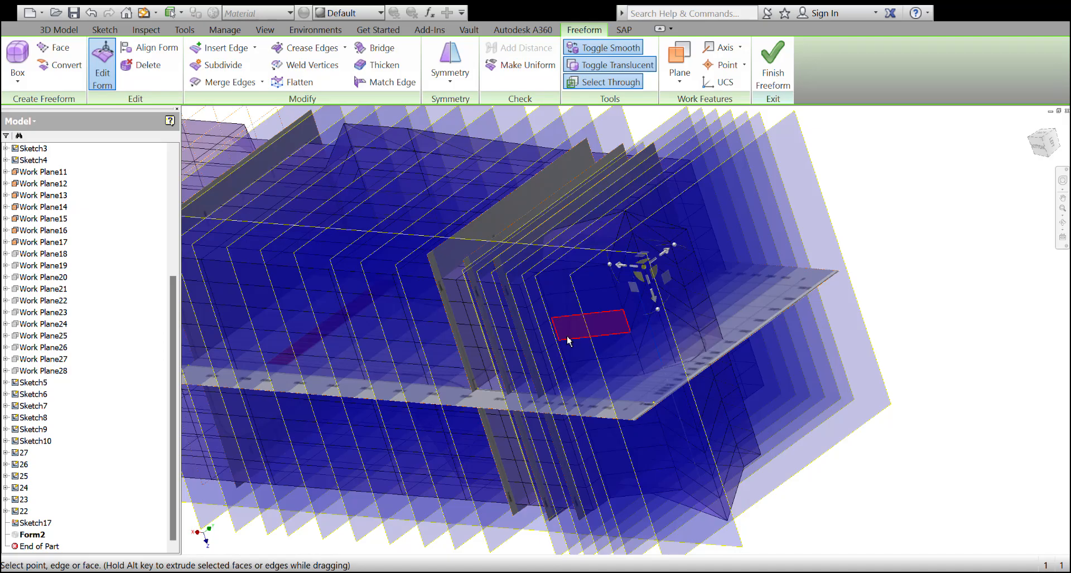
pyautogui.hotkey('ctrl', 'z')
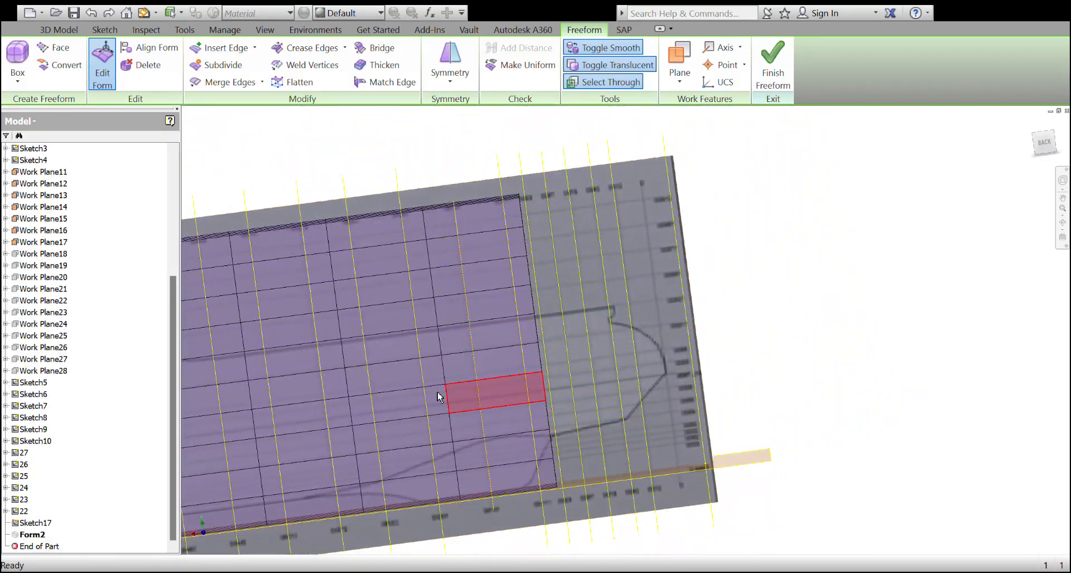
pyautogui.press('Escape')
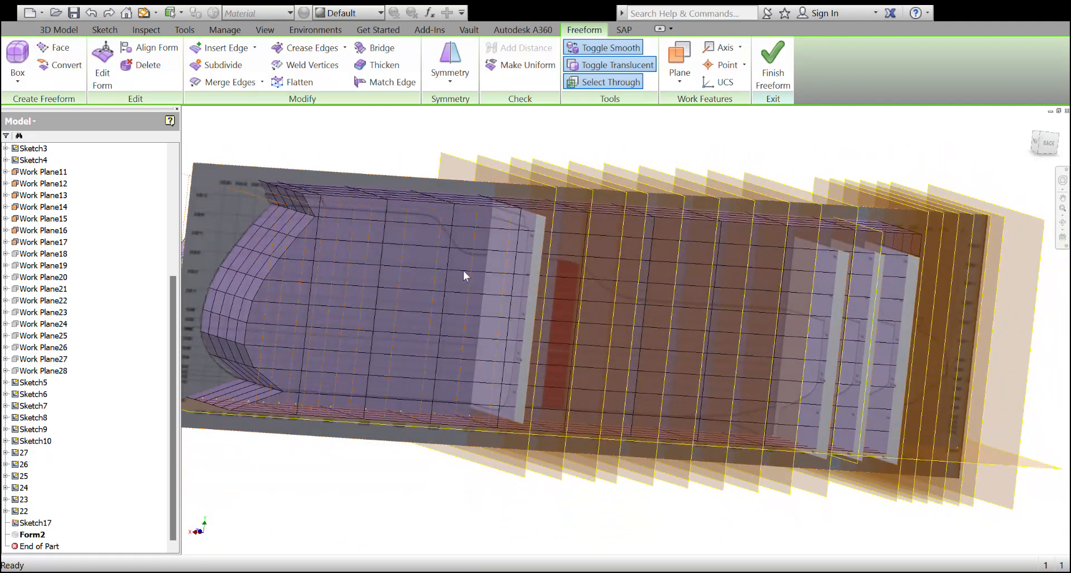
# Try to move the curved end's bottom edge row inward and raise it toward the outline's lower curve, and undo the attempt
pyautogui.click(477, 308)
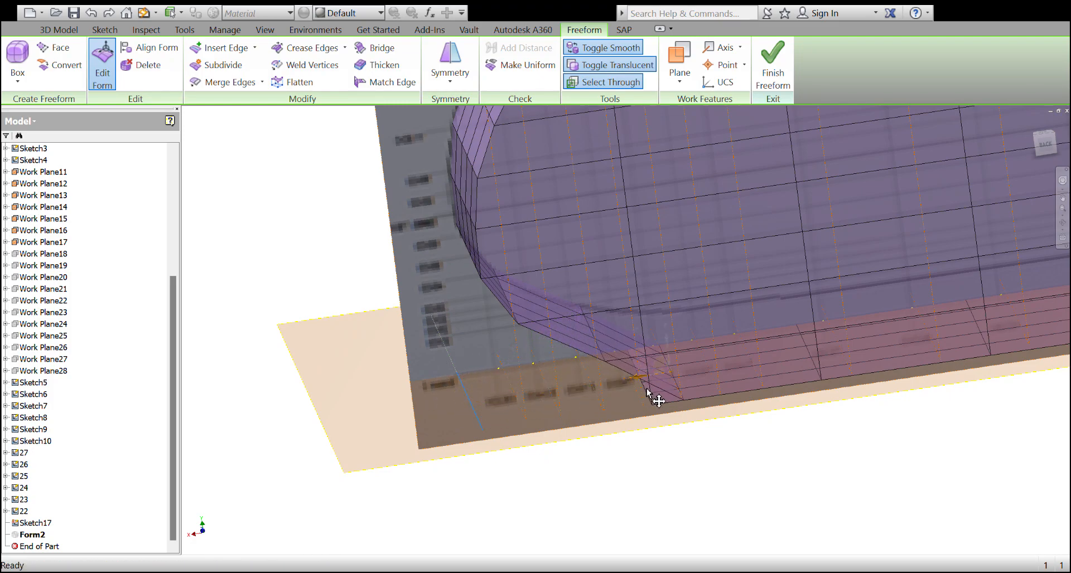
pyautogui.click(692, 375)
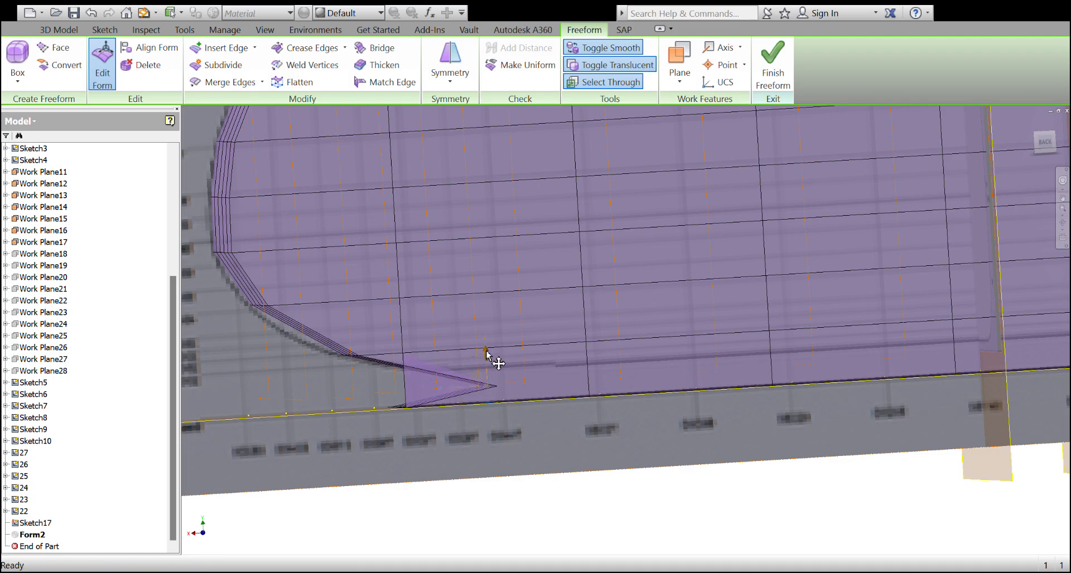
pyautogui.moveTo(487, 342); pyautogui.dragTo(488, 353)
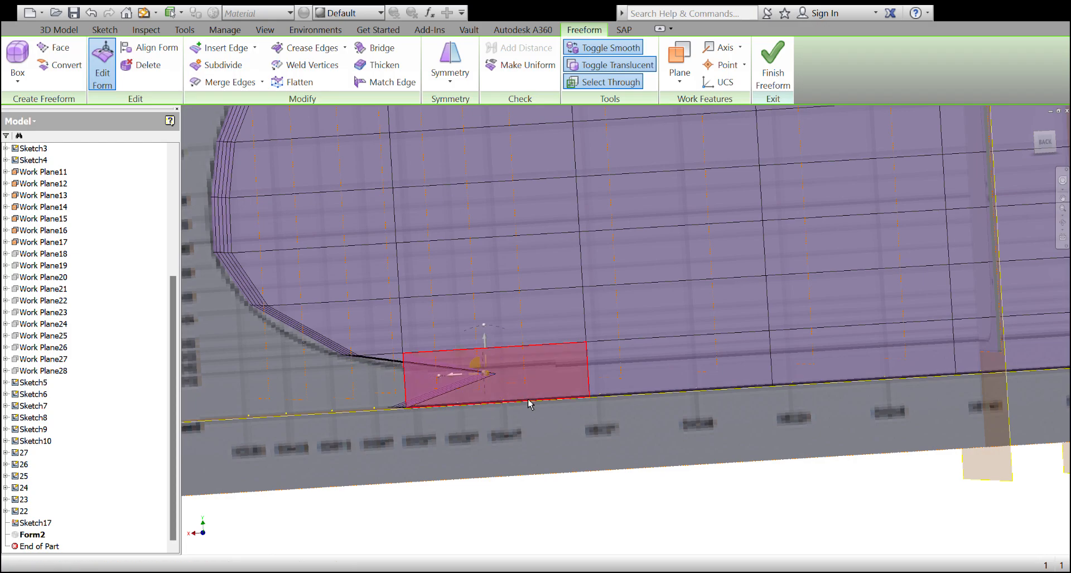
pyautogui.press('Escape')
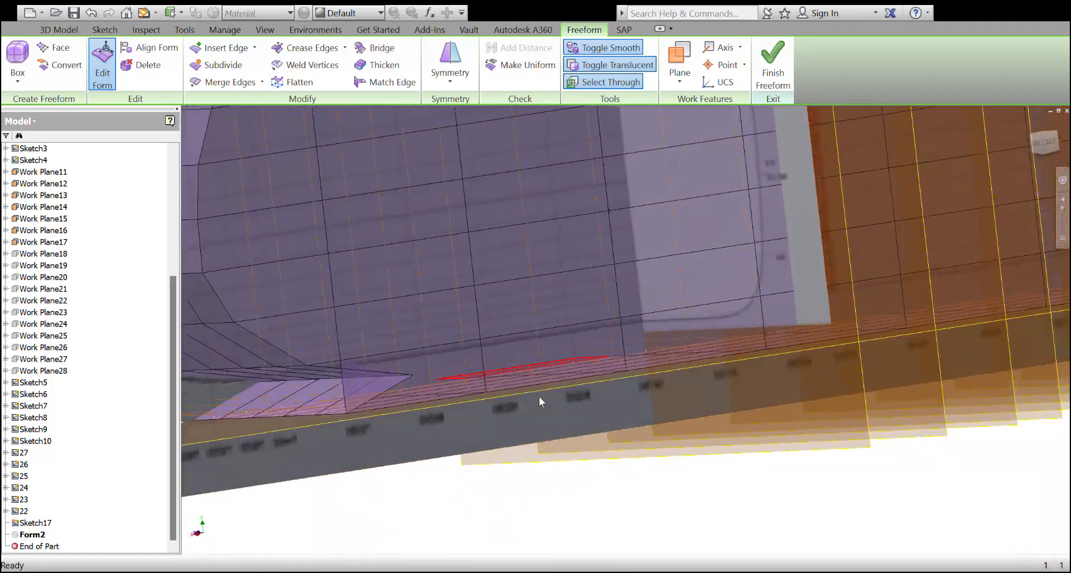
pyautogui.press('Escape')
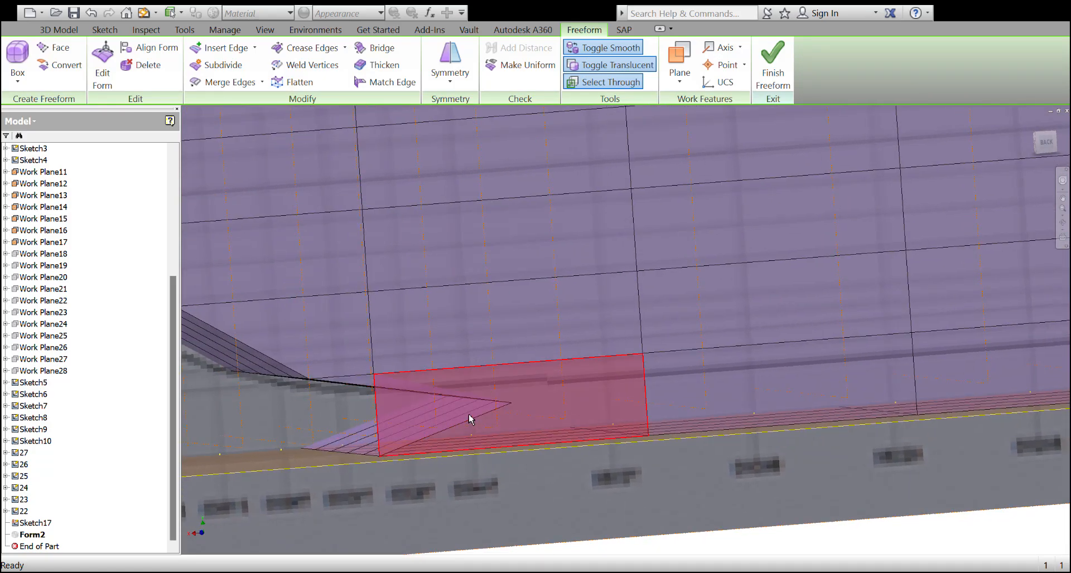
pyautogui.hotkey('ctrl', 'z')
# Turn off the translucent display of the freeform body
pyautogui.keyDown('shift'); pyautogui.moveTo(584, 404); pyautogui.dragTo(634, 460, button='middle'); pyautogui.keyUp('shift')
pyautogui.scroll(3, 653, 497)
pyautogui.scroll(-3, 634, 459)
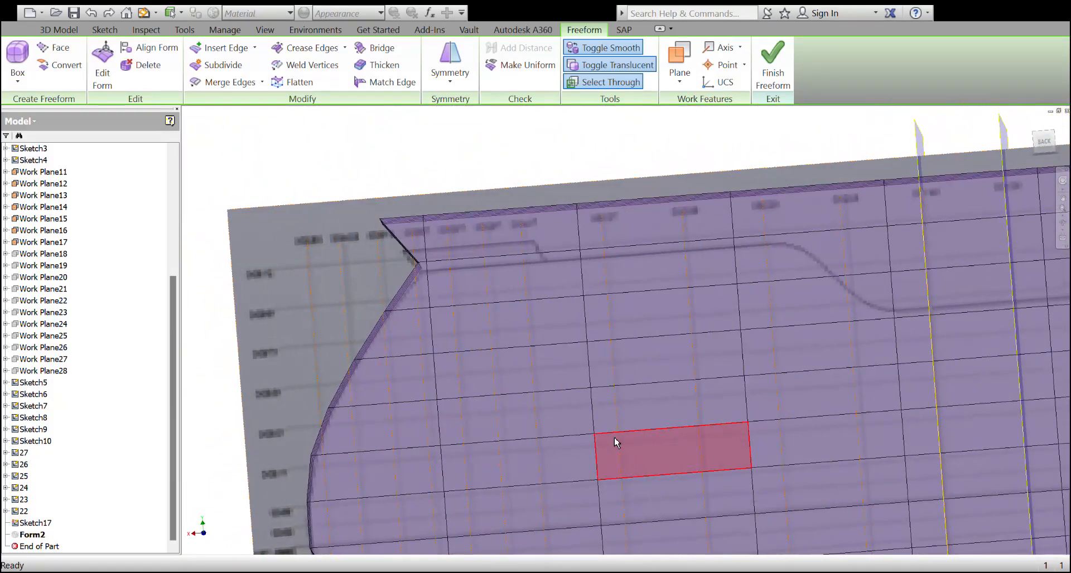
pyautogui.scroll(2, 616, 442)
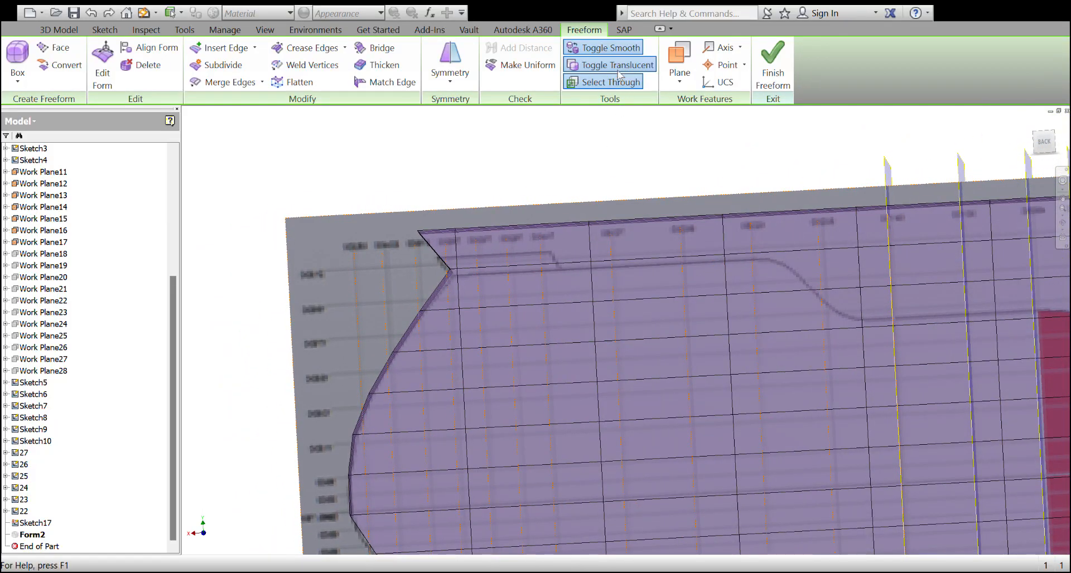
pyautogui.click(614, 69)
pyautogui.scroll(3, 566, 273)
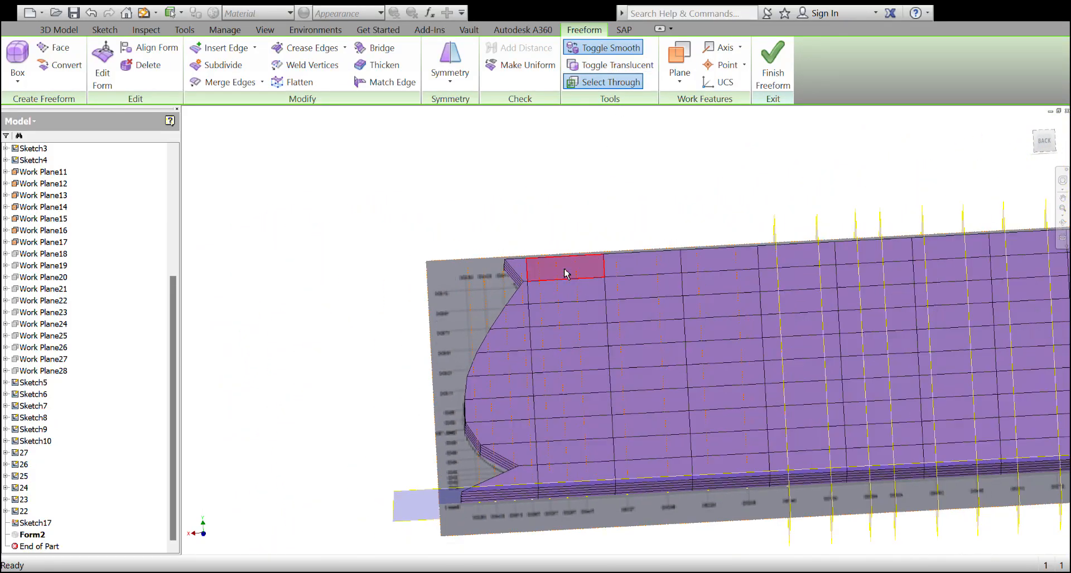
pyautogui.scroll(-2, 538, 327)
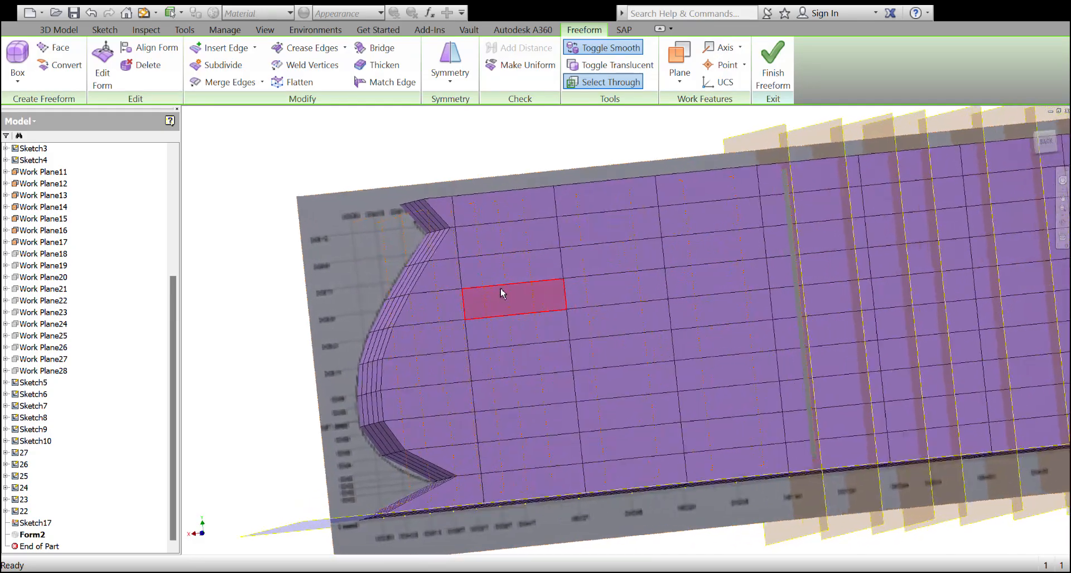
# Move the side-face vertex three grid lines below the top edge, on the first vertical line, toward the curved end
pyautogui.scroll(-2, 502, 293)
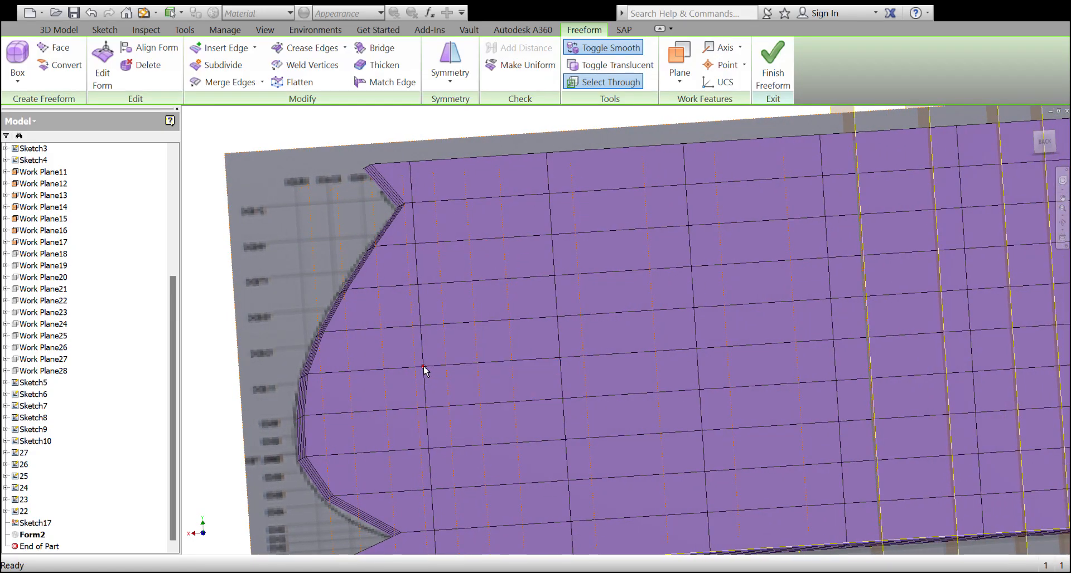
pyautogui.scroll(1, 424, 371)
pyautogui.keyDown('shift'); pyautogui.moveTo(508, 383); pyautogui.dragTo(685, 300, button='middle'); pyautogui.keyUp('shift')
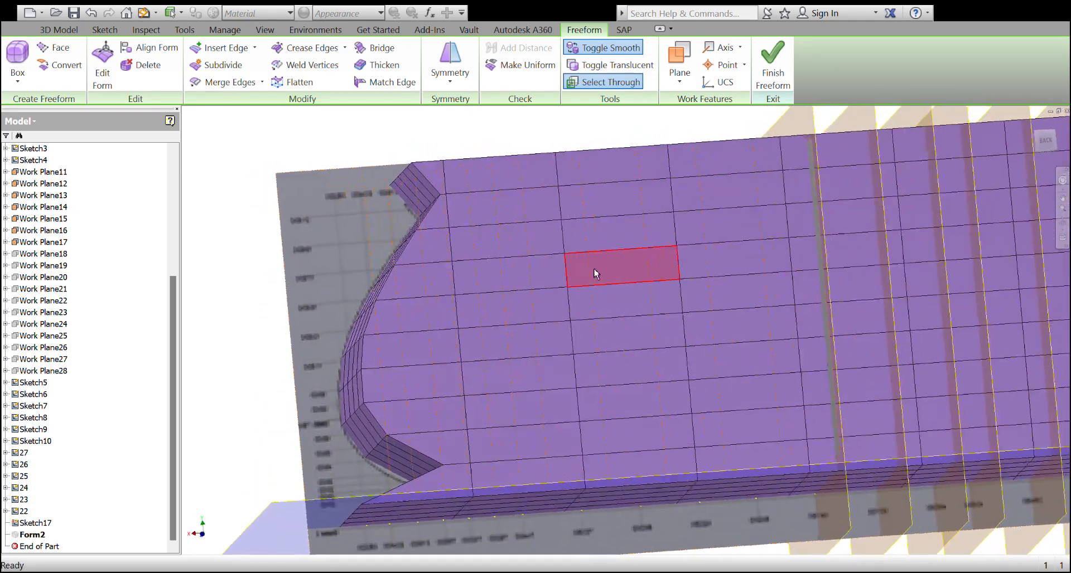
pyautogui.press('F5')
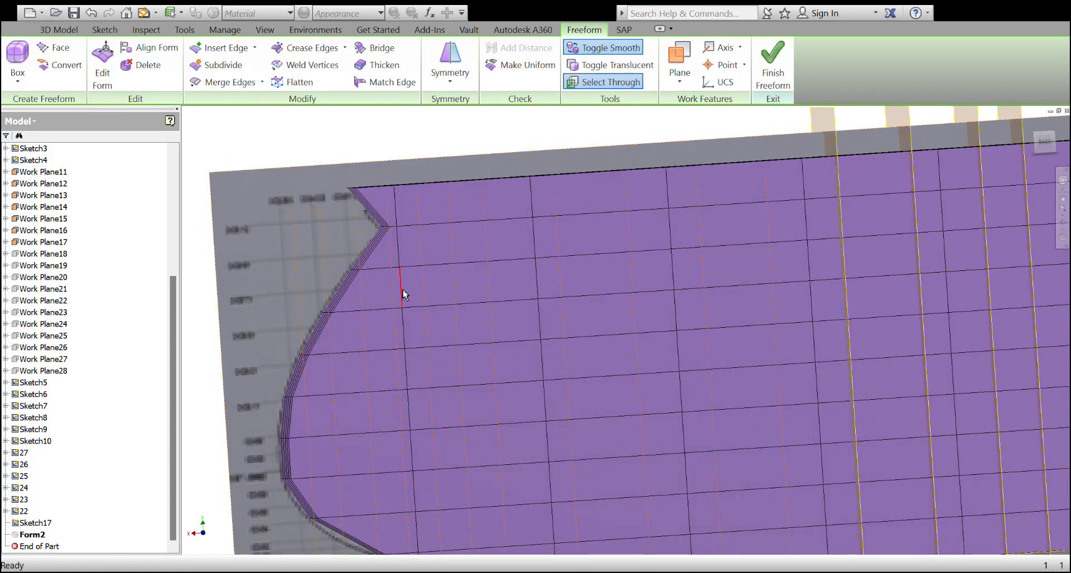
pyautogui.click(401, 307)
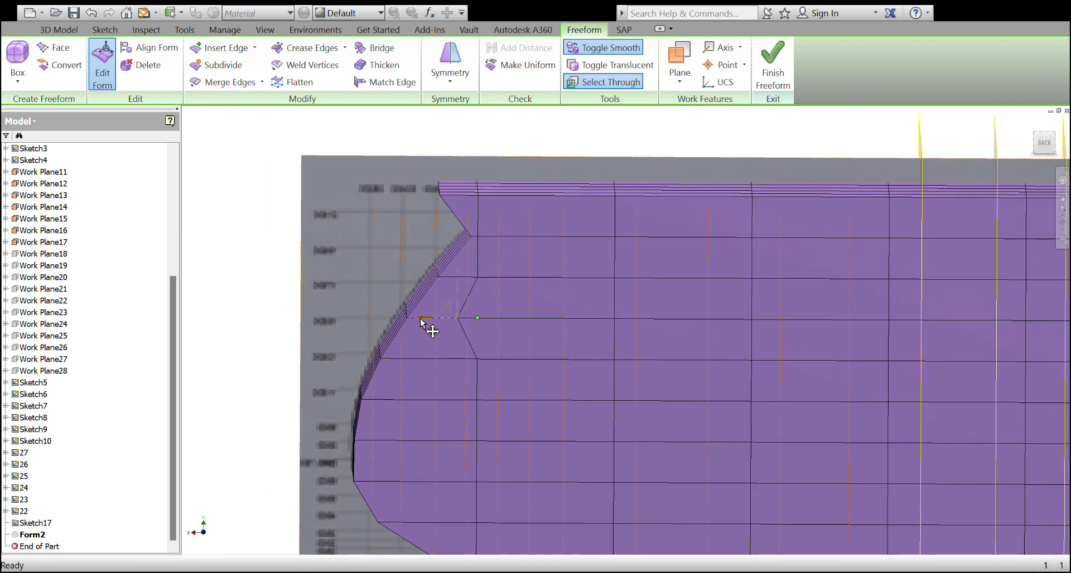
pyautogui.moveTo(395, 319); pyautogui.dragTo(422, 314)
# Move the vertex directly below the shifted one toward the curved end, in line with it
pyautogui.scroll(3, 522, 362)
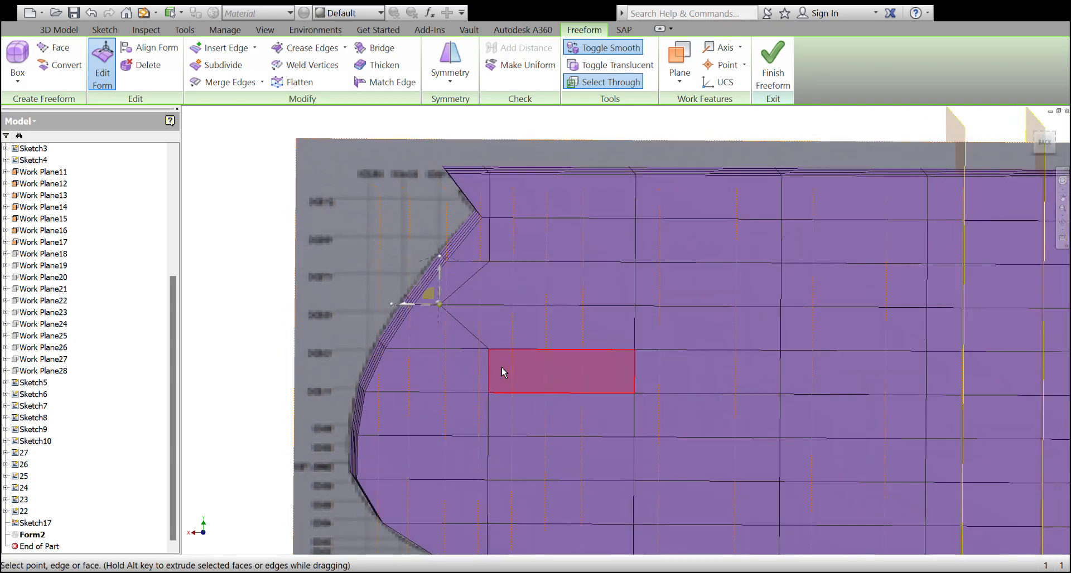
pyautogui.click(525, 349)
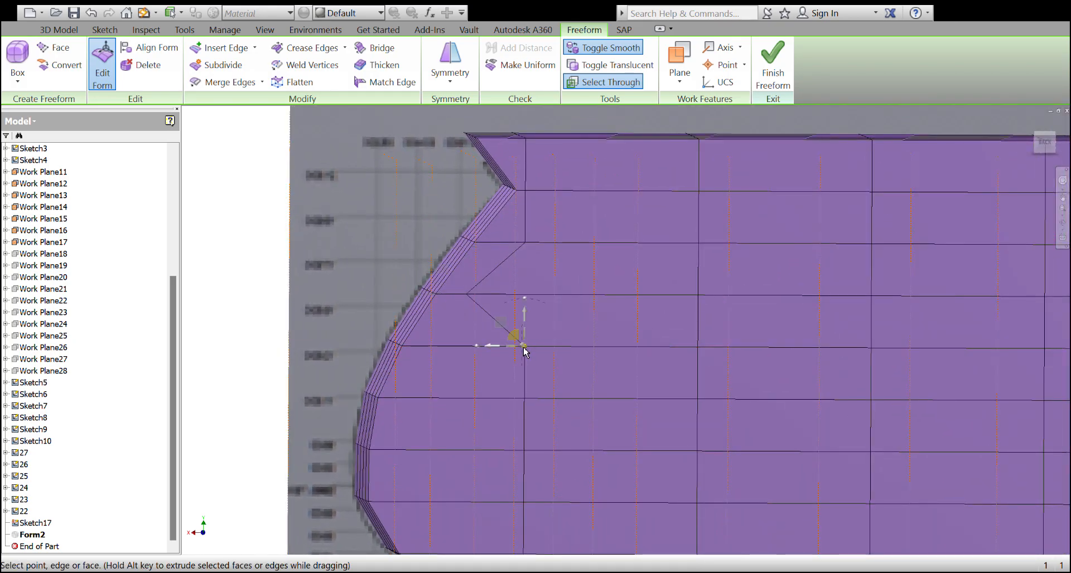
pyautogui.moveTo(493, 349); pyautogui.dragTo(434, 350)
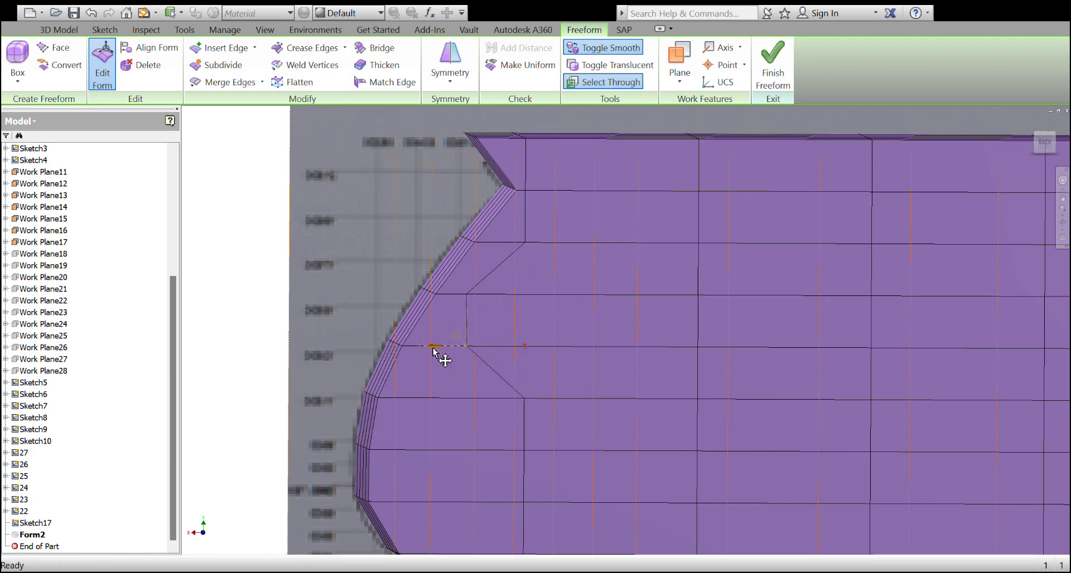
# Move the side-face vertices five and six grid lines below the top edge, on the first vertical line, toward the curved end
pyautogui.scroll(-1, 540, 406)
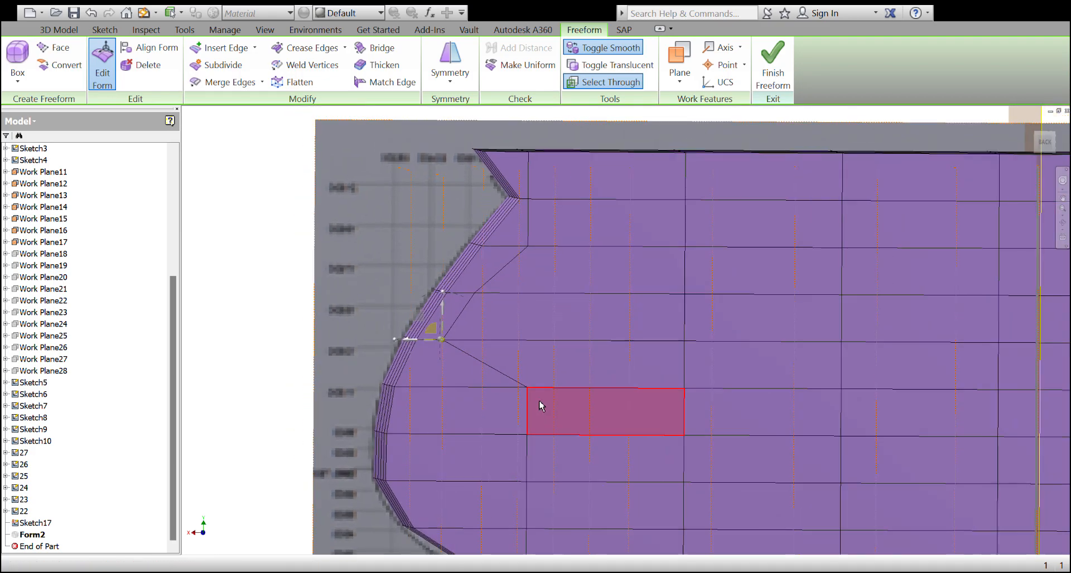
pyautogui.moveTo(540, 406); pyautogui.dragTo(523, 373, button='middle')
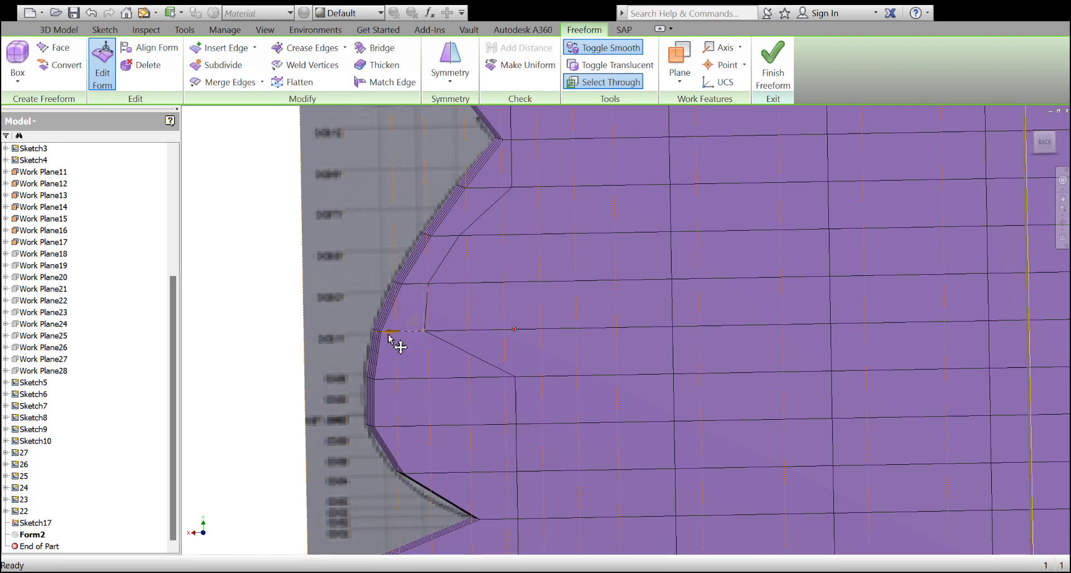
pyautogui.scroll(-1, 519, 383)
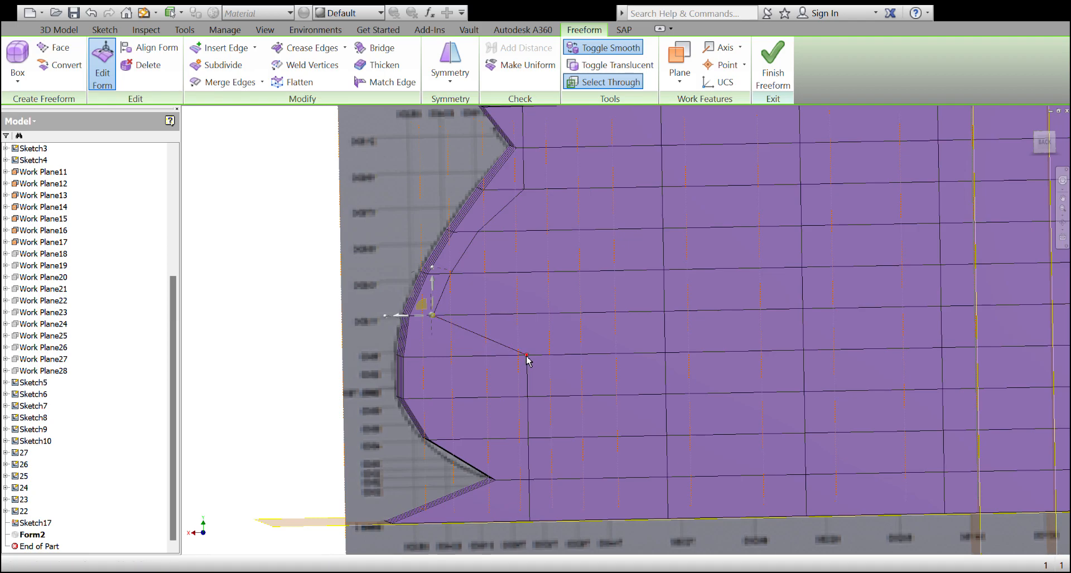
pyautogui.click(525, 356)
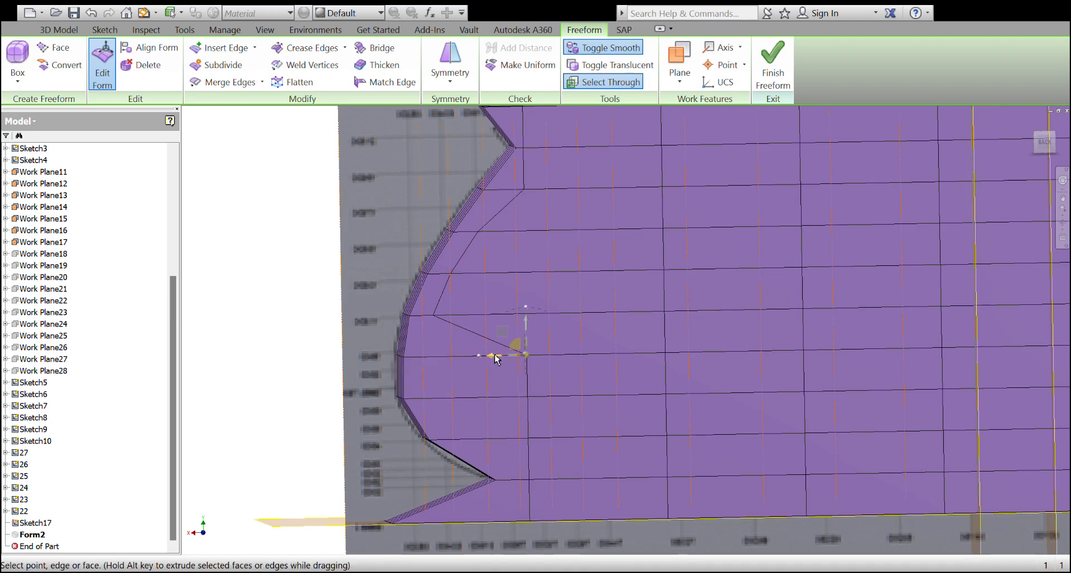
pyautogui.moveTo(492, 357); pyautogui.dragTo(455, 362)
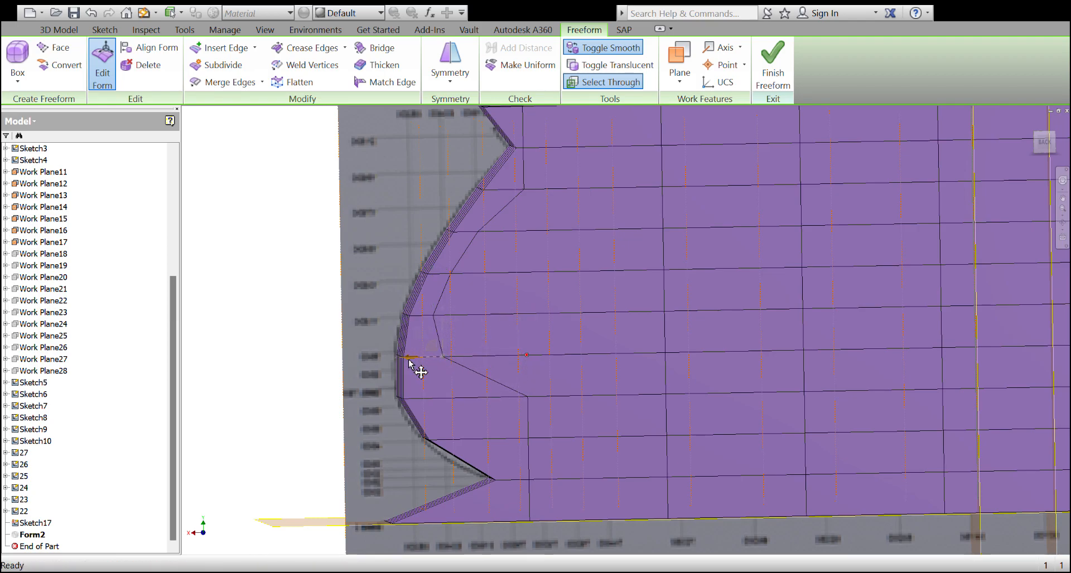
# Move the next two lower vertices on the first vertical line toward the curved end, following the outline's lower curve
pyautogui.click(528, 397)
pyautogui.moveTo(493, 401); pyautogui.dragTo(443, 404)
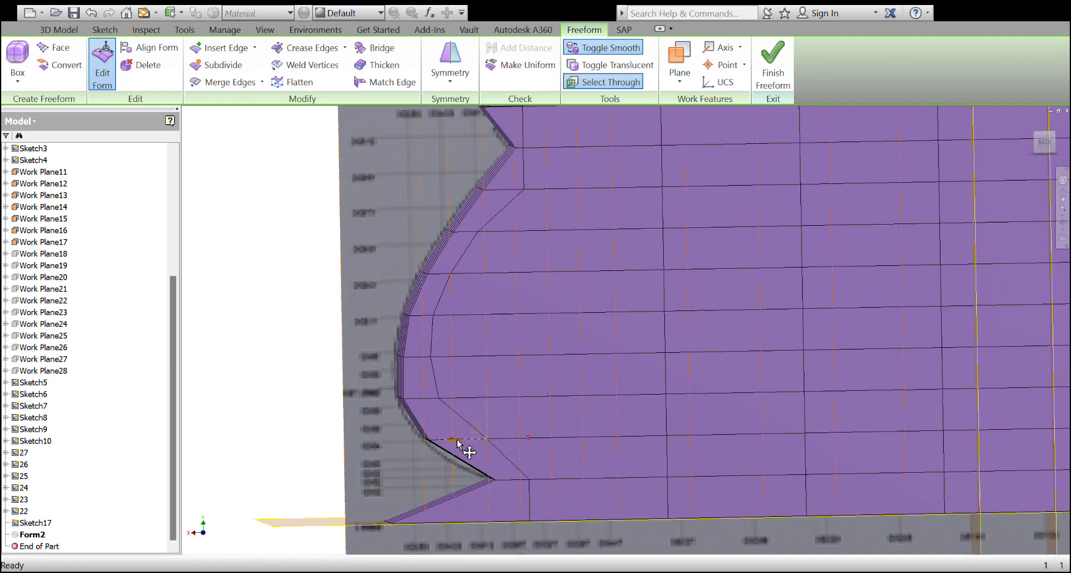
pyautogui.moveTo(450, 443); pyautogui.dragTo(445, 443)
# Move the second vertical line's top-edge vertex and the vertex one grid line below it toward the curved end, aligned with each other
pyautogui.scroll(2, 524, 429)
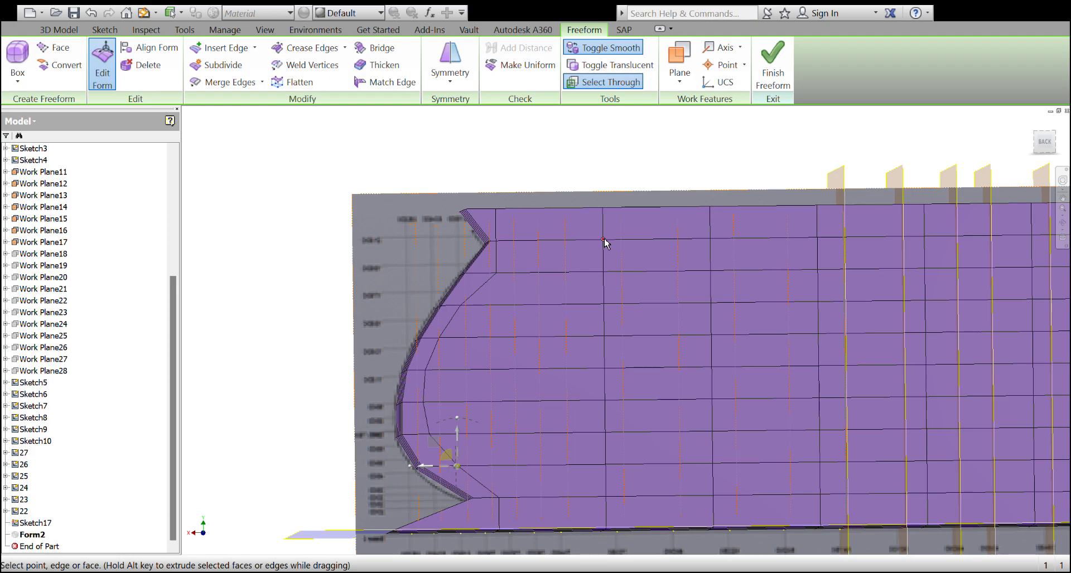
pyautogui.moveTo(570, 243); pyautogui.dragTo(507, 244)
pyautogui.scroll(-3, 622, 200)
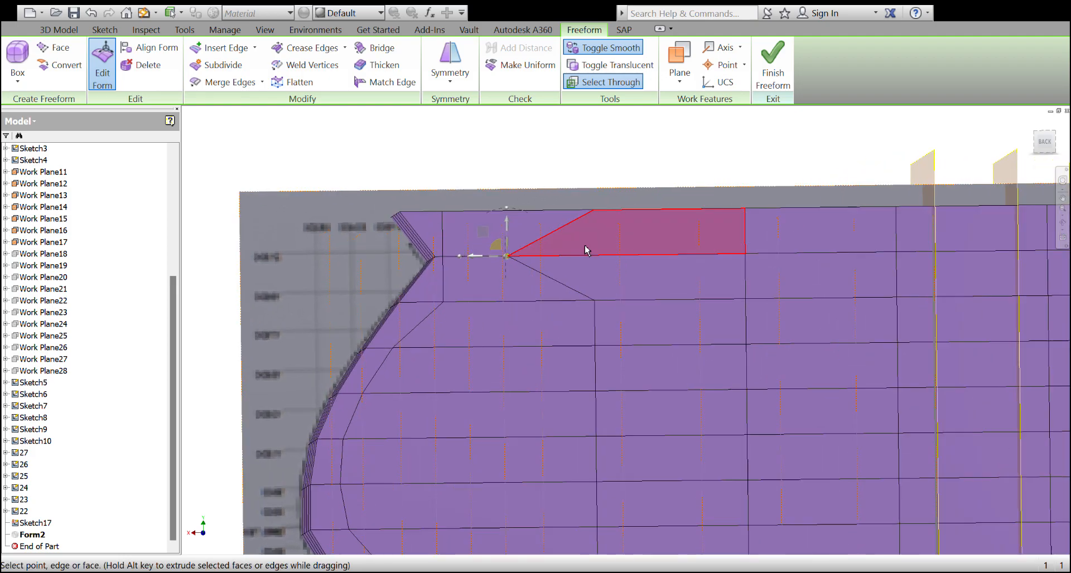
pyautogui.click(590, 215)
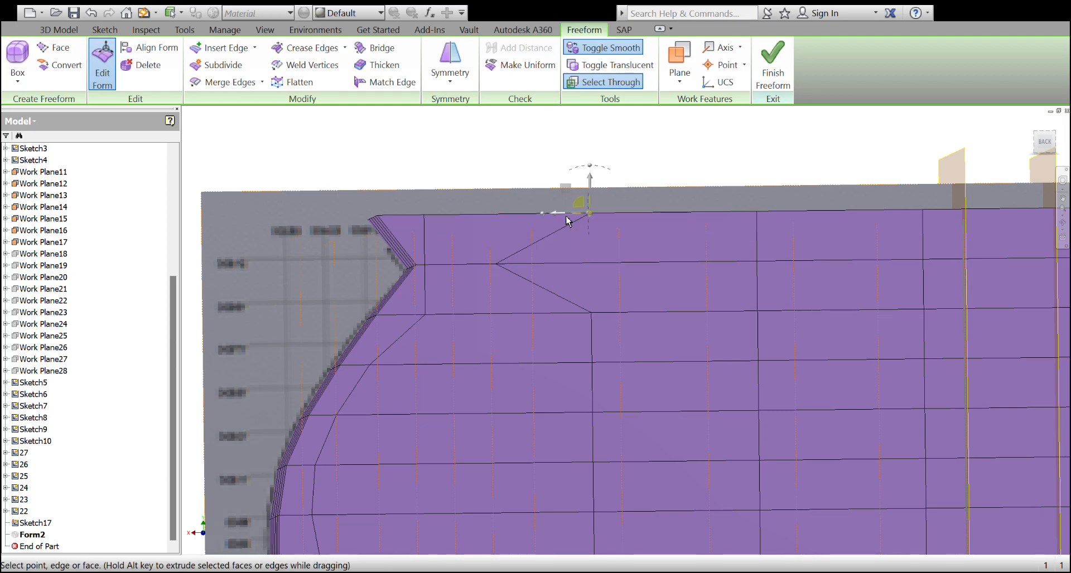
pyautogui.moveTo(562, 217); pyautogui.dragTo(512, 226)
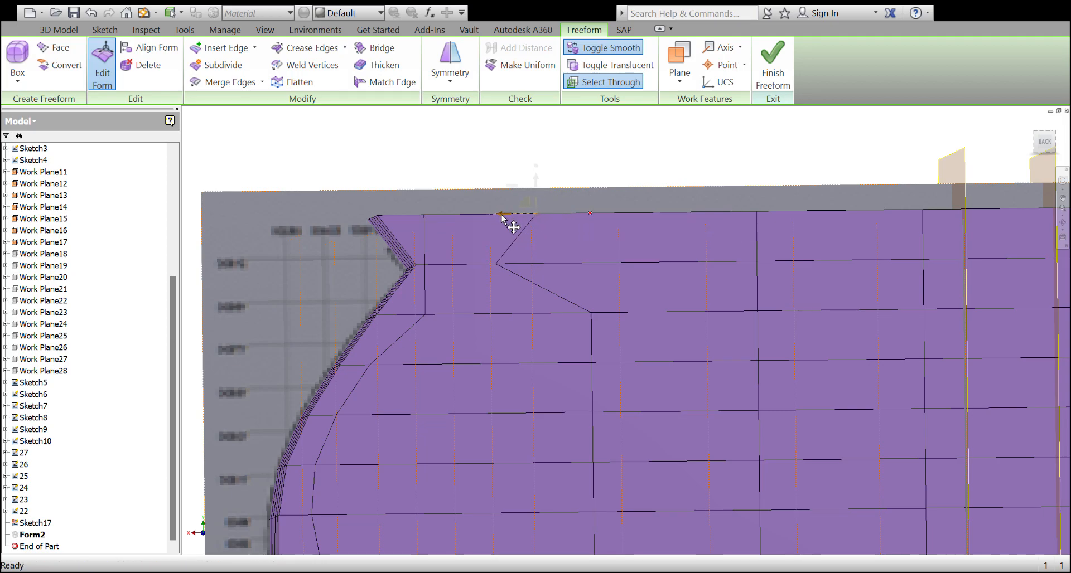
# Move the second vertical line's vertices two and three grid lines below the top edge toward the curved end
pyautogui.click(589, 315)
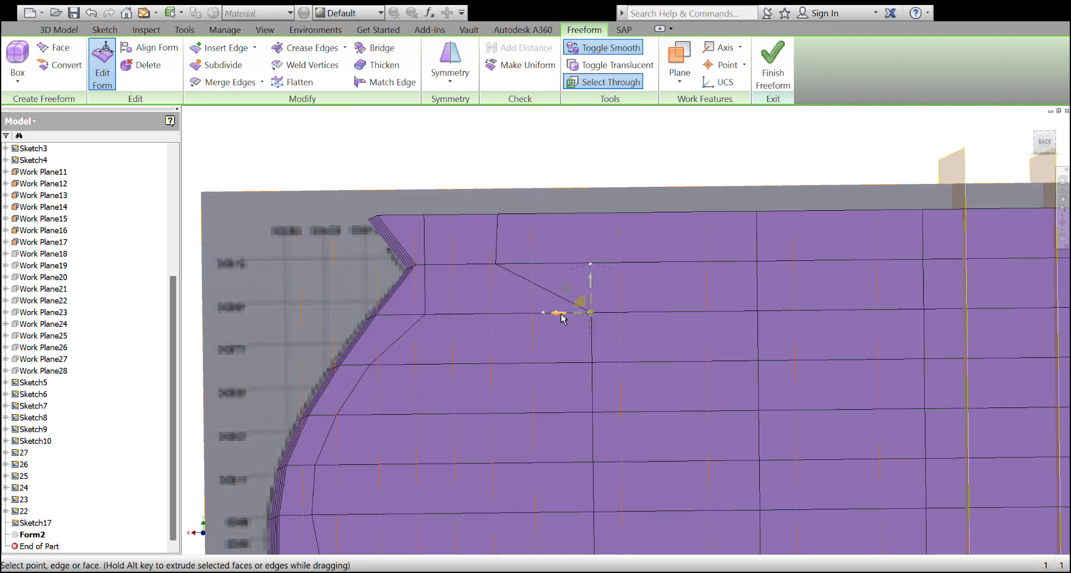
pyautogui.moveTo(562, 318); pyautogui.dragTo(541, 318)
pyautogui.moveTo(464, 319); pyautogui.dragTo(454, 318)
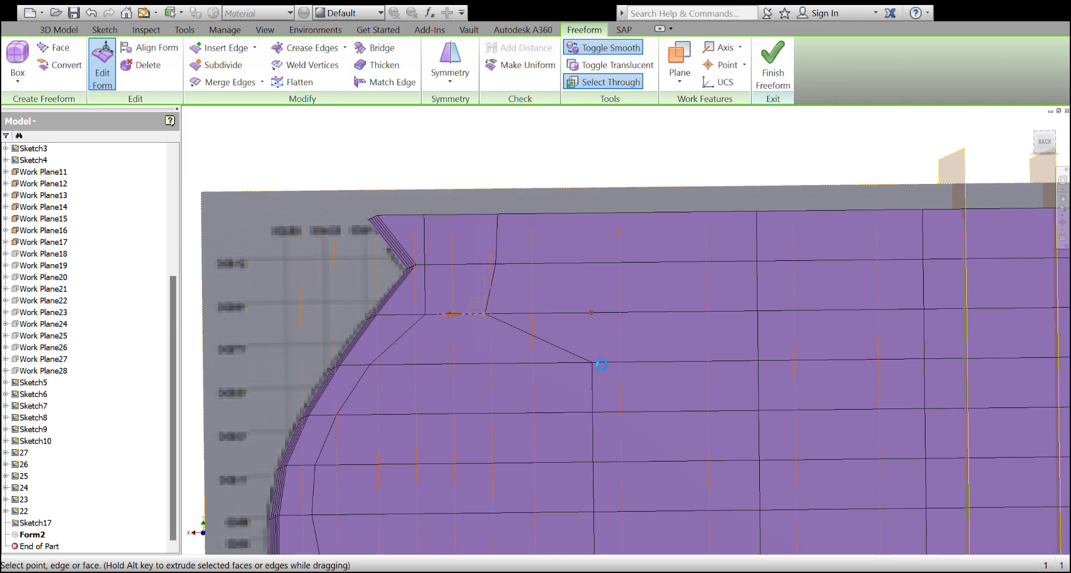
pyautogui.click(592, 363)
pyautogui.moveTo(553, 364); pyautogui.dragTo(510, 371)
pyautogui.moveTo(410, 379); pyautogui.dragTo(418, 383)
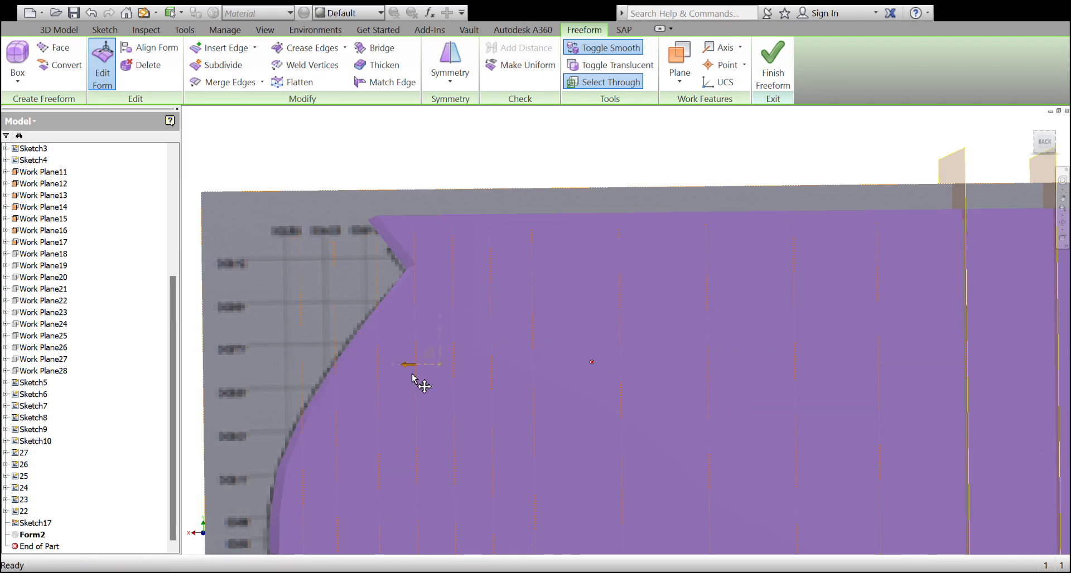
# Move the second vertical line's vertices four and five grid lines below the top edge toward the curved end, parallel to the first line
pyautogui.click(593, 414)
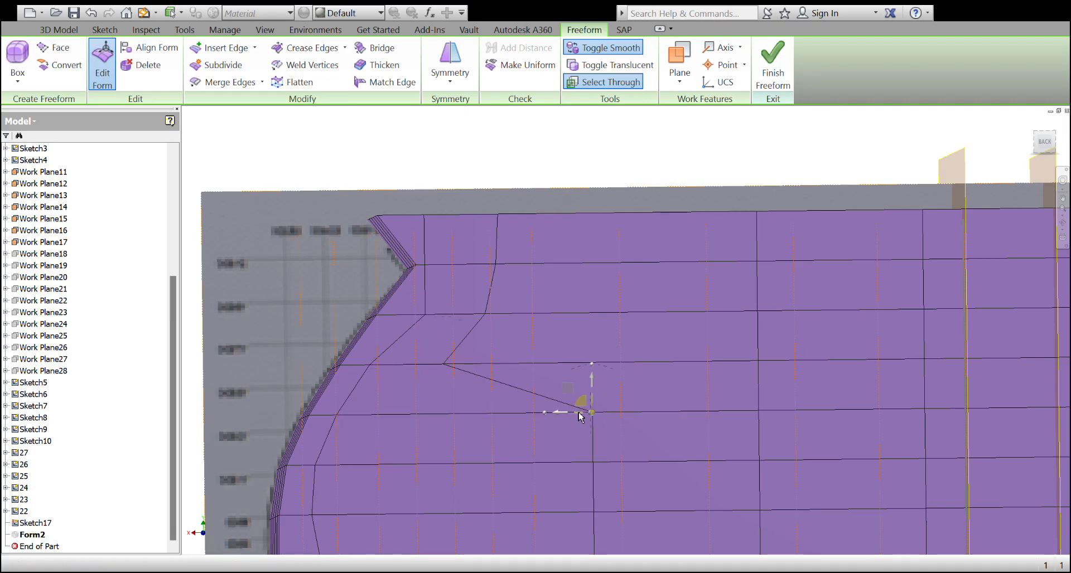
pyautogui.scroll(2, 574, 404)
pyautogui.scroll(-1, 567, 394)
pyautogui.moveTo(566, 385); pyautogui.dragTo(420, 395)
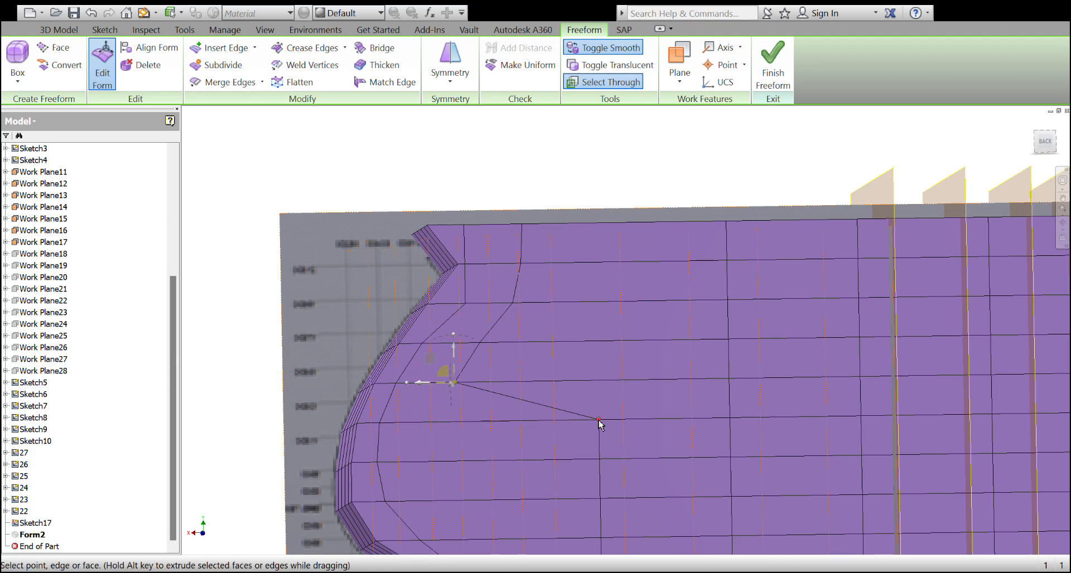
pyautogui.moveTo(567, 425); pyautogui.dragTo(483, 430)
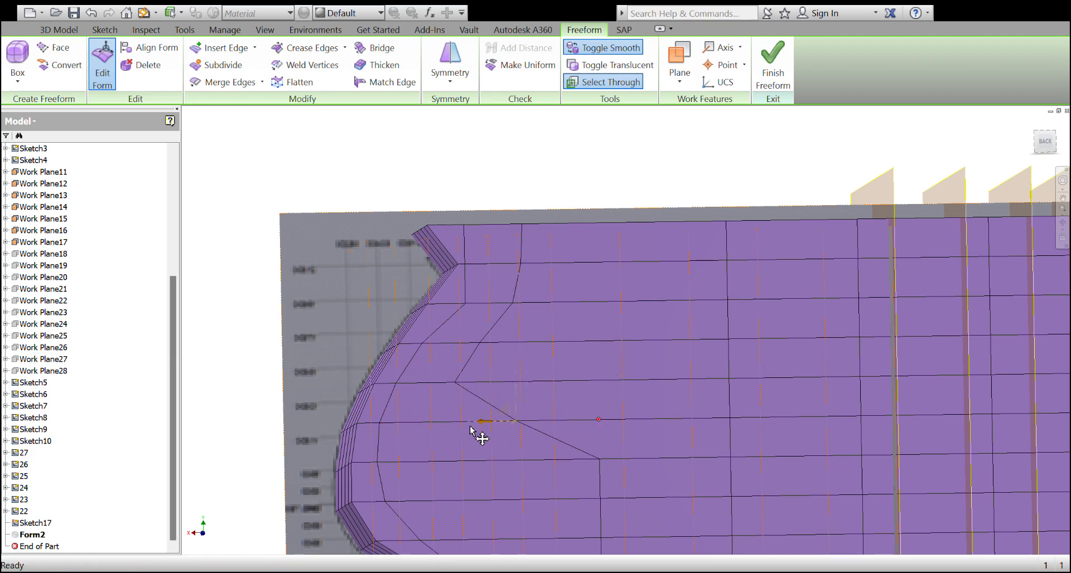
pyautogui.moveTo(409, 435); pyautogui.dragTo(409, 435)
# Move the second vertical line's vertex six grid lines below the top edge toward the curved end, in line with the vertex above
pyautogui.moveTo(562, 414); pyautogui.dragTo(613, 324, button='middle')
pyautogui.scroll(-1, 607, 332)
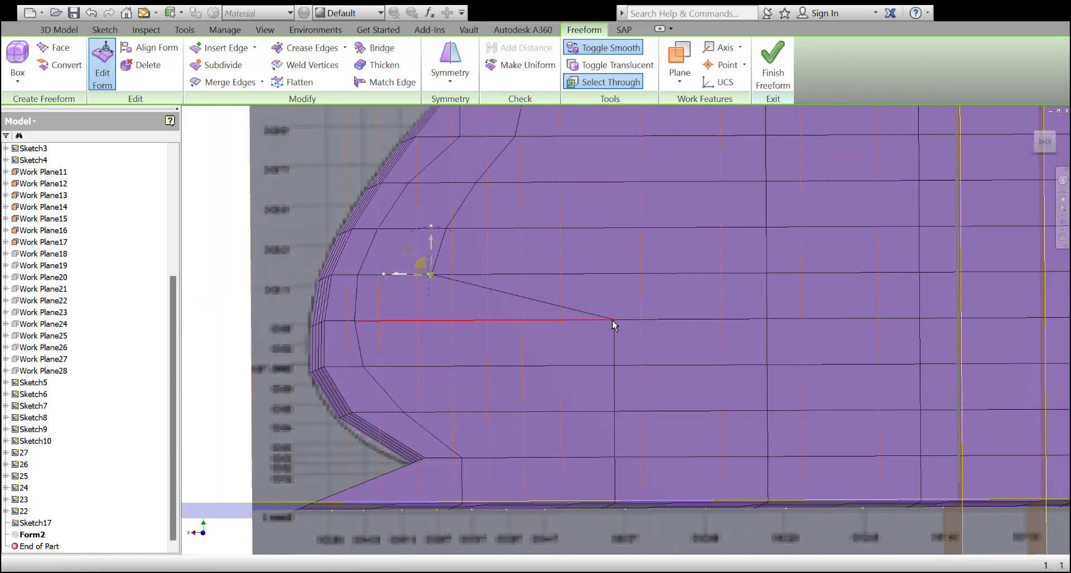
pyautogui.moveTo(580, 319)
pyautogui.mouseDown()
pyautogui.moveTo(438, 332)
pyautogui.moveTo(396, 347)
pyautogui.mouseUp()
# Try to move the second vertical line's seventh vertex below the top edge toward the curved end, and undo it with the accidental face shift
pyautogui.click(614, 366)
pyautogui.click(613, 366)
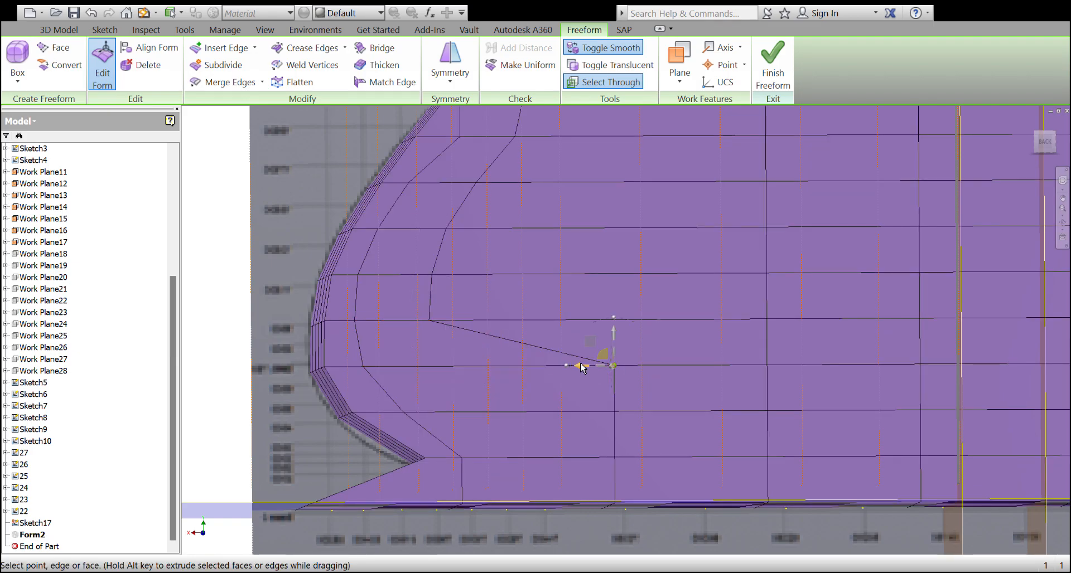
pyautogui.moveTo(576, 365); pyautogui.dragTo(410, 388)
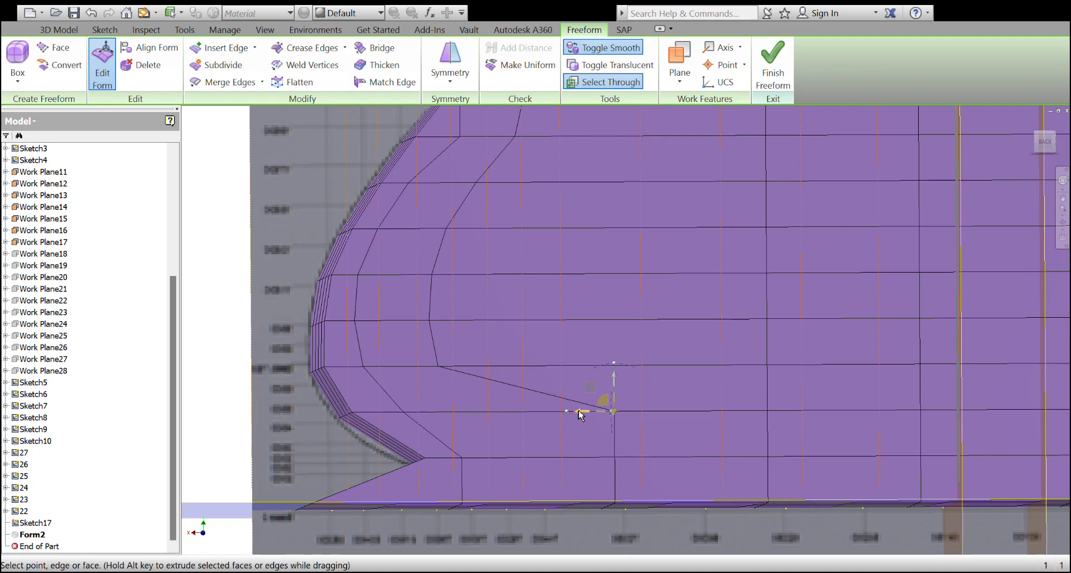
pyautogui.click(555, 417)
pyautogui.click(575, 341)
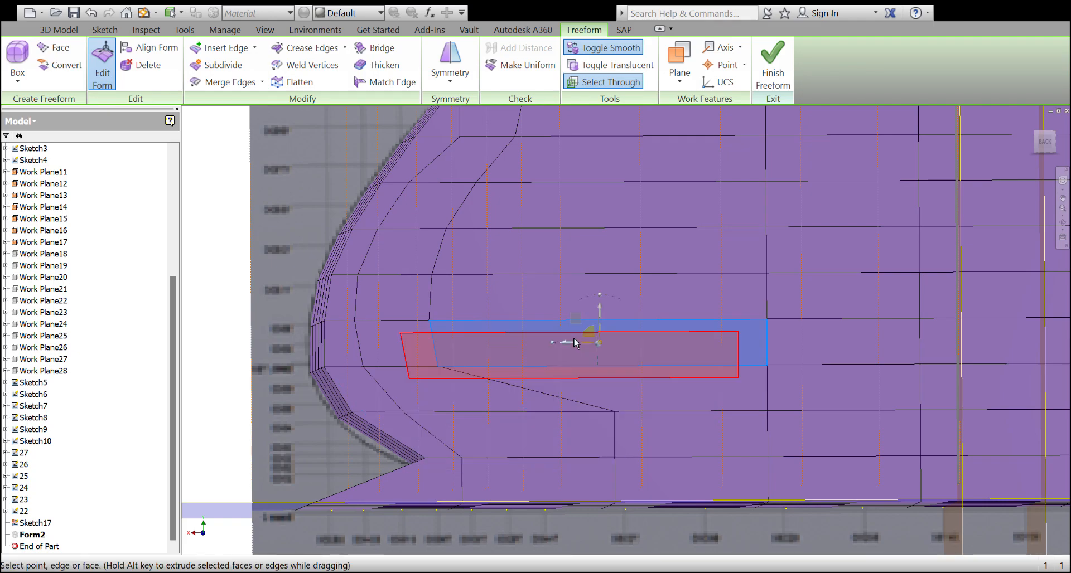
pyautogui.hotkey('ctrl', 'z')
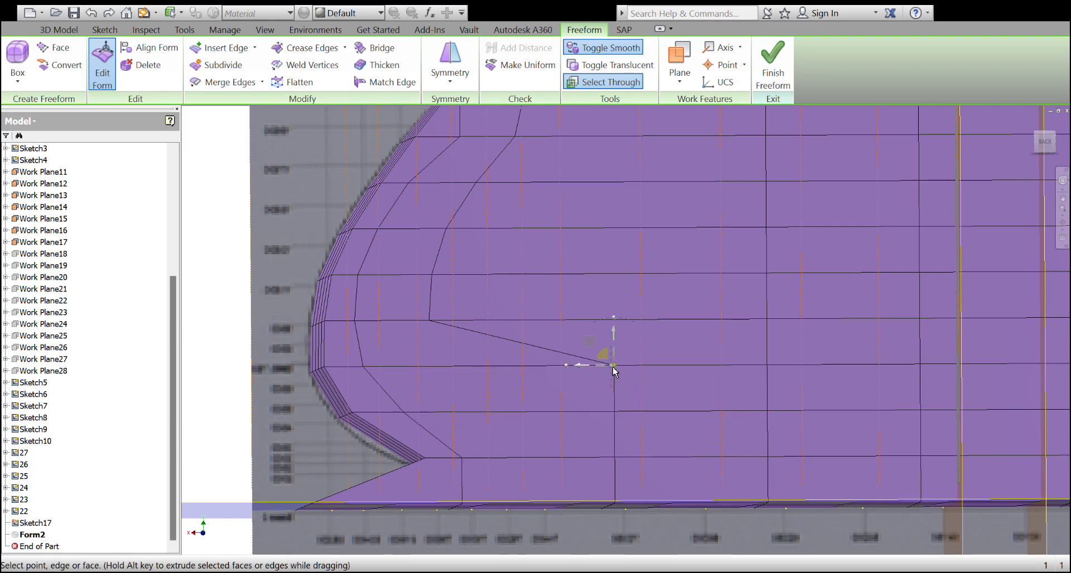
# Move the second vertical line's vertices seven, eight and nine grid lines below the top edge toward the curved end along the lower curve
pyautogui.moveTo(581, 366); pyautogui.dragTo(422, 377)
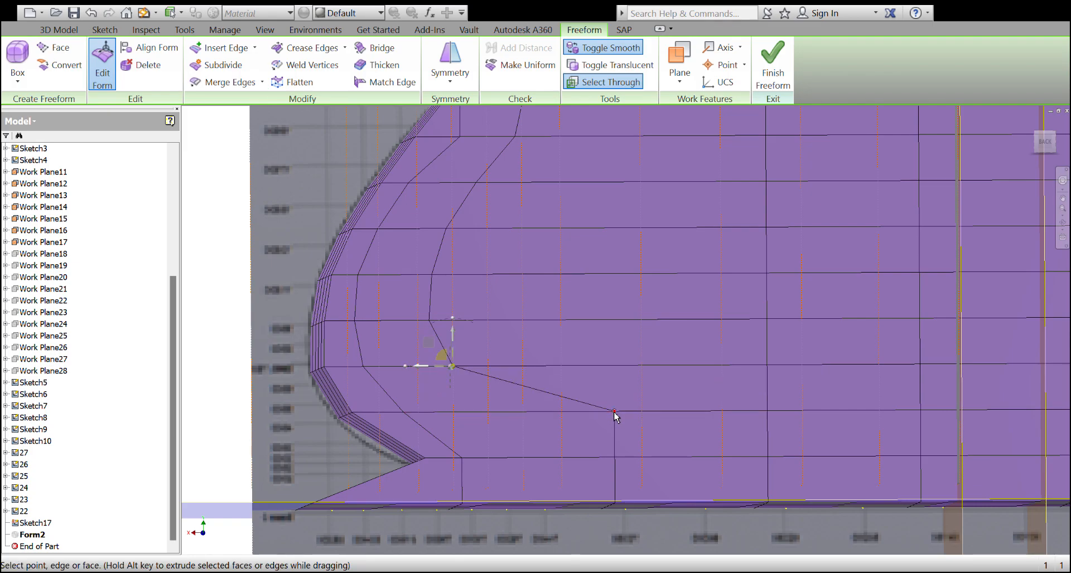
pyautogui.click(584, 413)
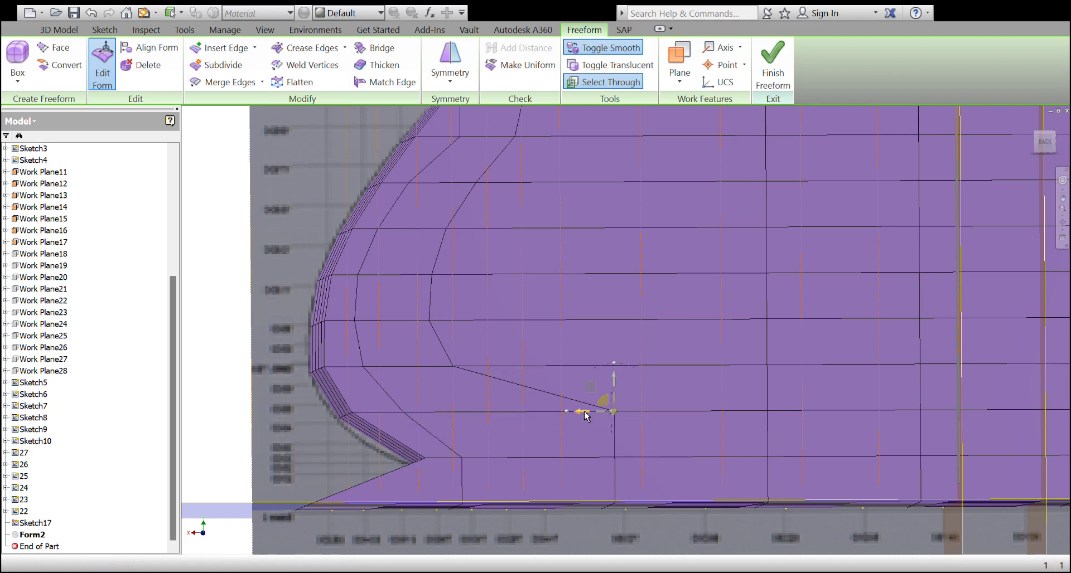
pyautogui.moveTo(580, 415); pyautogui.dragTo(455, 419)
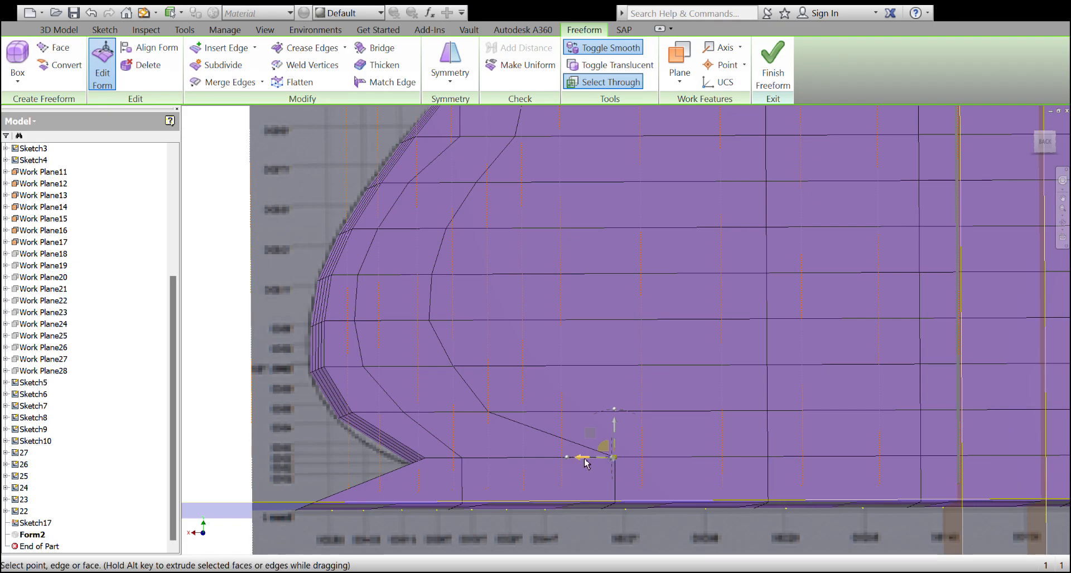
pyautogui.moveTo(585, 460); pyautogui.dragTo(513, 466)
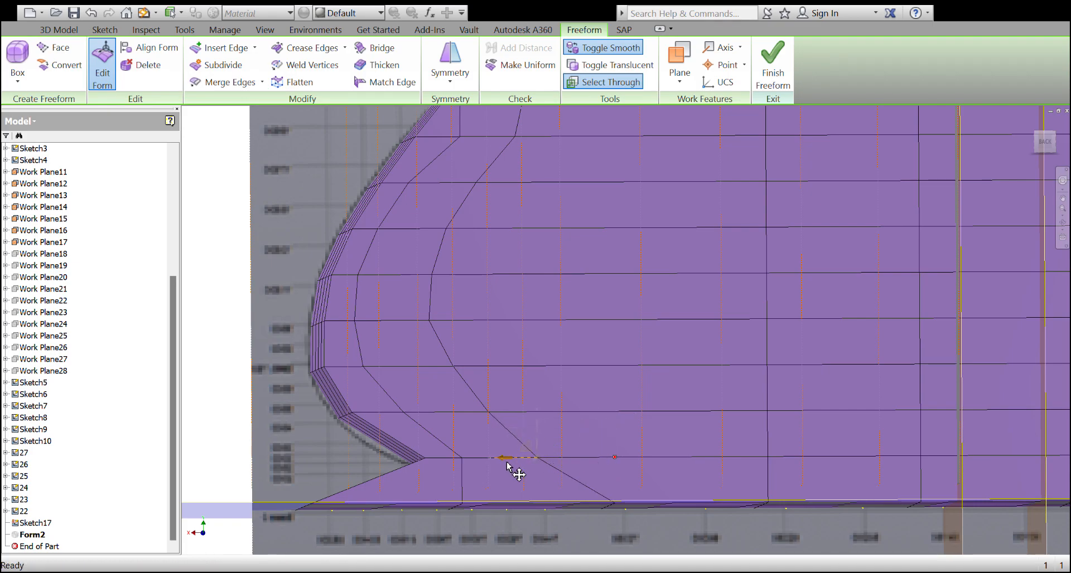
# Move the vertex one grid line below the top edge, on the third vertical line, toward the curved end
pyautogui.scroll(3, 522, 479)
pyautogui.scroll(-2, 641, 379)
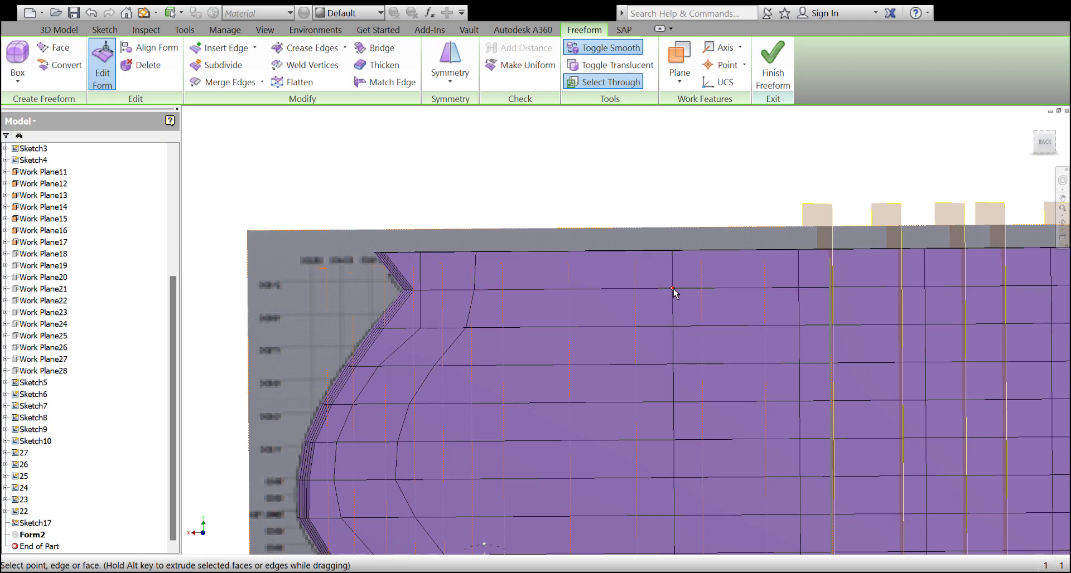
pyautogui.click(672, 289)
pyautogui.moveTo(624, 295); pyautogui.dragTo(527, 301)
# Move the third vertical line's top-edge vertex and the vertex two grid lines below the top edge toward the curved end
pyautogui.keyDown('shift'); pyautogui.moveTo(658, 262); pyautogui.dragTo(670, 289, button='middle'); pyautogui.keyUp('shift')
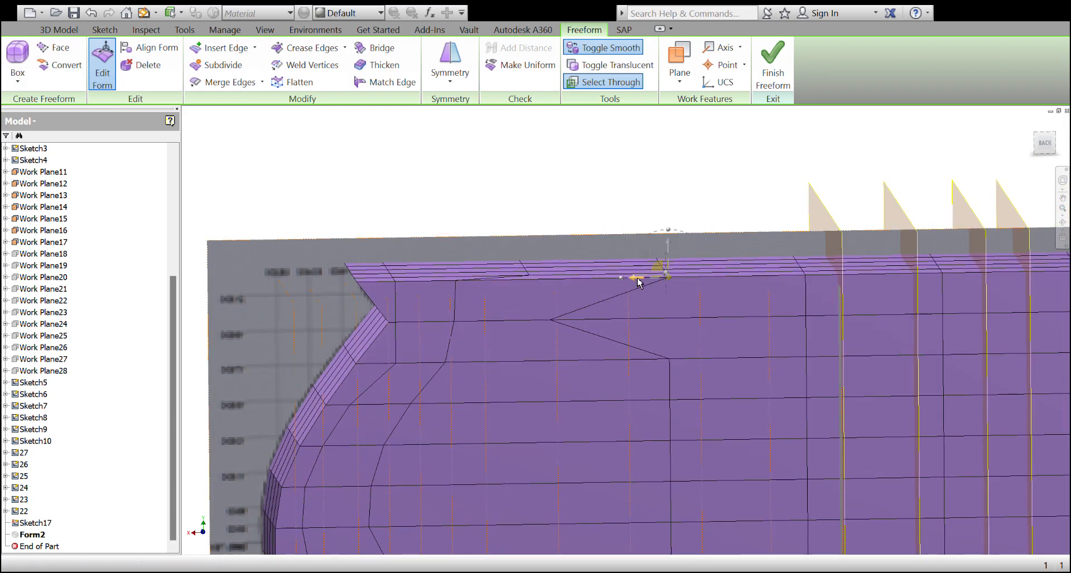
pyautogui.moveTo(640, 286); pyautogui.dragTo(547, 285)
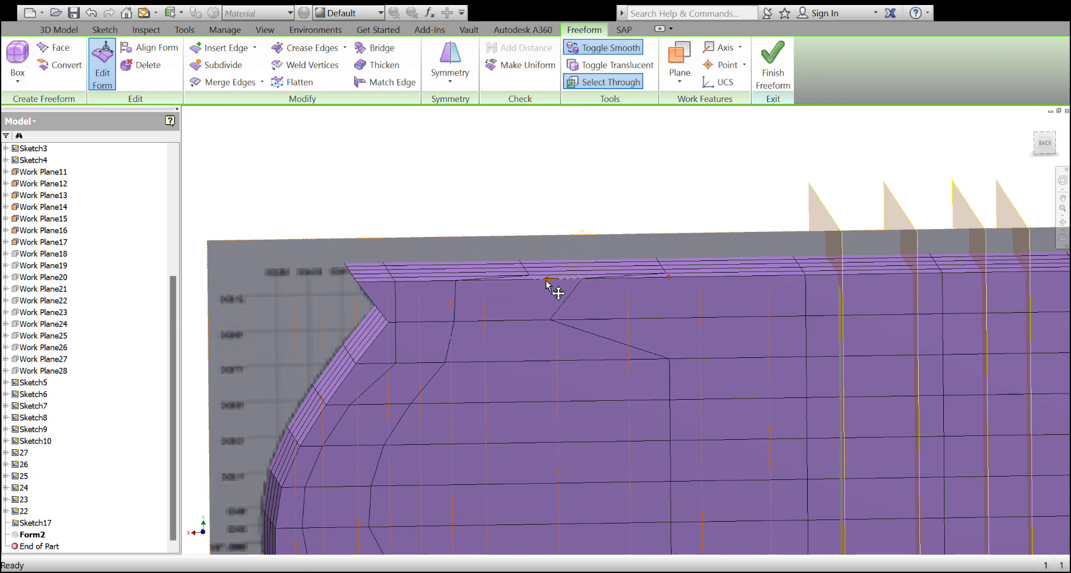
pyautogui.click(669, 359)
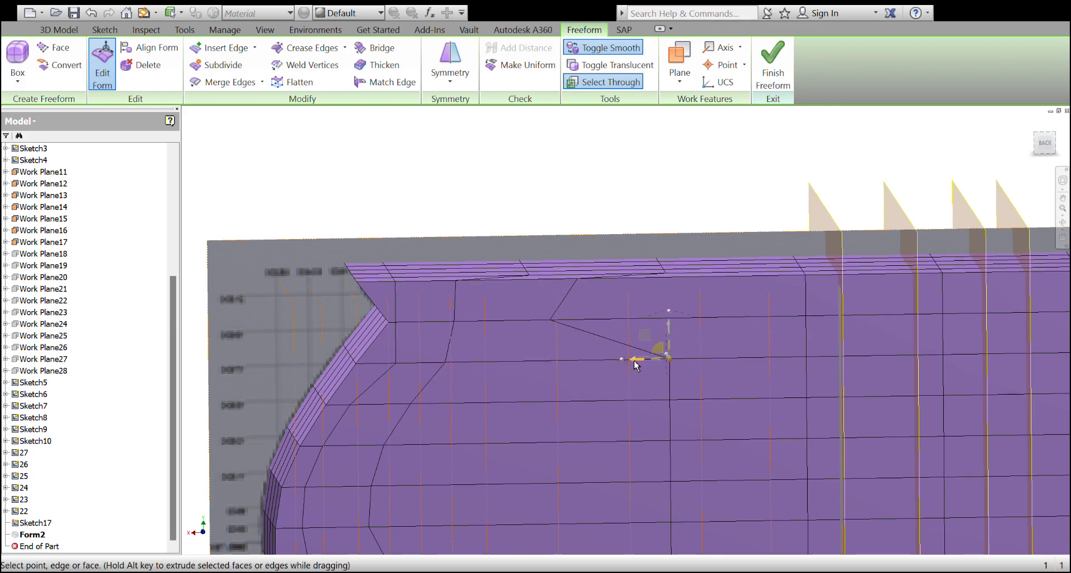
pyautogui.moveTo(633, 362); pyautogui.dragTo(545, 371)
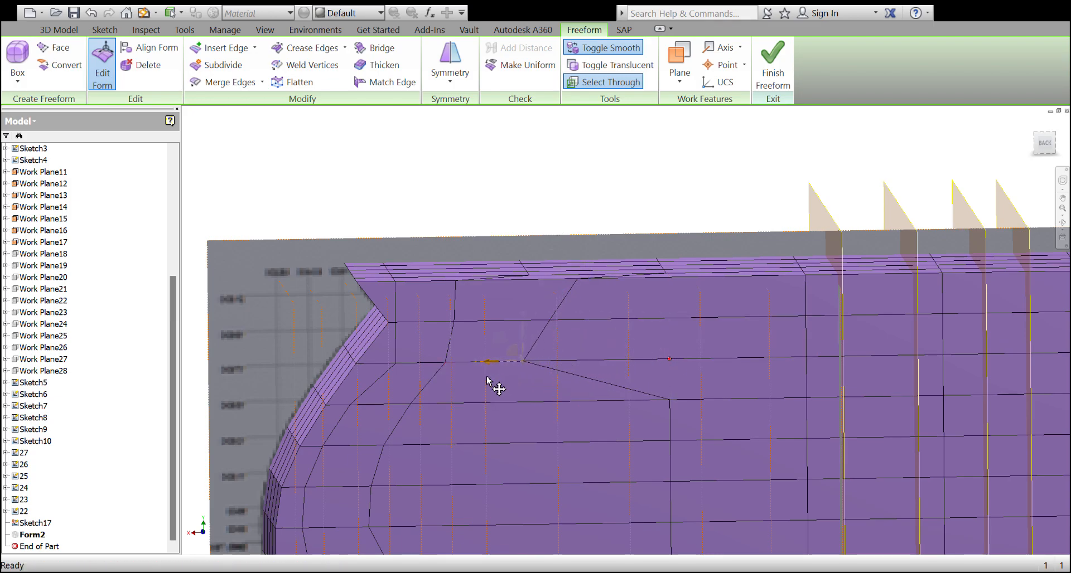
# Move the third vertical line's vertices three and four grid lines below the top edge toward the curved end
pyautogui.keyDown('shift'); pyautogui.moveTo(650, 408); pyautogui.dragTo(669, 362, button='middle'); pyautogui.keyUp('shift')
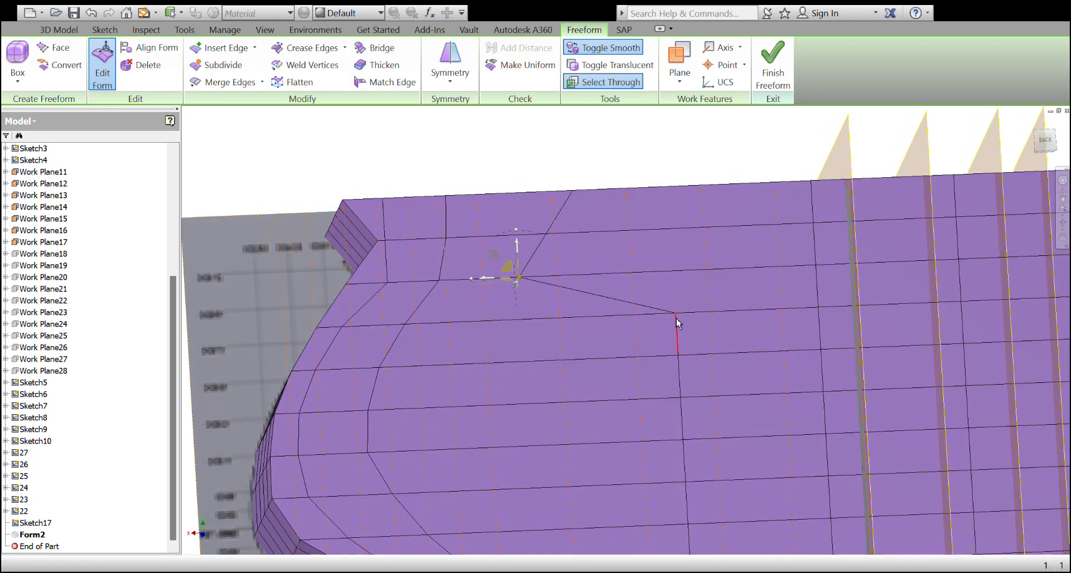
pyautogui.click(675, 314)
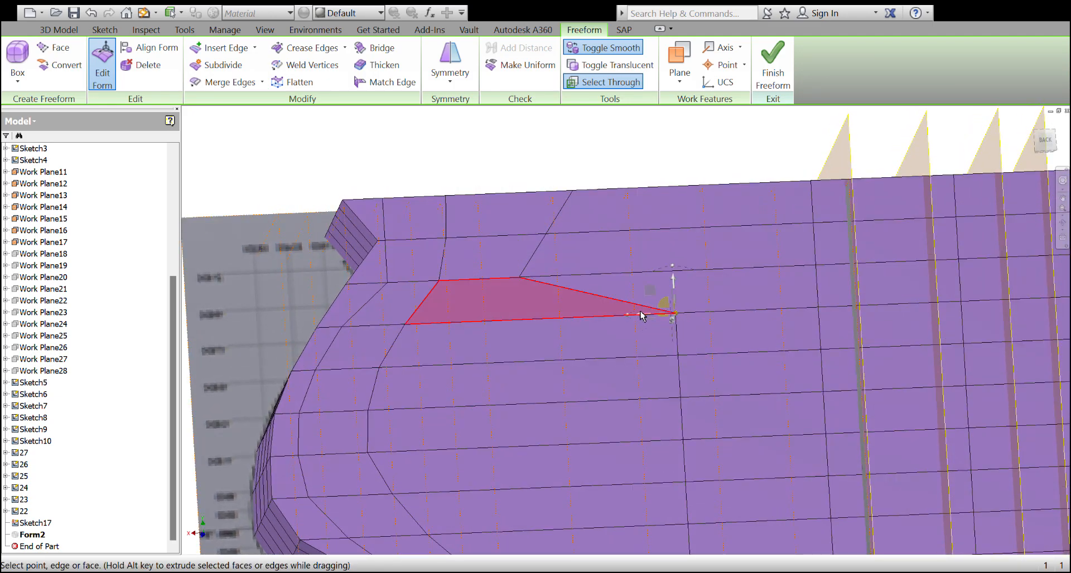
pyautogui.moveTo(643, 316); pyautogui.dragTo(497, 337)
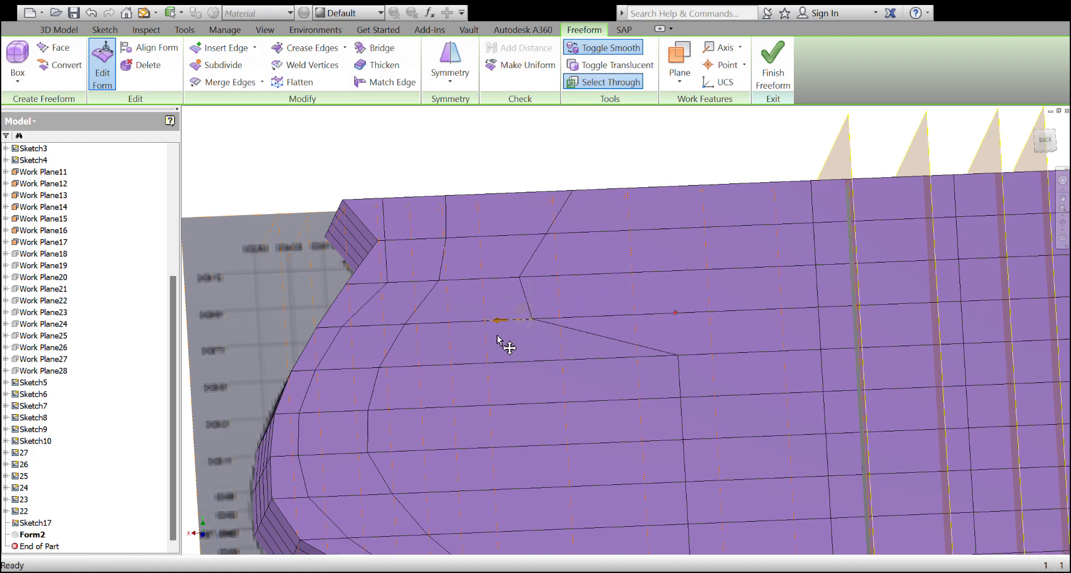
pyautogui.click(678, 355)
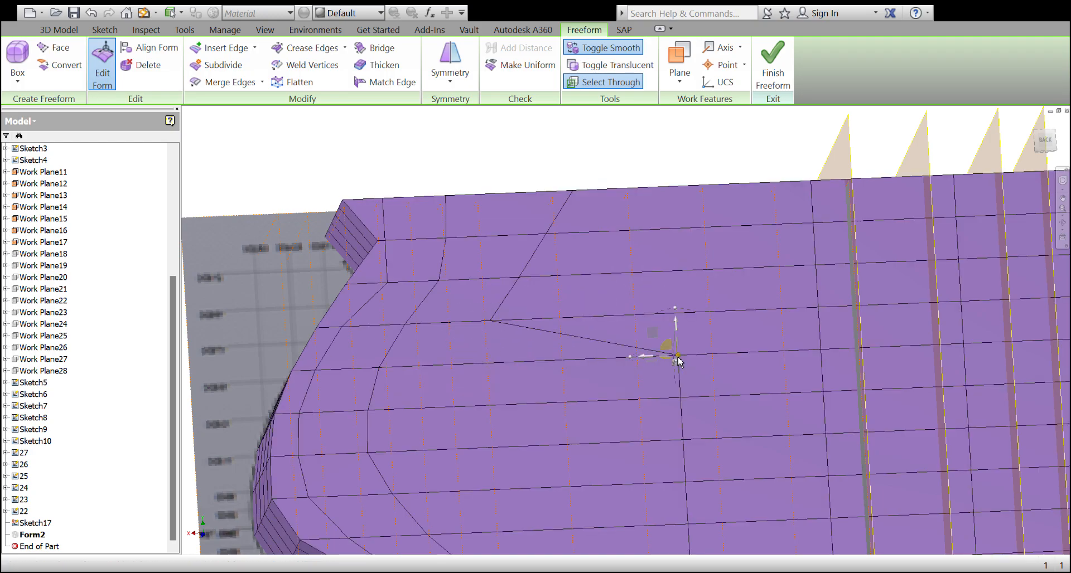
pyautogui.moveTo(641, 360); pyautogui.dragTo(460, 381)
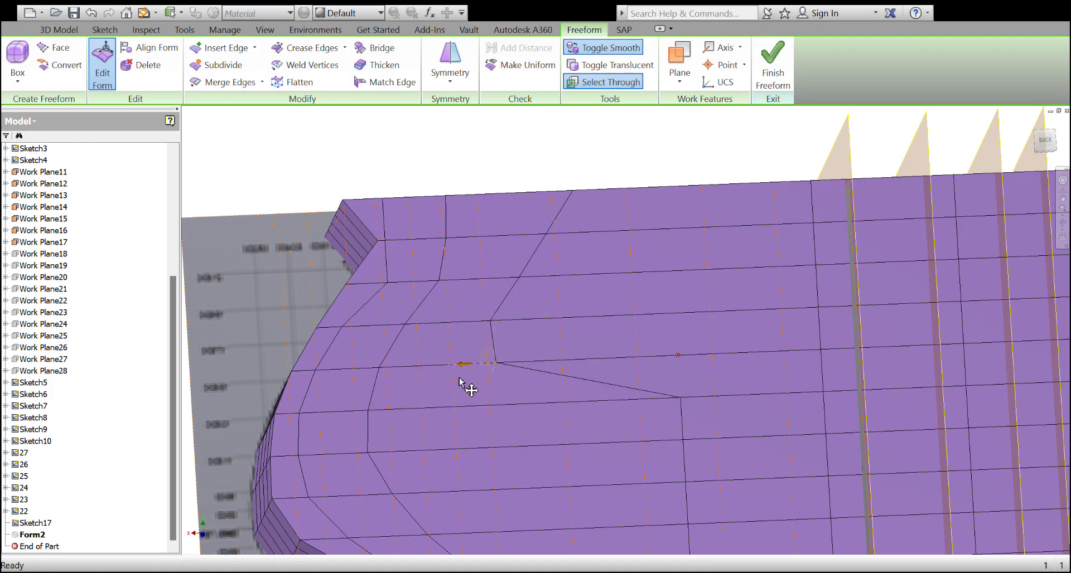
# Move the third vertical line's vertices five and six grid lines below the top edge toward the curved end
pyautogui.keyDown('shift'); pyautogui.moveTo(560, 389); pyautogui.dragTo(636, 354, button='middle'); pyautogui.keyUp('shift')
pyautogui.scroll(-1, 636, 354)
pyautogui.moveTo(758, 287); pyautogui.dragTo(737, 314, button='middle')
pyautogui.click(739, 318)
pyautogui.moveTo(711, 325); pyautogui.dragTo(472, 355)
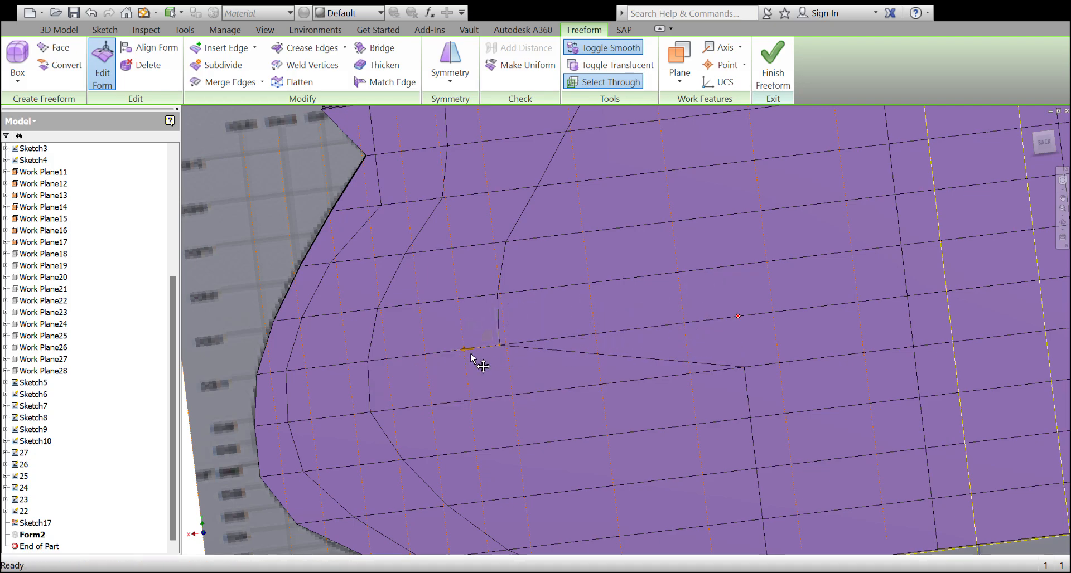
pyautogui.click(741, 370)
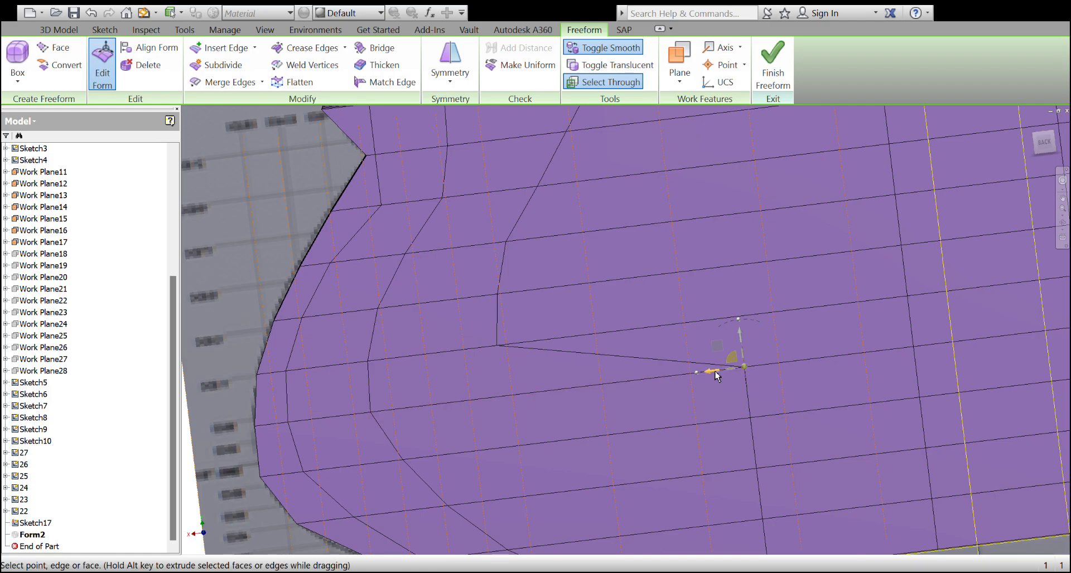
pyautogui.moveTo(717, 375); pyautogui.dragTo(488, 406)
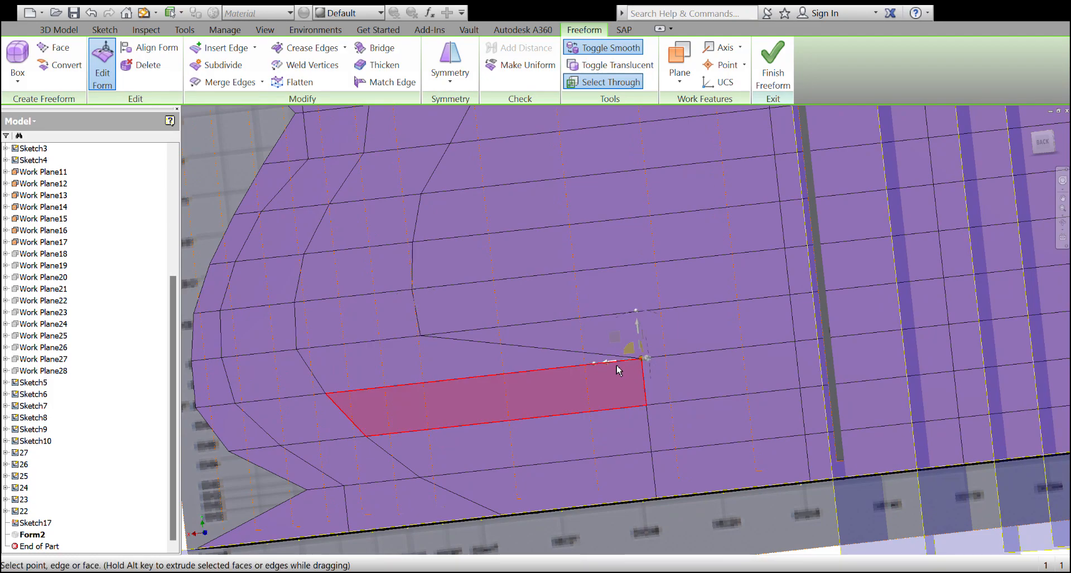
# Move the third vertical line's vertices seven, eight and nine grid lines below the top edge toward the curved end, following the lower curve
pyautogui.moveTo(611, 366)
pyautogui.mouseDown()
pyautogui.moveTo(478, 394)
pyautogui.moveTo(407, 394)
pyautogui.mouseUp()
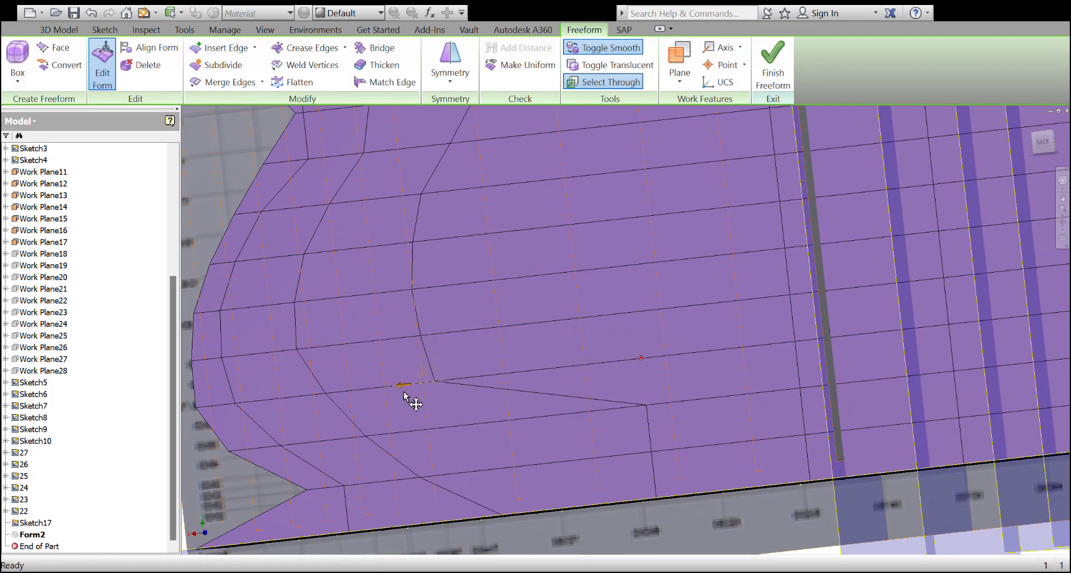
pyautogui.click(643, 409)
pyautogui.moveTo(610, 413); pyautogui.dragTo(449, 439)
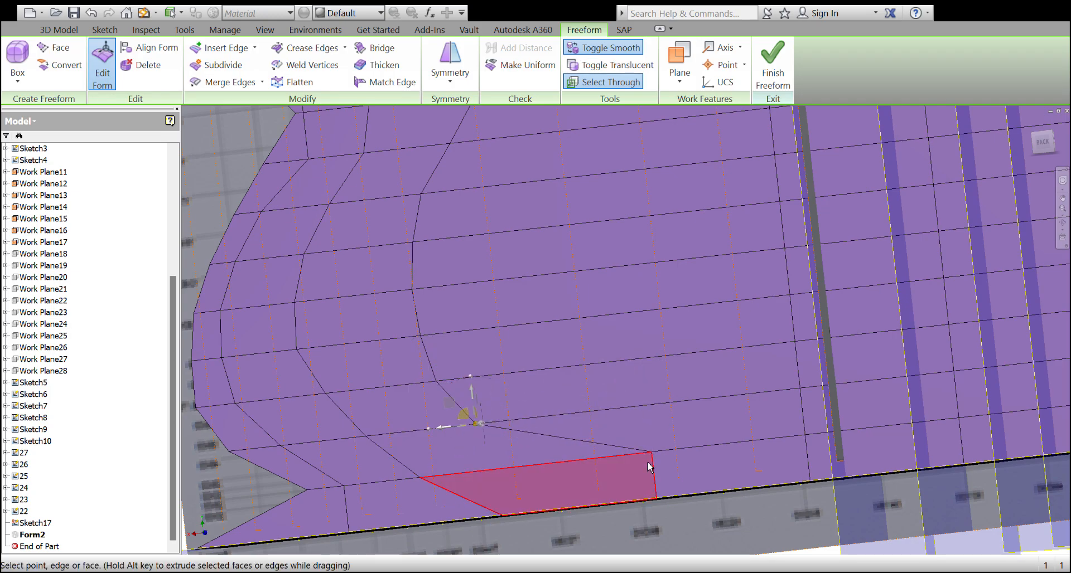
pyautogui.click(652, 451)
pyautogui.moveTo(621, 456); pyautogui.dragTo(502, 468)
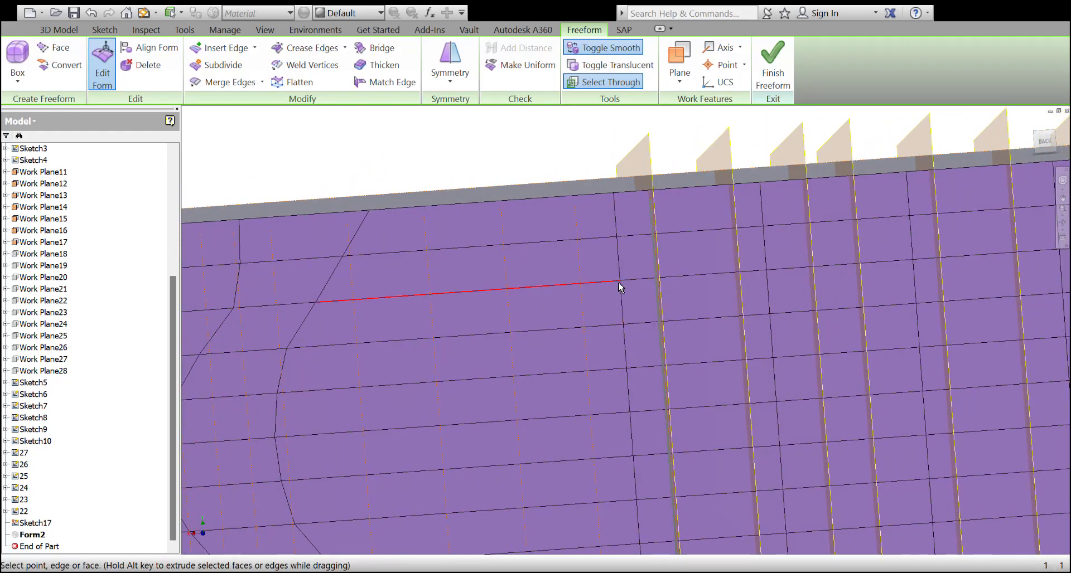
# Move the fourth vertical line's vertices two grid lines and one grid line below the top edge toward the curved end
pyautogui.click(618, 282)
pyautogui.moveTo(590, 288); pyautogui.dragTo(525, 294)
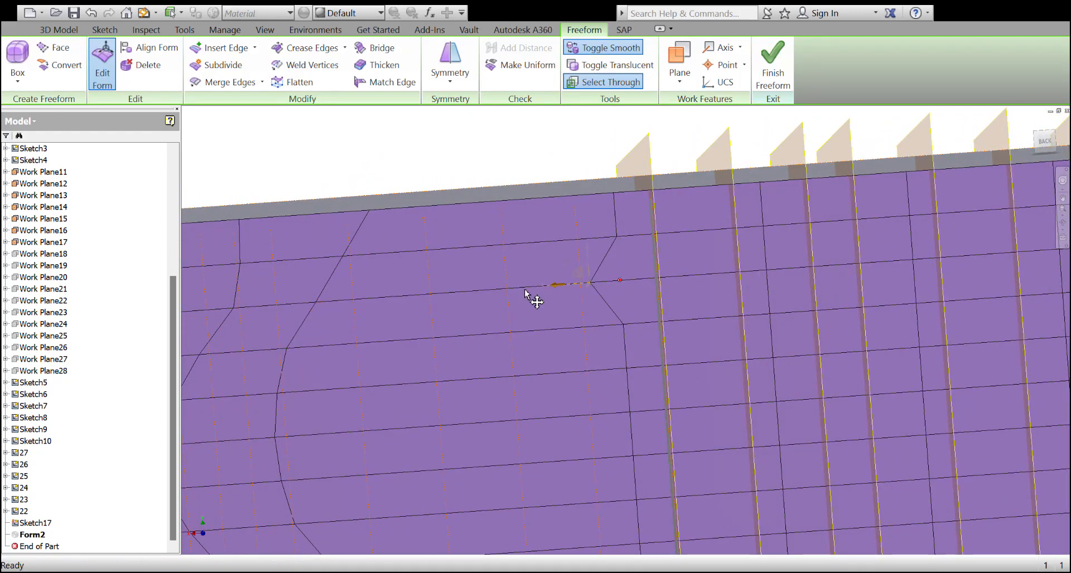
pyautogui.moveTo(453, 290); pyautogui.dragTo(453, 290)
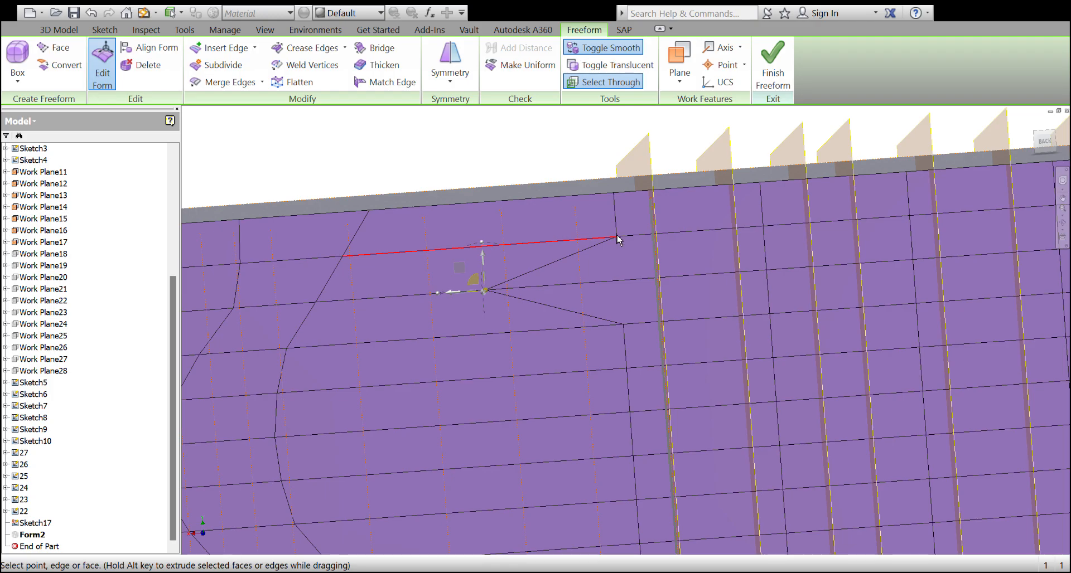
pyautogui.click(617, 236)
pyautogui.moveTo(587, 240); pyautogui.dragTo(482, 242)
# Move the fourth vertical line's top-edge vertex toward the curved end to line up with the vertices below it
pyautogui.scroll(-1, 621, 218)
pyautogui.moveTo(614, 218); pyautogui.dragTo(614, 256, button='middle')
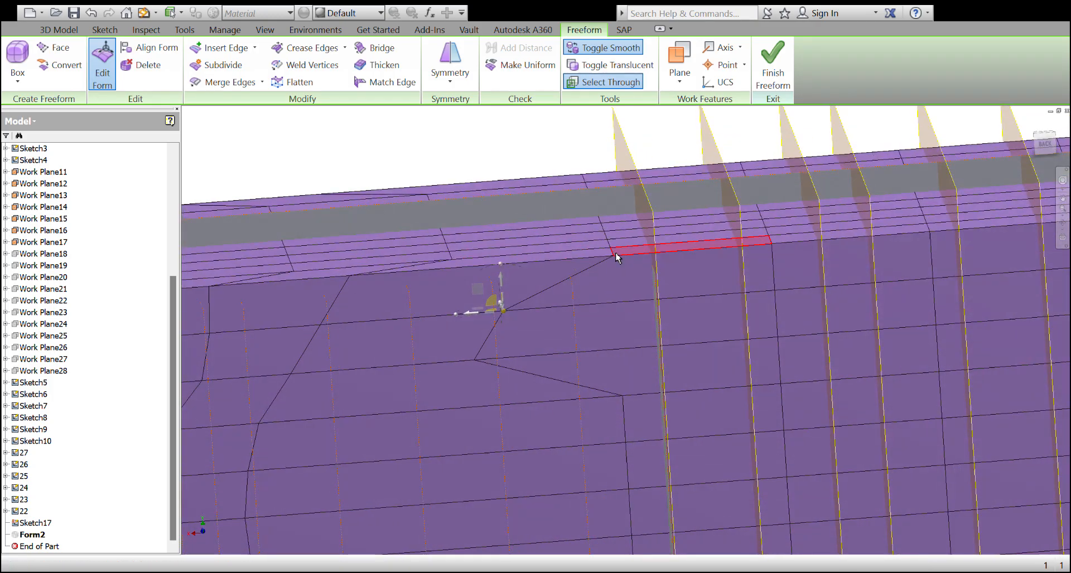
pyautogui.click(614, 256)
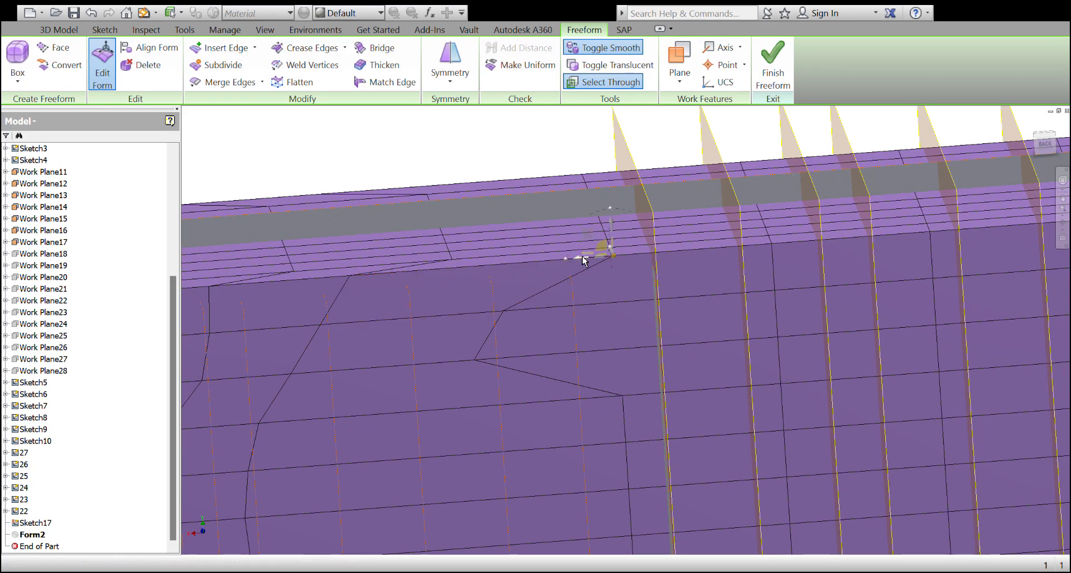
pyautogui.moveTo(582, 262); pyautogui.dragTo(504, 265)
# Move the fourth vertical line's vertex three grid lines below the top edge toward the curved end
pyautogui.keyDown('shift'); pyautogui.moveTo(598, 372); pyautogui.dragTo(599, 321, button='middle'); pyautogui.keyUp('shift')
pyautogui.scroll(1, 619, 357)
pyautogui.click(622, 325)
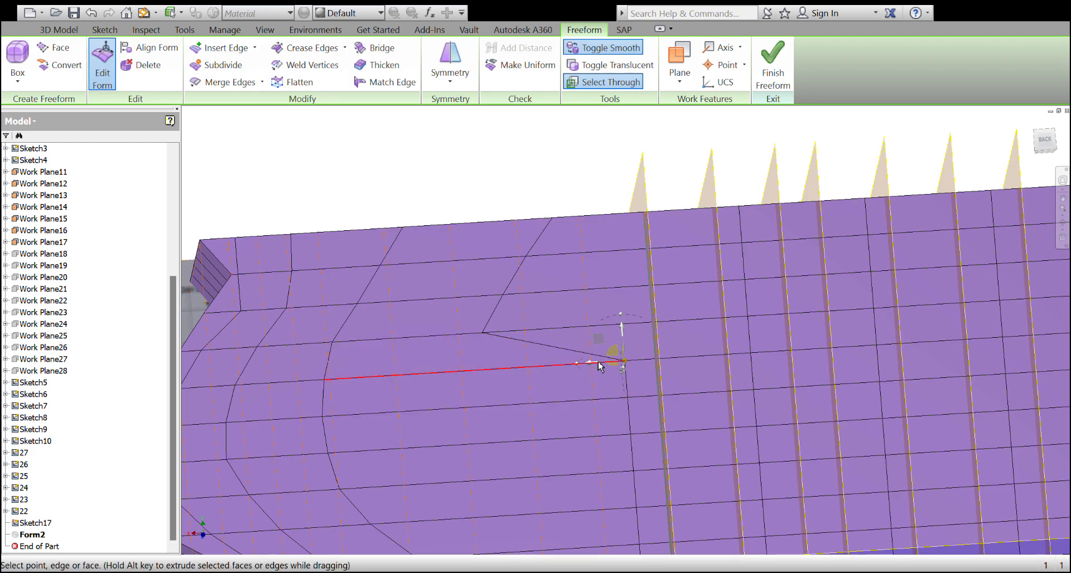
pyautogui.moveTo(594, 363); pyautogui.dragTo(510, 373)
pyautogui.click(607, 357)
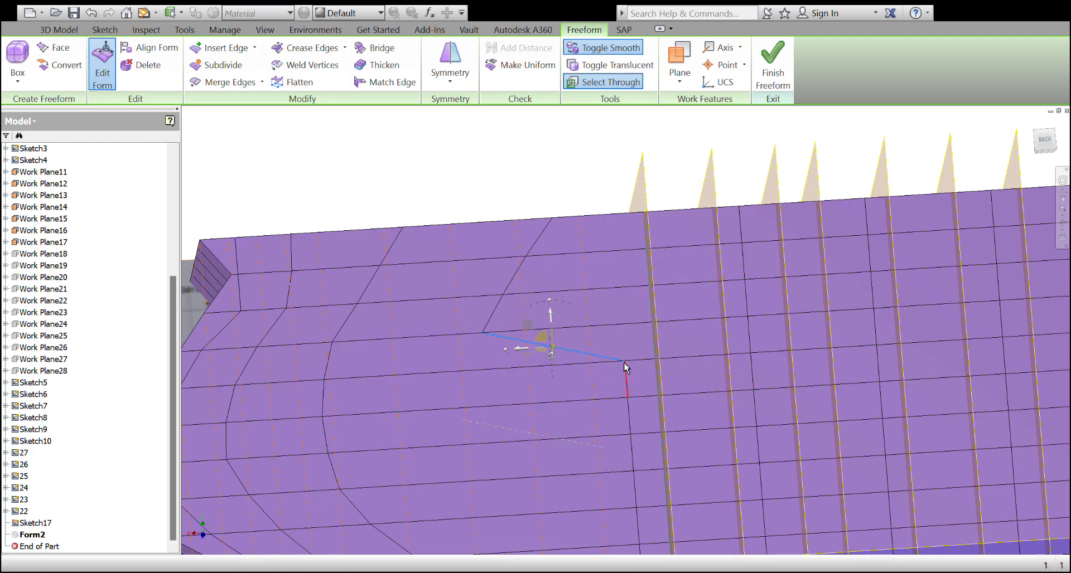
pyautogui.click(624, 361)
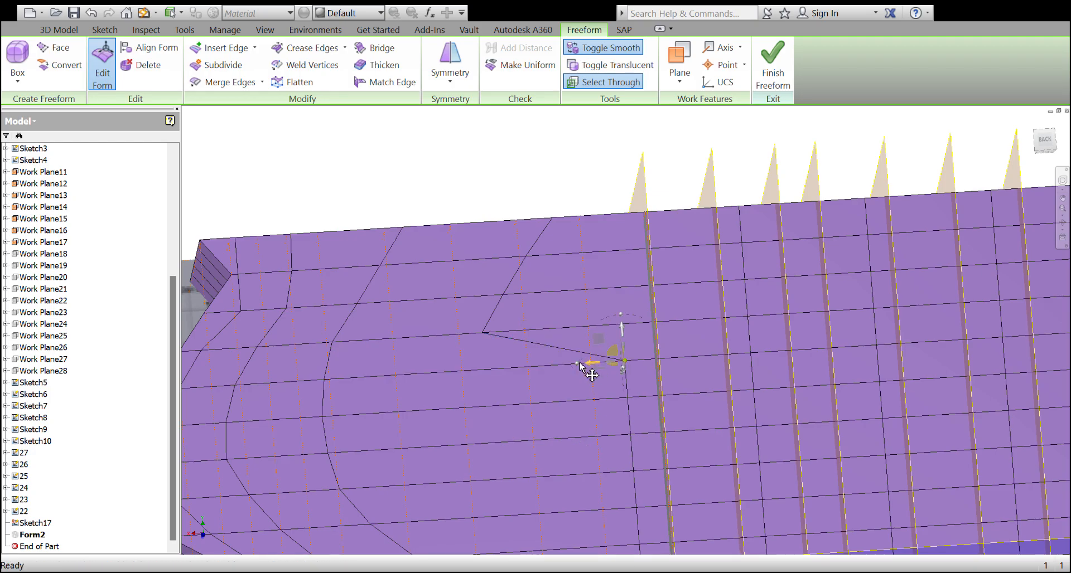
pyautogui.moveTo(444, 379); pyautogui.dragTo(445, 380)
# Move the fourth vertical line's vertex four grid lines below the top edge toward the curved end
pyautogui.scroll(-3, 578, 395)
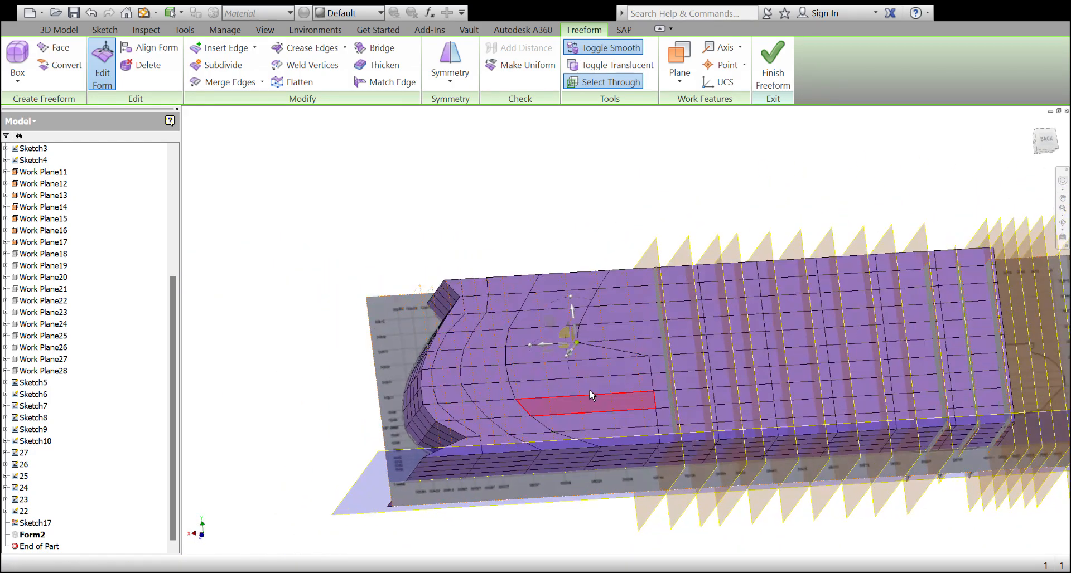
pyautogui.scroll(3, 591, 394)
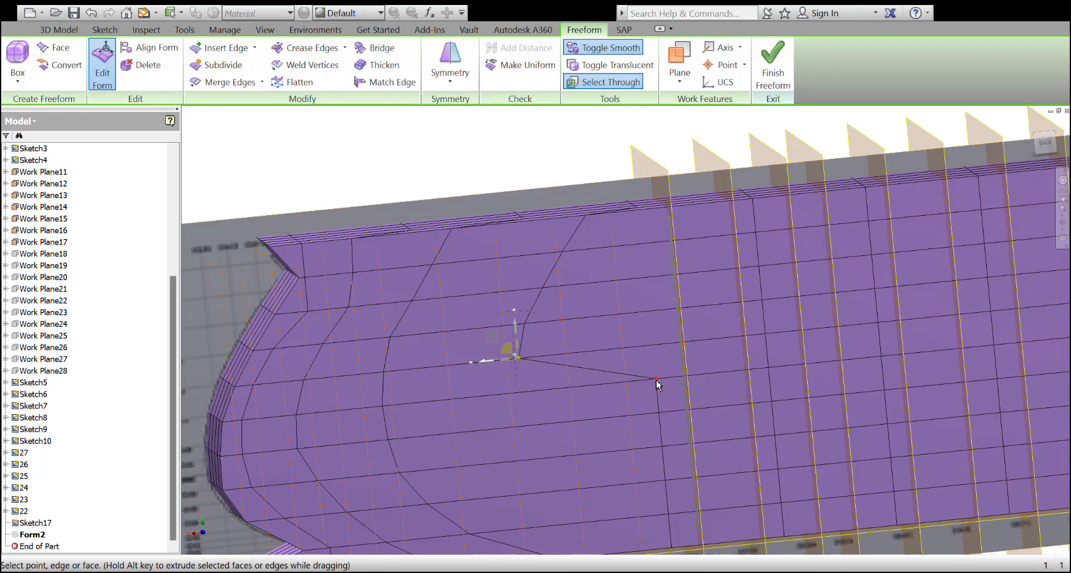
pyautogui.click(656, 380)
pyautogui.moveTo(619, 384); pyautogui.dragTo(585, 387)
pyautogui.moveTo(512, 397); pyautogui.dragTo(493, 402)
# Move the fourth vertical line's vertices six and five grid lines below the top edge toward the curved end
pyautogui.scroll(2, 450, 397)
pyautogui.scroll(-2, 653, 411)
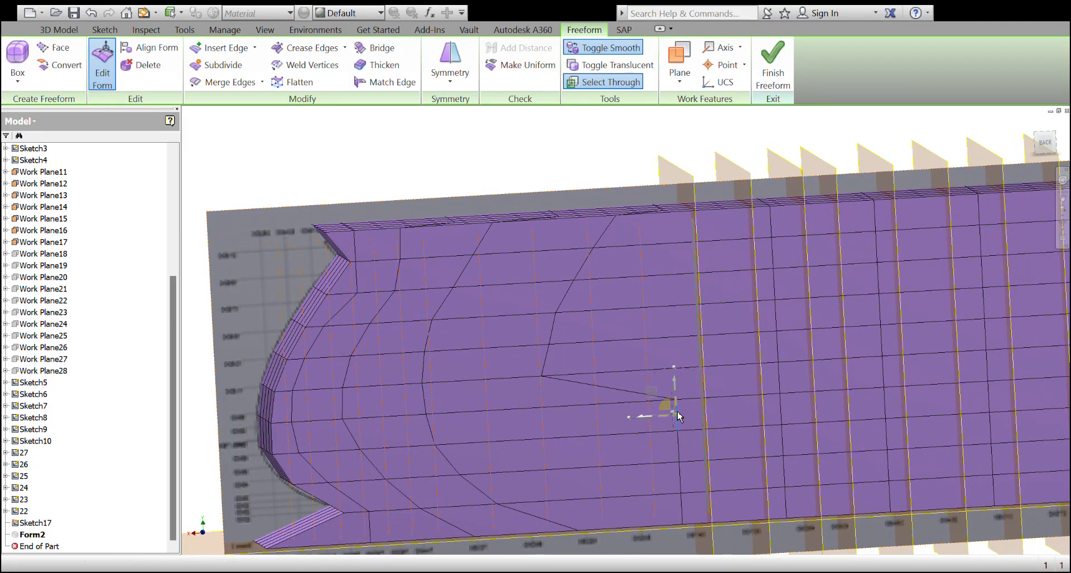
pyautogui.scroll(-1, 677, 418)
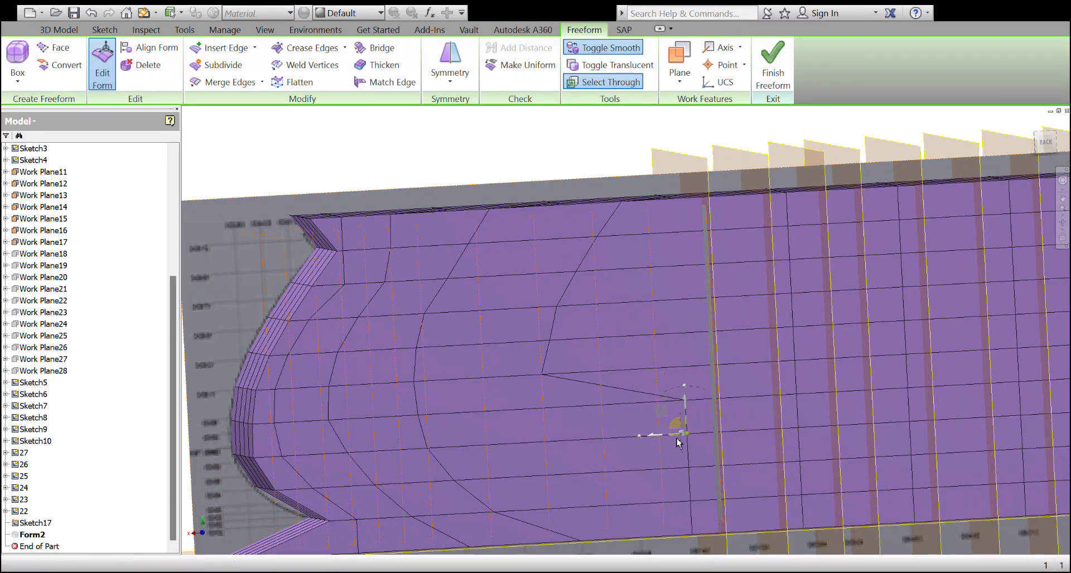
pyautogui.moveTo(656, 438); pyautogui.dragTo(521, 442)
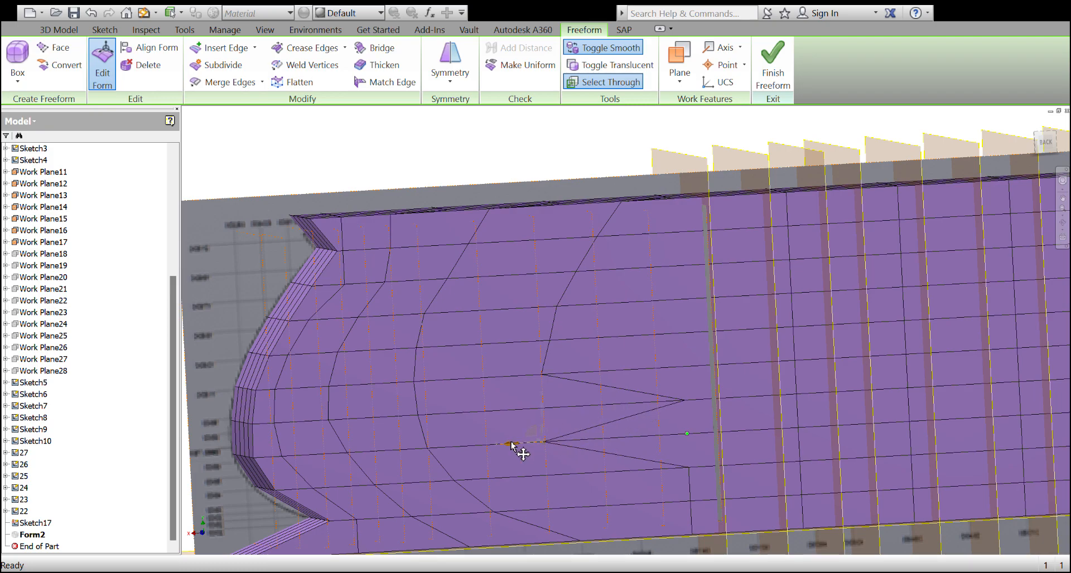
pyautogui.click(685, 400)
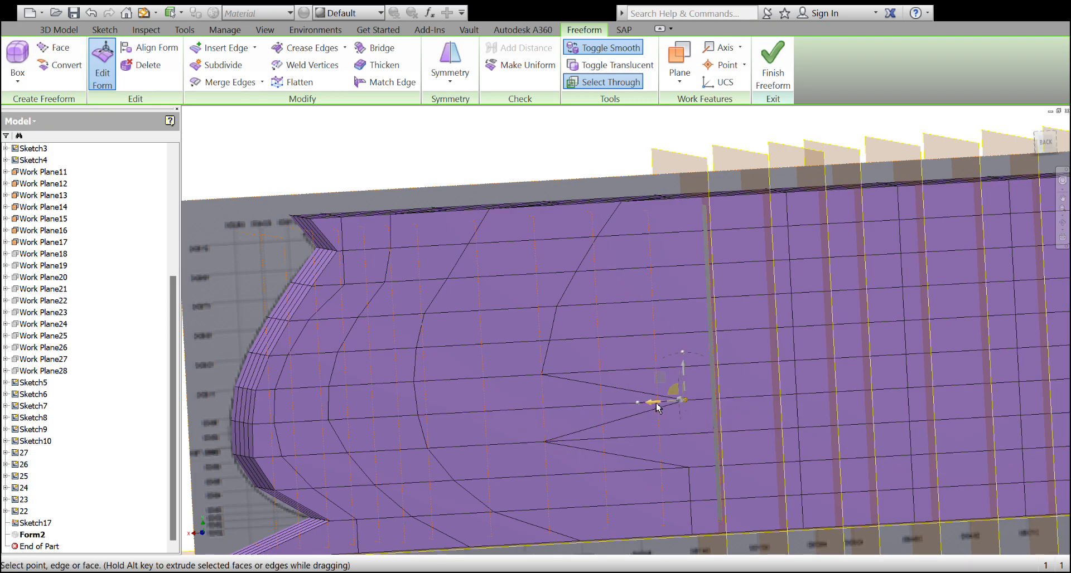
pyautogui.moveTo(646, 401); pyautogui.dragTo(614, 404)
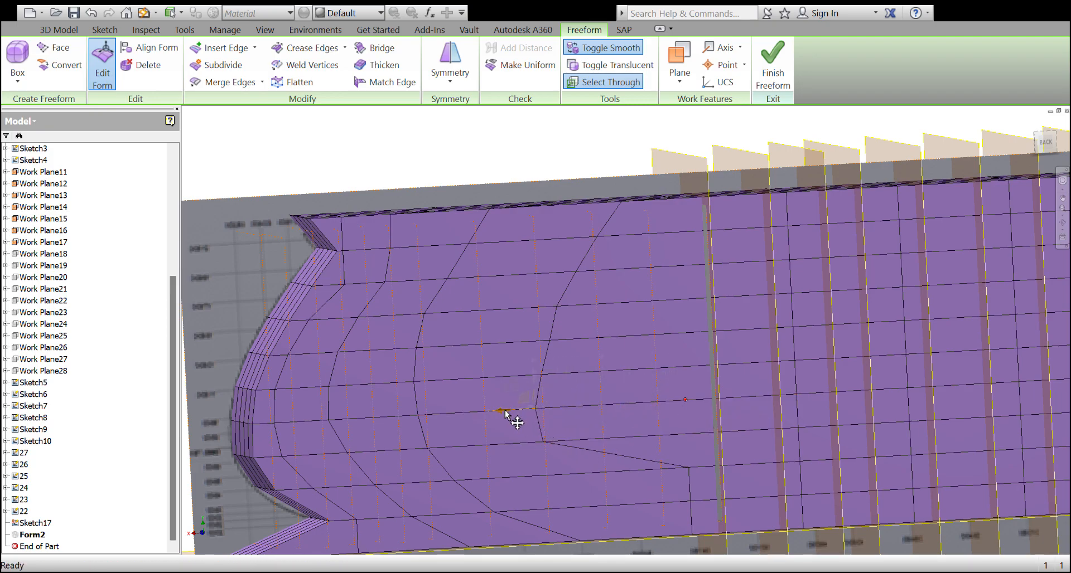
# Try to move the fourth vertical line's seventh vertex below the top edge toward the curved end, and undo the move
pyautogui.click(689, 468)
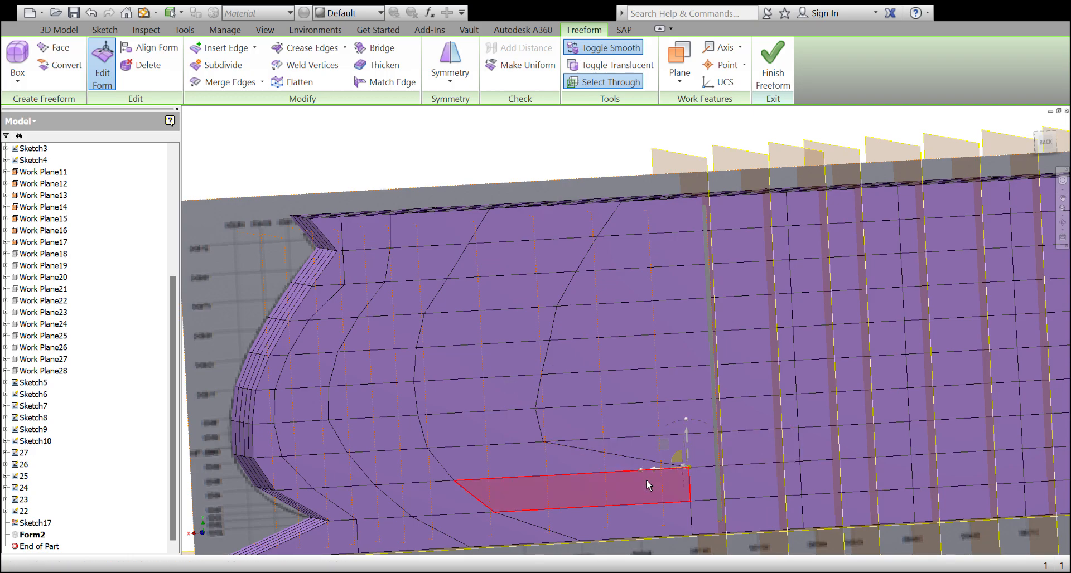
pyautogui.moveTo(661, 473); pyautogui.dragTo(558, 485)
pyautogui.hotkey('ctrl', 'z')
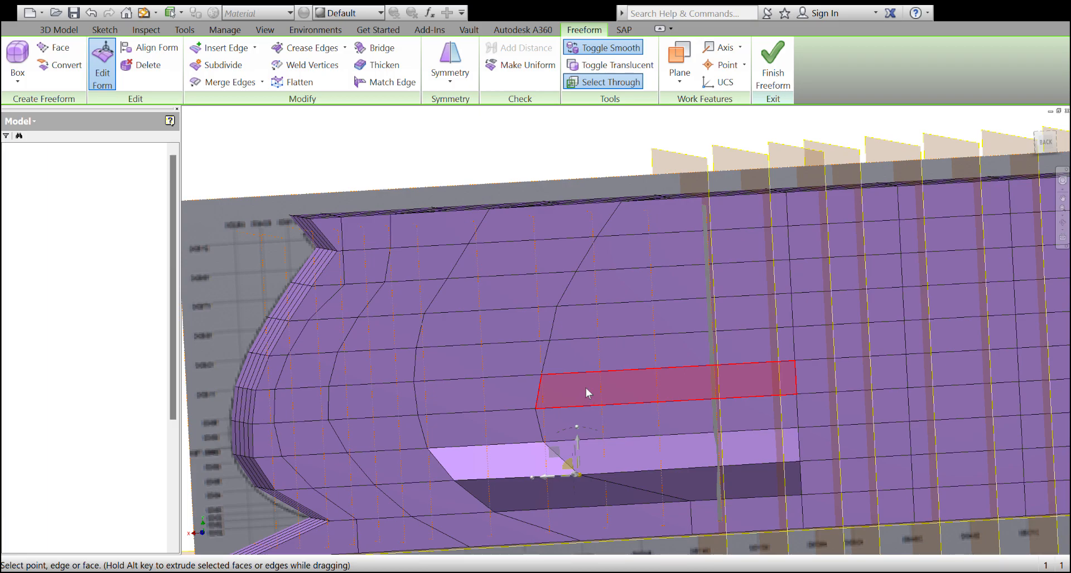
# Undo the last side-mesh change and move the two lowest vertices of the curved edge line toward the curved end, continuing its arc
pyautogui.hotkey('ctrl', 'z')
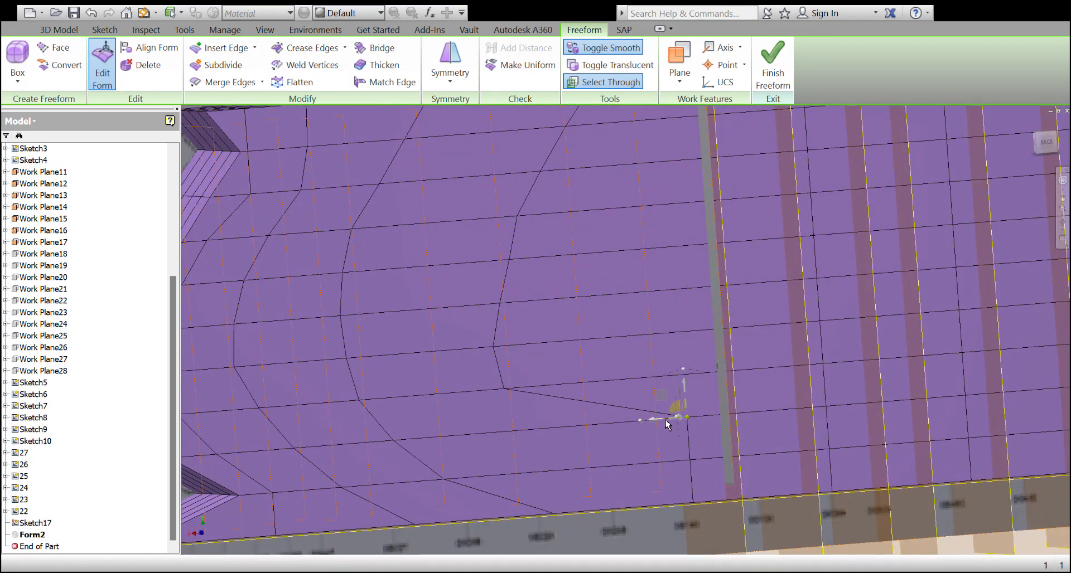
pyautogui.moveTo(655, 424); pyautogui.dragTo(577, 429)
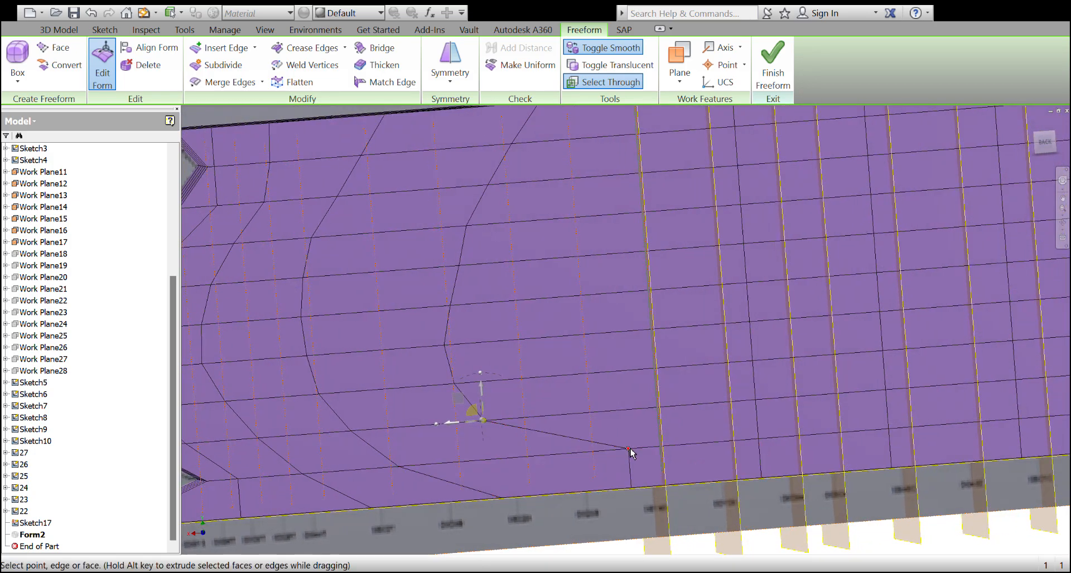
pyautogui.moveTo(598, 456); pyautogui.dragTo(541, 458)
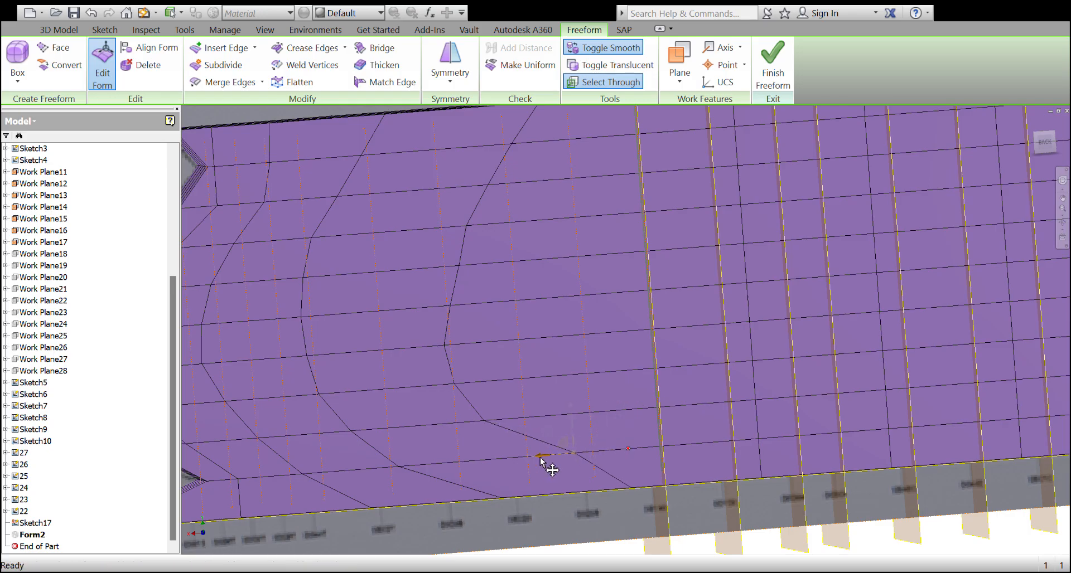
pyautogui.scroll(4, 553, 430)
pyautogui.scroll(-2, 555, 424)
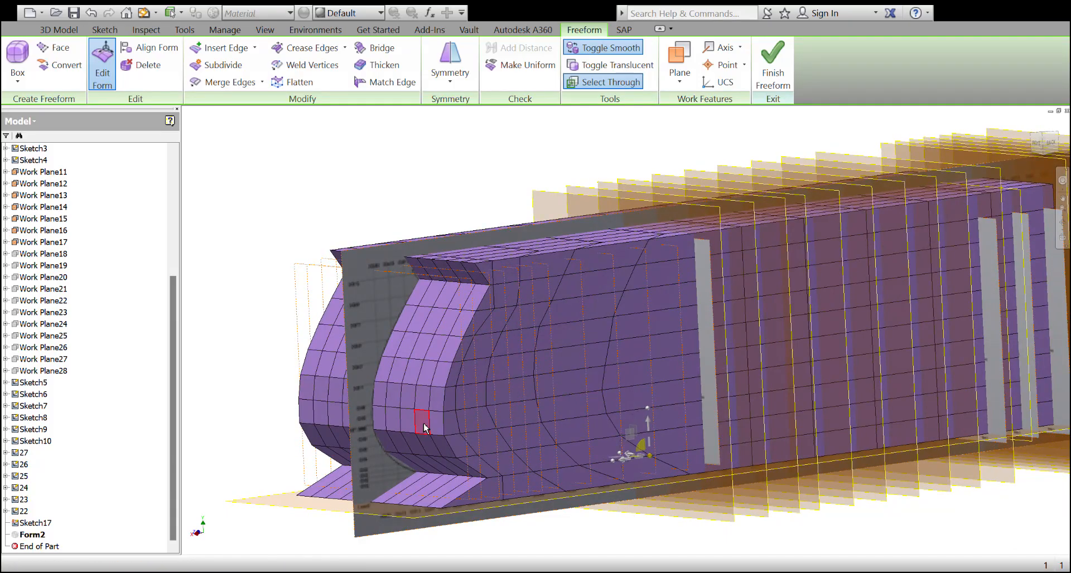
pyautogui.press('Escape')
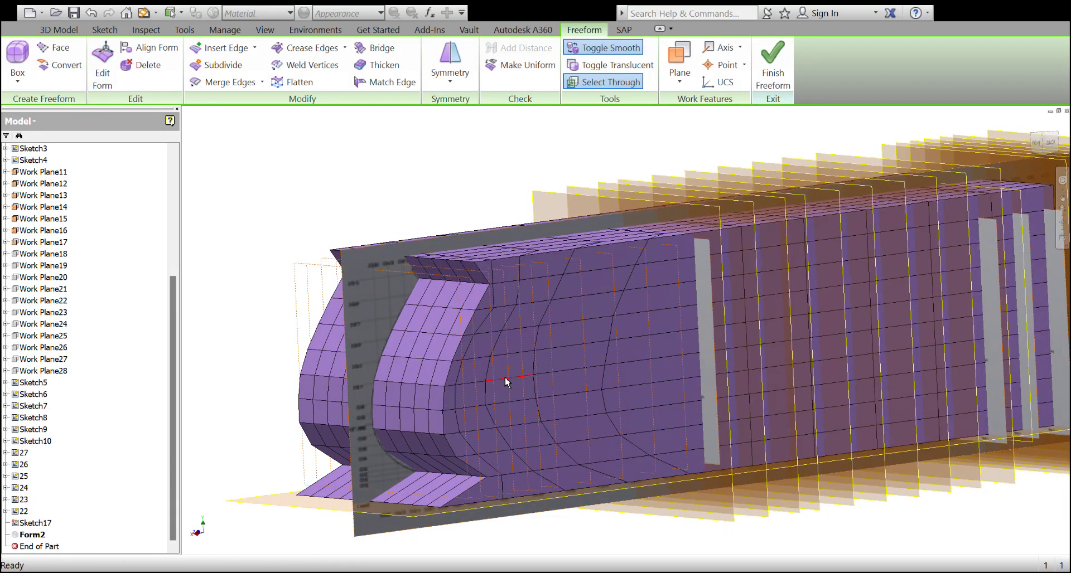
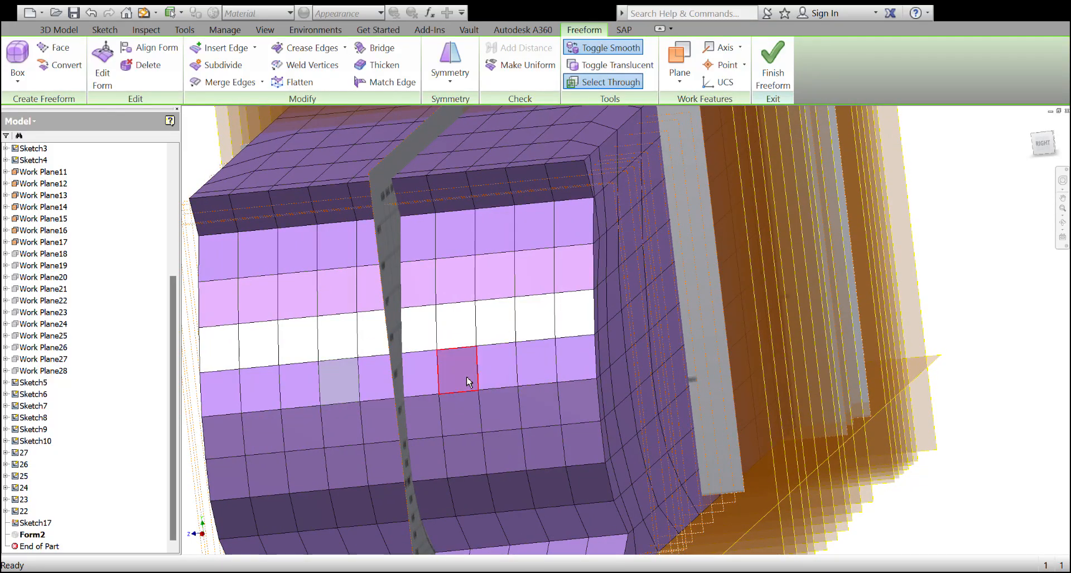
# Try to move a horizontal row of four end-face mesh faces toward the centre plane with Edit Form
pyautogui.keyDown('ctrl'); pyautogui.click(499, 377); pyautogui.keyUp('ctrl')
pyautogui.keyDown('ctrl'); pyautogui.click(540, 372); pyautogui.keyUp('ctrl')
pyautogui.keyDown('ctrl'); pyautogui.click(577, 368); pyautogui.keyUp('ctrl')
pyautogui.keyDown('ctrl'); pyautogui.click(574, 372); pyautogui.keyUp('ctrl')
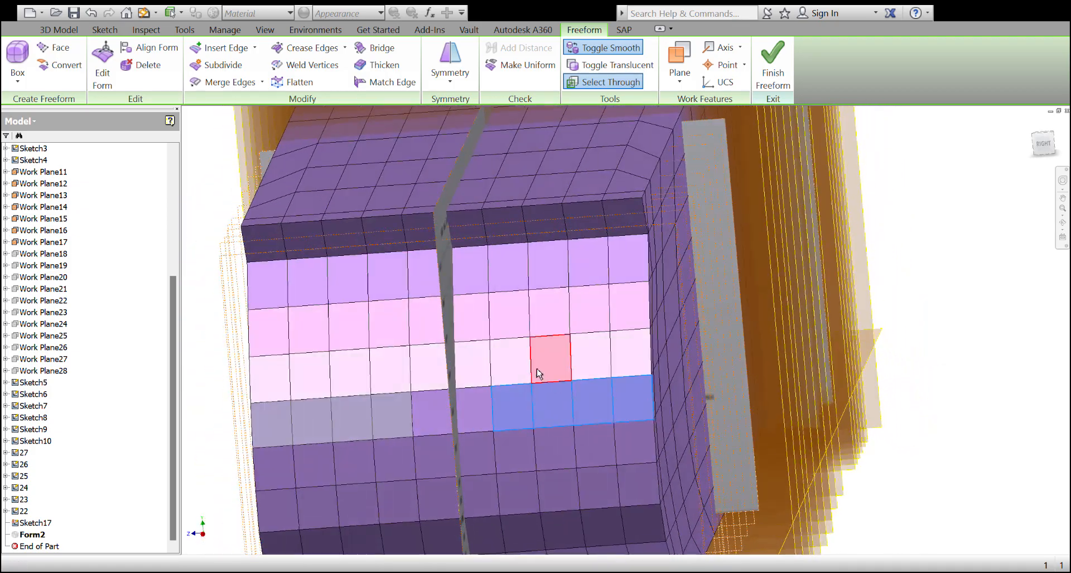
pyautogui.click(104, 66)
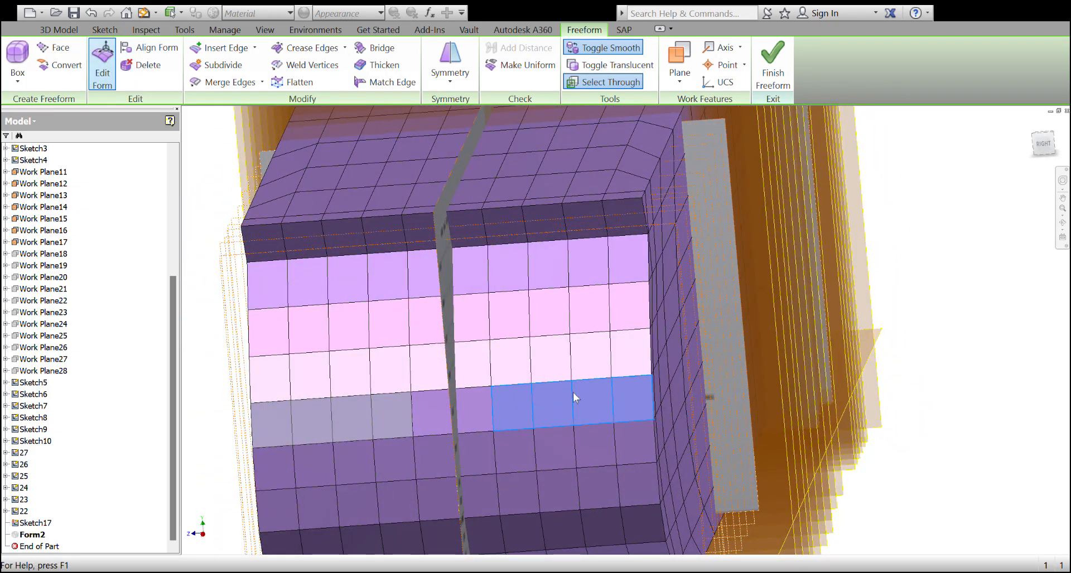
pyautogui.scroll(-10, 573, 393)
pyautogui.scroll(3, 515, 427)
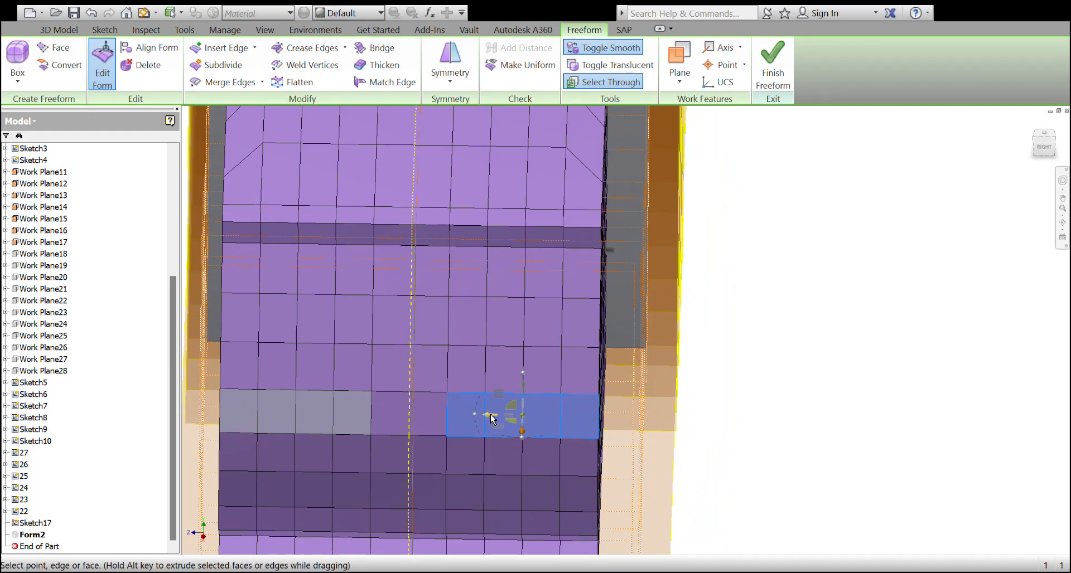
pyautogui.moveTo(491, 415); pyautogui.dragTo(462, 423)
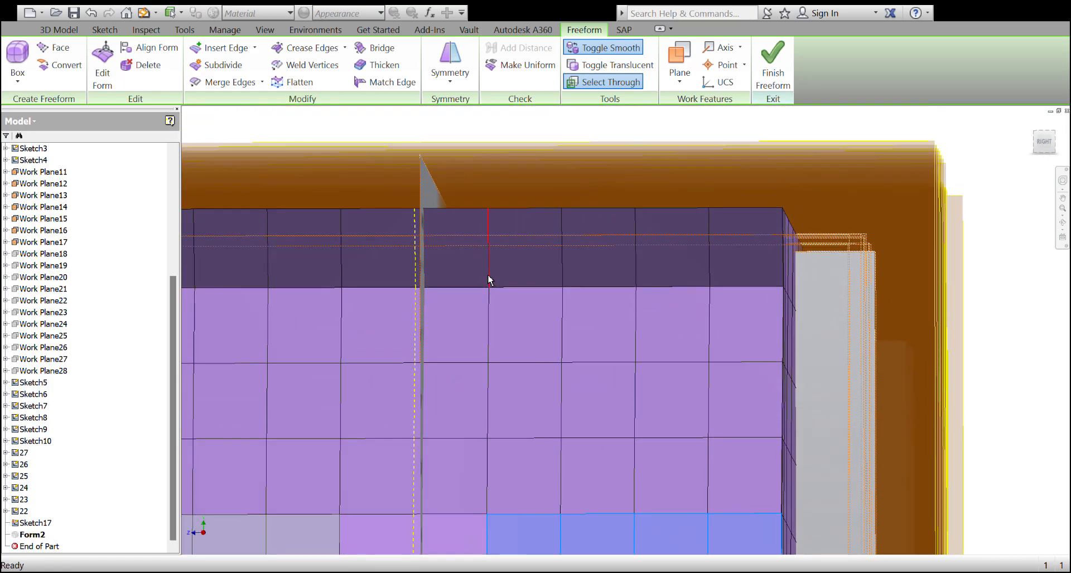
# Move the vertical edges nearest the centre plane in the end's upper dark strip and second light row close to that plane
pyautogui.click(488, 270)
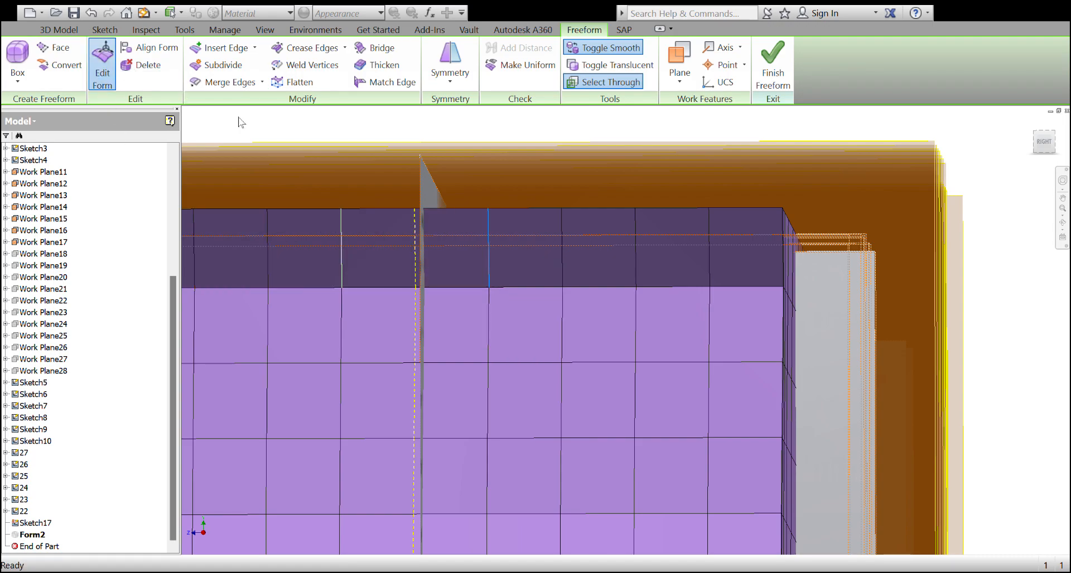
pyautogui.keyDown('shift'); pyautogui.moveTo(475, 264); pyautogui.dragTo(488, 452, button='middle'); pyautogui.keyUp('shift')
pyautogui.moveTo(451, 424); pyautogui.dragTo(399, 433)
pyautogui.moveTo(544, 443); pyautogui.dragTo(504, 386, button='middle')
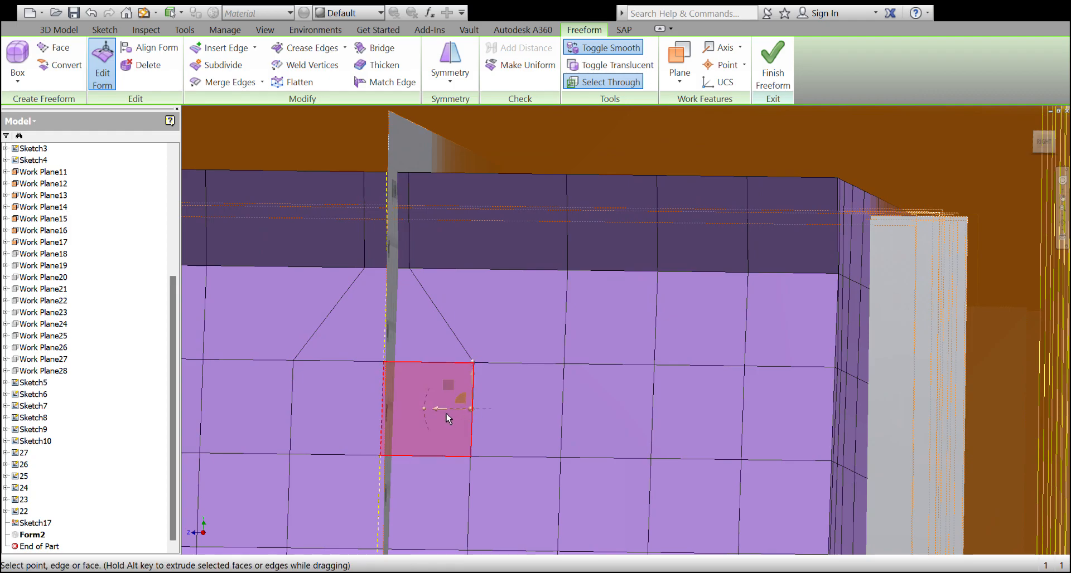
pyautogui.moveTo(441, 412); pyautogui.dragTo(369, 424)
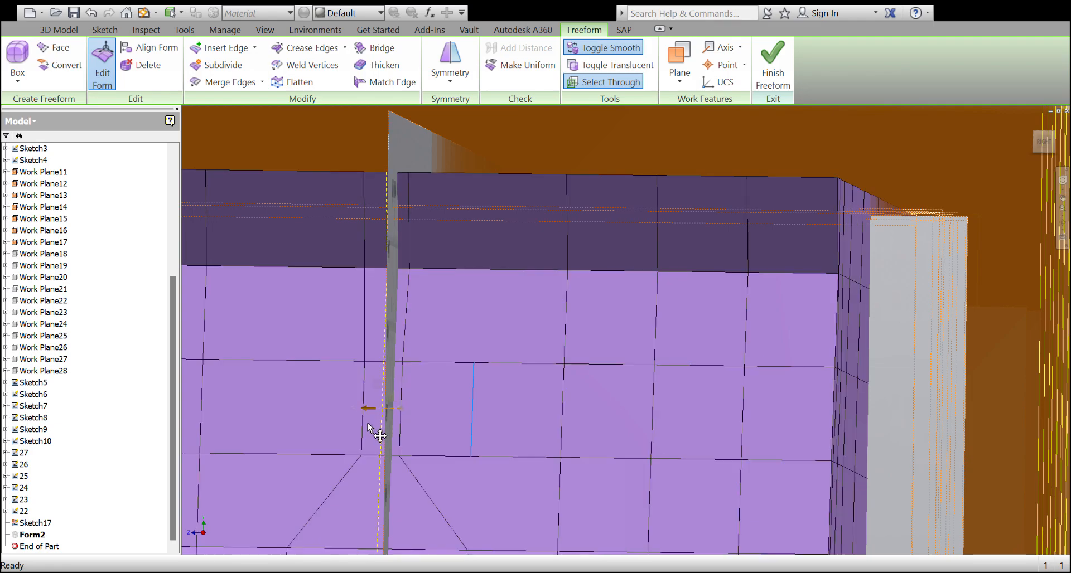
pyautogui.scroll(5, 485, 416)
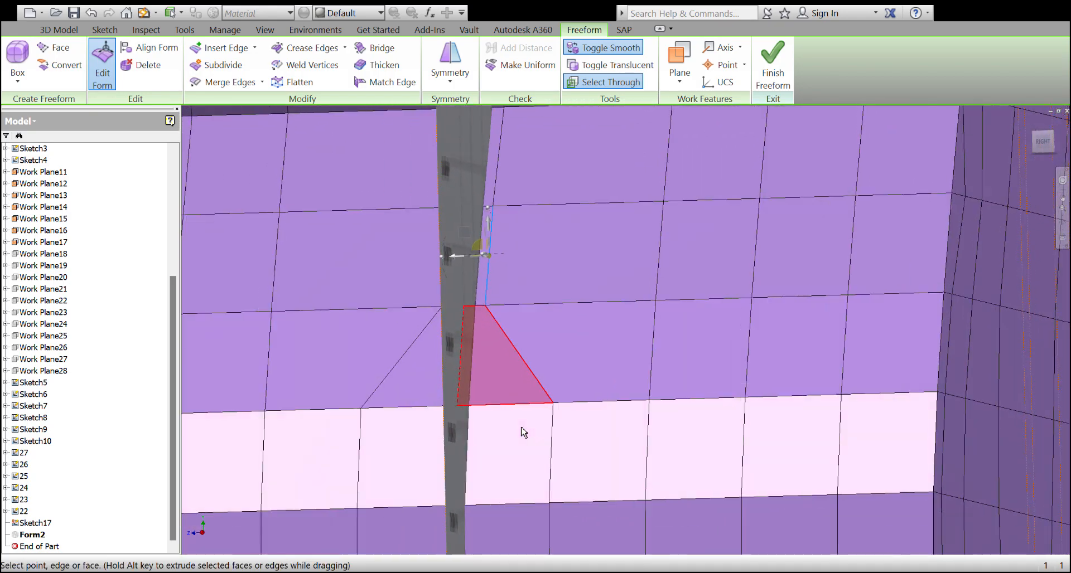
# Move the next two offset vertical edges down the end face toward the centre plane, aligning them with the edges above
pyautogui.click(553, 479)
pyautogui.moveTo(530, 472); pyautogui.dragTo(556, 475, button='middle')
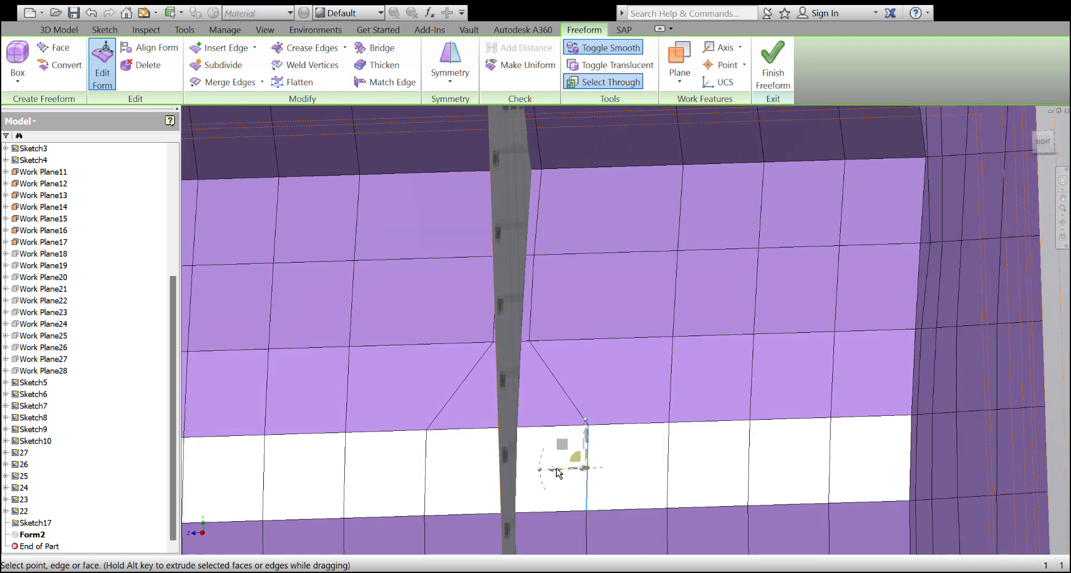
pyautogui.moveTo(556, 473); pyautogui.dragTo(493, 483)
pyautogui.scroll(2, 567, 446)
pyautogui.scroll(-1, 567, 444)
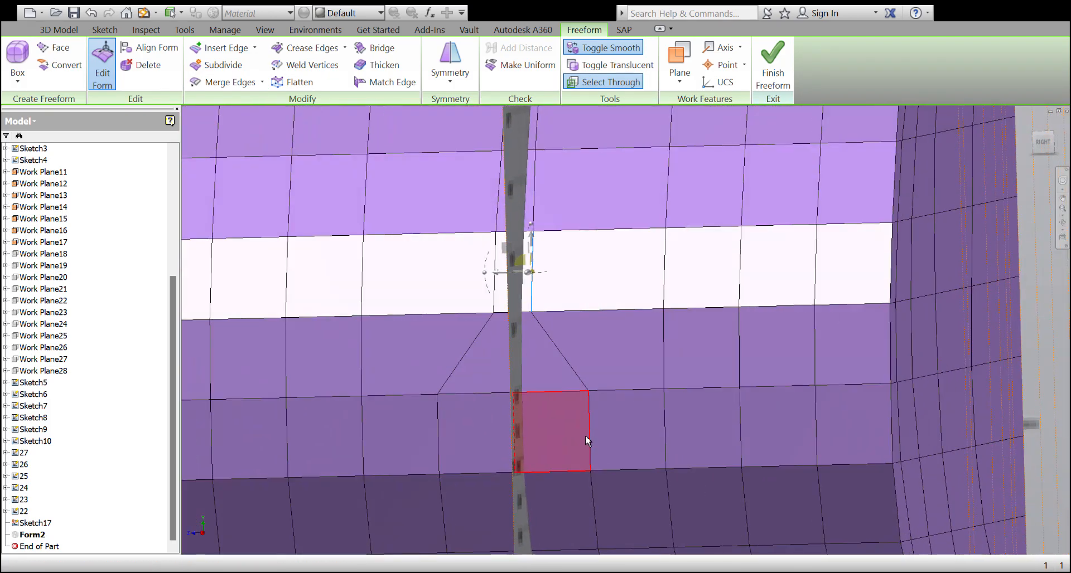
pyautogui.click(590, 433)
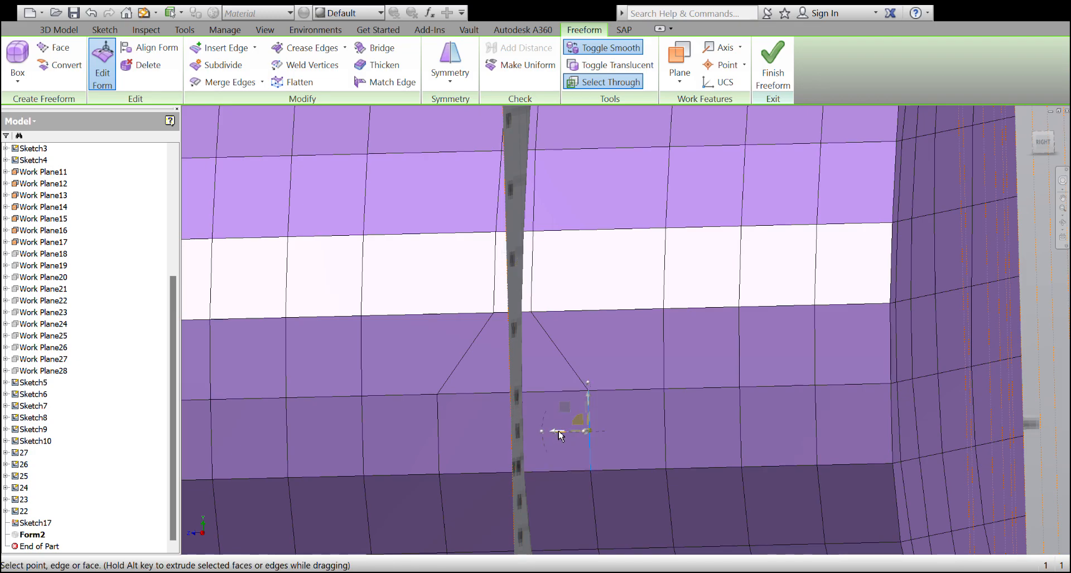
pyautogui.moveTo(545, 439); pyautogui.dragTo(515, 445)
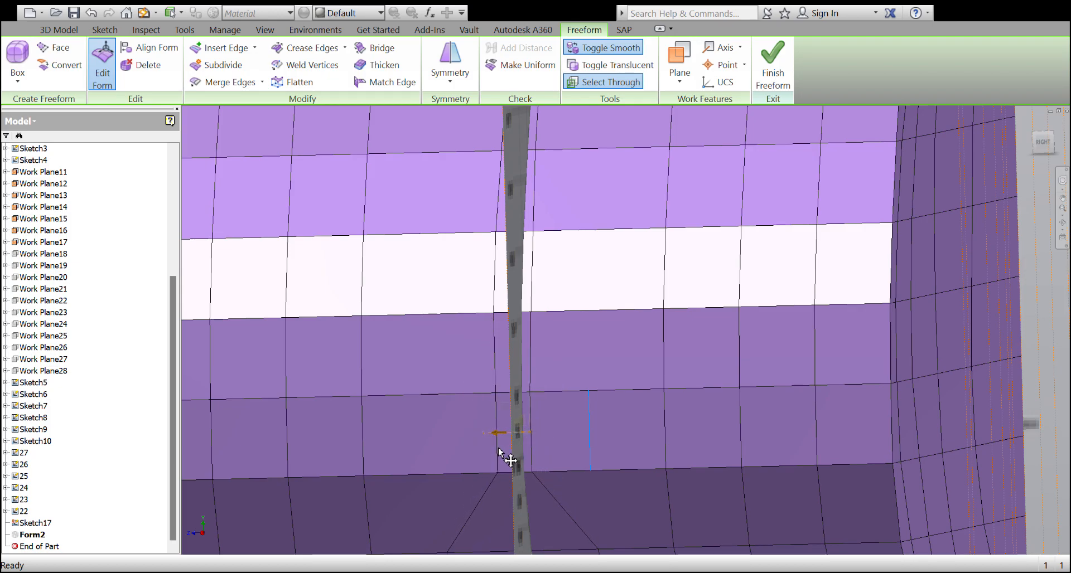
# Move the remaining lower edge and the bottom vertex beside the centre plane inward, completing the straight edge line down the end
pyautogui.scroll(3, 604, 456)
pyautogui.scroll(-4, 606, 454)
pyautogui.moveTo(630, 428); pyautogui.dragTo(641, 397, button='middle')
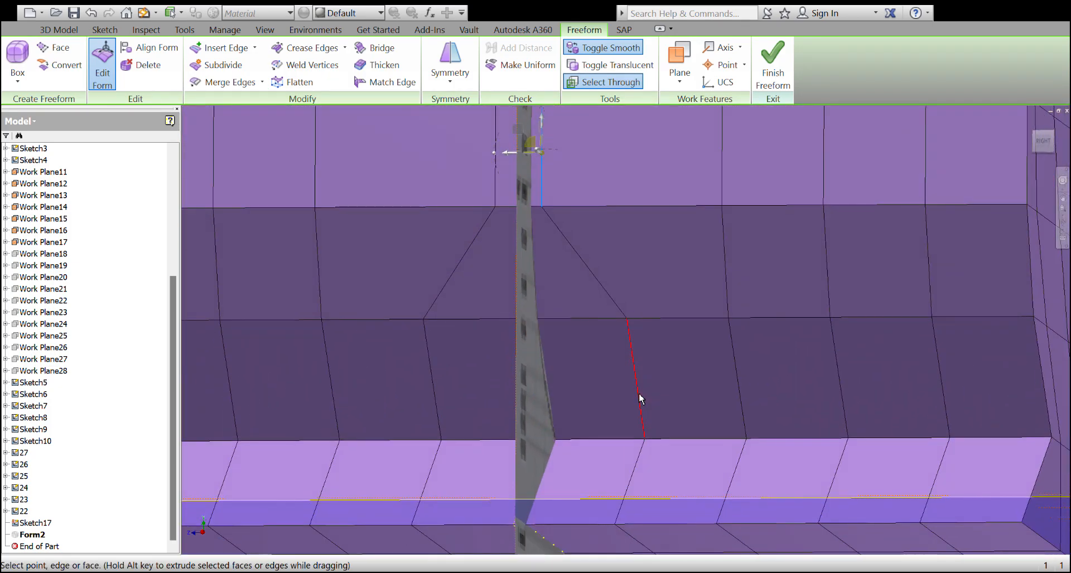
pyautogui.click(640, 397)
pyautogui.moveTo(603, 384); pyautogui.dragTo(525, 397)
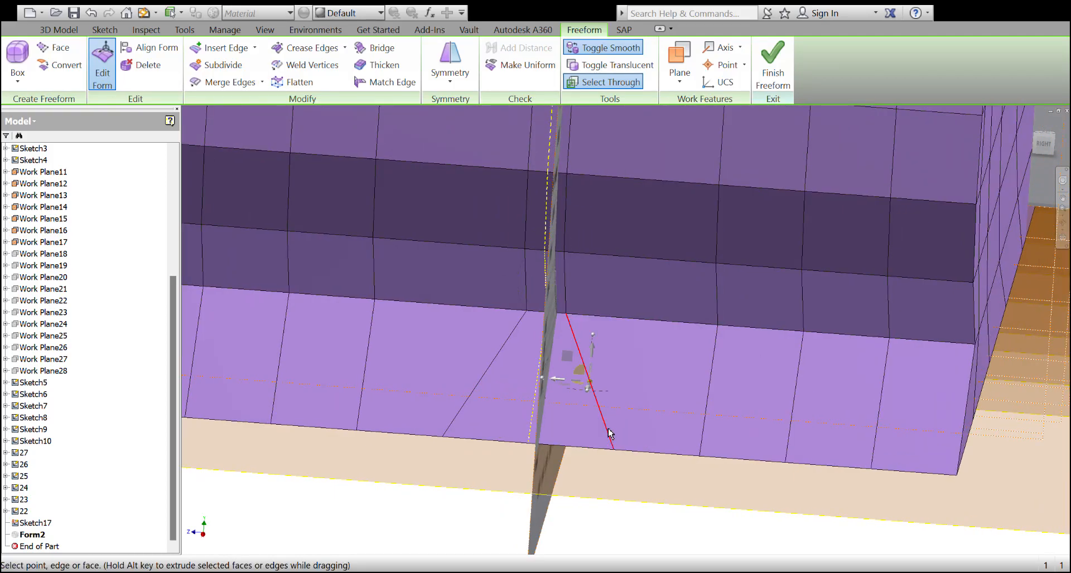
pyautogui.click(607, 425)
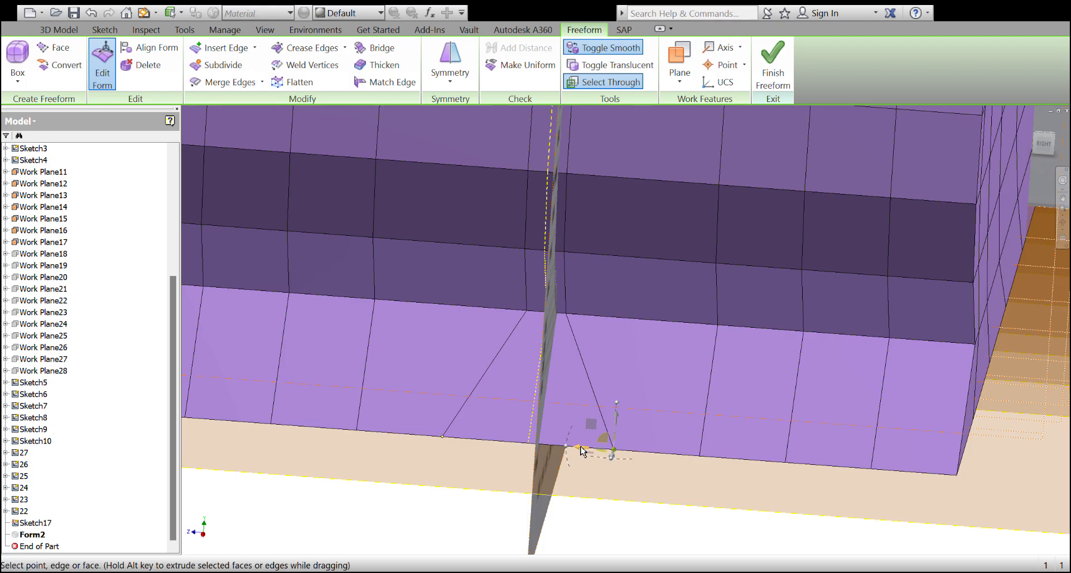
pyautogui.moveTo(582, 451); pyautogui.dragTo(521, 452)
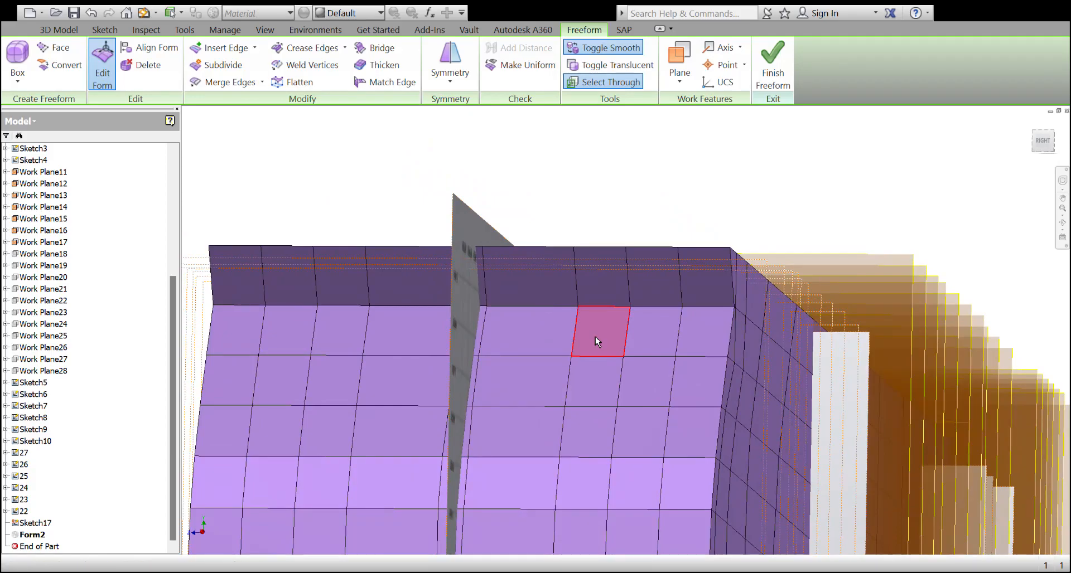
# Try to shift the second row of four end faces on one side toward the centre plane
pyautogui.click(541, 338)
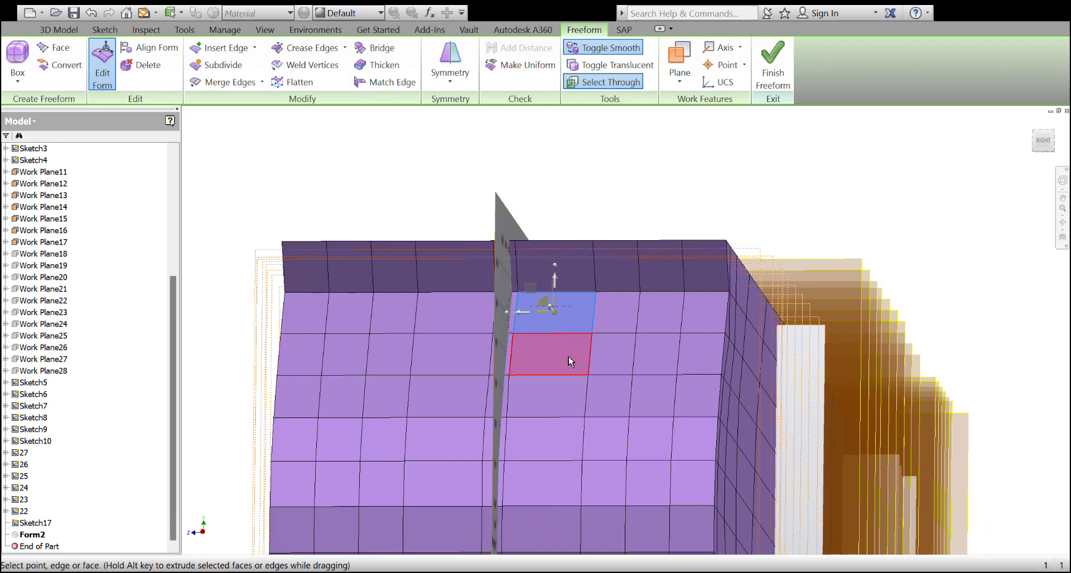
pyautogui.keyDown('ctrl'); pyautogui.click(567, 357); pyautogui.keyUp('ctrl')
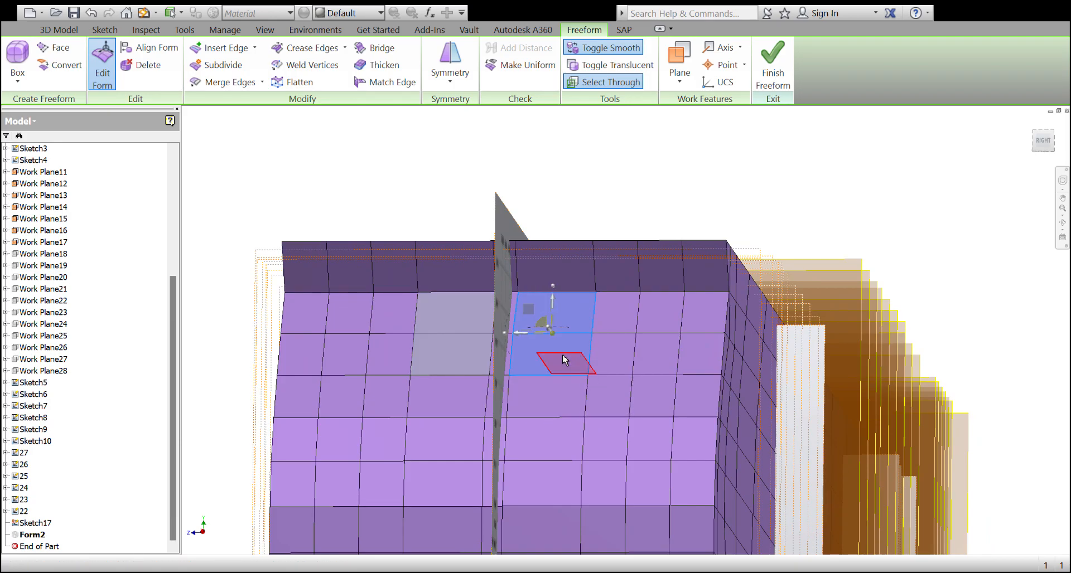
pyautogui.click(563, 358)
pyautogui.keyDown('ctrl'); pyautogui.click(612, 360); pyautogui.keyUp('ctrl')
pyautogui.keyDown('ctrl'); pyautogui.click(650, 364); pyautogui.keyUp('ctrl')
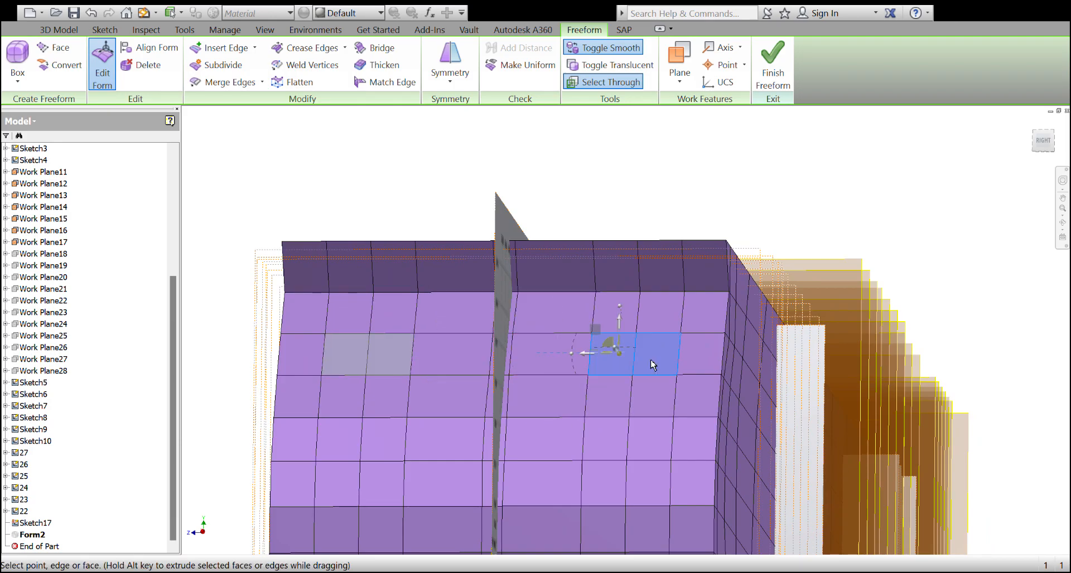
pyautogui.keyDown('ctrl'); pyautogui.click(701, 366); pyautogui.keyUp('ctrl')
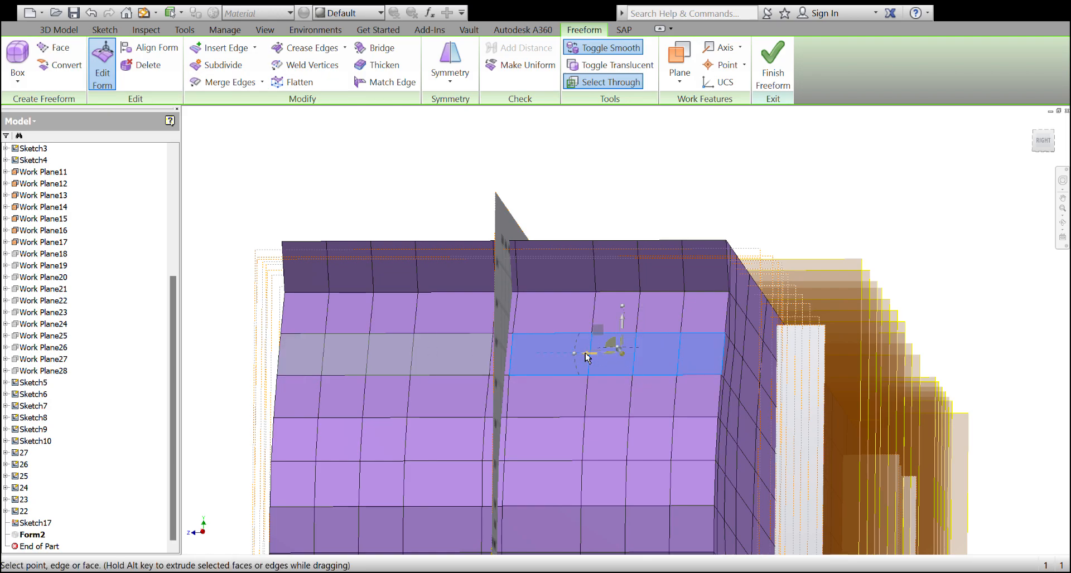
pyautogui.moveTo(593, 359)
pyautogui.mouseDown()
pyautogui.moveTo(567, 364)
pyautogui.moveTo(585, 365)
pyautogui.mouseUp()
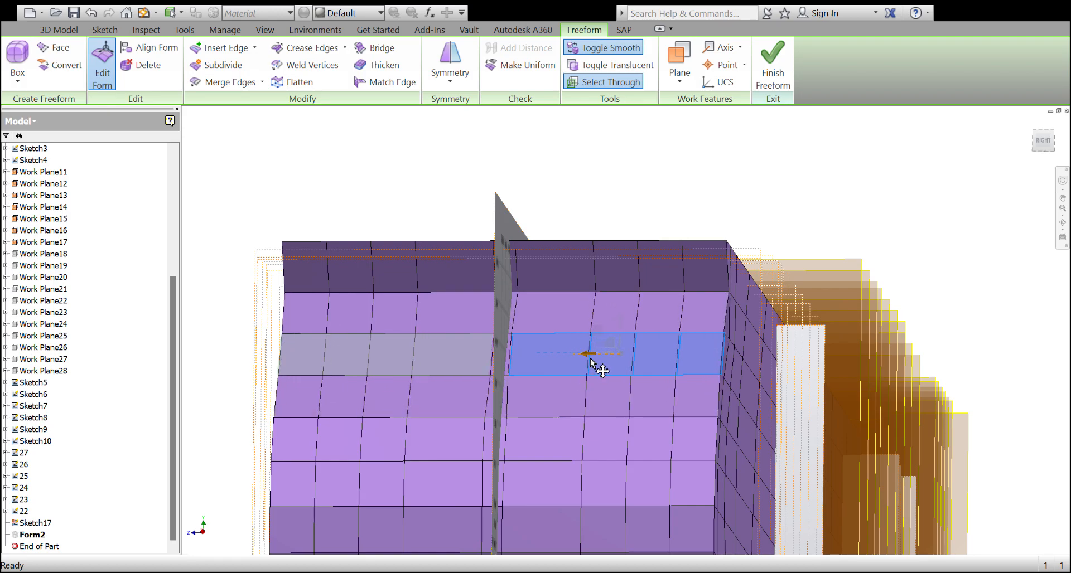
pyautogui.keyDown('shift'); pyautogui.moveTo(599, 368); pyautogui.dragTo(634, 364, button='middle'); pyautogui.keyUp('shift')
# Try to move the upper light-row face beside the centre plane toward that plane, and undo the move
pyautogui.click(663, 405)
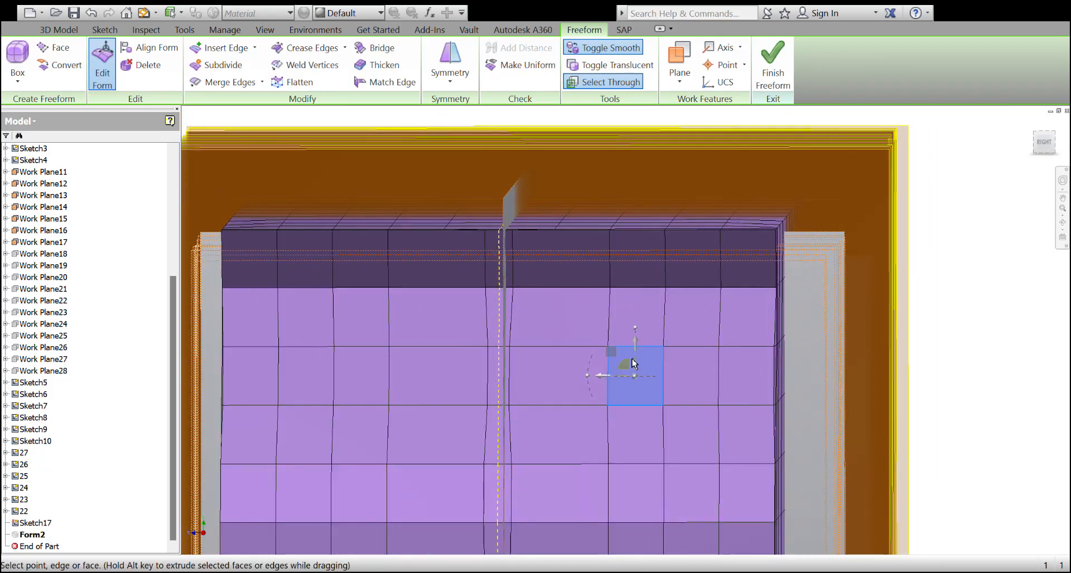
pyautogui.click(624, 325)
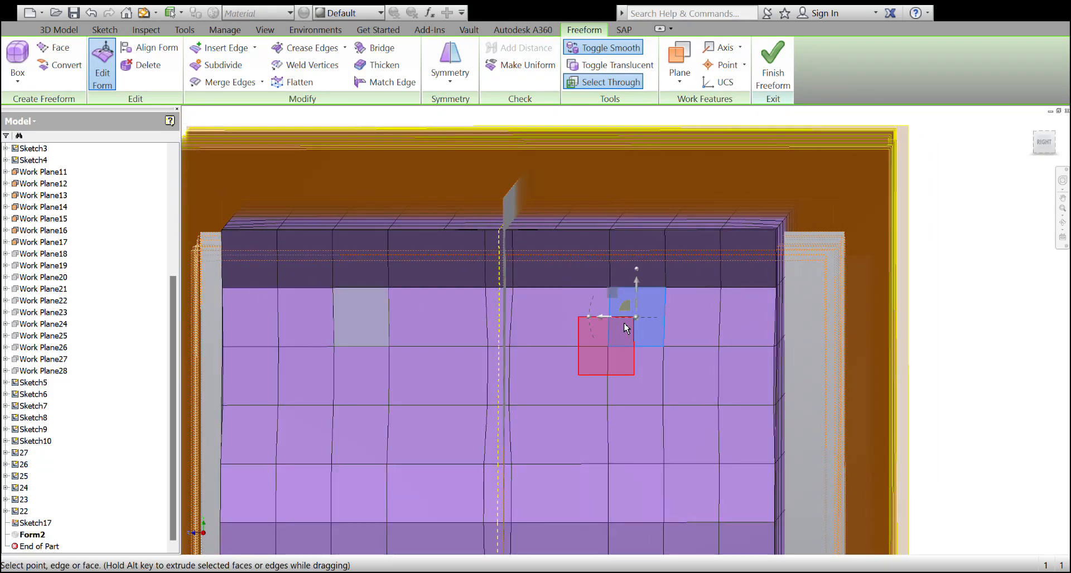
pyautogui.click(568, 314)
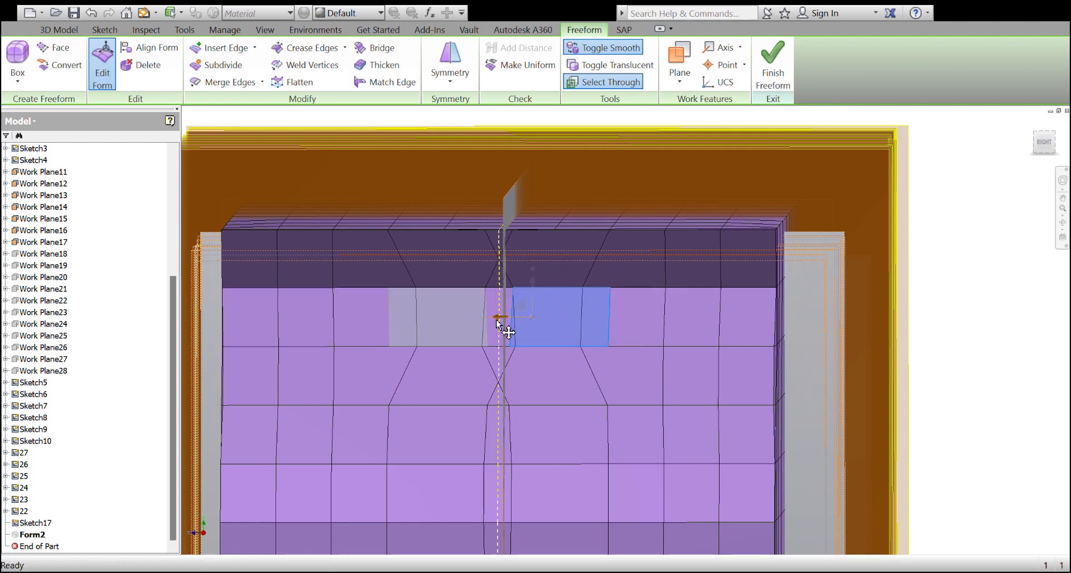
pyautogui.moveTo(497, 321); pyautogui.dragTo(495, 321)
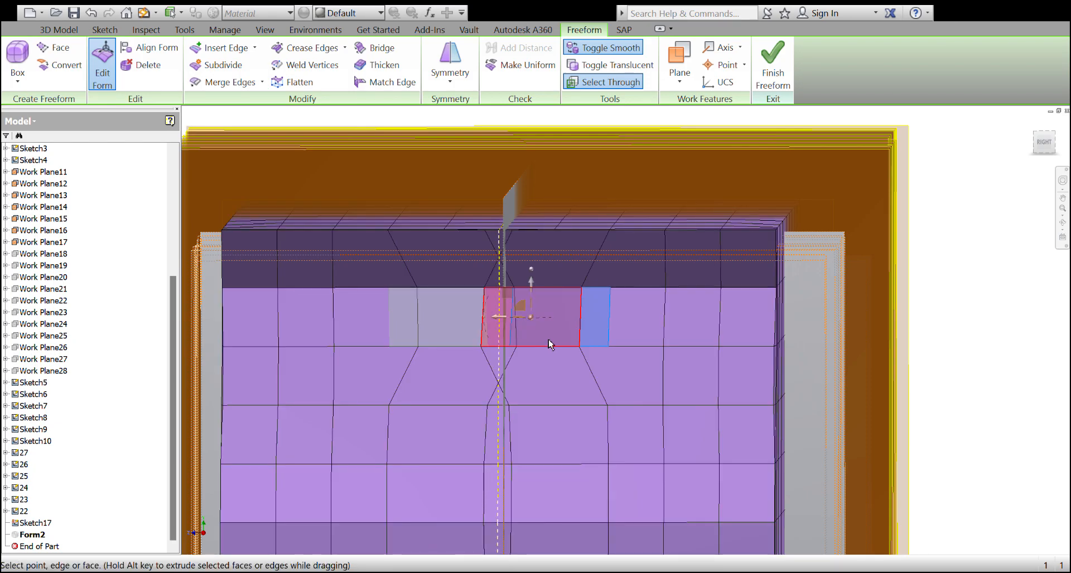
pyautogui.hotkey('ctrl', 'z')
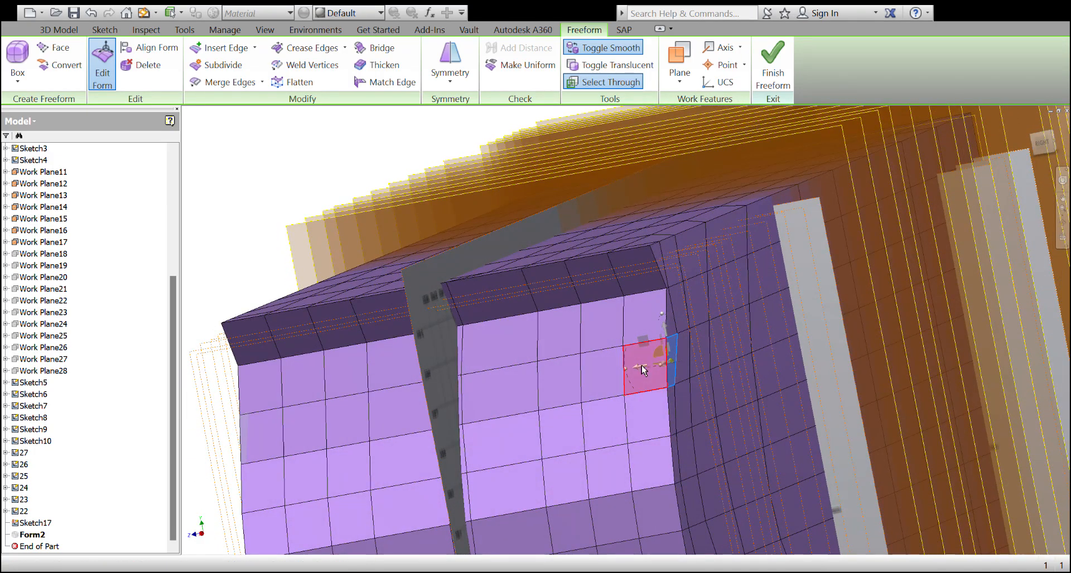
# Move the narrow side face at the end's corner in the second light row inward toward the centre
pyautogui.moveTo(642, 370); pyautogui.dragTo(611, 380)
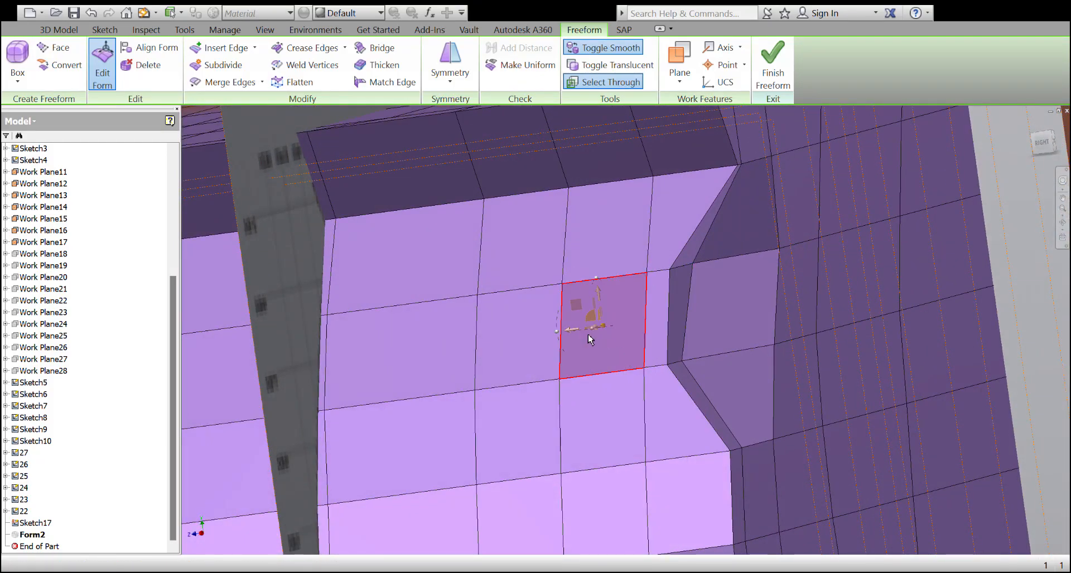
# Try to move an inner vertical edge of the second light row toward the outer corner, and undo the move
pyautogui.click(567, 326)
pyautogui.moveTo(558, 333)
pyautogui.mouseDown()
pyautogui.moveTo(535, 341)
pyautogui.moveTo(576, 327)
pyautogui.mouseUp()
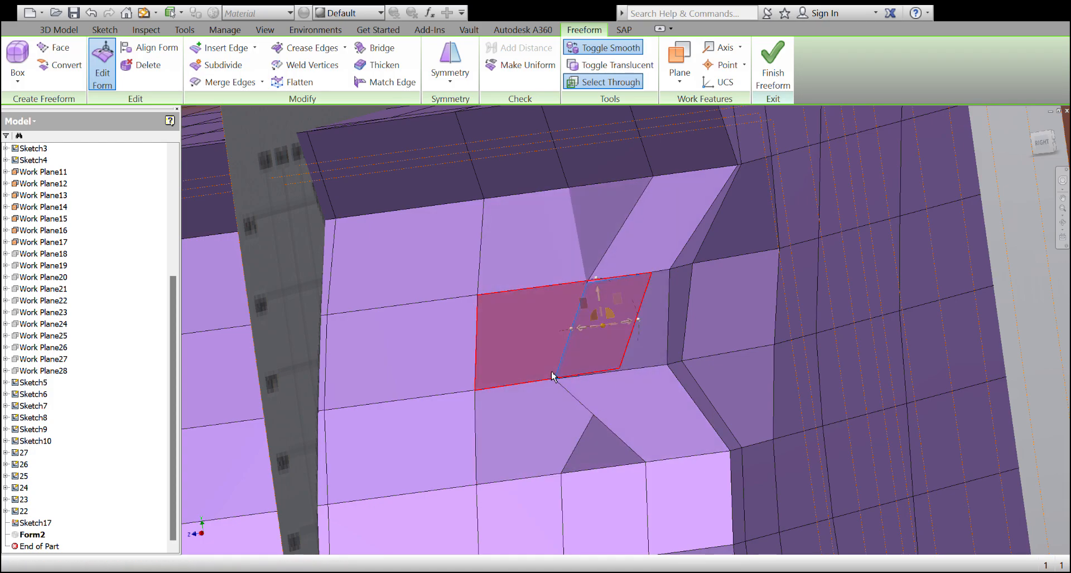
pyautogui.hotkey('ctrl', 'z')
pyautogui.scroll(3, 549, 357)
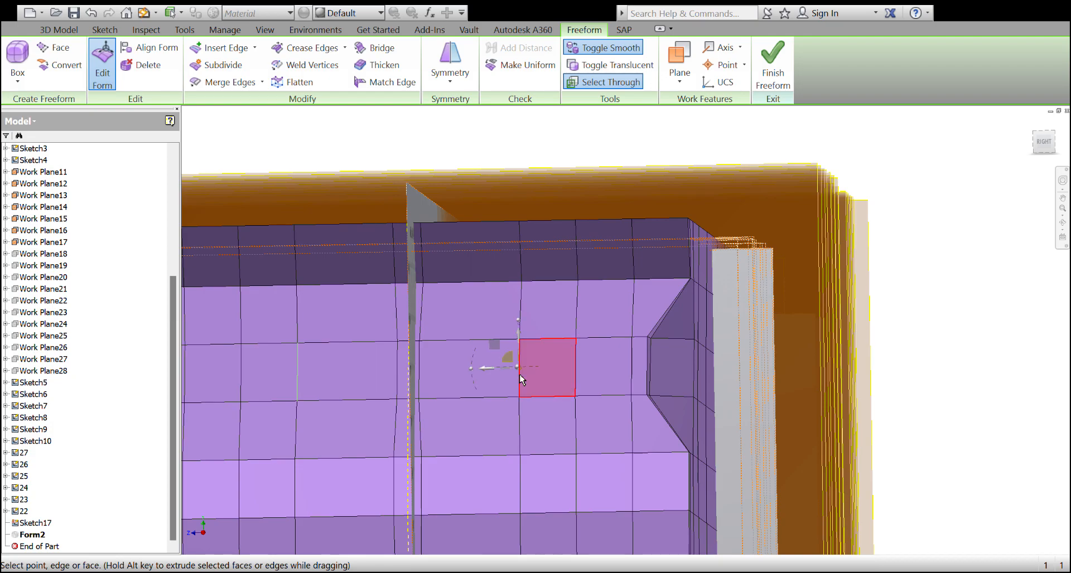
# Try to move the inner vertical edge and the outer faces of the second light row toward the centre plane, then undo both moves
pyautogui.moveTo(487, 376); pyautogui.dragTo(409, 380)
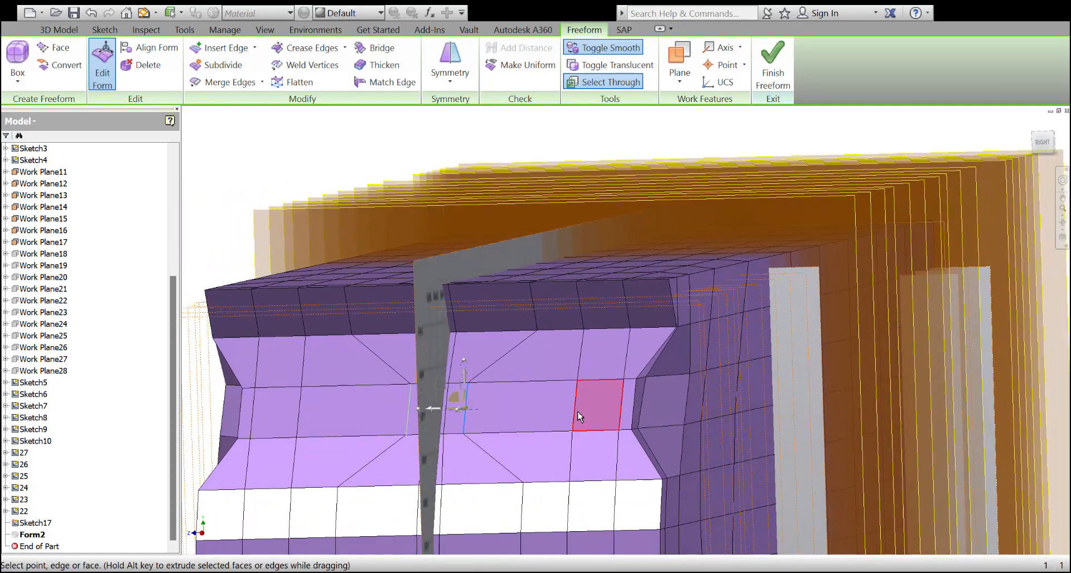
pyautogui.click(517, 407)
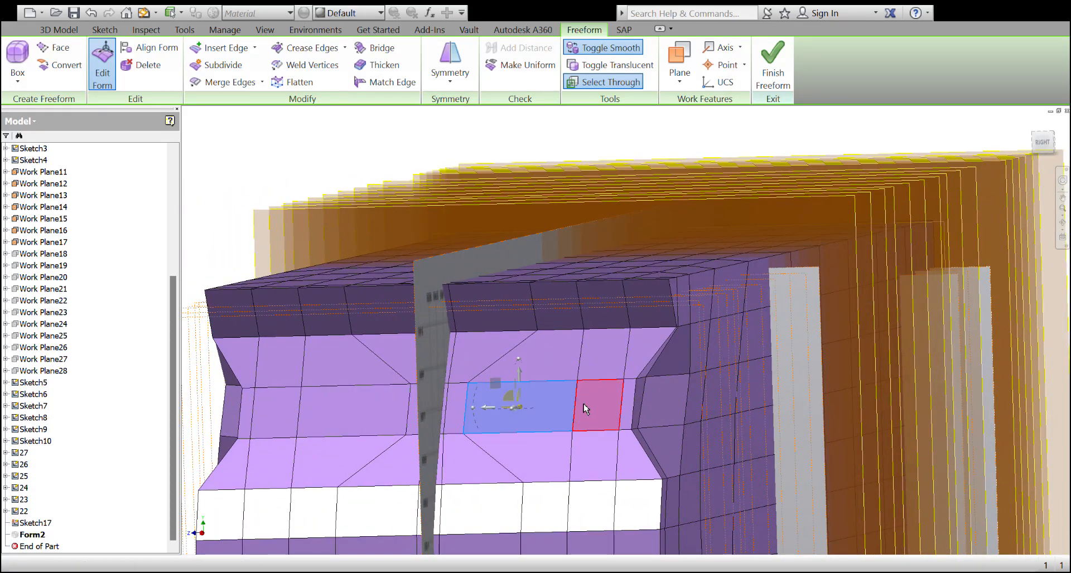
pyautogui.keyDown('ctrl'); pyautogui.click(597, 408); pyautogui.keyUp('ctrl')
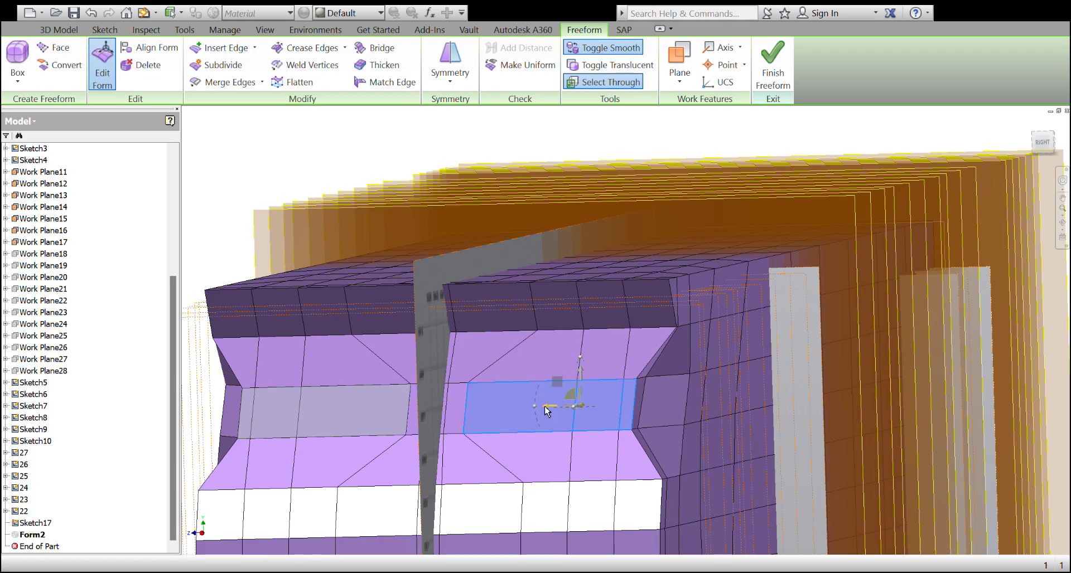
pyautogui.moveTo(550, 407); pyautogui.dragTo(506, 396)
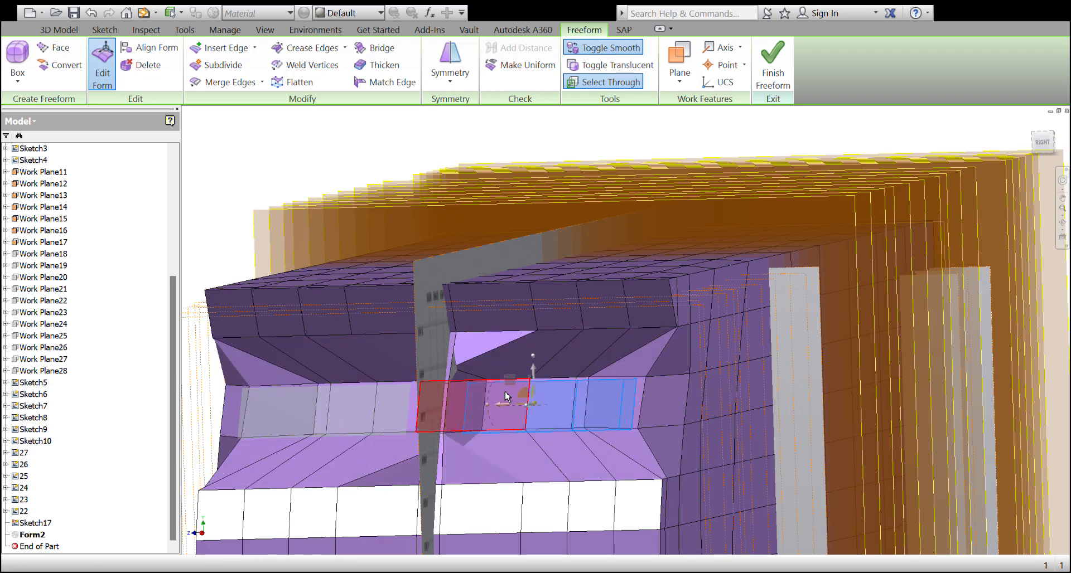
pyautogui.hotkey('ctrl', 'z')
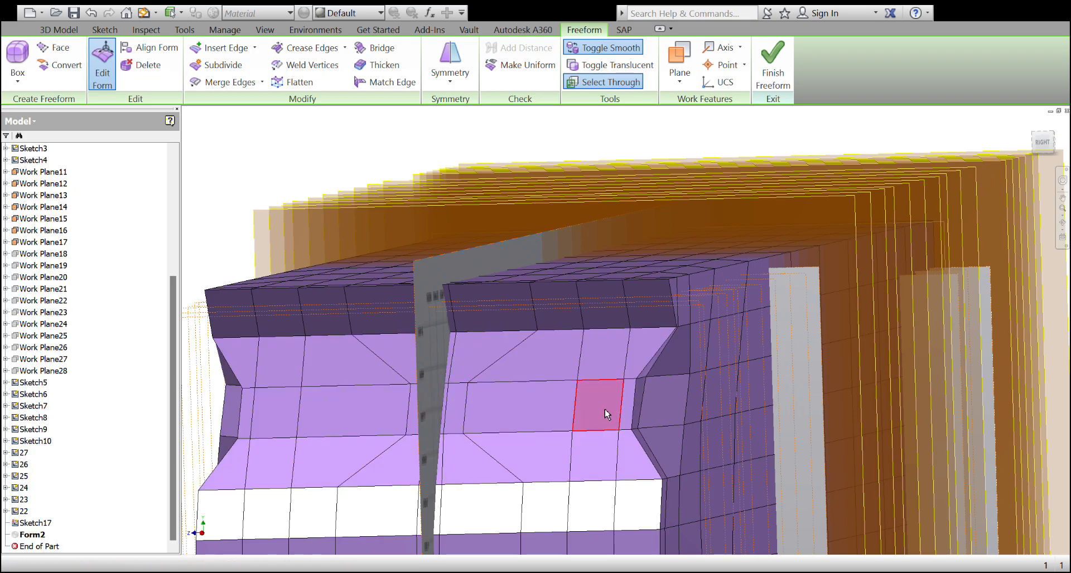
pyautogui.hotkey('ctrl', 'z')
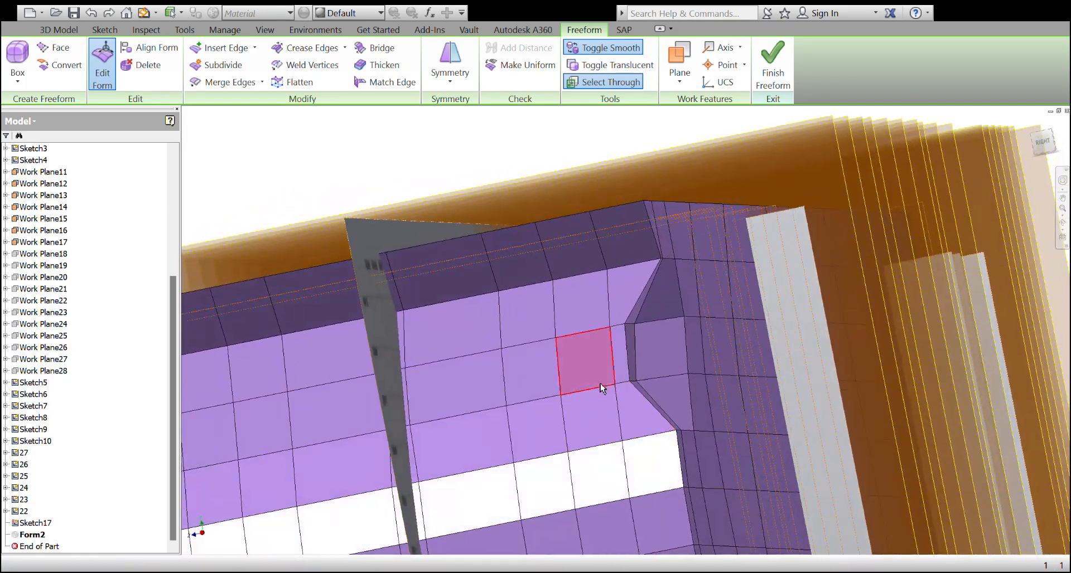
# Nudge the face beside the centre plane in the second light row slightly toward that plane
pyautogui.click(600, 371)
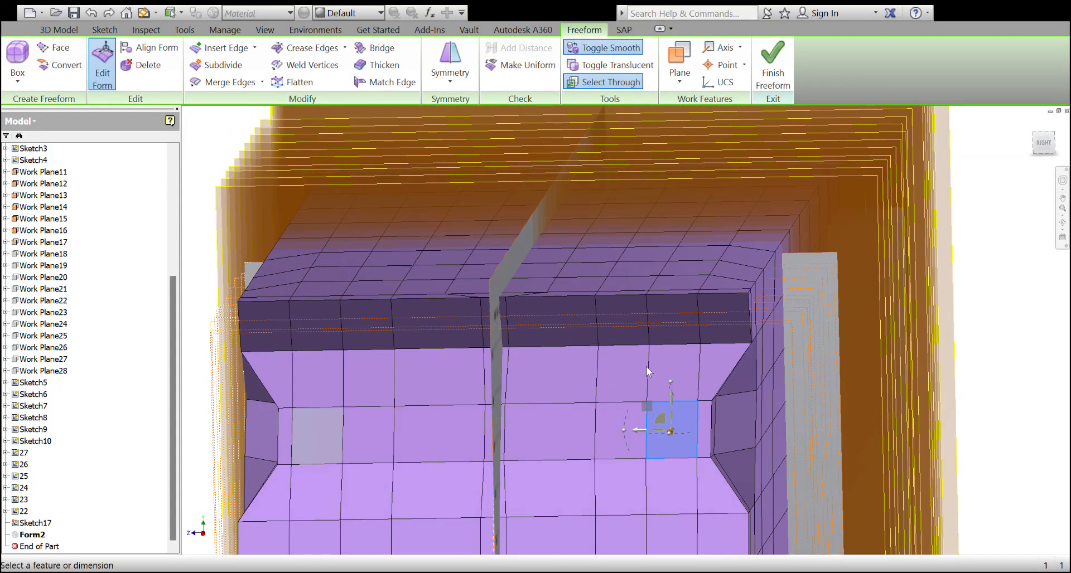
pyautogui.press('Escape')
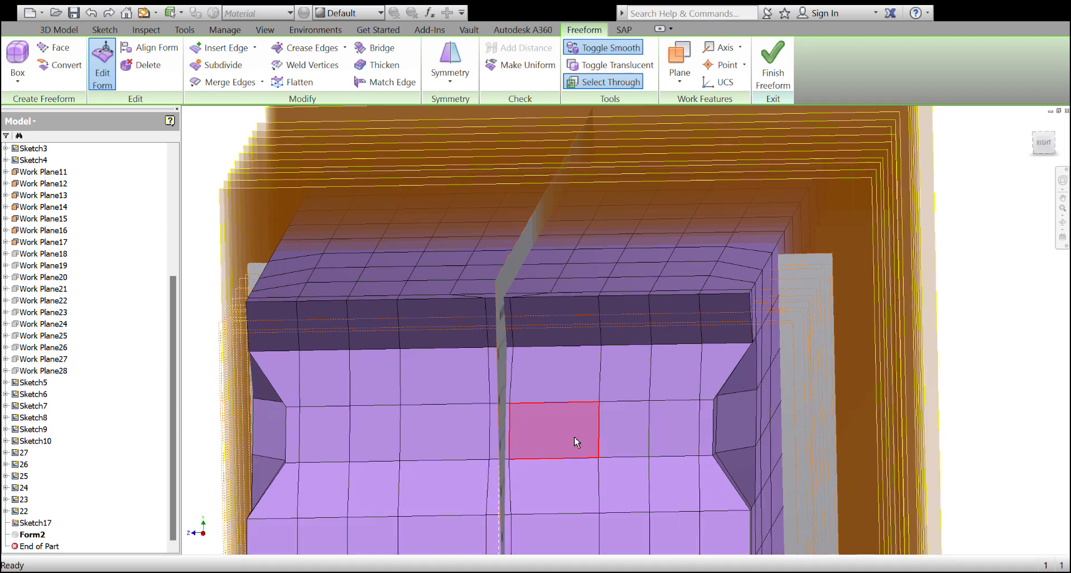
pyautogui.click(573, 437)
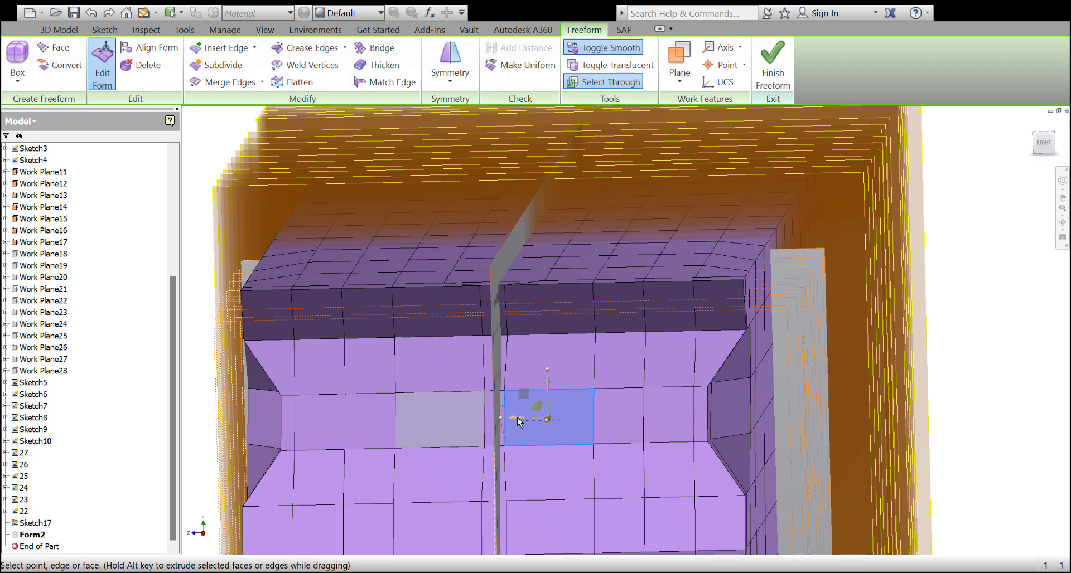
pyautogui.moveTo(517, 417)
pyautogui.mouseDown()
pyautogui.moveTo(487, 427)
pyautogui.moveTo(508, 419)
pyautogui.mouseUp()
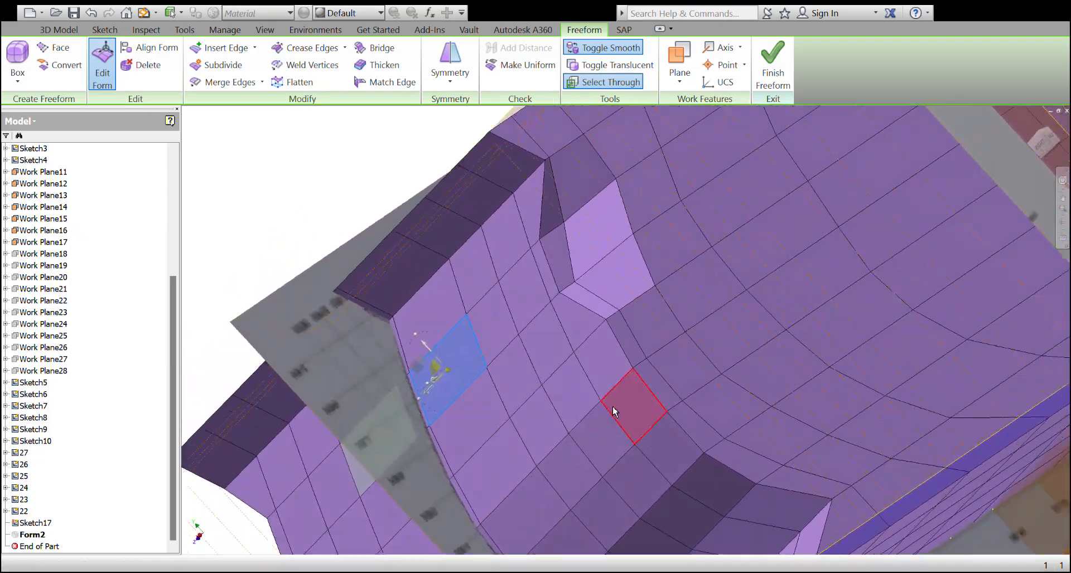
# Try to move the narrow side face just below the corner notch inward, and undo the move
pyautogui.click(581, 418)
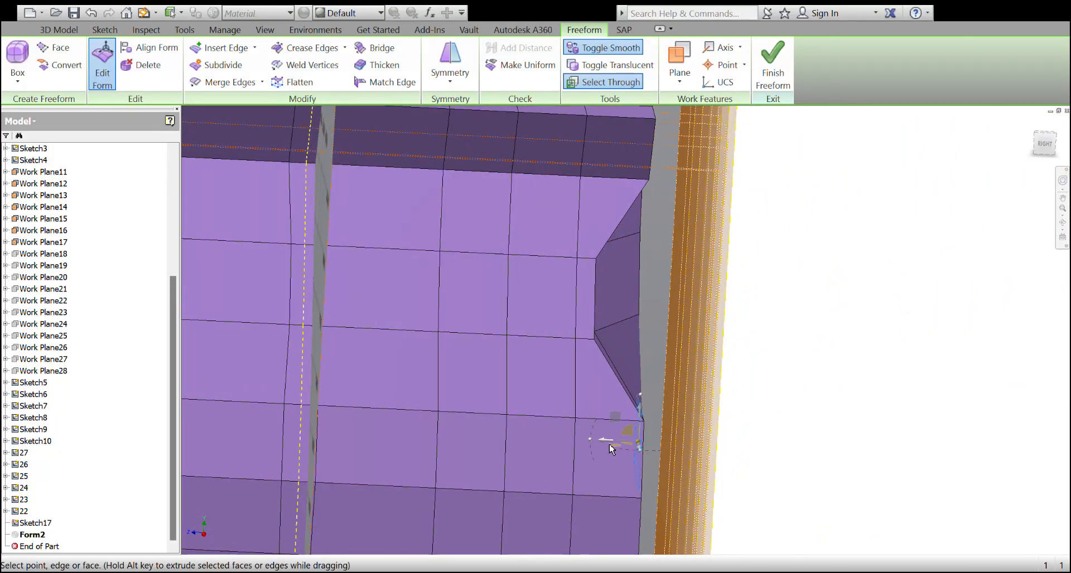
pyautogui.moveTo(608, 440); pyautogui.dragTo(573, 438)
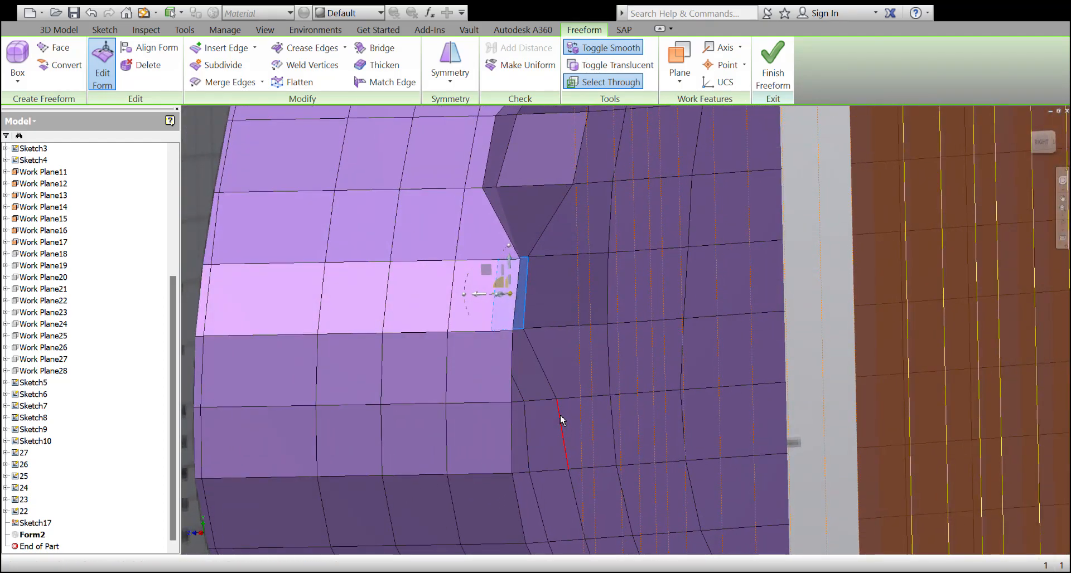
pyautogui.hotkey('ctrl', 'z')
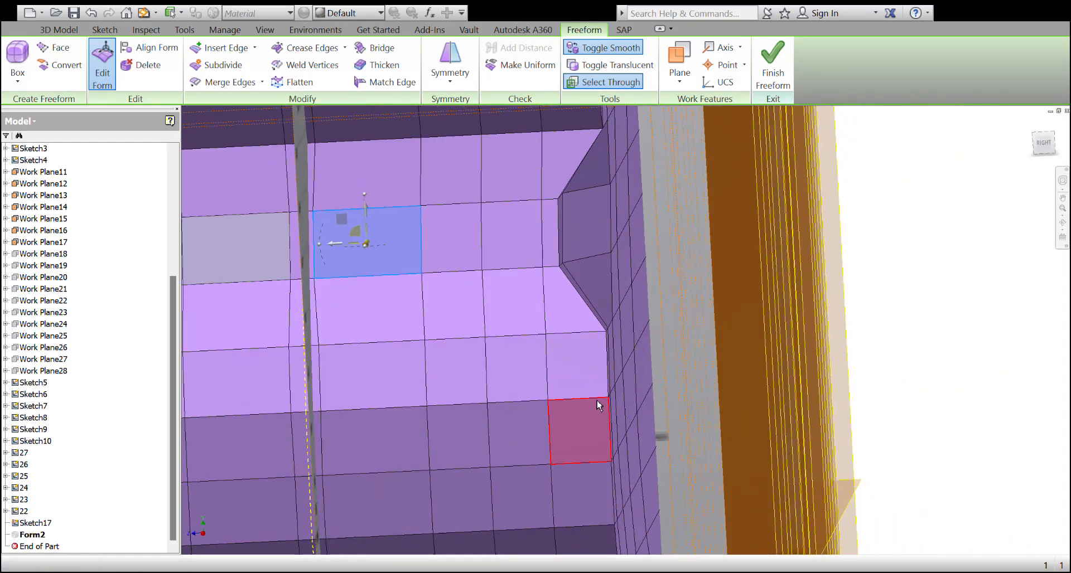
# Move the outermost end face and the inner vertical edge of the row below the corner notch inward toward the centre plane
pyautogui.click(589, 384)
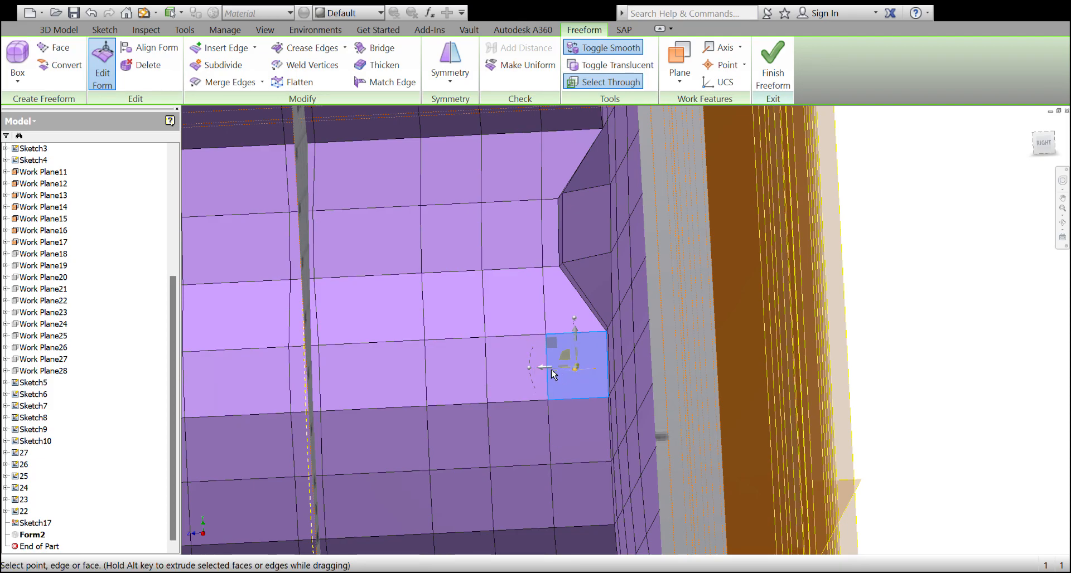
pyautogui.moveTo(545, 369); pyautogui.dragTo(504, 377)
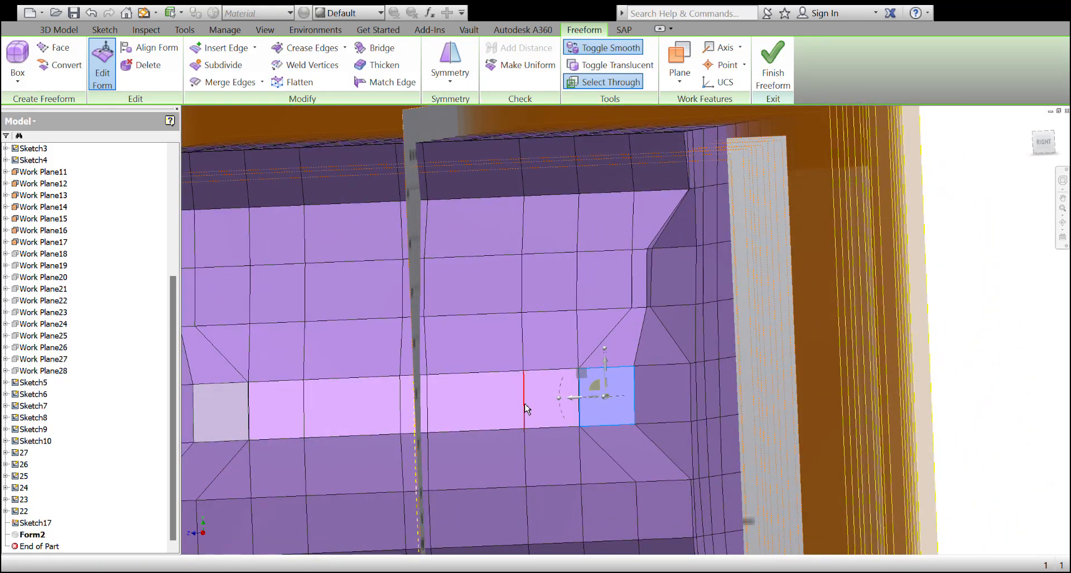
pyautogui.click(523, 410)
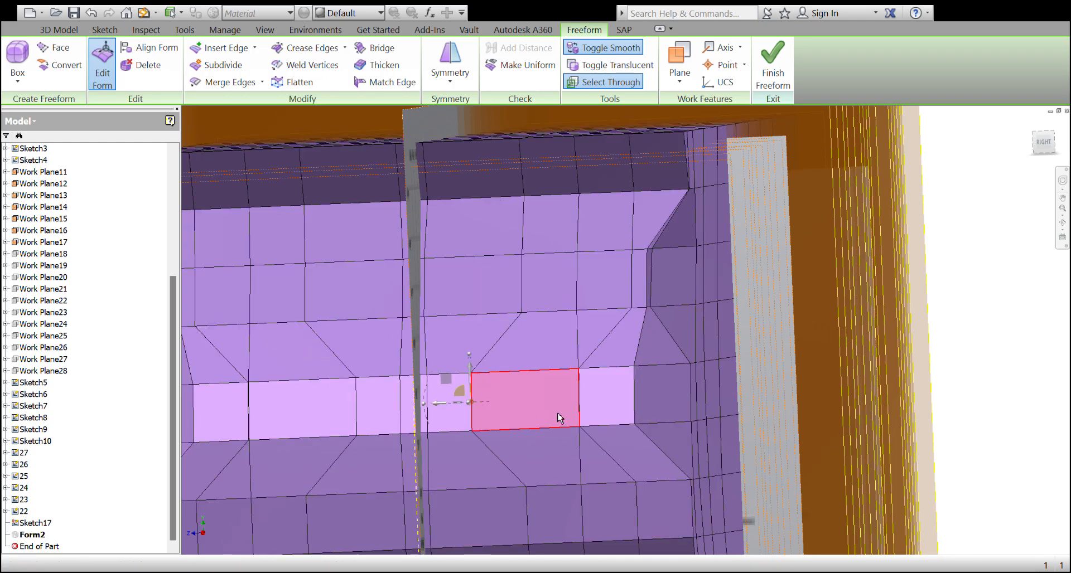
pyautogui.click(598, 407)
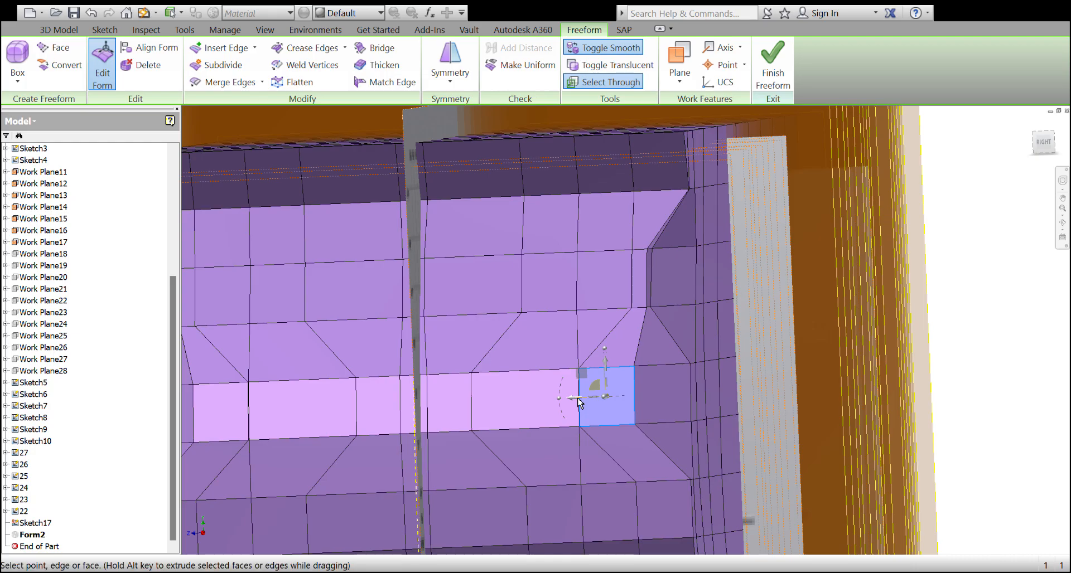
pyautogui.moveTo(575, 401); pyautogui.dragTo(506, 403)
# Shift an outer edge beside the notch and the vertices on both sides of it toward the centre plane
pyautogui.keyDown('shift'); pyautogui.moveTo(505, 403); pyautogui.dragTo(612, 297, button='middle'); pyautogui.keyUp('shift')
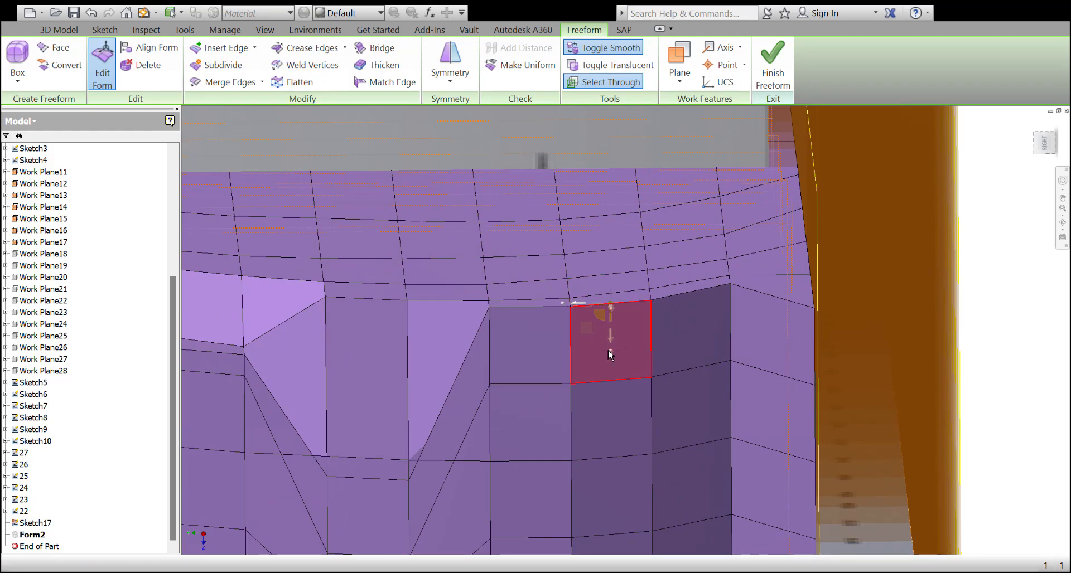
pyautogui.moveTo(610, 342); pyautogui.dragTo(612, 427)
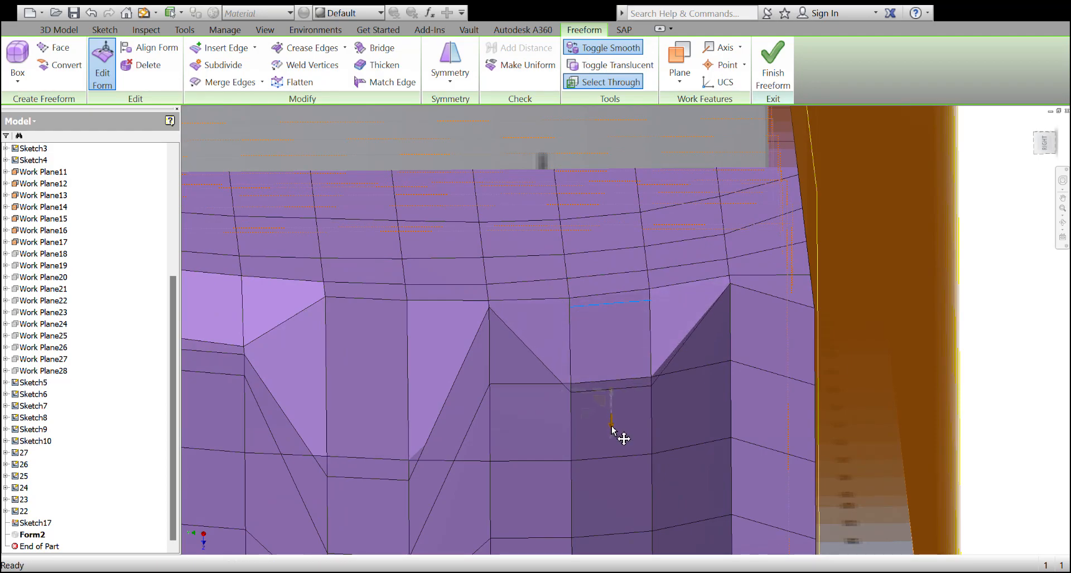
pyautogui.keyDown('shift'); pyautogui.moveTo(591, 405); pyautogui.dragTo(514, 324, button='middle'); pyautogui.keyUp('shift')
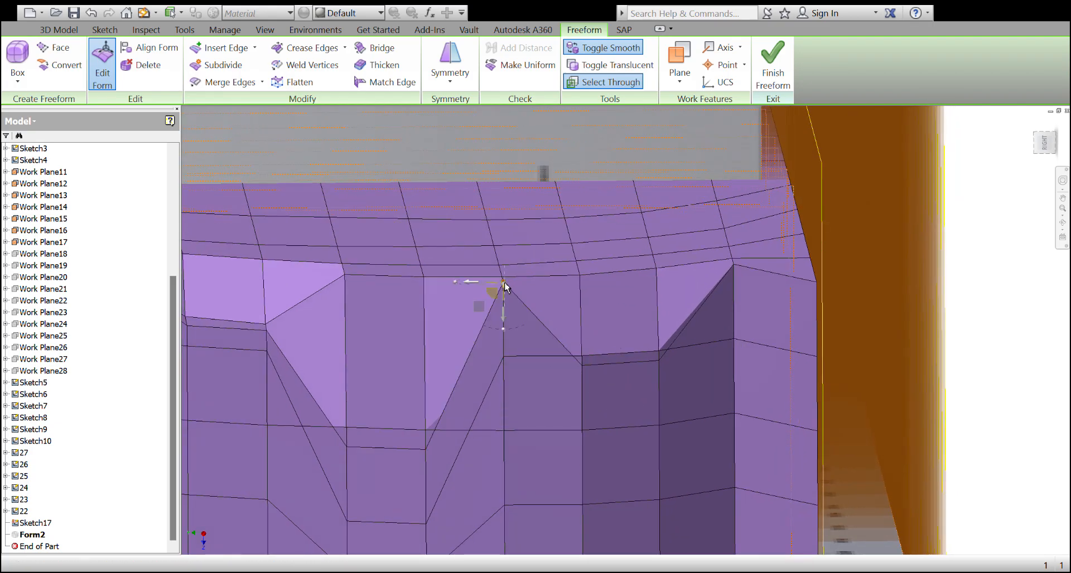
pyautogui.moveTo(503, 330); pyautogui.dragTo(509, 427)
pyautogui.keyDown('shift'); pyautogui.moveTo(533, 409); pyautogui.dragTo(674, 309, button='middle'); pyautogui.keyUp('shift')
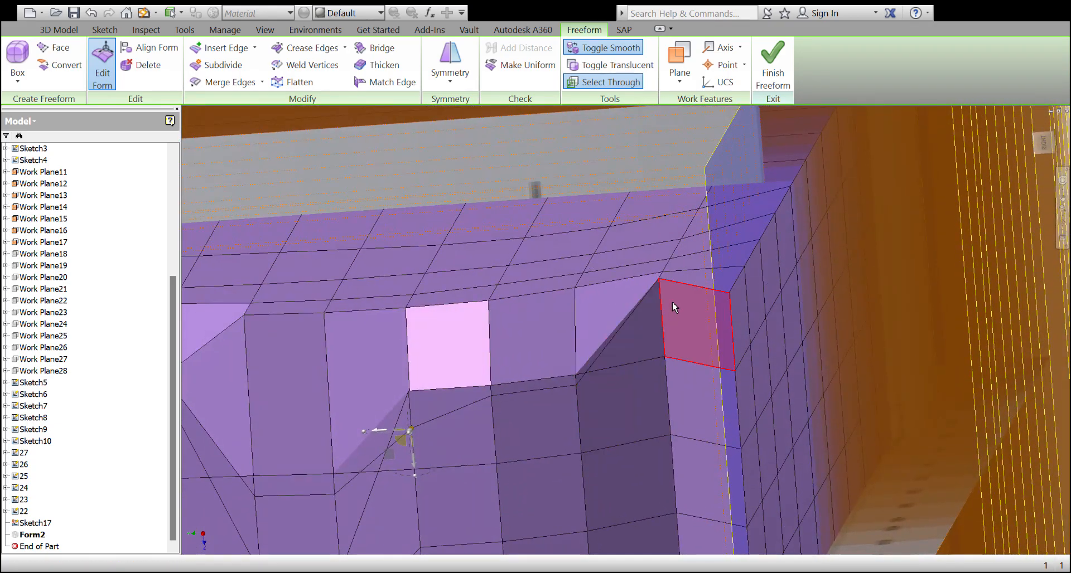
pyautogui.click(659, 277)
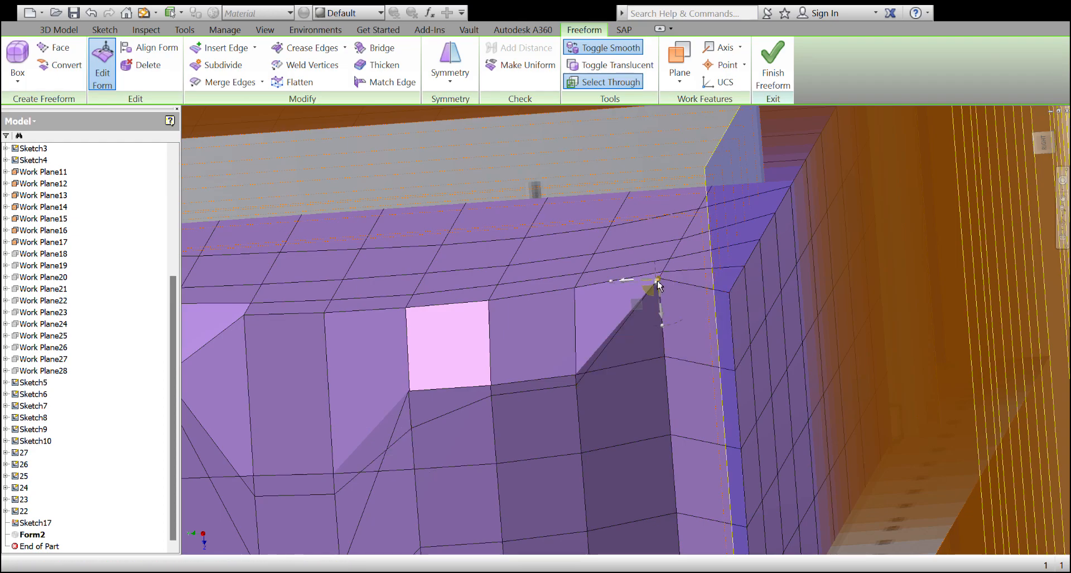
pyautogui.moveTo(662, 316); pyautogui.dragTo(668, 395)
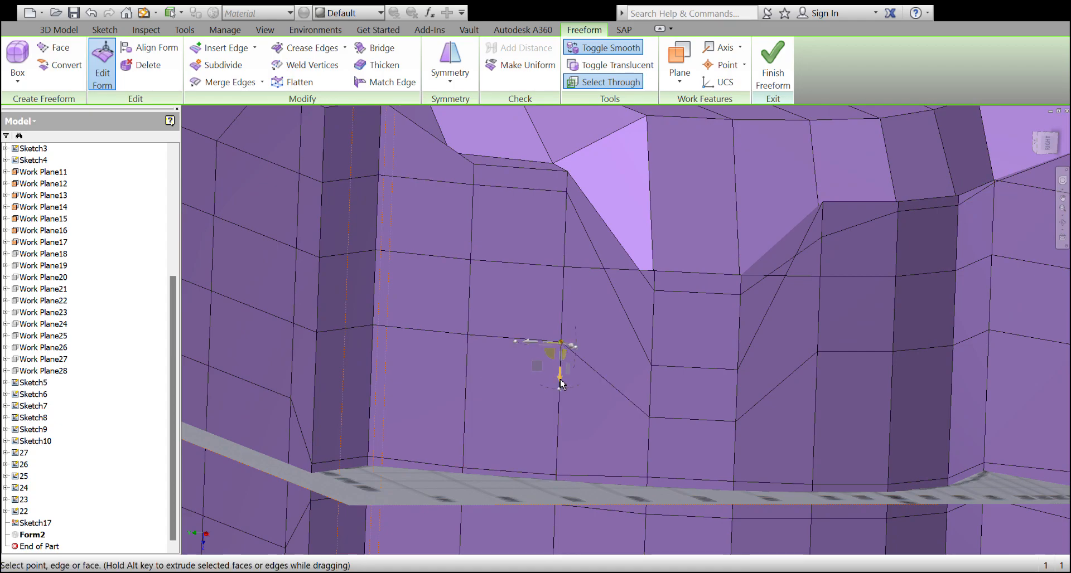
# Pull three neighbouring vertices of the mesh row nearest the centre plane closer to that plane, working toward the corner rib
pyautogui.moveTo(560, 377); pyautogui.dragTo(560, 385)
pyautogui.moveTo(558, 443); pyautogui.dragTo(563, 463)
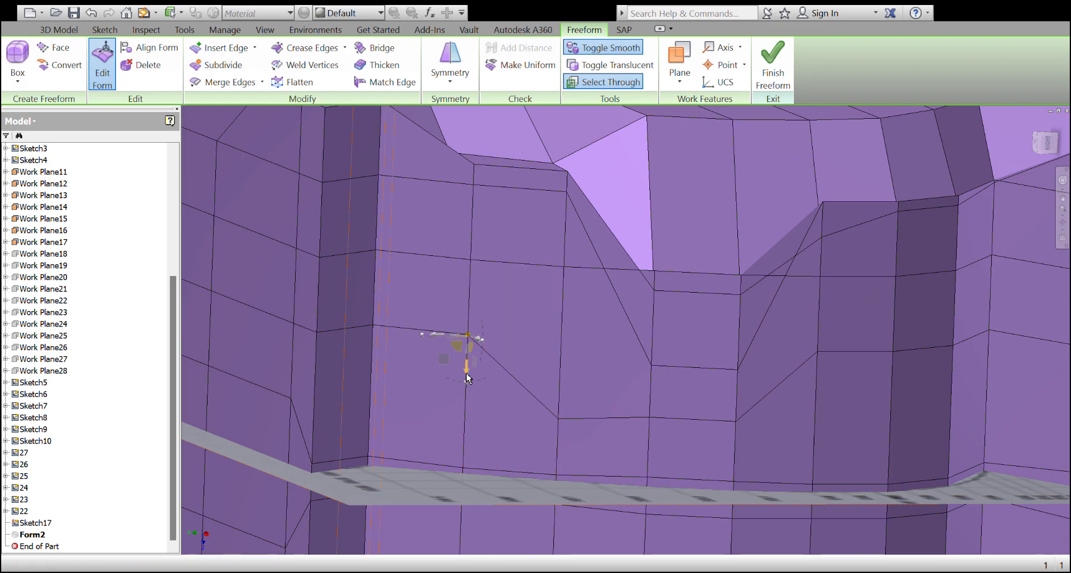
pyautogui.moveTo(454, 443); pyautogui.dragTo(454, 447)
pyautogui.click(414, 345)
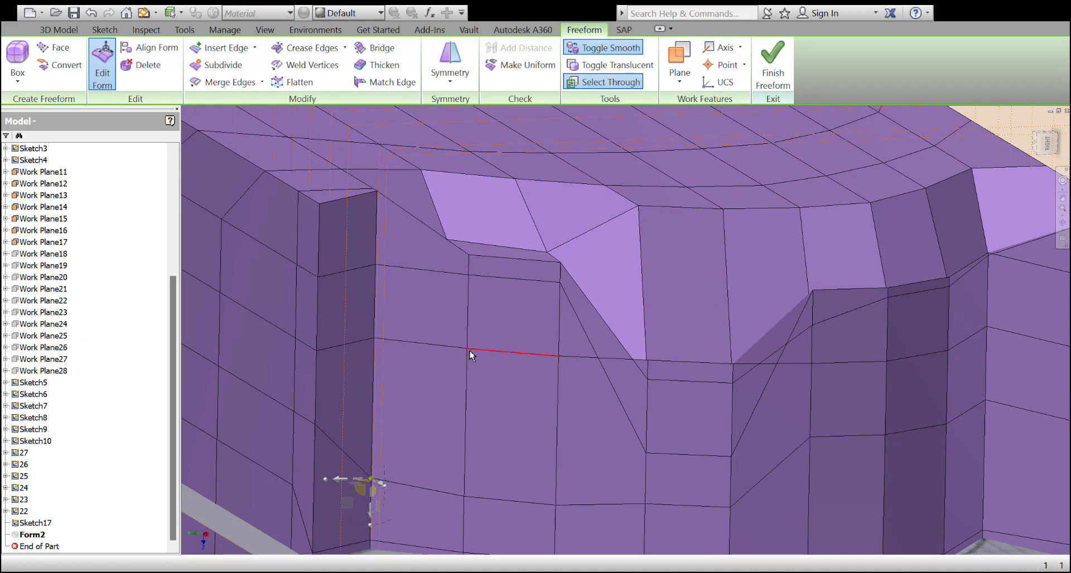
# Pull three vertices of the next mesh row outward from the centre plane, between the rib and the notch, toward that plane
pyautogui.moveTo(467, 386); pyautogui.dragTo(463, 399)
pyautogui.moveTo(463, 476); pyautogui.dragTo(471, 500)
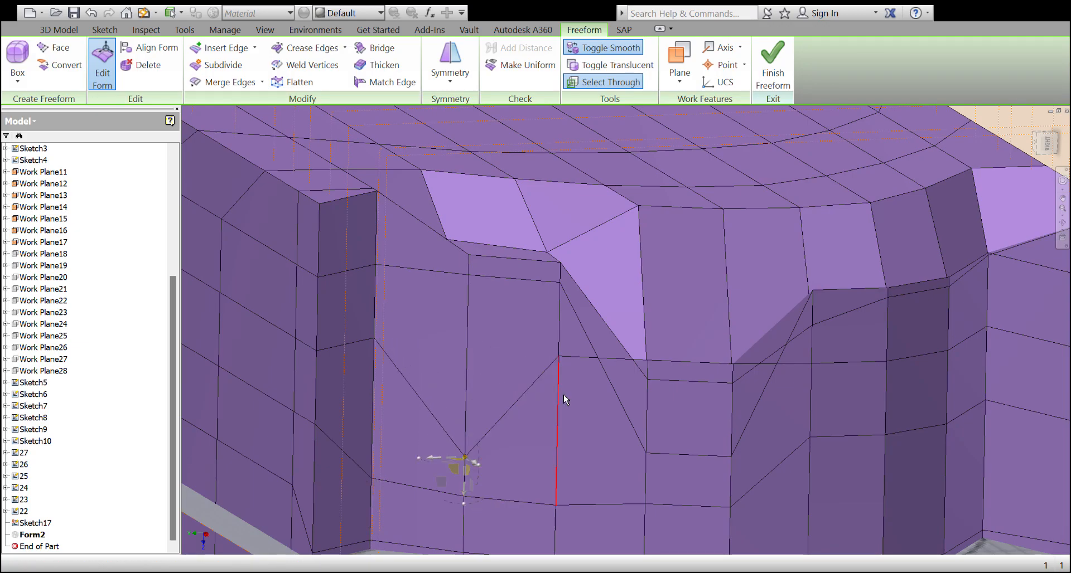
pyautogui.click(559, 358)
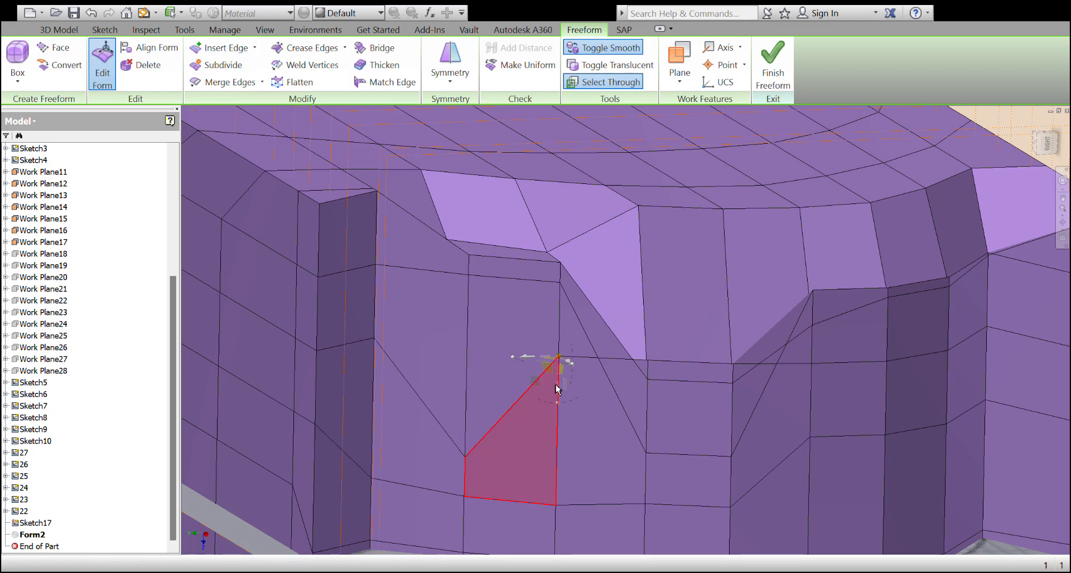
pyautogui.moveTo(559, 397); pyautogui.dragTo(551, 517)
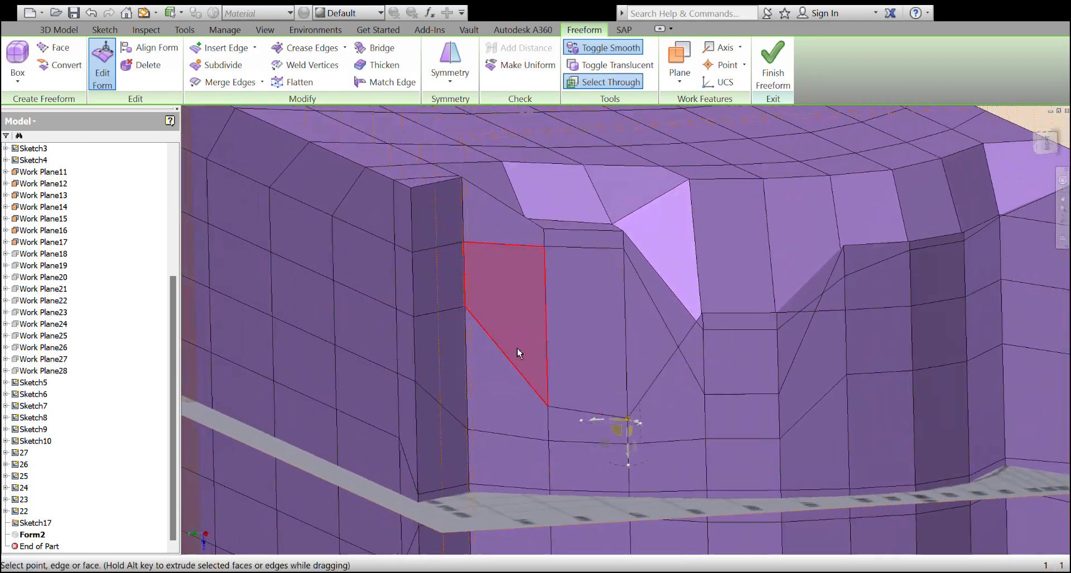
pyautogui.click(494, 310)
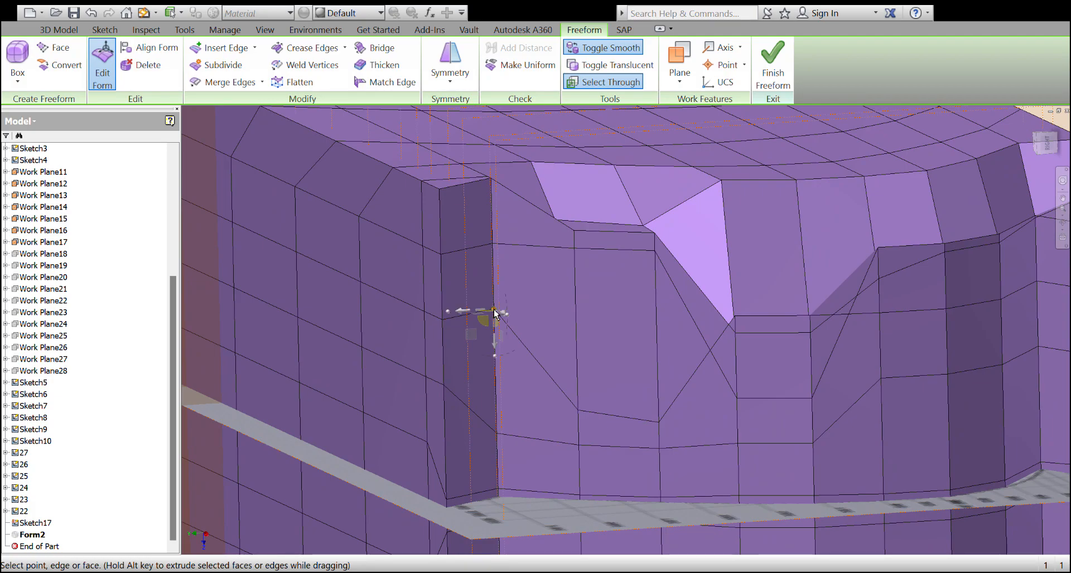
pyautogui.moveTo(495, 345); pyautogui.dragTo(494, 412)
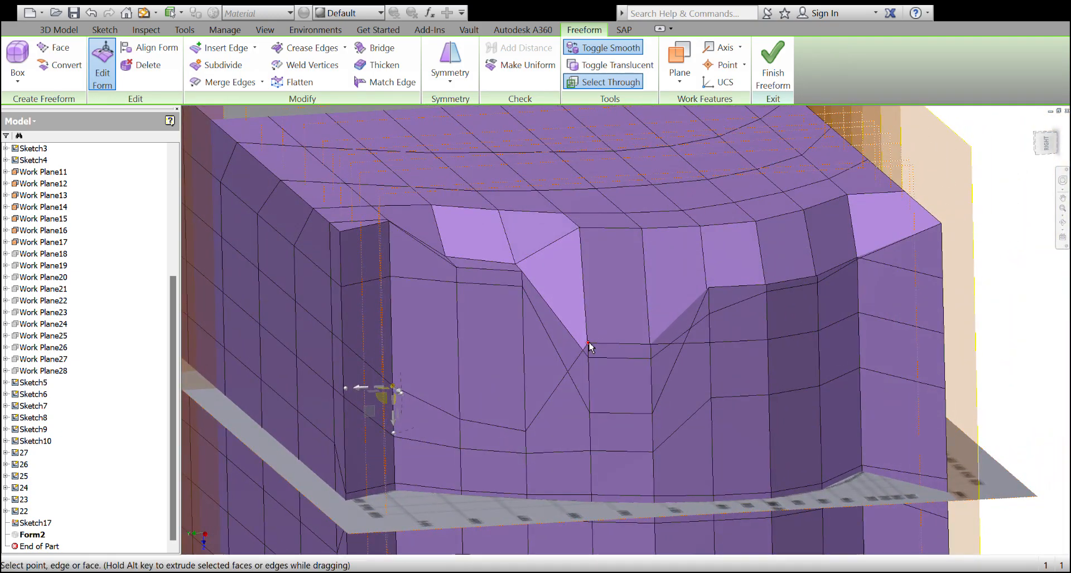
# Continue along the same mesh row beneath the notch, pulling its next three vertices toward the centre plane
pyautogui.click(587, 344)
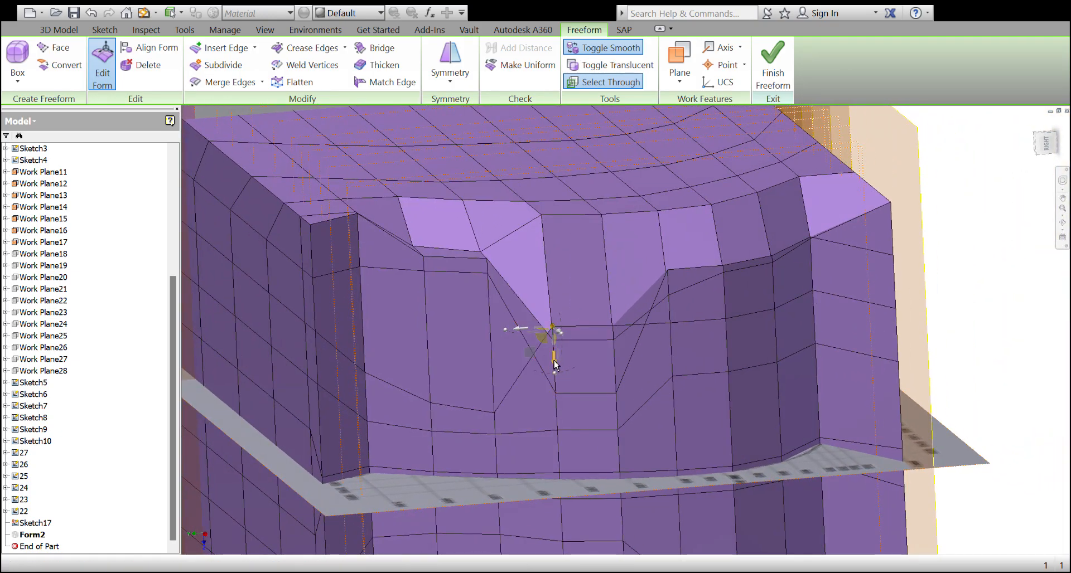
pyautogui.moveTo(555, 366); pyautogui.dragTo(557, 413)
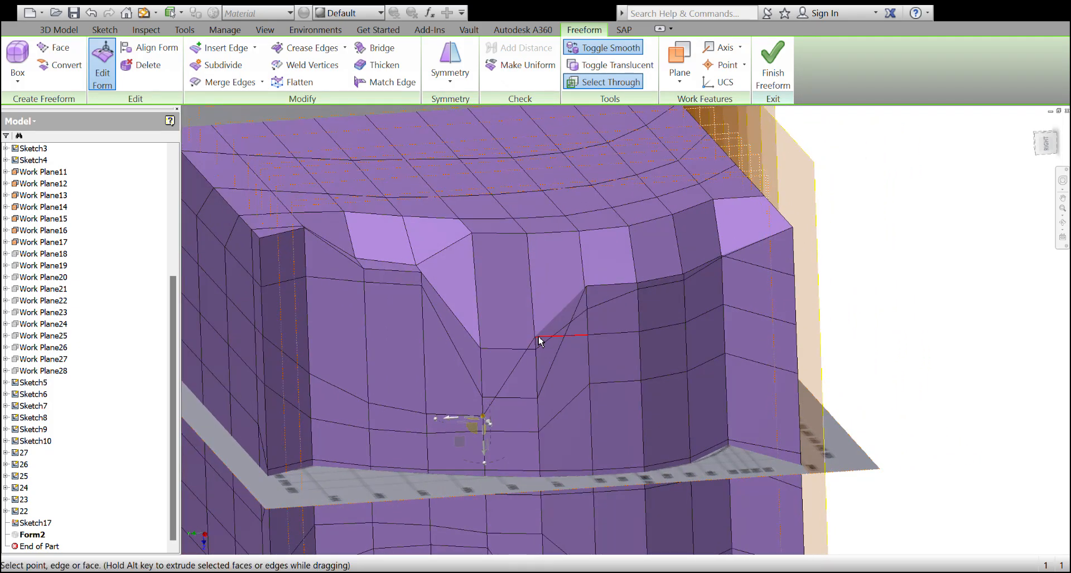
pyautogui.click(535, 338)
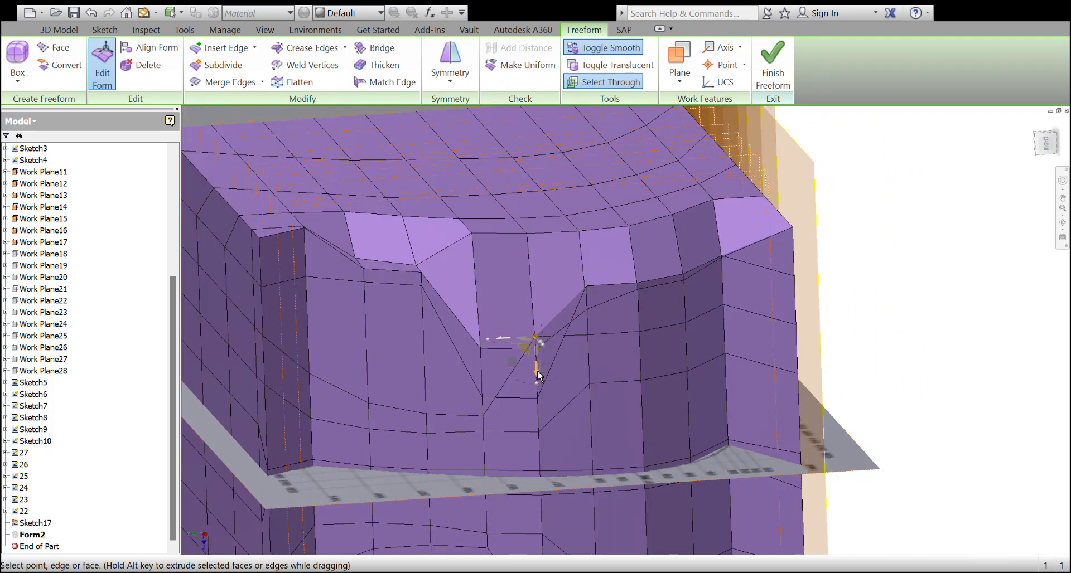
pyautogui.moveTo(537, 375); pyautogui.dragTo(543, 450)
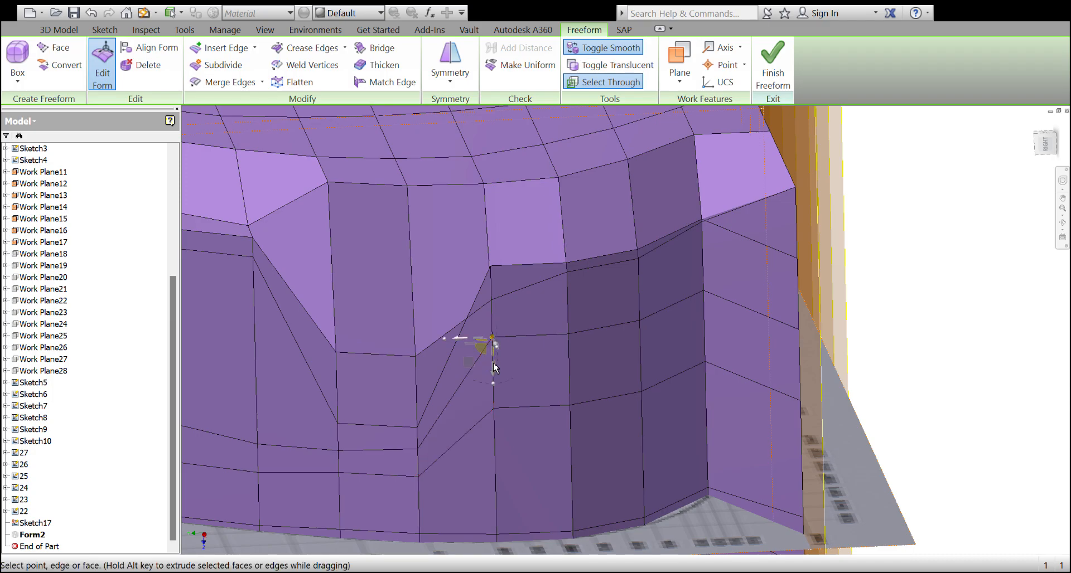
pyautogui.moveTo(493, 374); pyautogui.dragTo(495, 420)
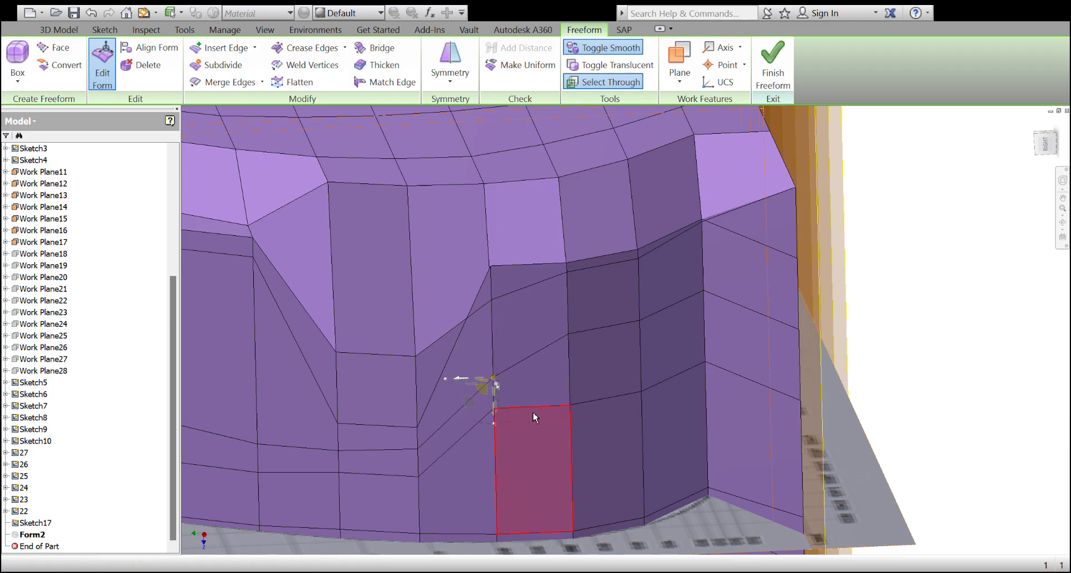
# Pull the face two mesh rows out from the centre plane, between the notch and the corner rib, closer to that plane
pyautogui.click(548, 400)
pyautogui.scroll(2, 546, 405)
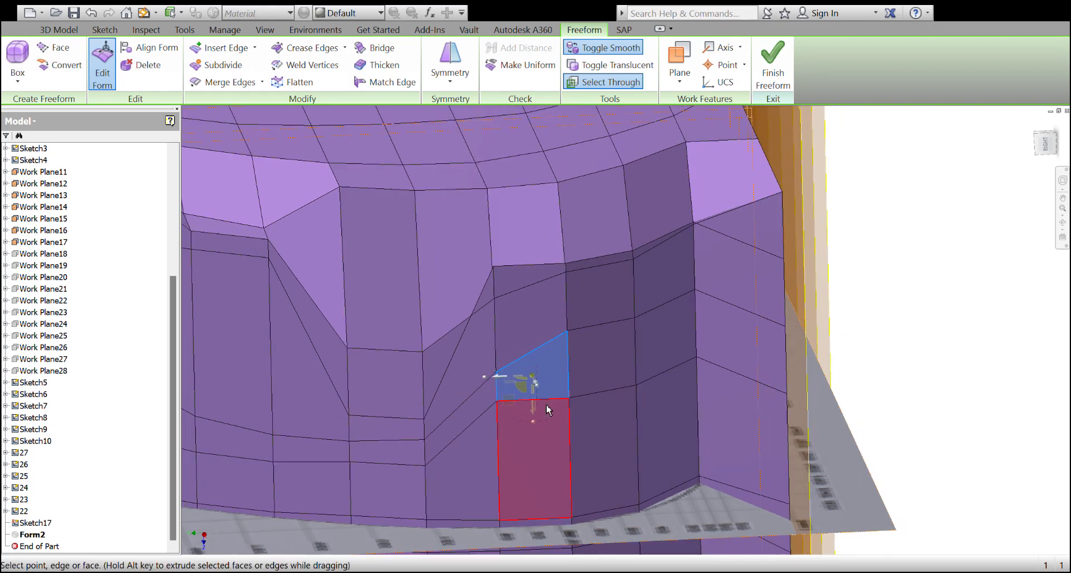
pyautogui.moveTo(546, 405); pyautogui.dragTo(542, 361, button='middle')
pyautogui.moveTo(533, 381); pyautogui.dragTo(534, 452)
pyautogui.scroll(-1, 512, 395)
pyautogui.moveTo(451, 395); pyautogui.dragTo(521, 261, button='middle')
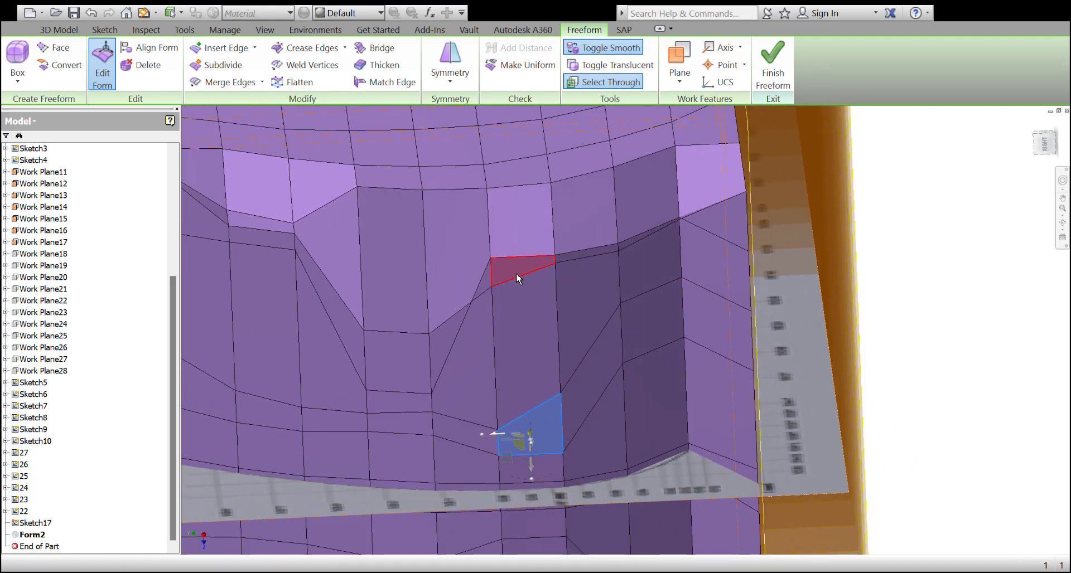
# Pull the edge at the foot of the light face between the notch and the corner rib toward the centre plane
pyautogui.click(519, 260)
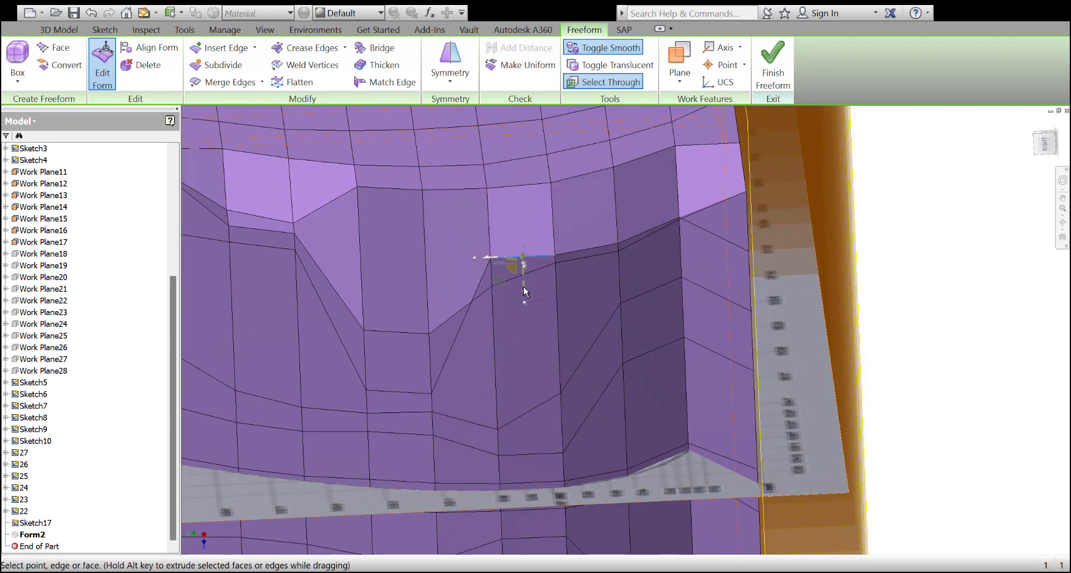
pyautogui.moveTo(525, 290); pyautogui.dragTo(525, 300)
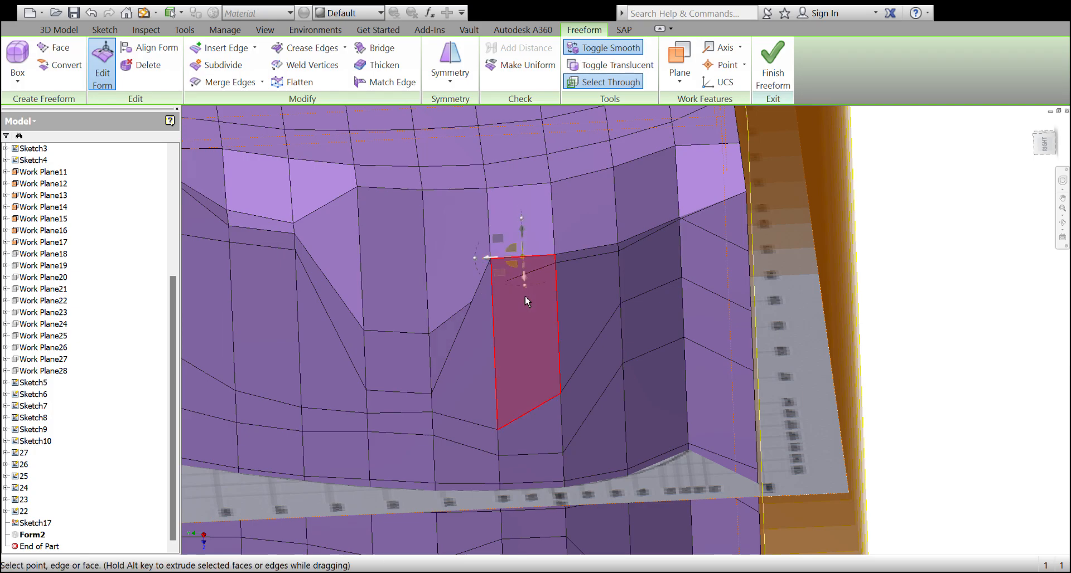
pyautogui.press('Escape')
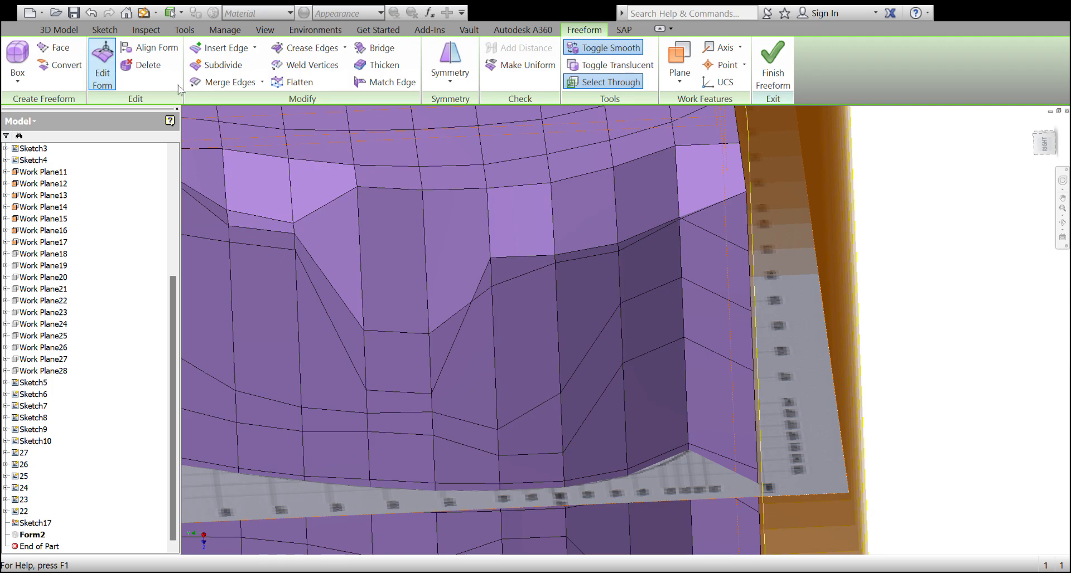
pyautogui.scroll(-4, 516, 309)
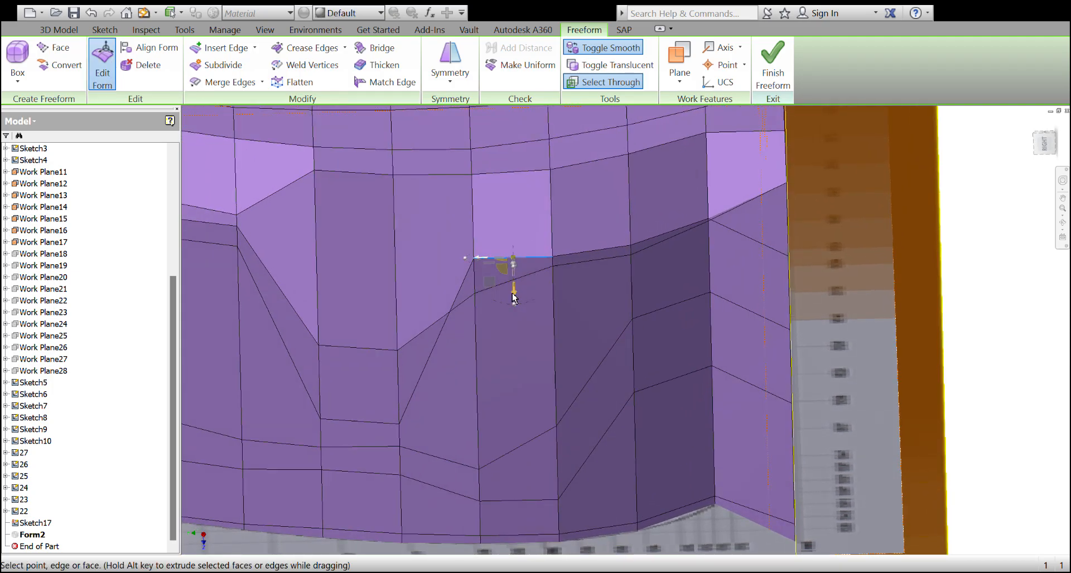
pyautogui.moveTo(514, 295); pyautogui.dragTo(523, 341)
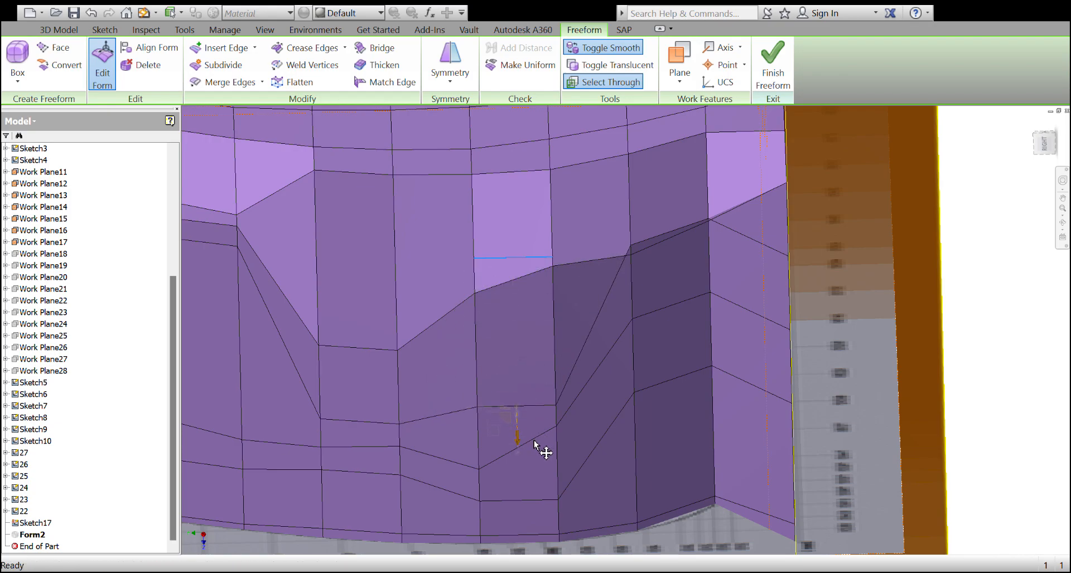
pyautogui.keyDown('shift'); pyautogui.moveTo(536, 419); pyautogui.dragTo(558, 289, button='middle'); pyautogui.keyUp('shift')
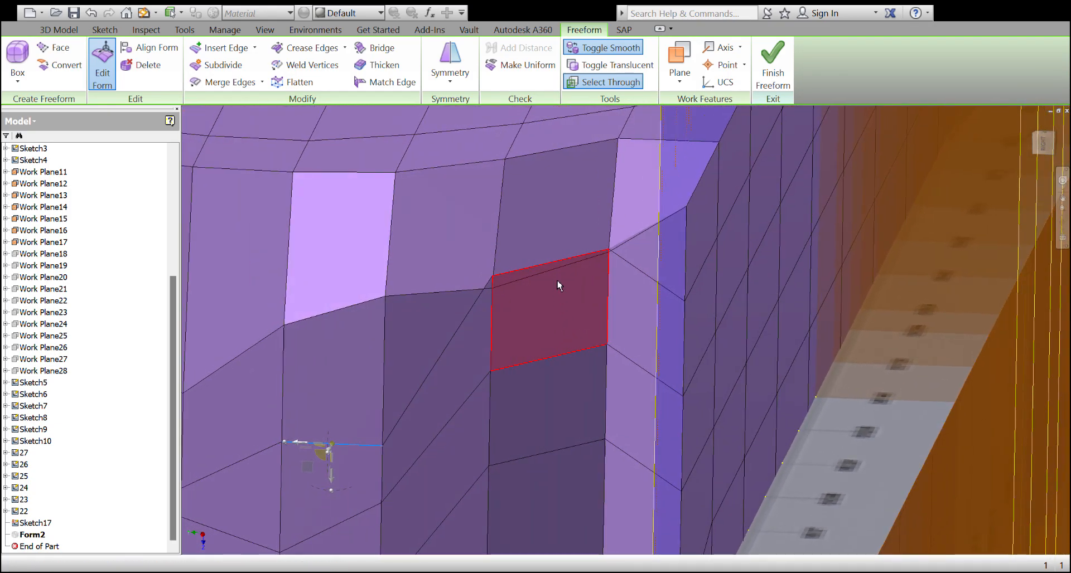
# Pull the edge adjoining the corner rib, in the same mesh row, closer to the centre plane
pyautogui.click(560, 284)
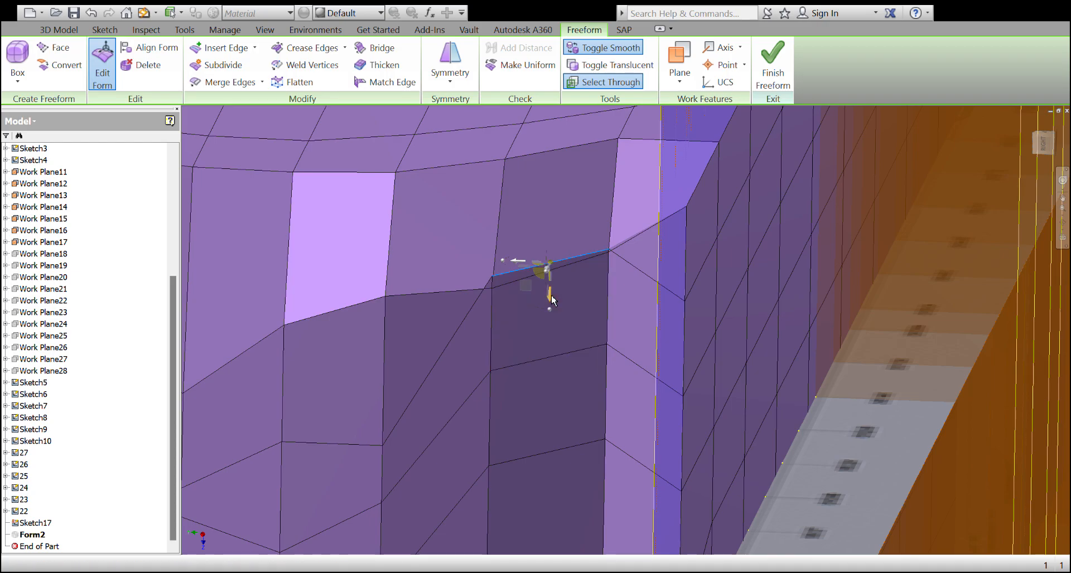
pyautogui.moveTo(551, 300); pyautogui.dragTo(551, 319)
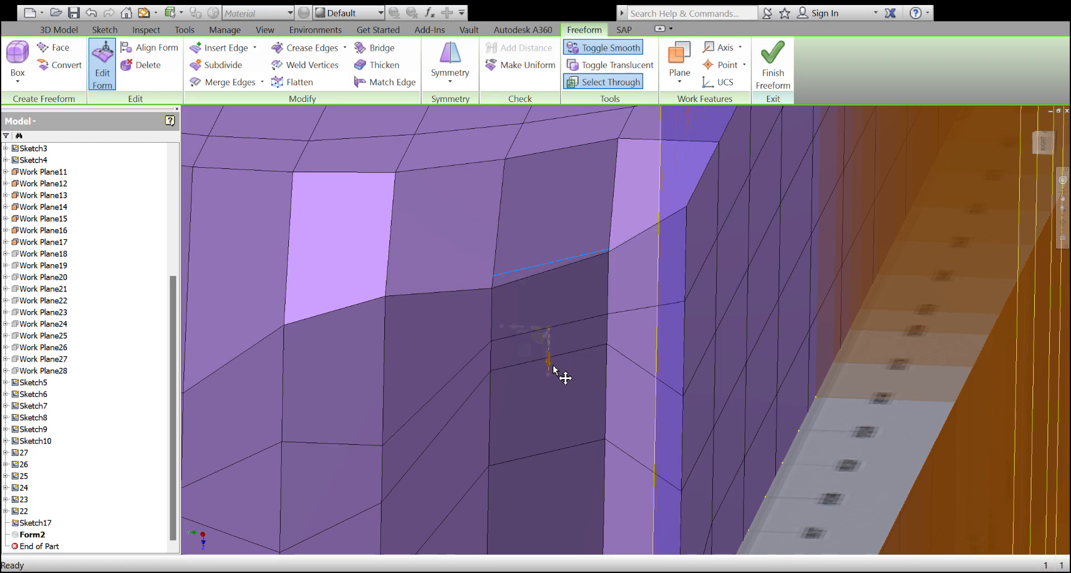
pyautogui.scroll(3, 553, 362)
pyautogui.keyDown('shift'); pyautogui.moveTo(554, 362); pyautogui.dragTo(543, 337, button='middle'); pyautogui.keyUp('shift')
pyautogui.scroll(-2, 551, 312)
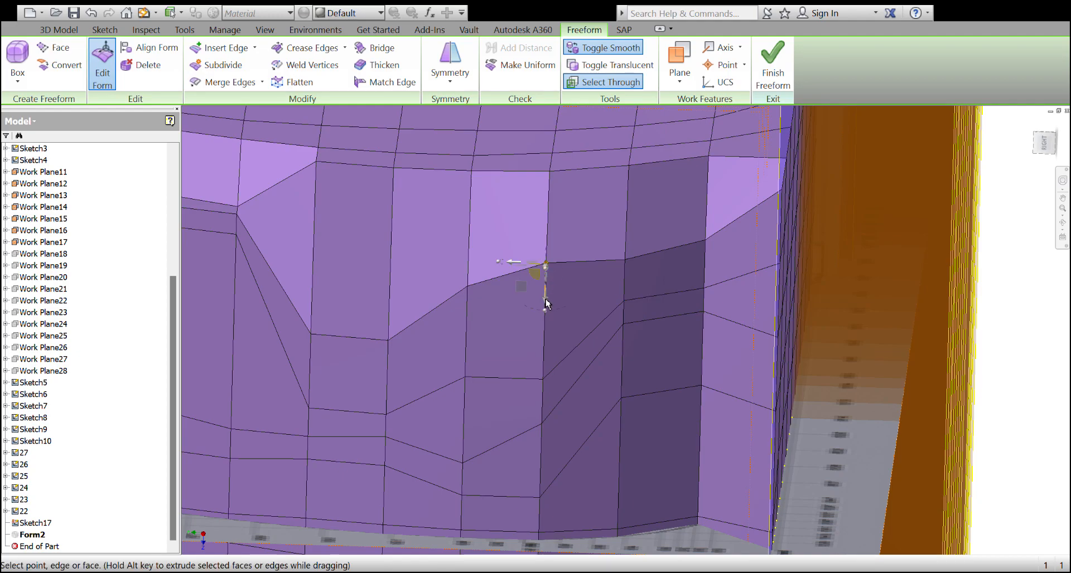
# Move the next two vertices of the adjacent outer mesh row, from the rib side toward the notch, closer to the centre plane
pyautogui.moveTo(545, 306); pyautogui.dragTo(546, 360)
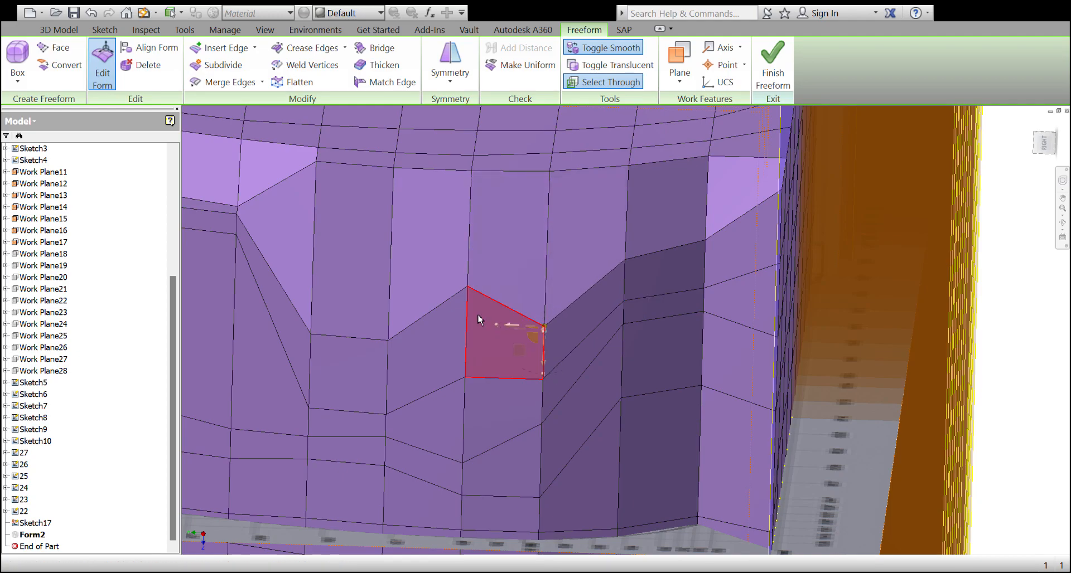
pyautogui.click(469, 288)
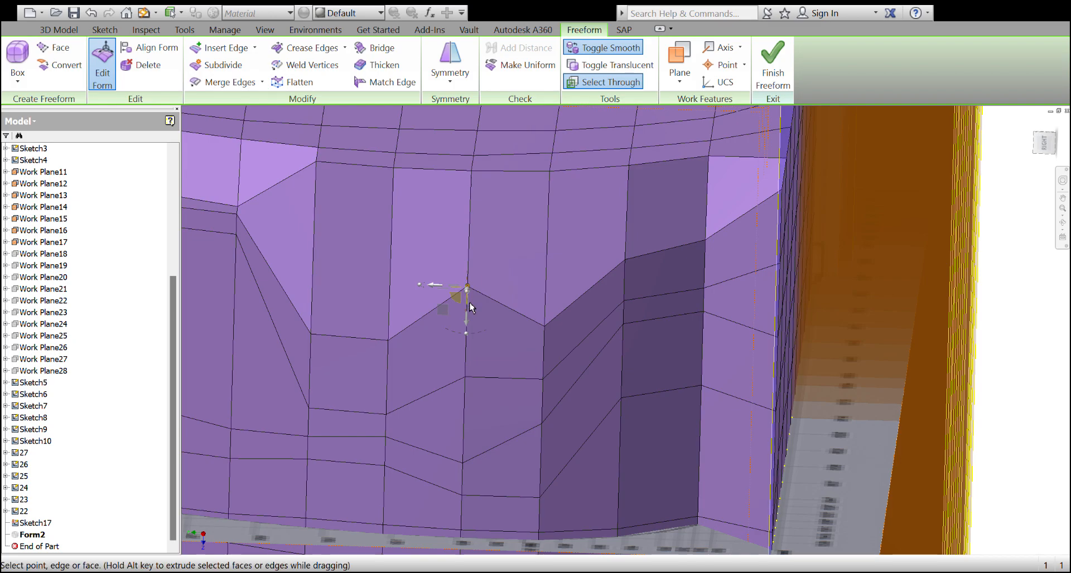
pyautogui.moveTo(468, 327); pyautogui.dragTo(469, 389)
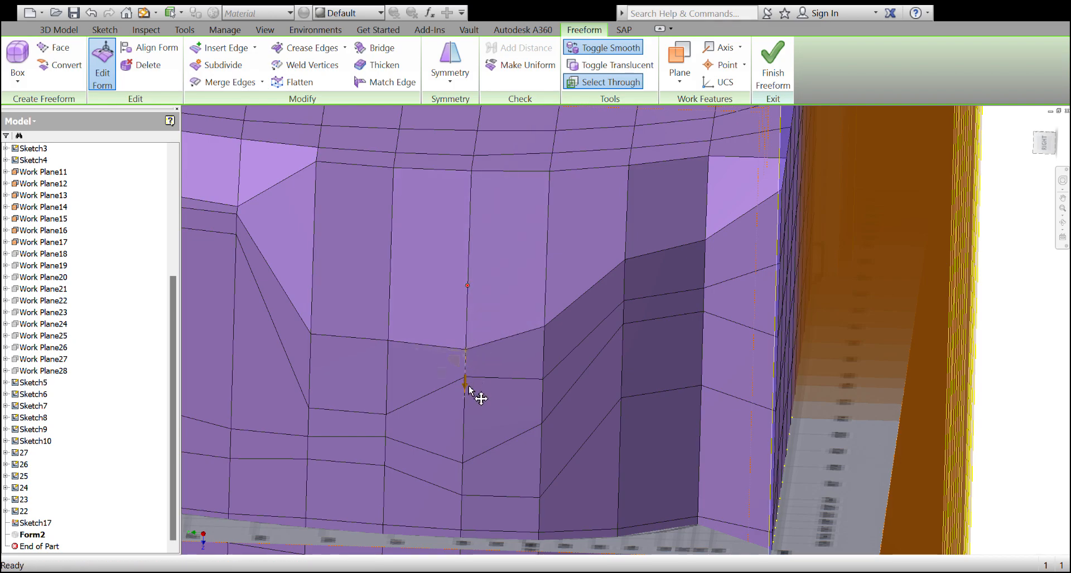
pyautogui.keyDown('shift'); pyautogui.moveTo(469, 391); pyautogui.dragTo(539, 312, button='middle'); pyautogui.keyUp('shift')
# Pull the edge beneath the notch's far side and the vertex beside it, next to the opposite corner, toward the centre plane
pyautogui.click(511, 295)
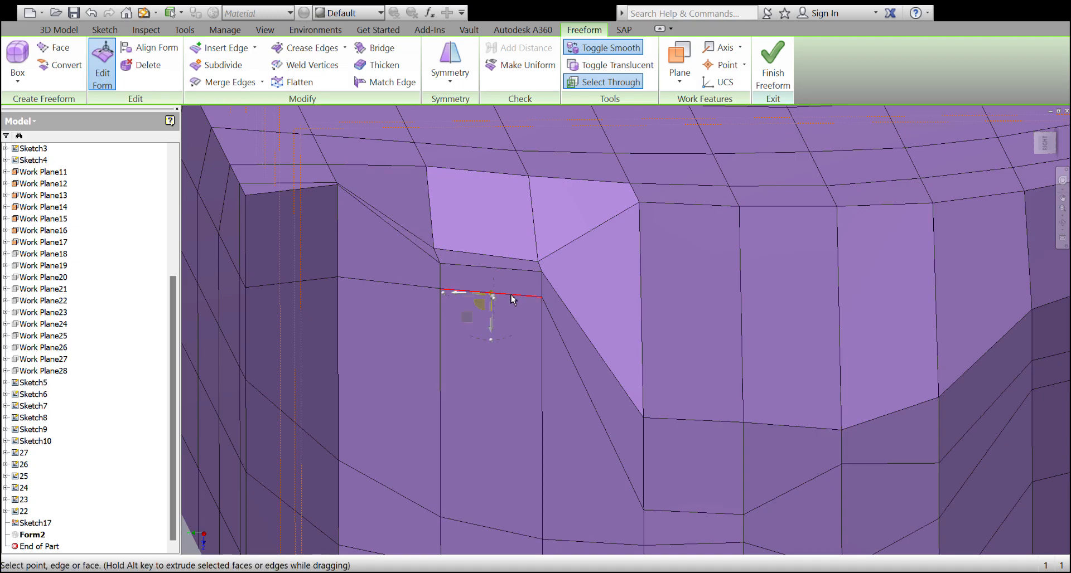
pyautogui.moveTo(491, 333); pyautogui.dragTo(481, 410)
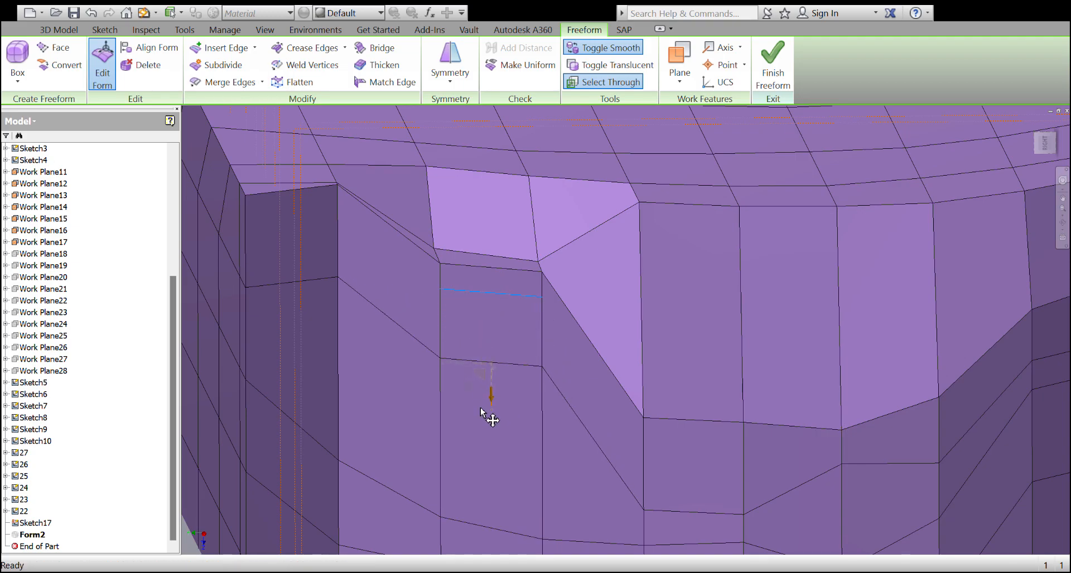
pyautogui.moveTo(464, 504); pyautogui.dragTo(464, 505)
pyautogui.keyDown('shift'); pyautogui.moveTo(444, 400); pyautogui.dragTo(454, 344, button='middle'); pyautogui.keyUp('shift')
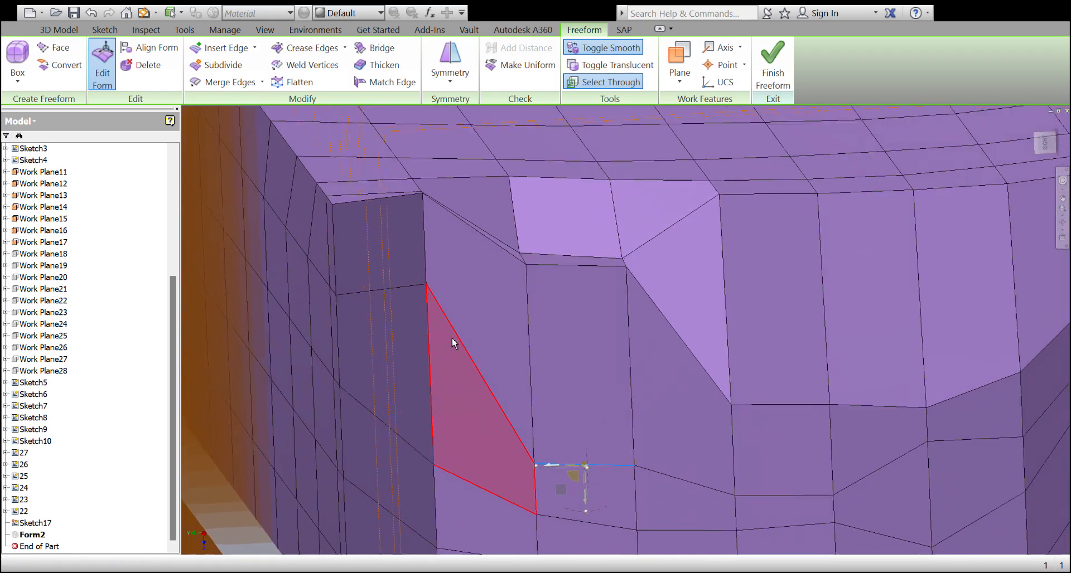
pyautogui.click(434, 288)
pyautogui.moveTo(435, 342); pyautogui.dragTo(428, 428)
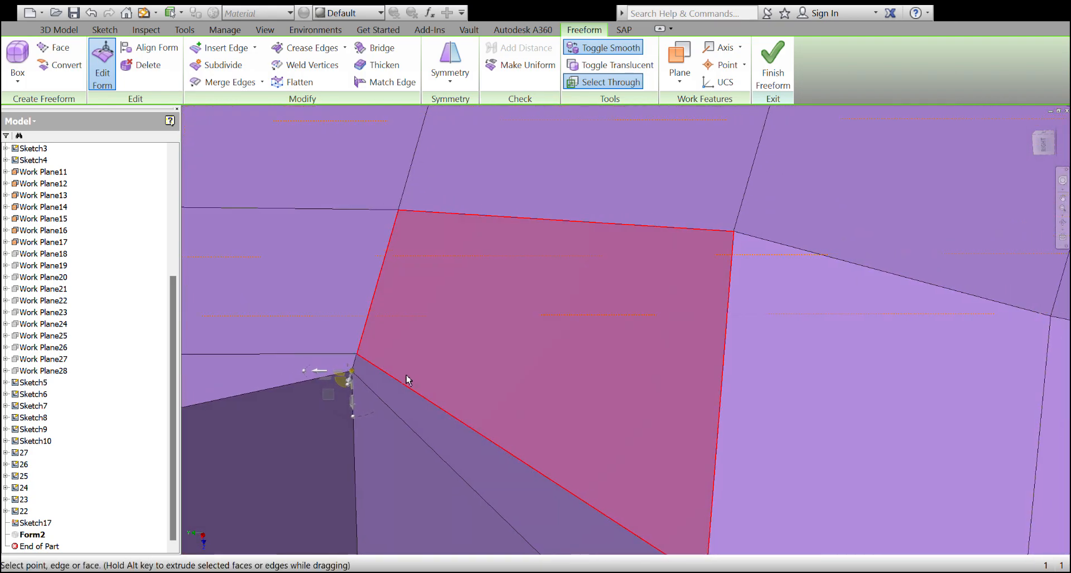
# Shift the corner vertex, the vertices beside the notch and the neighbouring outer edge toward the centre plane to even out the outer rows
pyautogui.moveTo(360, 409); pyautogui.dragTo(377, 566)
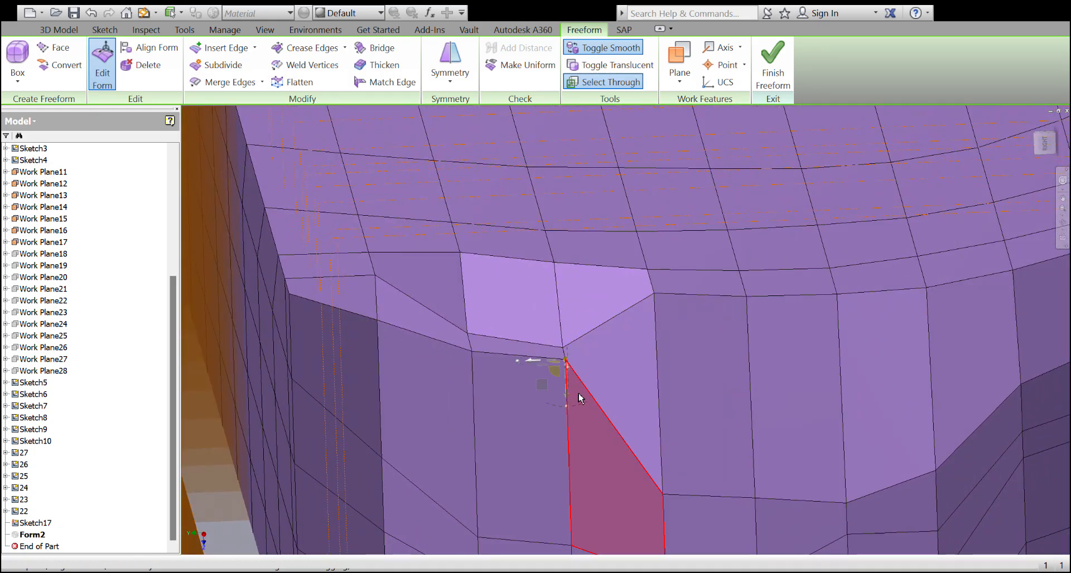
pyautogui.moveTo(567, 402); pyautogui.dragTo(557, 534)
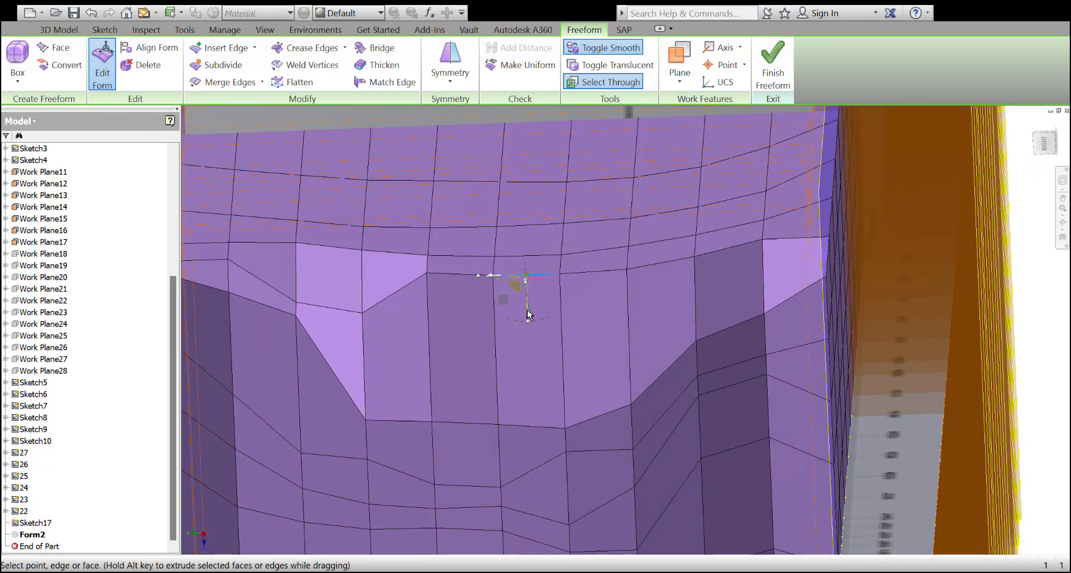
pyautogui.moveTo(530, 314); pyautogui.dragTo(537, 403)
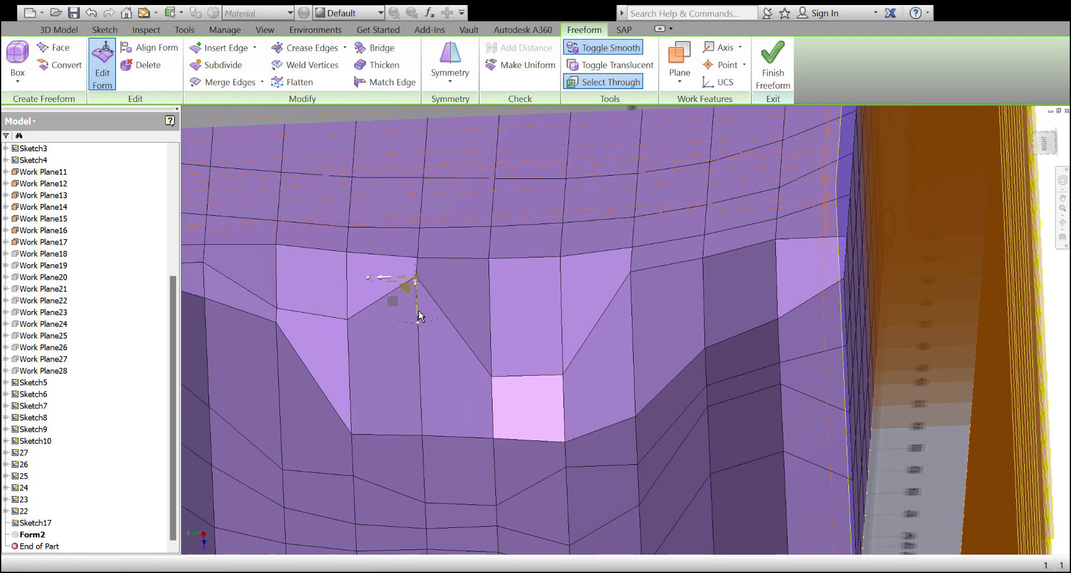
pyautogui.moveTo(420, 316); pyautogui.dragTo(419, 382)
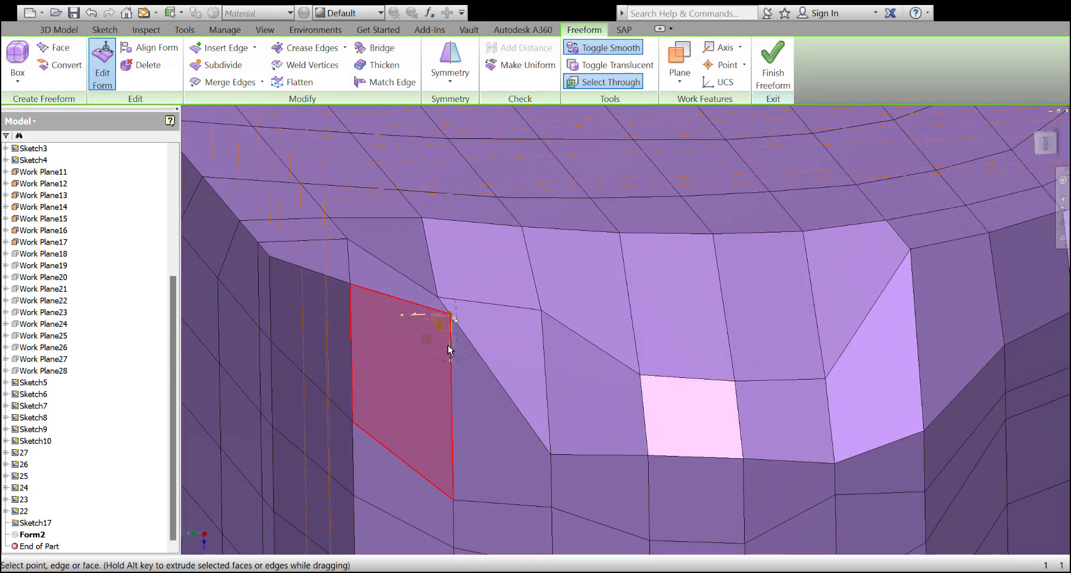
pyautogui.moveTo(452, 357); pyautogui.dragTo(435, 430)
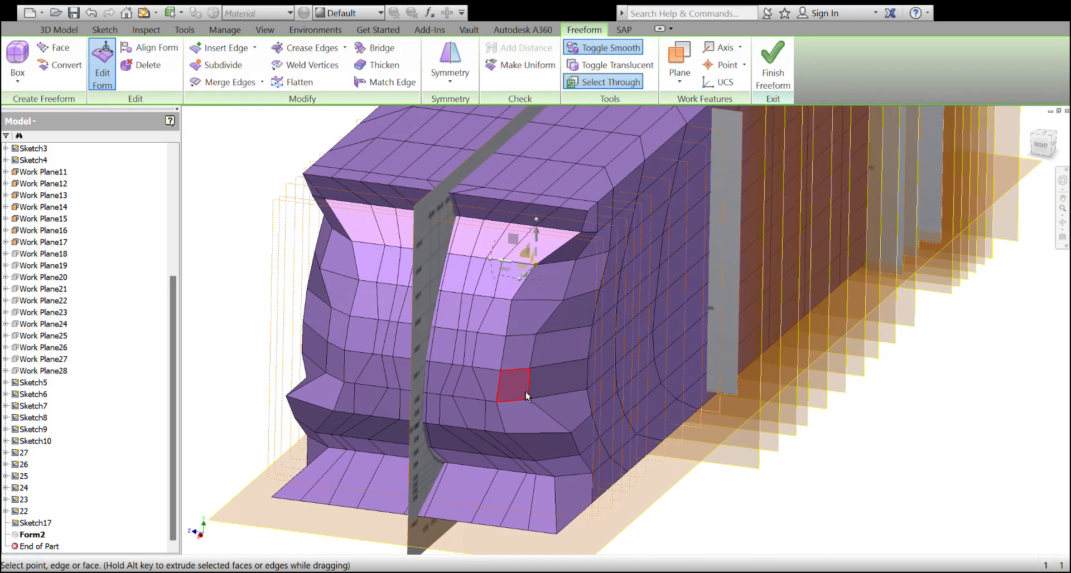
# Display the body as translucent to compare it with the reference sketches, and restore the opaque display
pyautogui.click(619, 66)
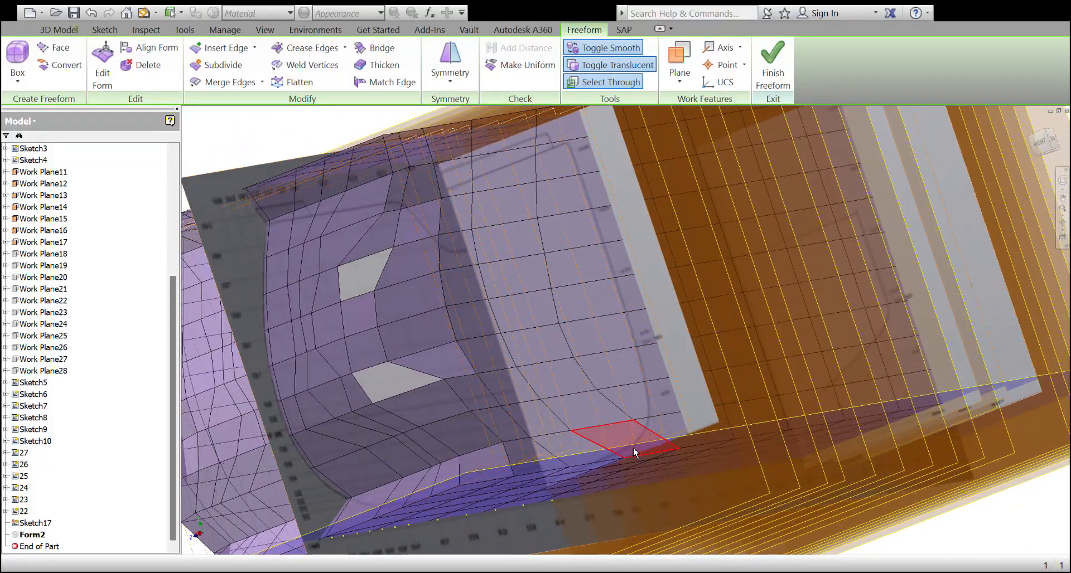
pyautogui.scroll(-3, 647, 432)
pyautogui.scroll(4, 659, 261)
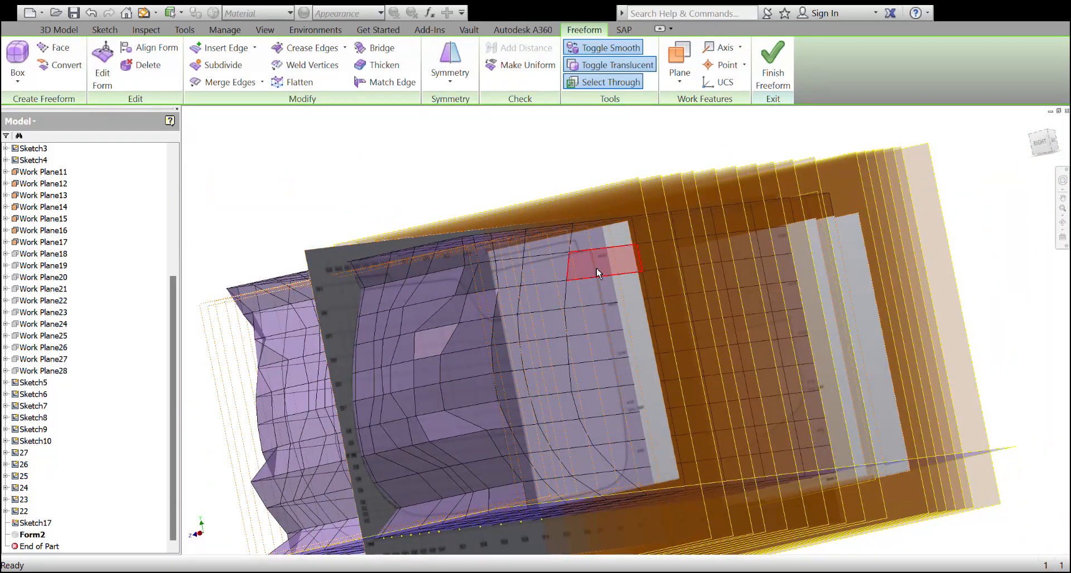
pyautogui.click(615, 67)
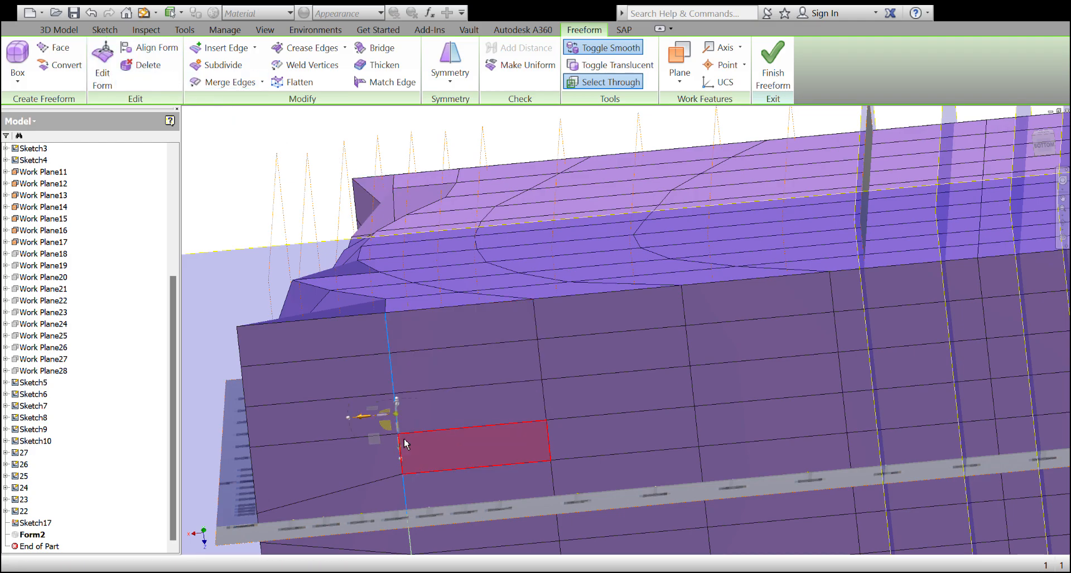
# Move the underside edges nearest the curved end inward along the body and pull the lowest front edges back to the side sketch profile
pyautogui.moveTo(363, 423); pyautogui.dragTo(462, 420)
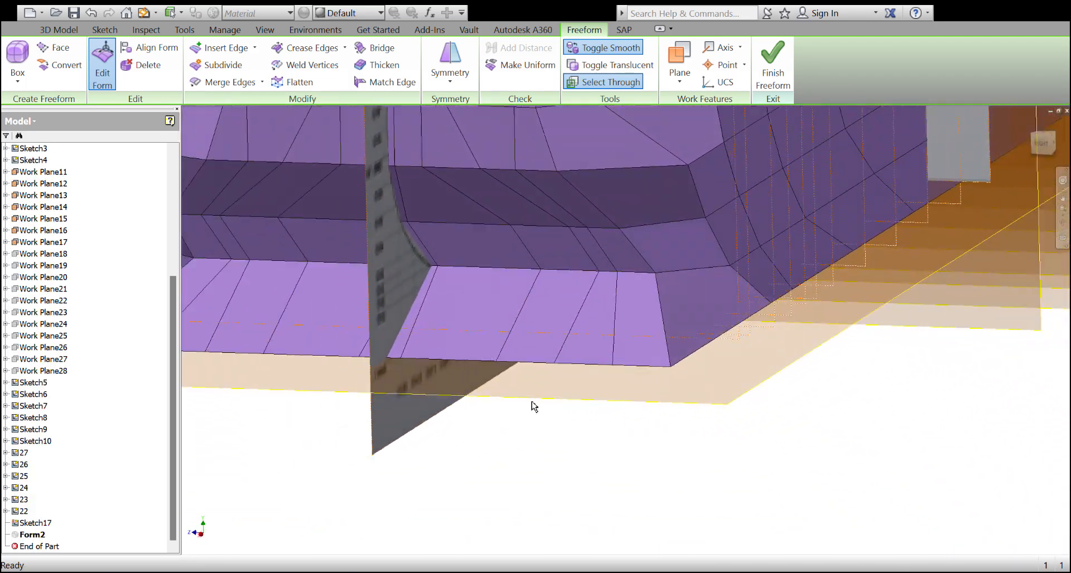
pyautogui.press('Escape')
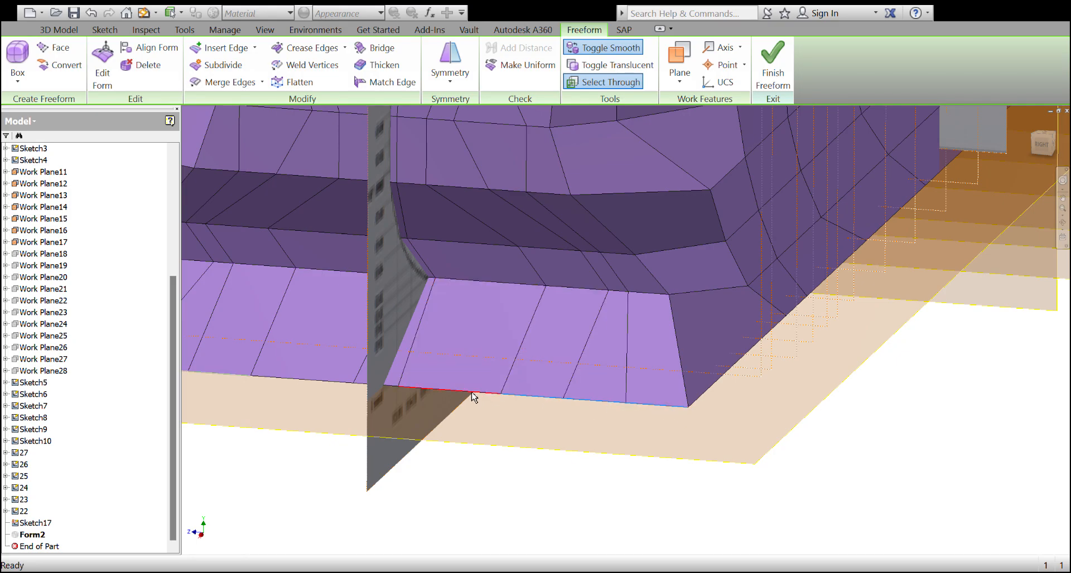
pyautogui.keyDown('ctrl'); pyautogui.click(391, 386); pyautogui.keyUp('ctrl')
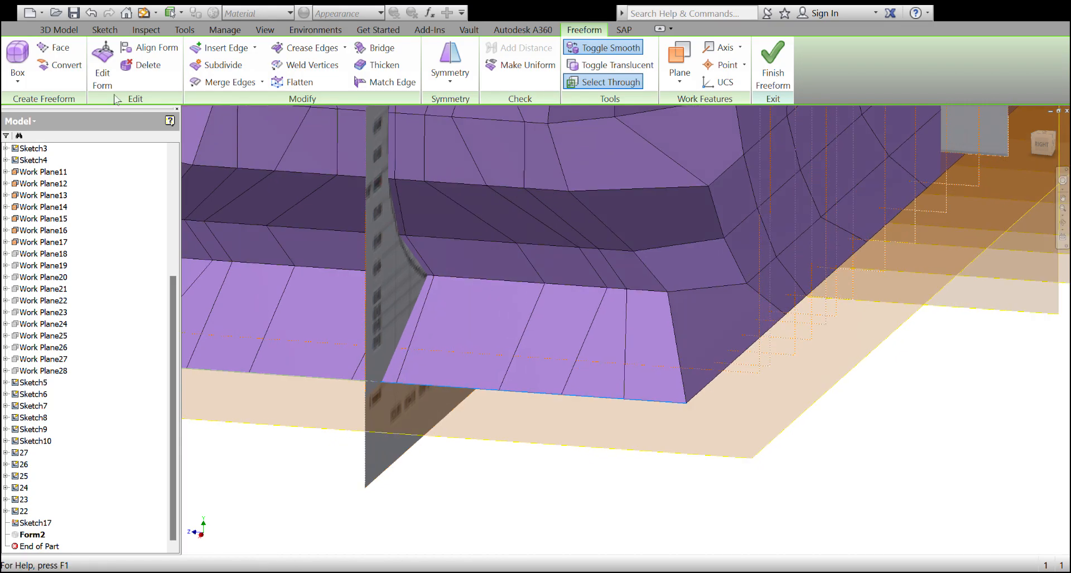
pyautogui.keyDown('shift'); pyautogui.moveTo(528, 304); pyautogui.dragTo(497, 354, button='middle'); pyautogui.keyUp('shift')
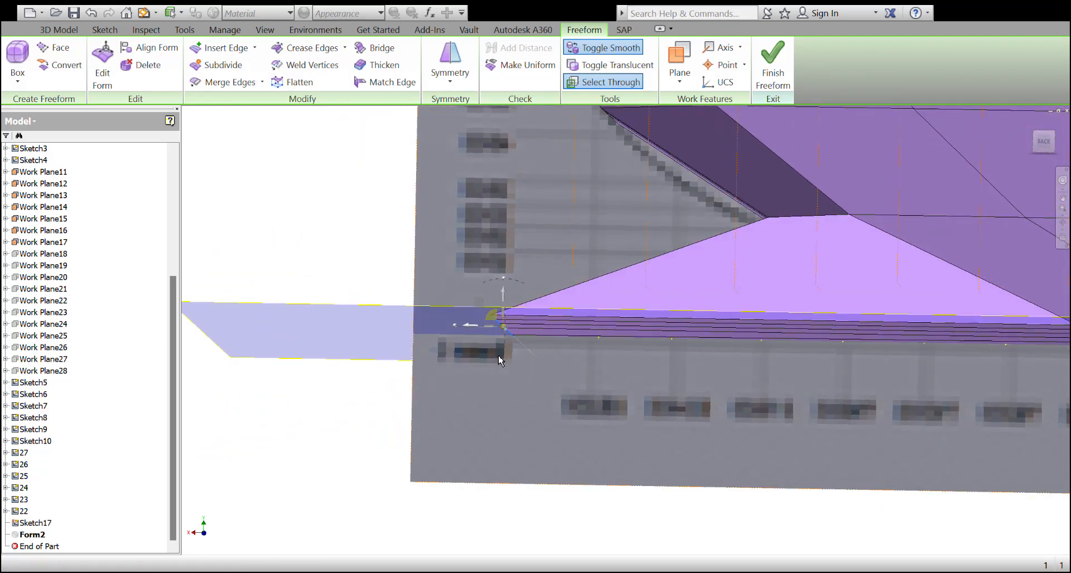
pyautogui.moveTo(469, 327); pyautogui.dragTo(898, 339)
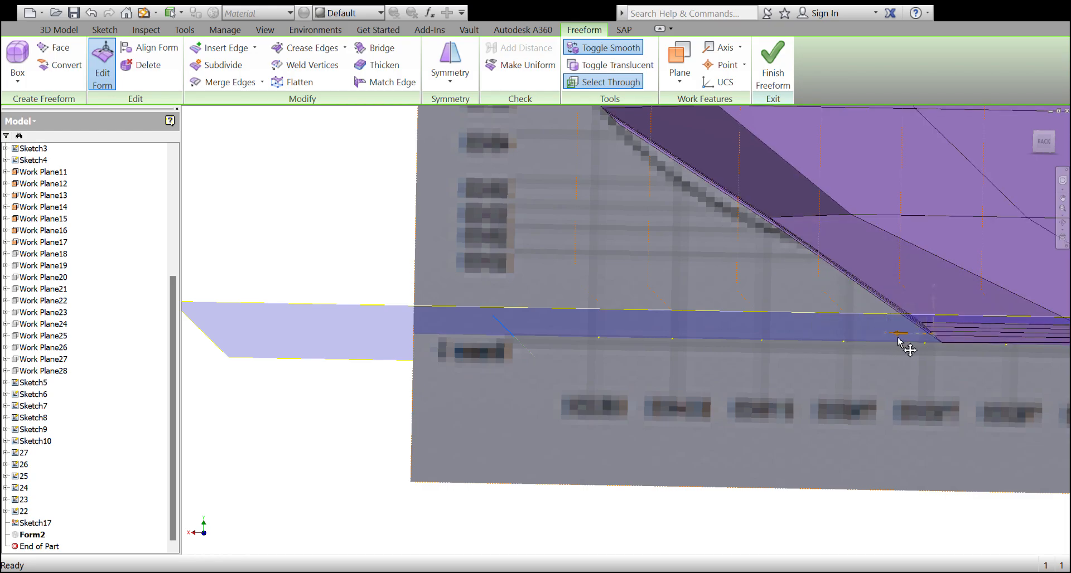
pyautogui.scroll(-6, 645, 339)
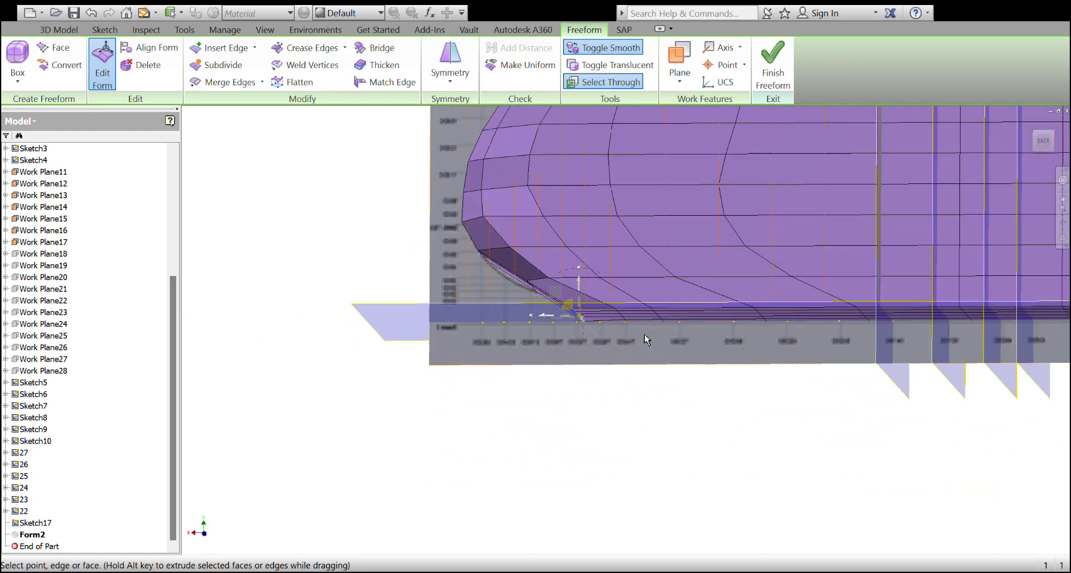
pyautogui.scroll(1, 645, 340)
pyautogui.keyDown('shift'); pyautogui.moveTo(212, 485); pyautogui.dragTo(342, 359, button='middle'); pyautogui.keyUp('shift')
pyautogui.press('Escape')
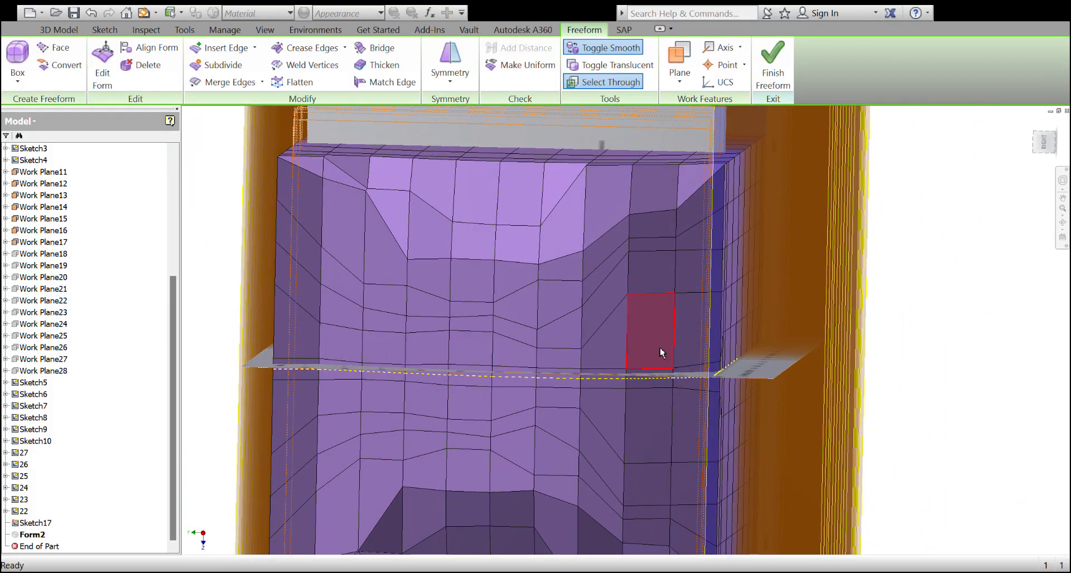
pyautogui.scroll(5, 627, 400)
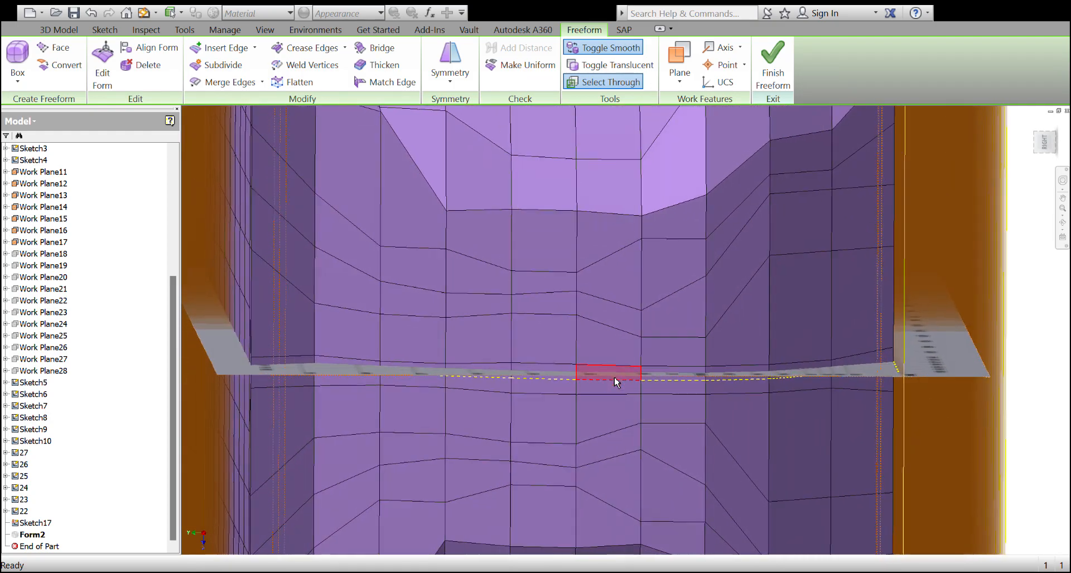
pyautogui.scroll(5, 418, 338)
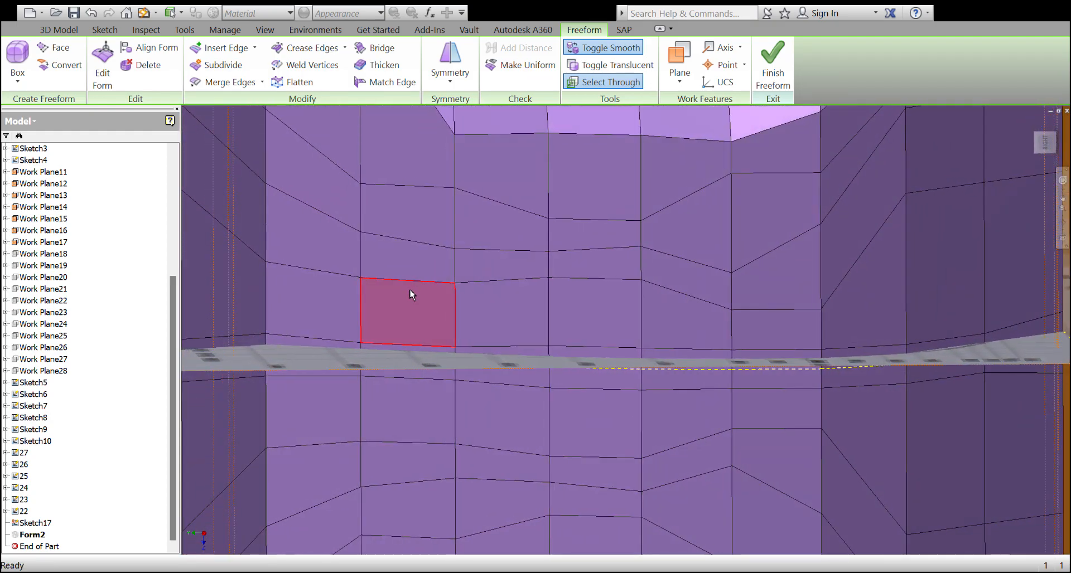
# Pull two edges of the second mesh row out from the centre plane, below the notch, toward the centre plane
pyautogui.click(414, 281)
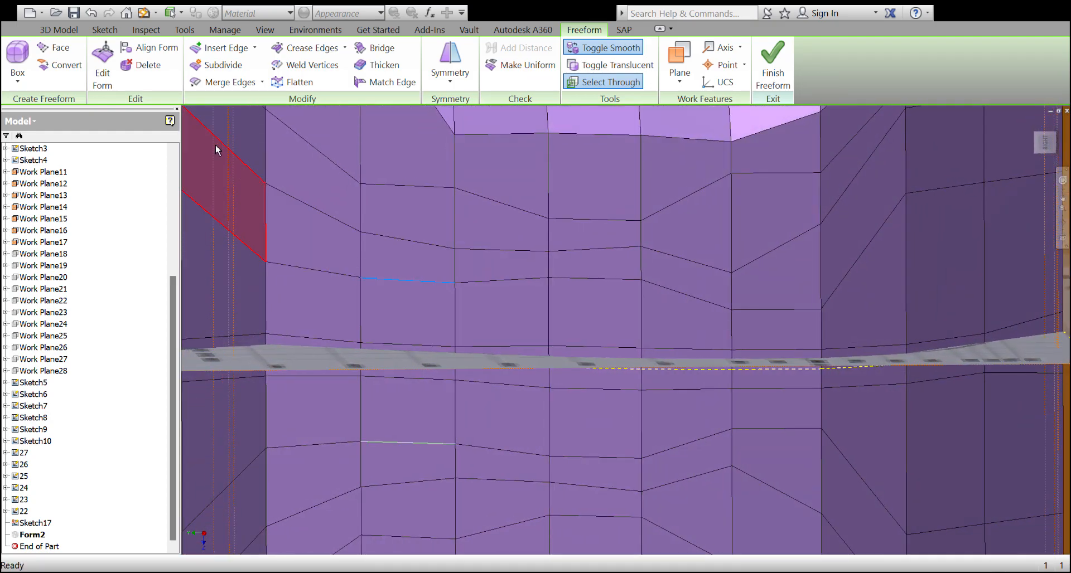
pyautogui.click(102, 63)
pyautogui.scroll(3, 298, 179)
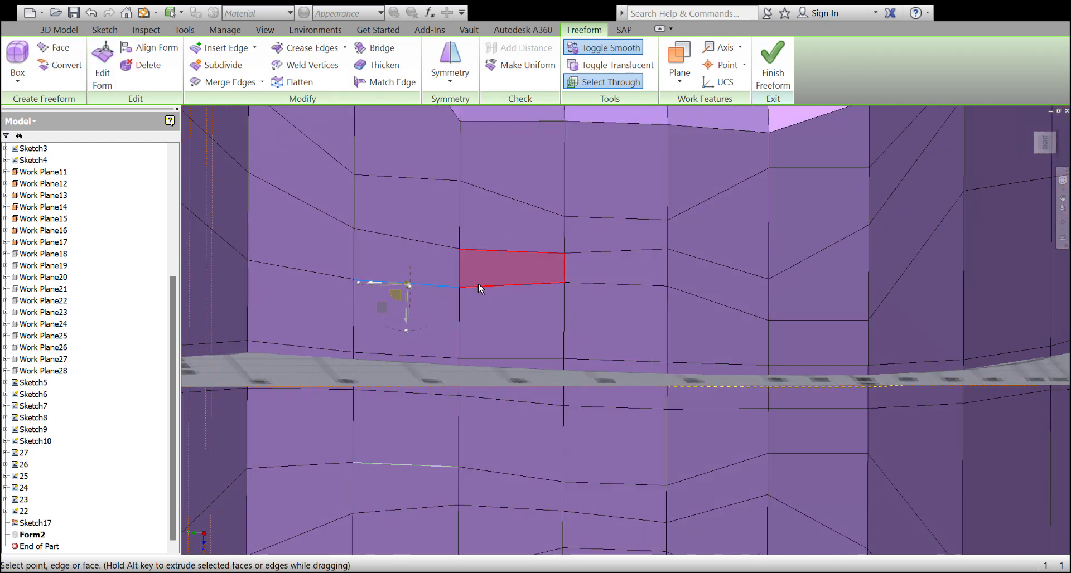
pyautogui.keyDown('shift'); pyautogui.moveTo(485, 325); pyautogui.dragTo(419, 345, button='middle'); pyautogui.keyUp('shift')
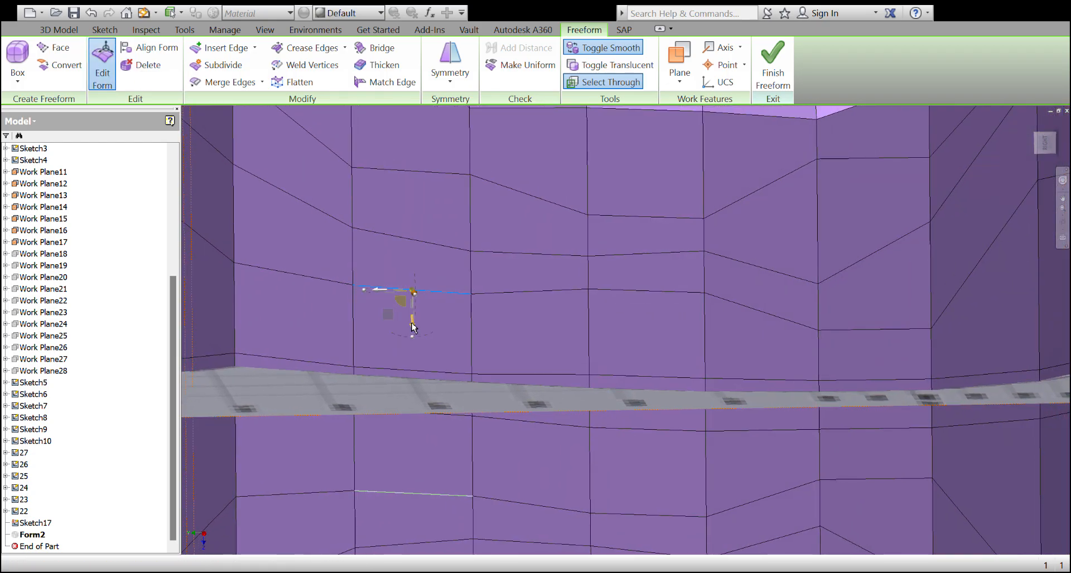
pyautogui.moveTo(413, 329); pyautogui.dragTo(413, 364)
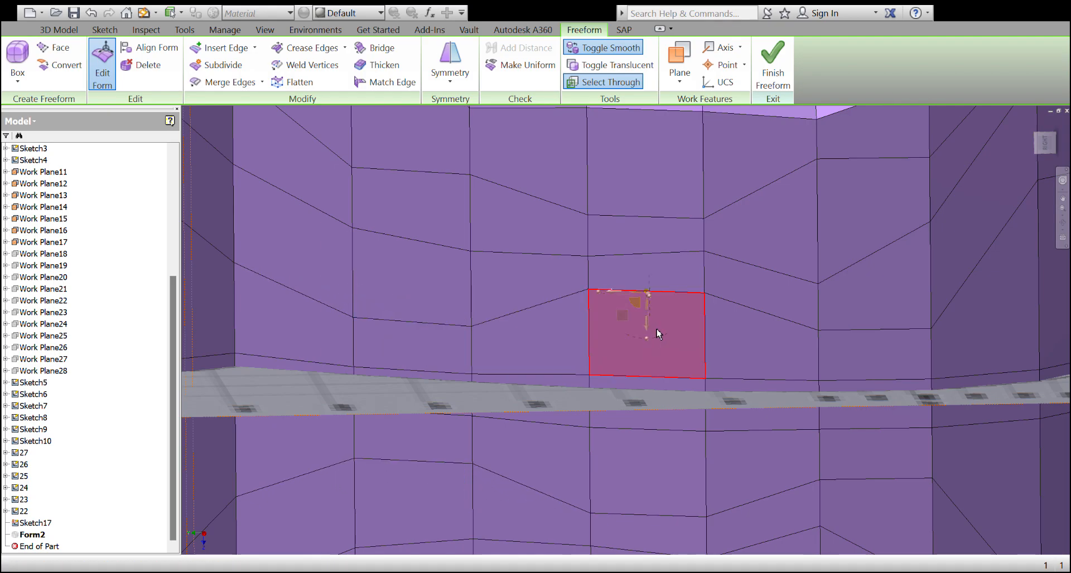
pyautogui.moveTo(647, 332); pyautogui.dragTo(652, 382)
# Pull the second row's next vertex and its edge near the far corner toward the centre plane to continue the row
pyautogui.scroll(2, 686, 384)
pyautogui.moveTo(817, 384); pyautogui.dragTo(602, 346, button='middle')
pyautogui.click(574, 333)
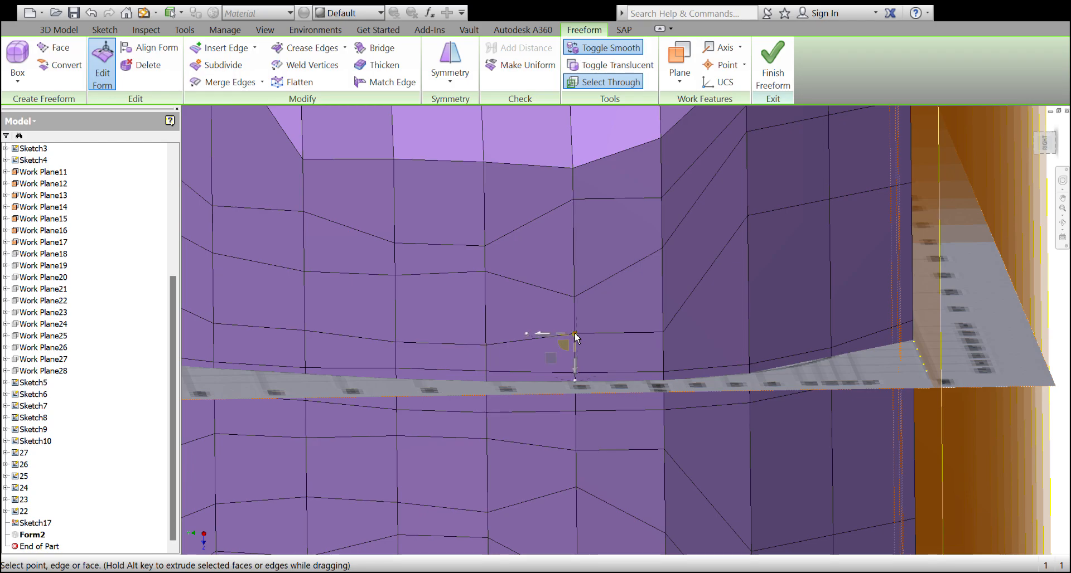
pyautogui.moveTo(575, 372); pyautogui.dragTo(578, 381)
pyautogui.scroll(2, 623, 357)
pyautogui.scroll(-1, 618, 312)
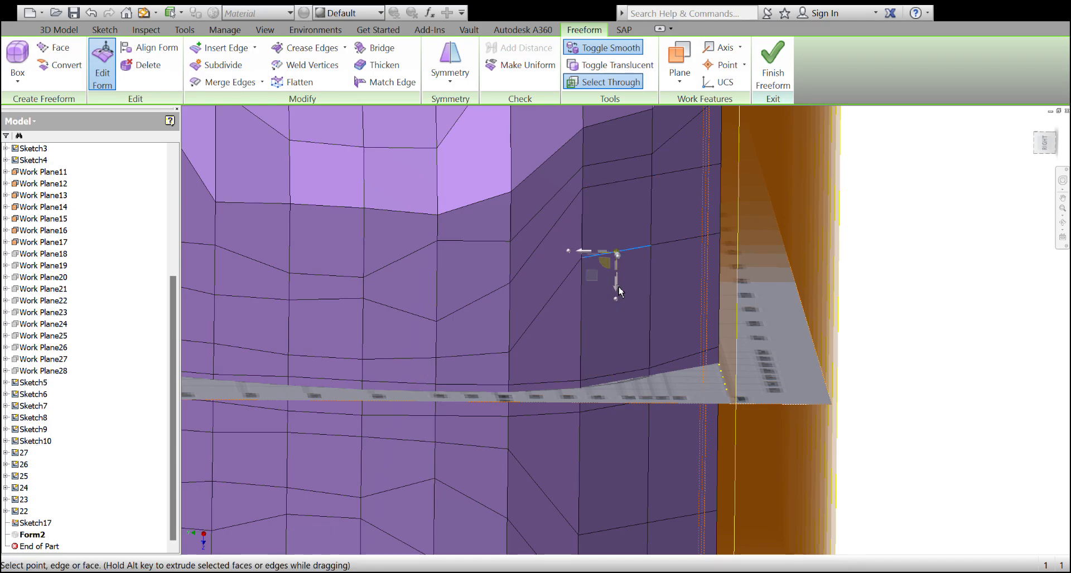
pyautogui.moveTo(616, 291); pyautogui.dragTo(621, 336)
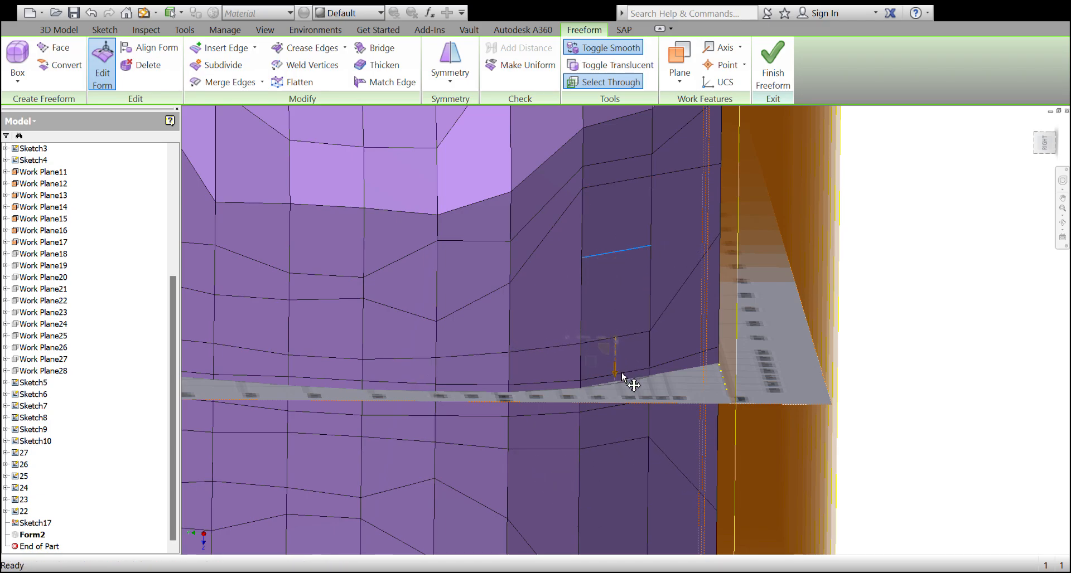
pyautogui.moveTo(622, 373); pyautogui.dragTo(623, 375)
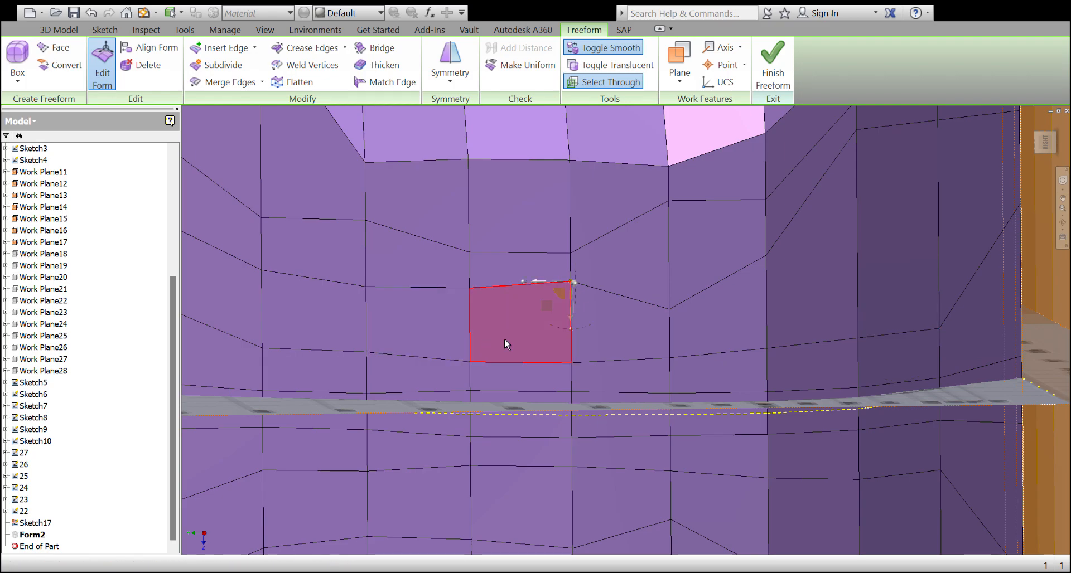
# Pull two neighbouring third-row vertices below the middle of the notch toward the centre plane
pyautogui.click(571, 282)
pyautogui.moveTo(572, 320); pyautogui.dragTo(571, 361)
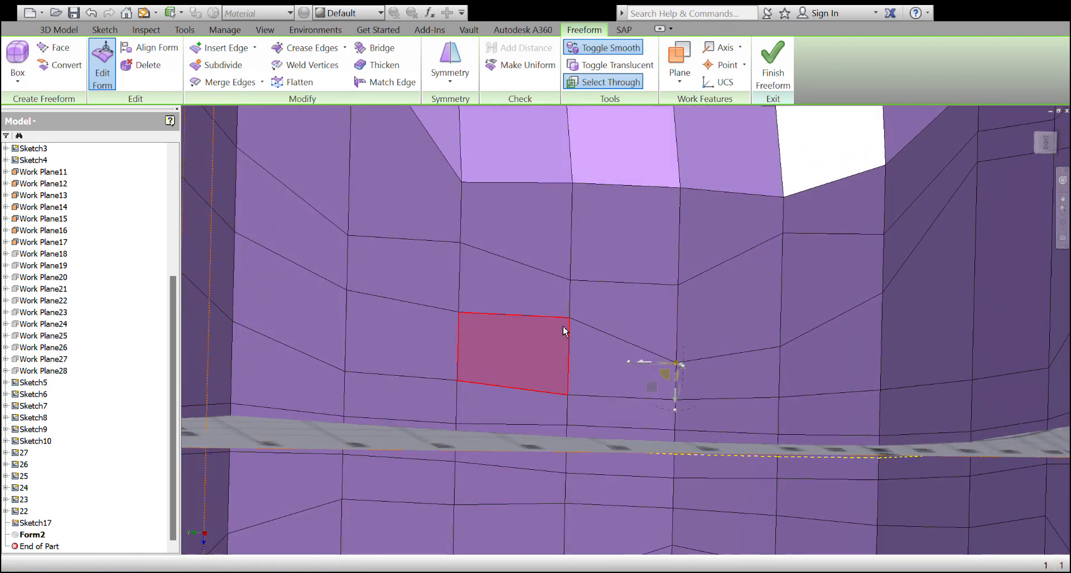
pyautogui.click(569, 318)
pyautogui.scroll(3, 569, 320)
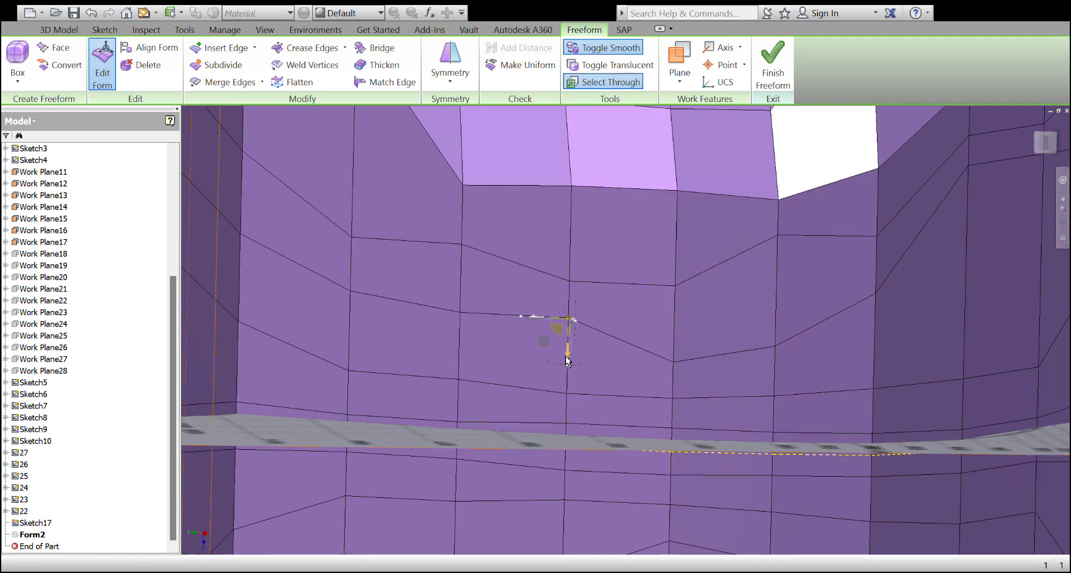
pyautogui.moveTo(551, 357); pyautogui.dragTo(551, 388)
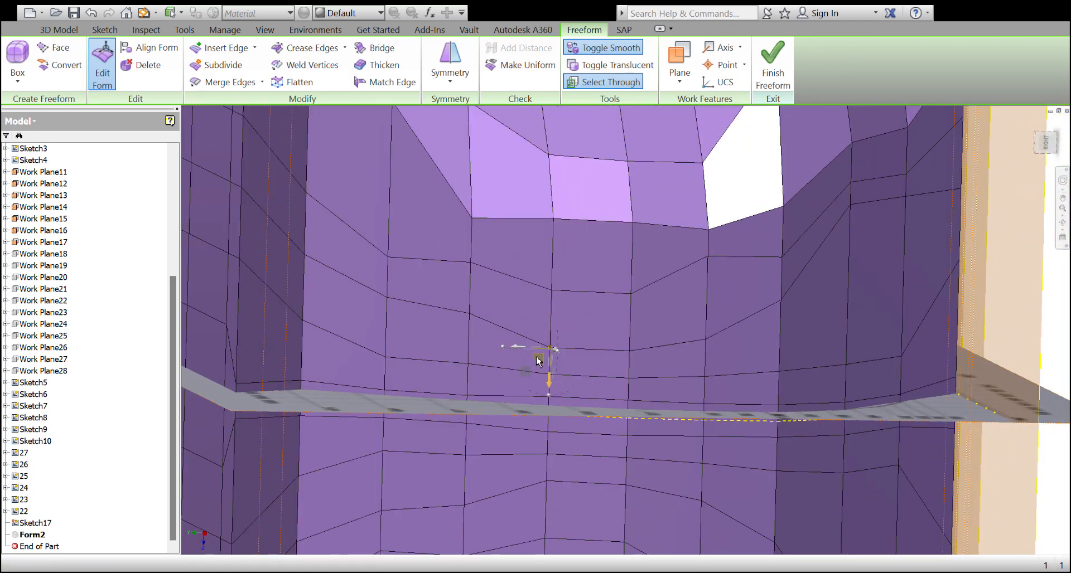
# Pull the next third-row vertex and two fourth-row vertices below the notch's near side toward the centre plane
pyautogui.click(469, 315)
pyautogui.moveTo(468, 350); pyautogui.dragTo(466, 371)
pyautogui.scroll(-1, 483, 313)
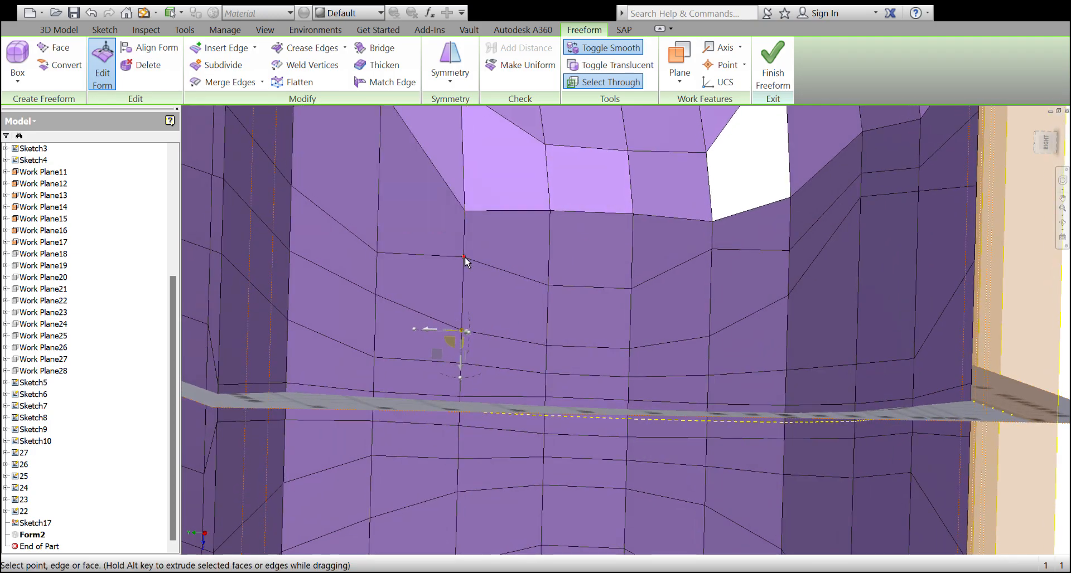
pyautogui.click(464, 258)
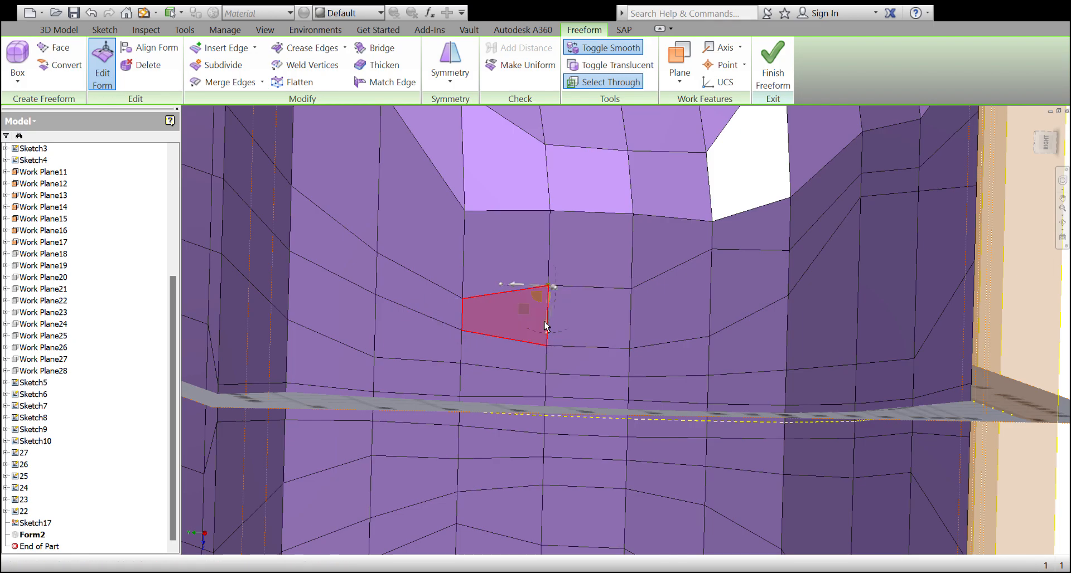
pyautogui.moveTo(547, 322); pyautogui.dragTo(546, 353)
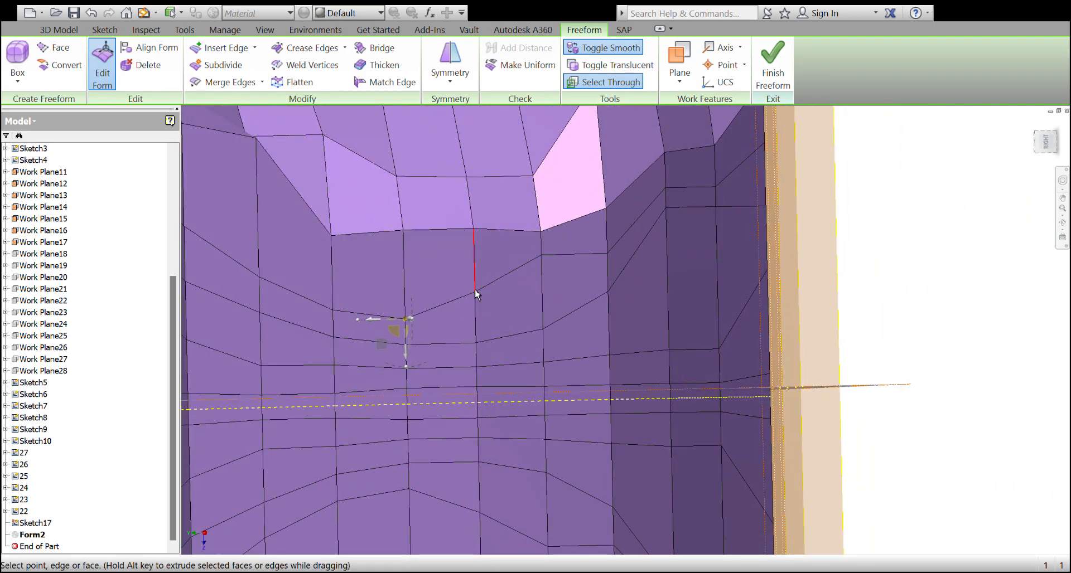
pyautogui.click(477, 294)
pyautogui.moveTo(475, 295); pyautogui.dragTo(478, 317)
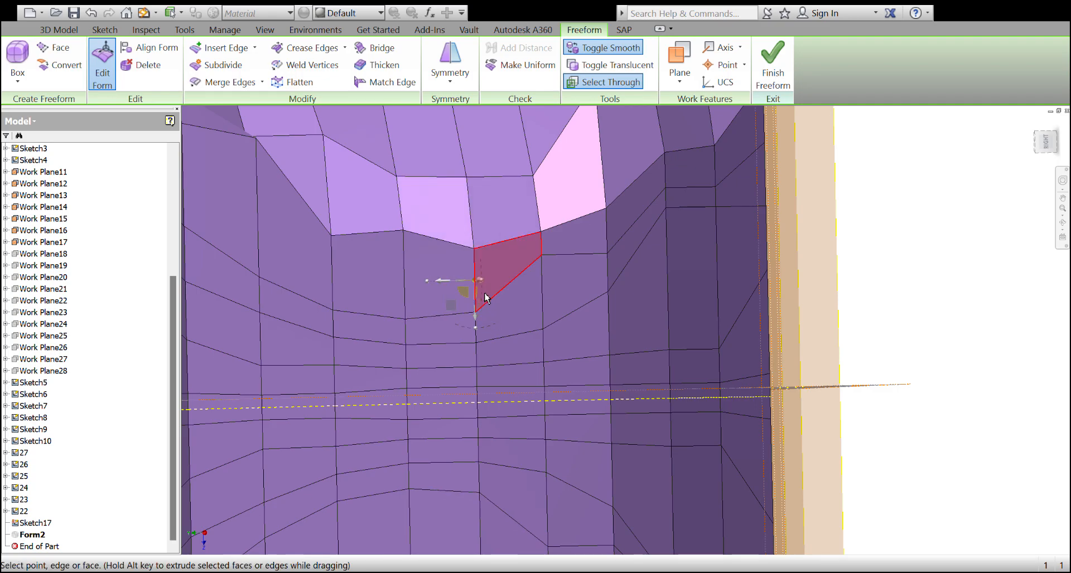
pyautogui.hotkey('ctrl', 'z')
# Move the next two fourth-row vertices beneath the notch's far side toward the centre plane
pyautogui.scroll(3, 487, 311)
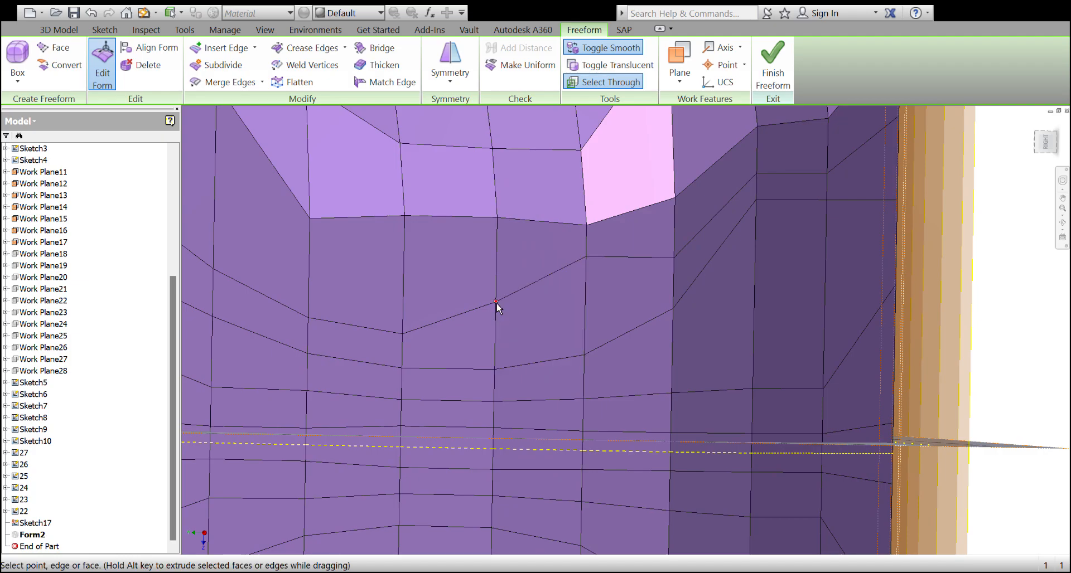
pyautogui.click(496, 303)
pyautogui.moveTo(495, 338); pyautogui.dragTo(496, 351)
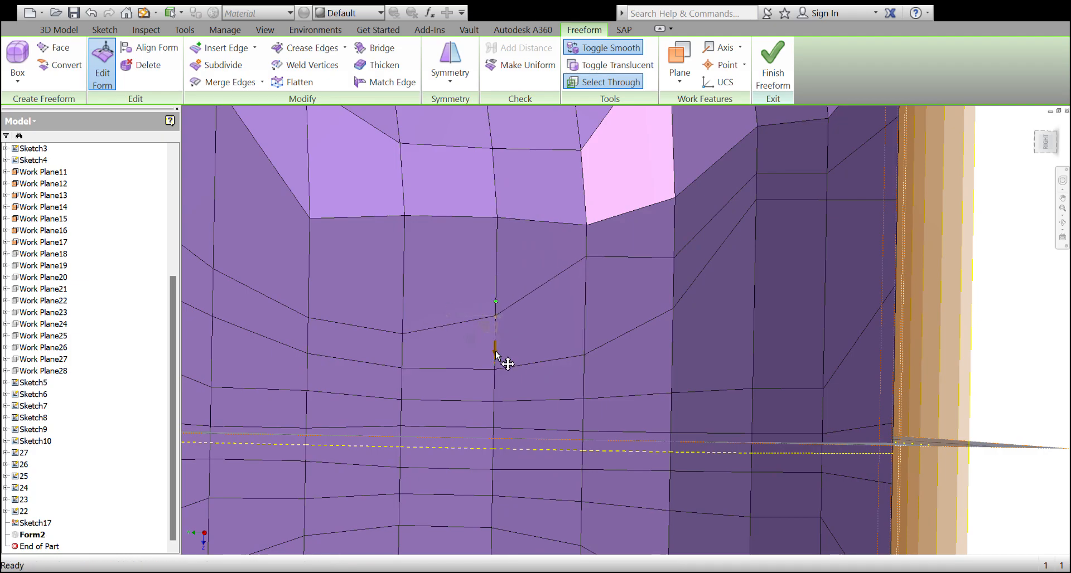
pyautogui.click(586, 256)
pyautogui.moveTo(584, 287); pyautogui.dragTo(590, 355)
# Pull three third-row vertices around the far corner toward the centre plane to continue the row's curve
pyautogui.scroll(2, 667, 374)
pyautogui.keyDown('shift'); pyautogui.moveTo(667, 375); pyautogui.dragTo(647, 336, button='middle'); pyautogui.keyUp('shift')
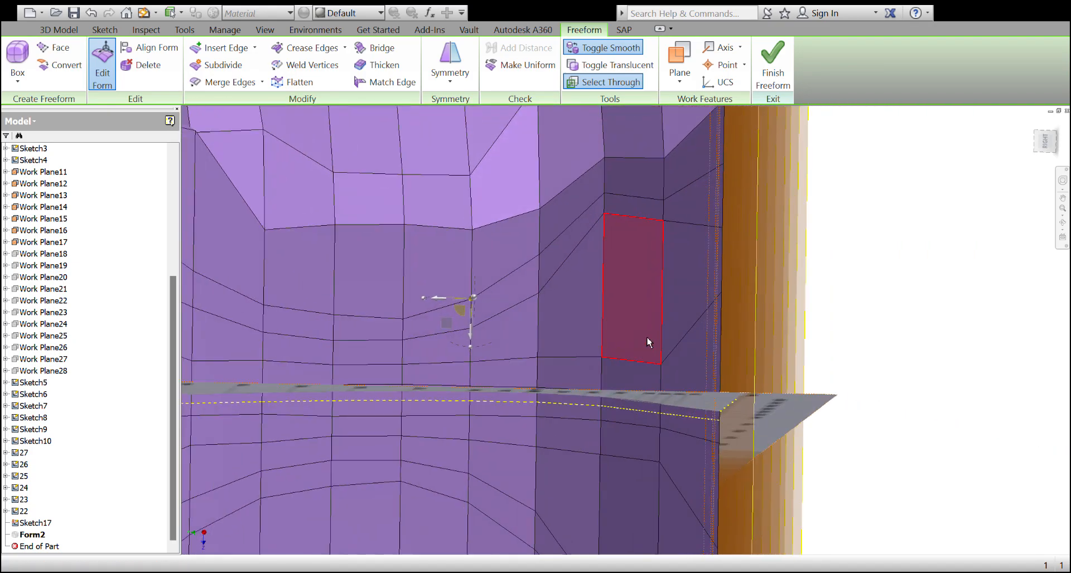
pyautogui.scroll(-2, 624, 251)
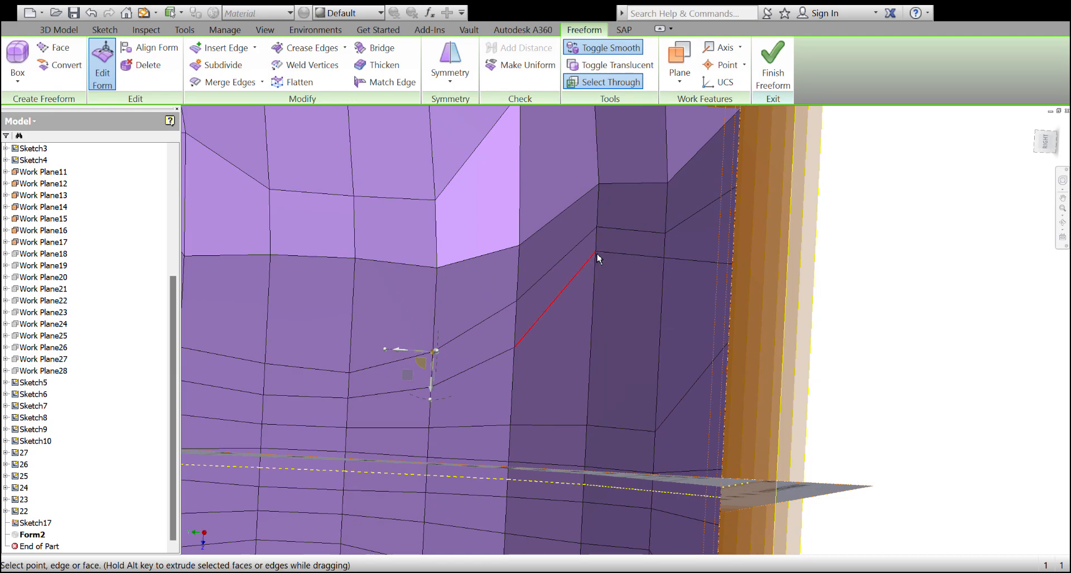
pyautogui.click(597, 252)
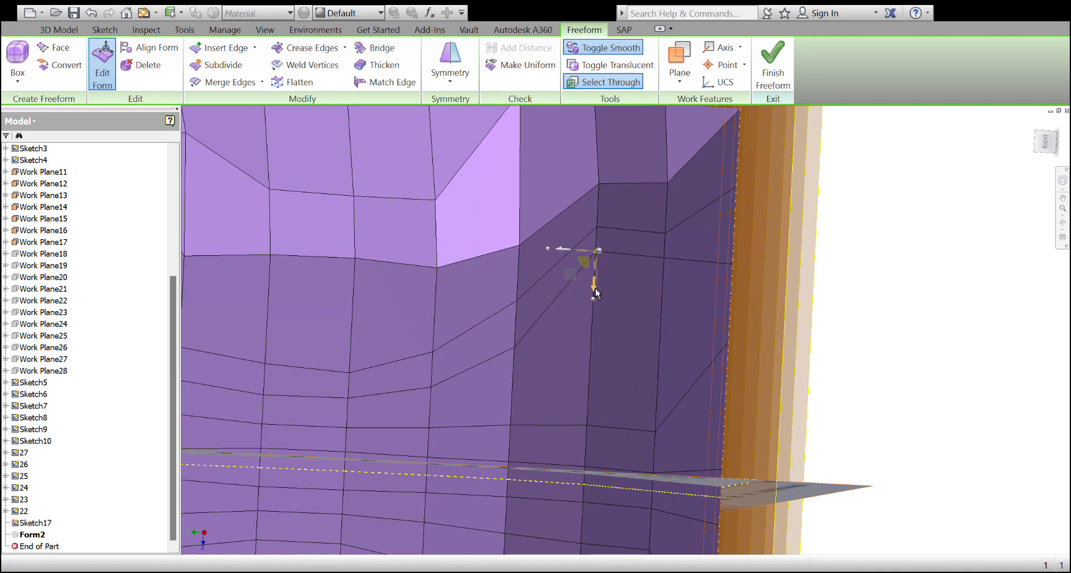
pyautogui.moveTo(595, 299); pyautogui.dragTo(592, 384)
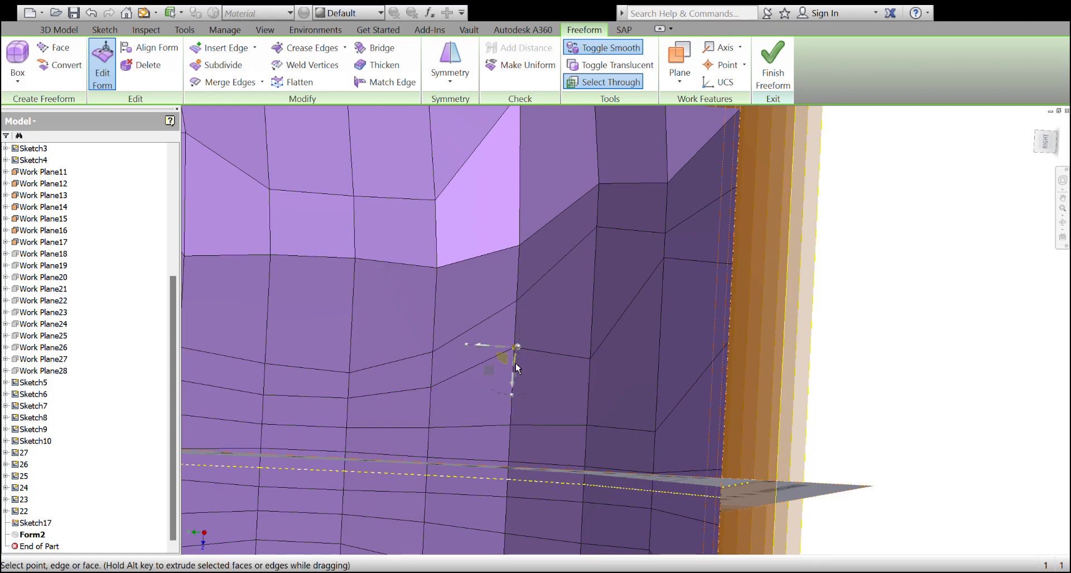
pyautogui.moveTo(515, 389); pyautogui.dragTo(516, 425)
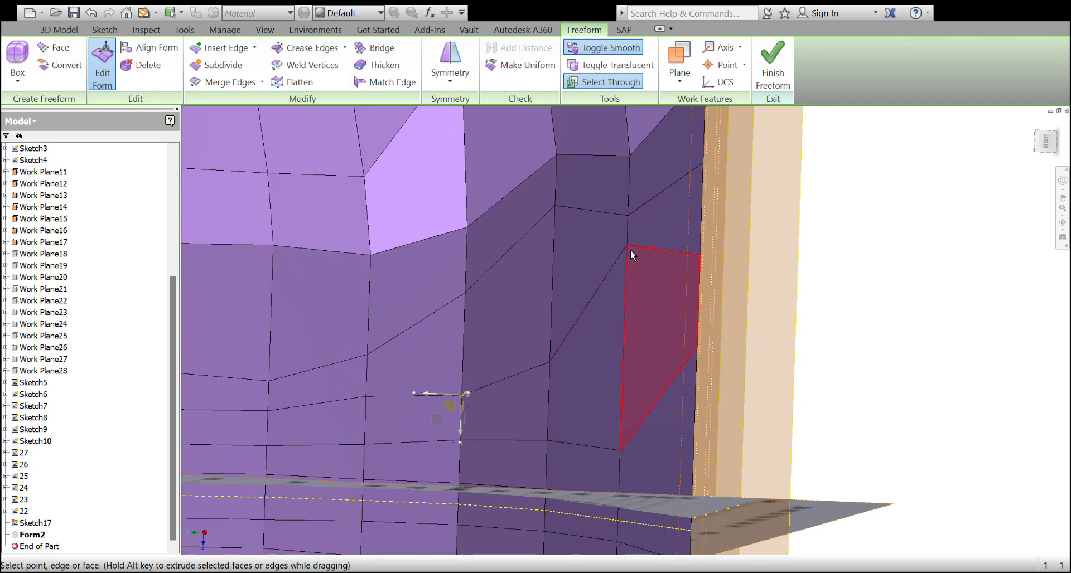
pyautogui.click(627, 245)
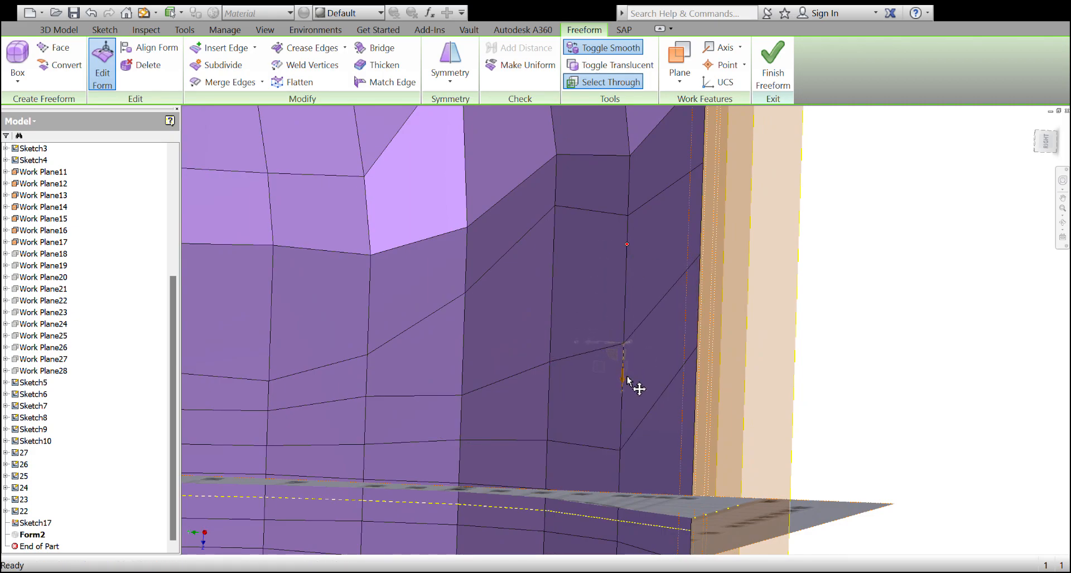
pyautogui.moveTo(627, 381); pyautogui.dragTo(627, 381)
# Pull two fourth-row vertices where the face bends into the far corner toward the centre plane
pyautogui.scroll(-2, 611, 320)
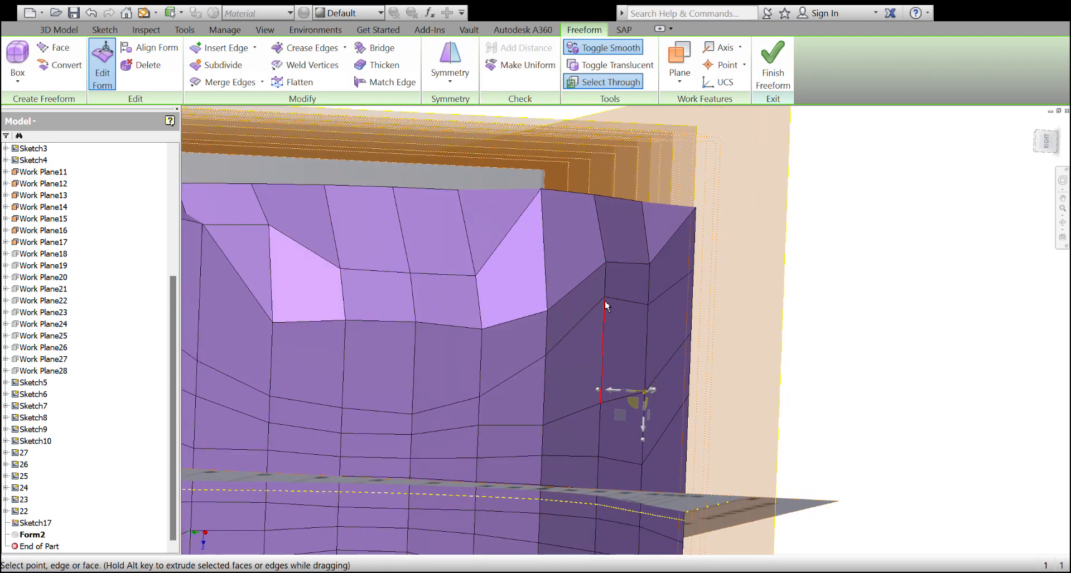
pyautogui.click(604, 297)
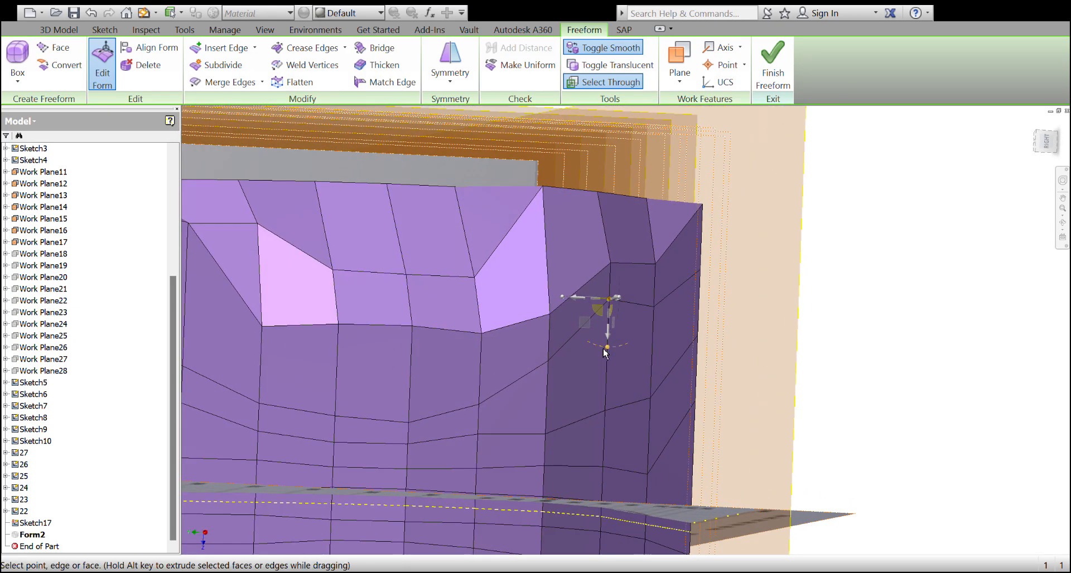
pyautogui.scroll(1, 589, 339)
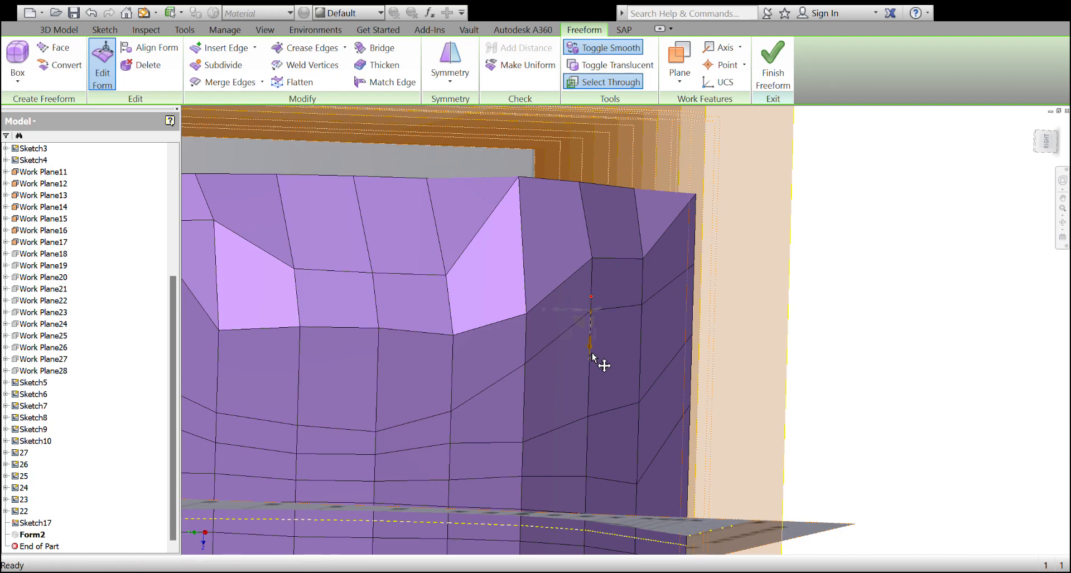
pyautogui.click(526, 367)
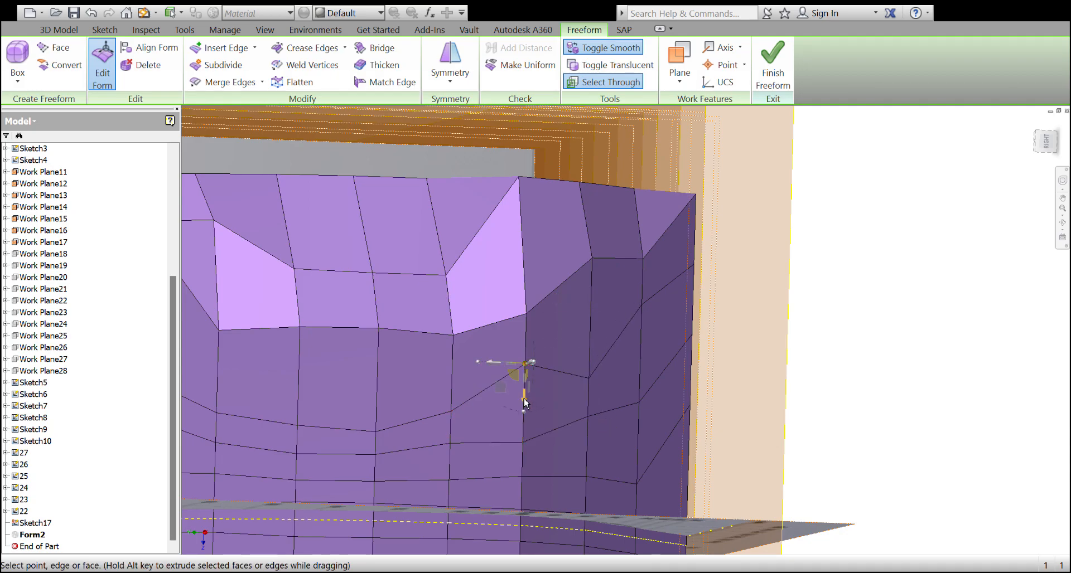
pyautogui.moveTo(525, 403); pyautogui.dragTo(524, 438)
pyautogui.scroll(3, 587, 389)
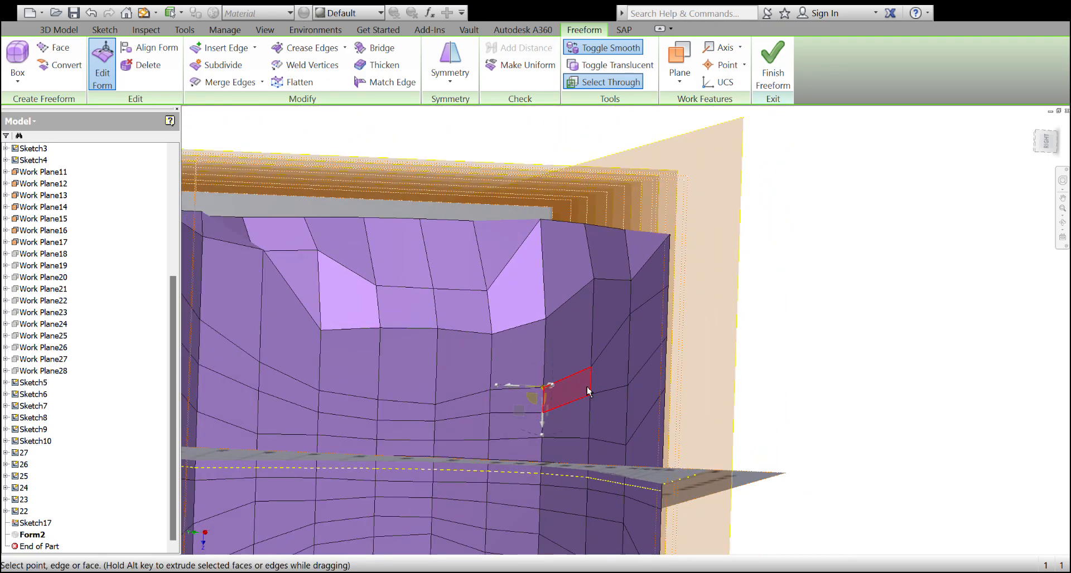
# Pull the notch's lower edge and the adjoining lower vertex on its near side toward the centre plane
pyautogui.scroll(-2, 581, 389)
pyautogui.scroll(1, 558, 368)
pyautogui.keyDown('shift'); pyautogui.moveTo(551, 355); pyautogui.dragTo(529, 350, button='middle'); pyautogui.keyUp('shift')
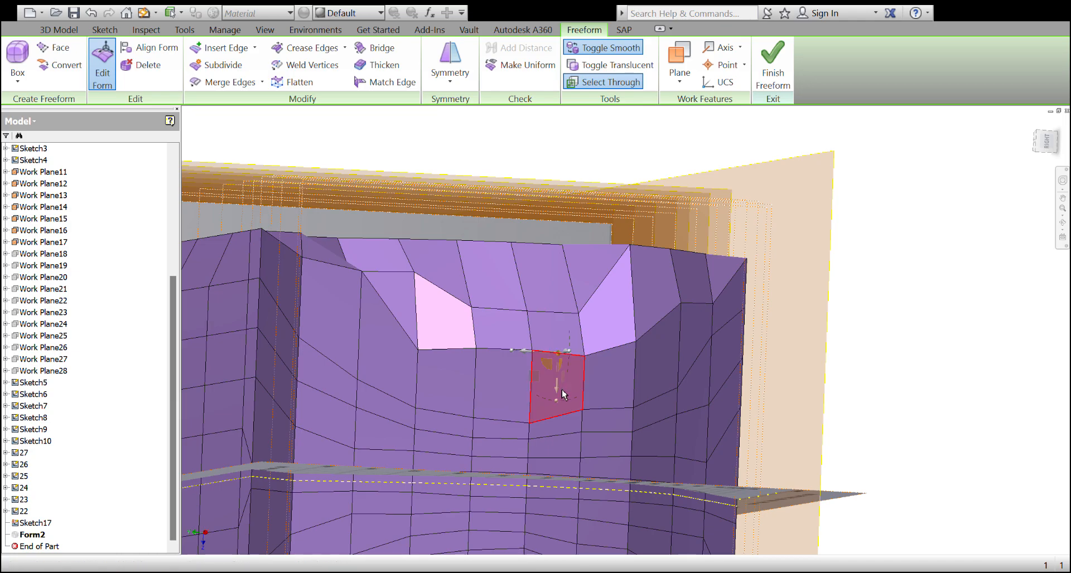
pyautogui.moveTo(558, 386); pyautogui.dragTo(553, 430)
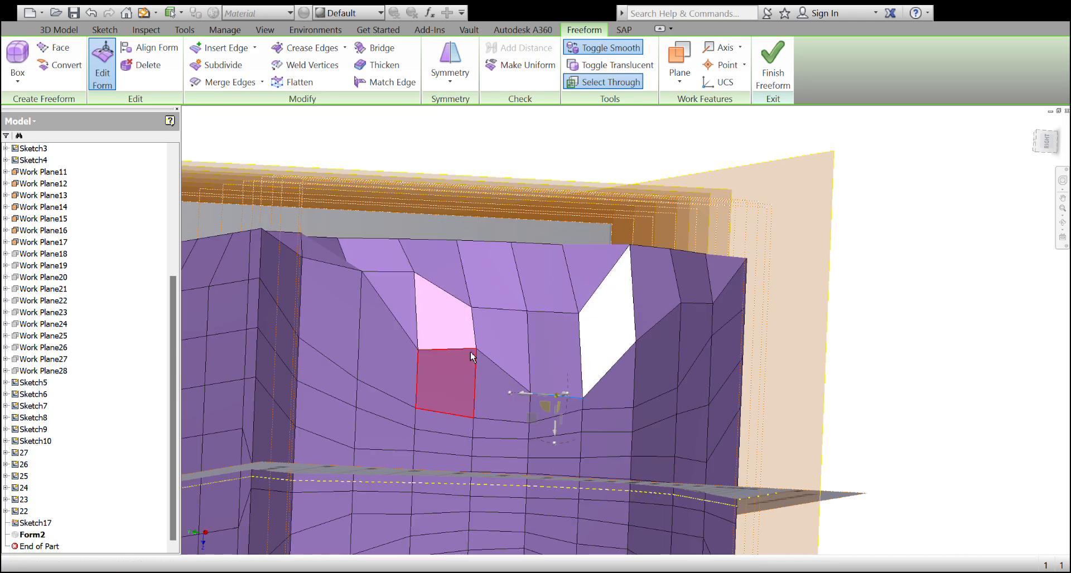
pyautogui.click(477, 348)
pyautogui.moveTo(477, 386); pyautogui.dragTo(478, 447)
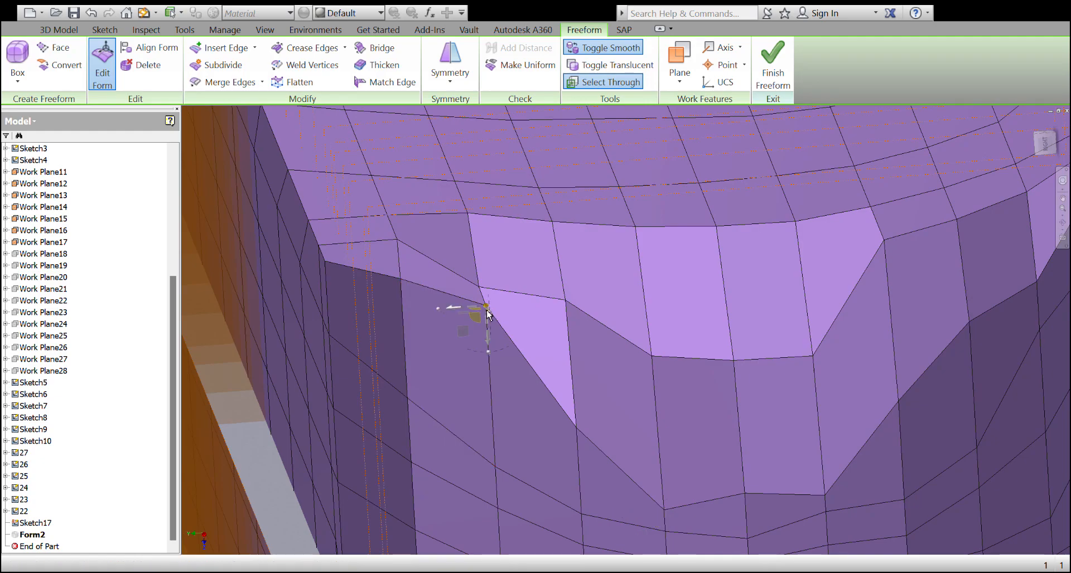
# Reposition the vertices along the notch's outer row, from its near side to the near corner, toward the centre plane
pyautogui.moveTo(489, 345); pyautogui.dragTo(491, 442)
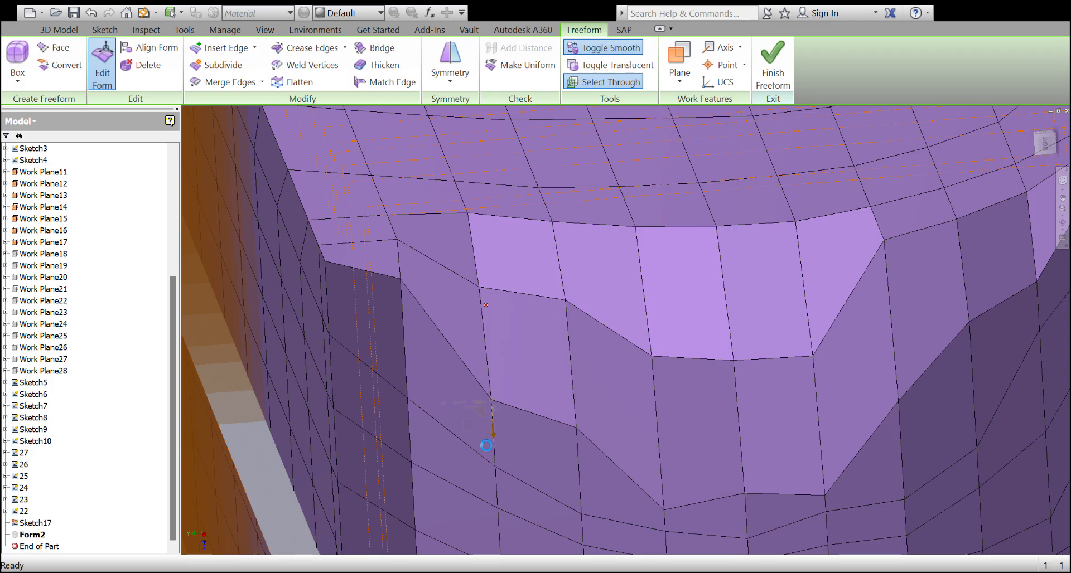
pyautogui.click(401, 280)
pyautogui.moveTo(406, 342); pyautogui.dragTo(407, 377)
pyautogui.scroll(2, 460, 383)
pyautogui.moveTo(586, 485); pyautogui.dragTo(510, 389, button='middle')
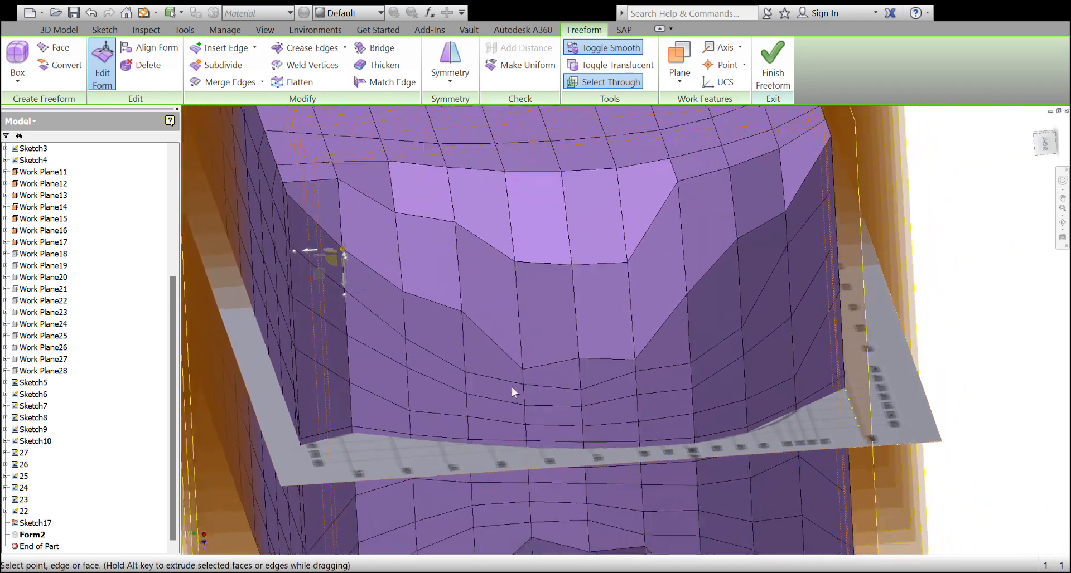
pyautogui.scroll(-2, 510, 389)
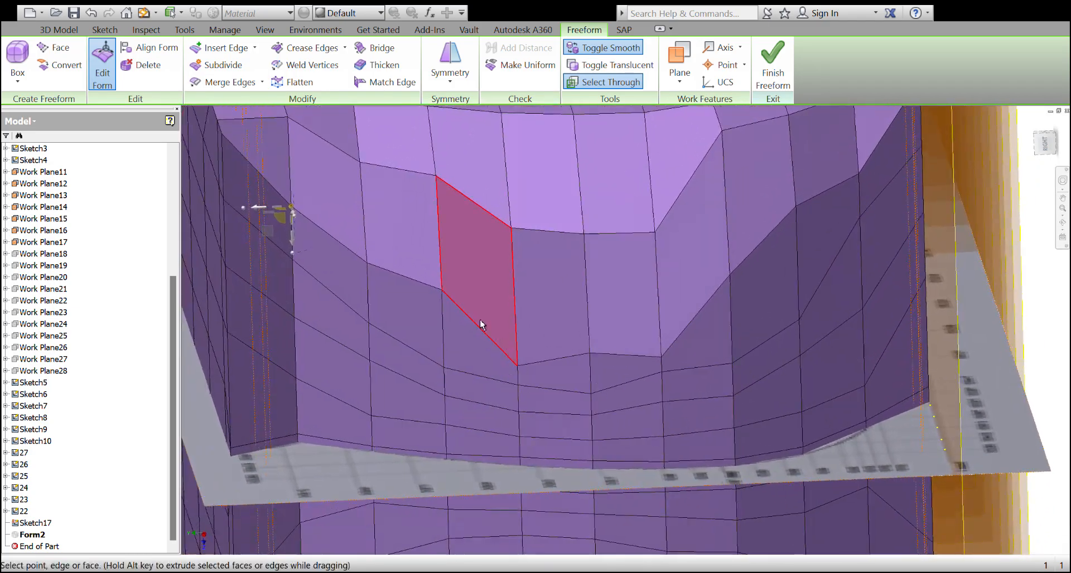
pyautogui.click(440, 291)
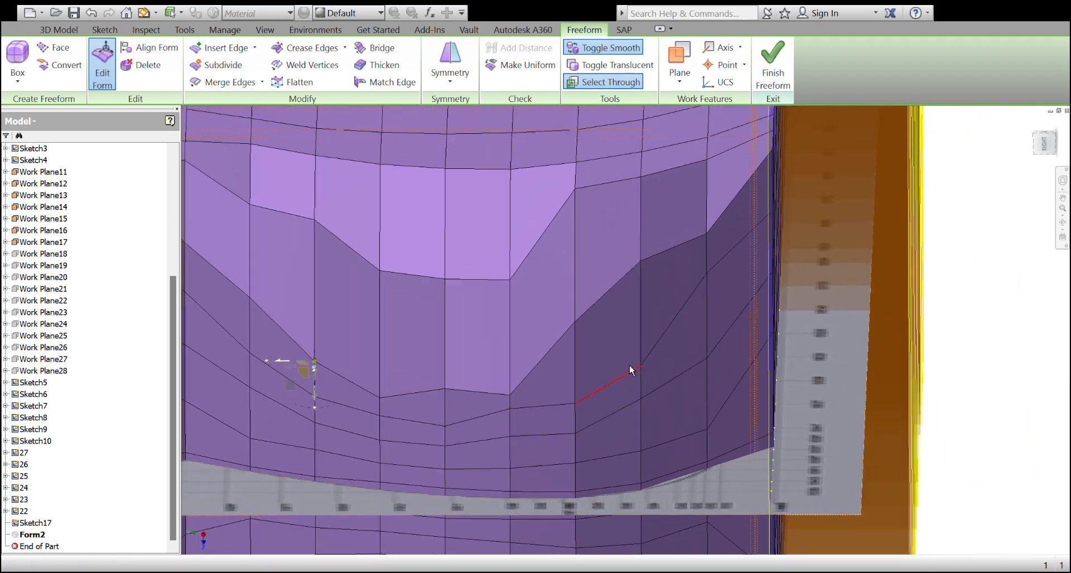
# Pull two adjoining second-row vertices between the row's lowest point and the far corner toward the centre plane
pyautogui.scroll(-2, 629, 373)
pyautogui.keyDown('shift'); pyautogui.moveTo(552, 361); pyautogui.dragTo(577, 383, button='middle'); pyautogui.keyUp('shift')
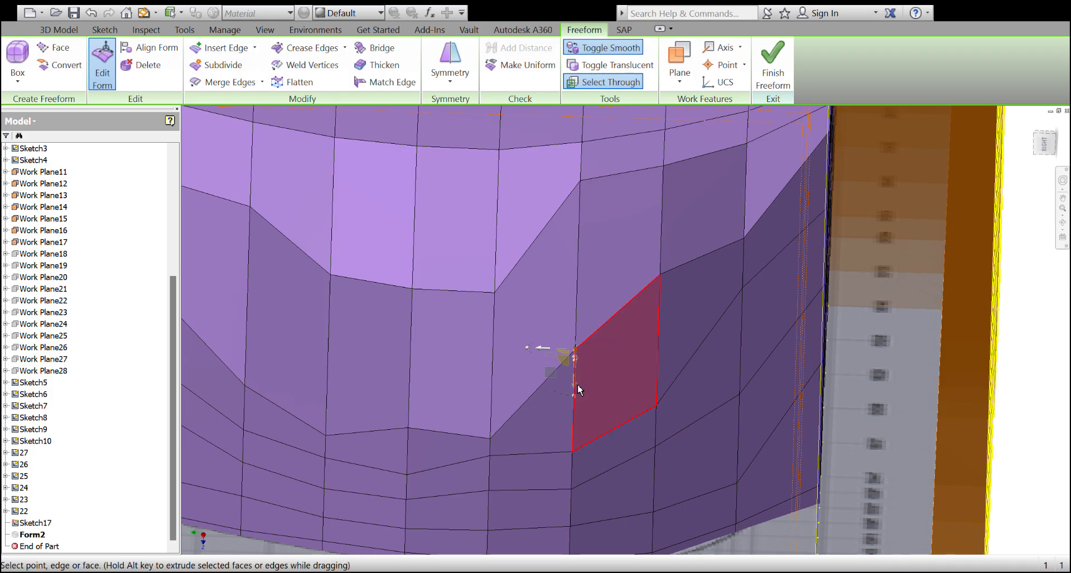
pyautogui.keyDown('shift'); pyautogui.moveTo(576, 384); pyautogui.dragTo(568, 361, button='middle'); pyautogui.keyUp('shift')
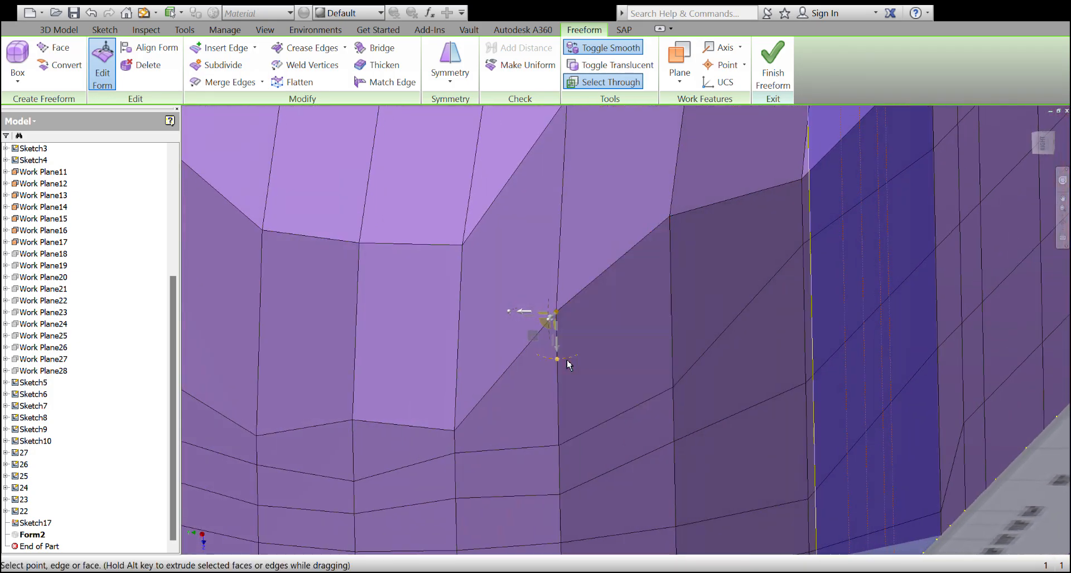
pyautogui.moveTo(558, 352); pyautogui.dragTo(566, 427)
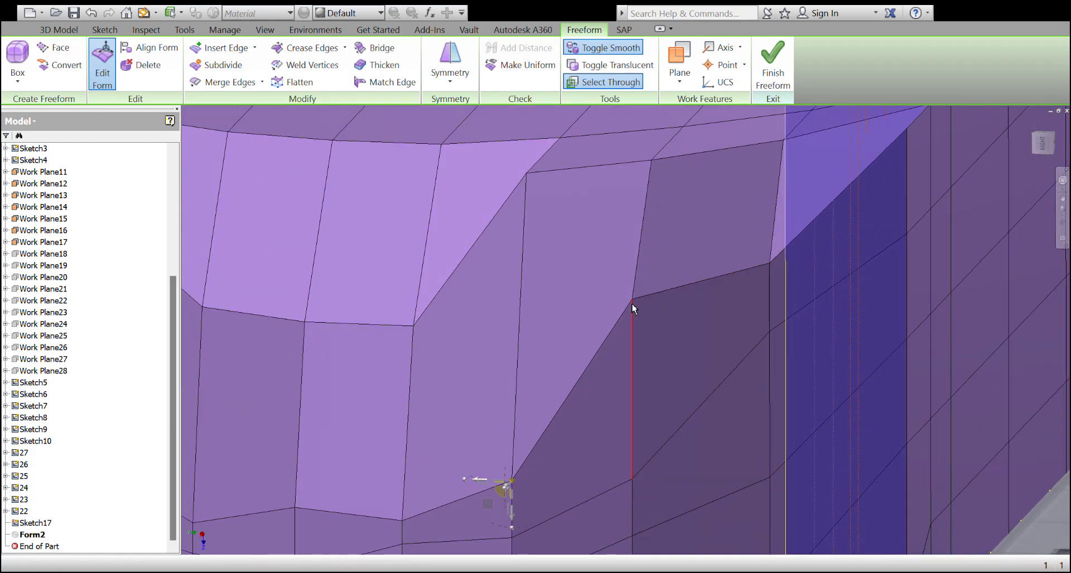
pyautogui.click(632, 300)
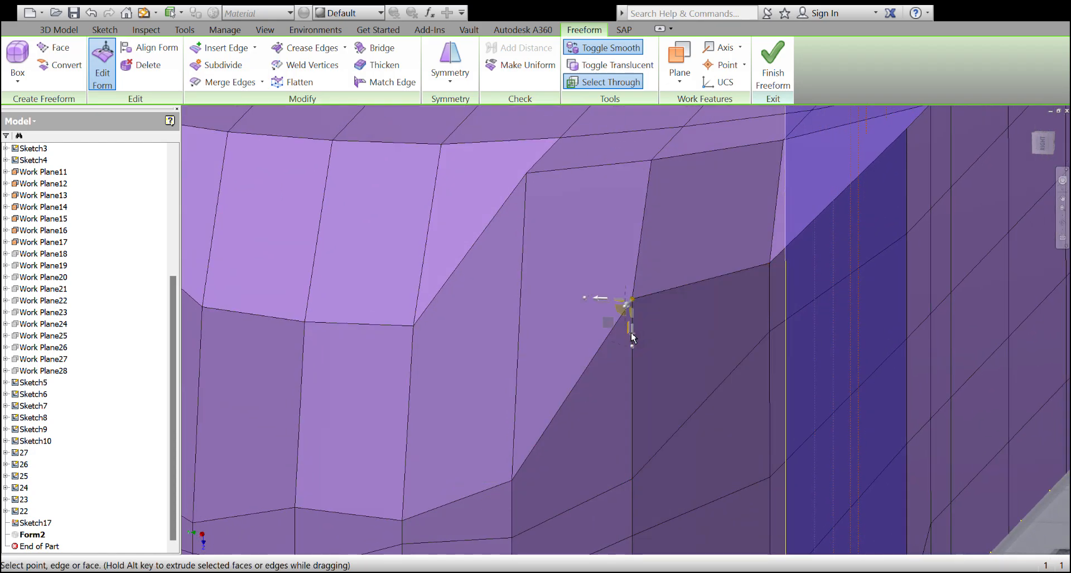
pyautogui.moveTo(635, 342); pyautogui.dragTo(641, 432)
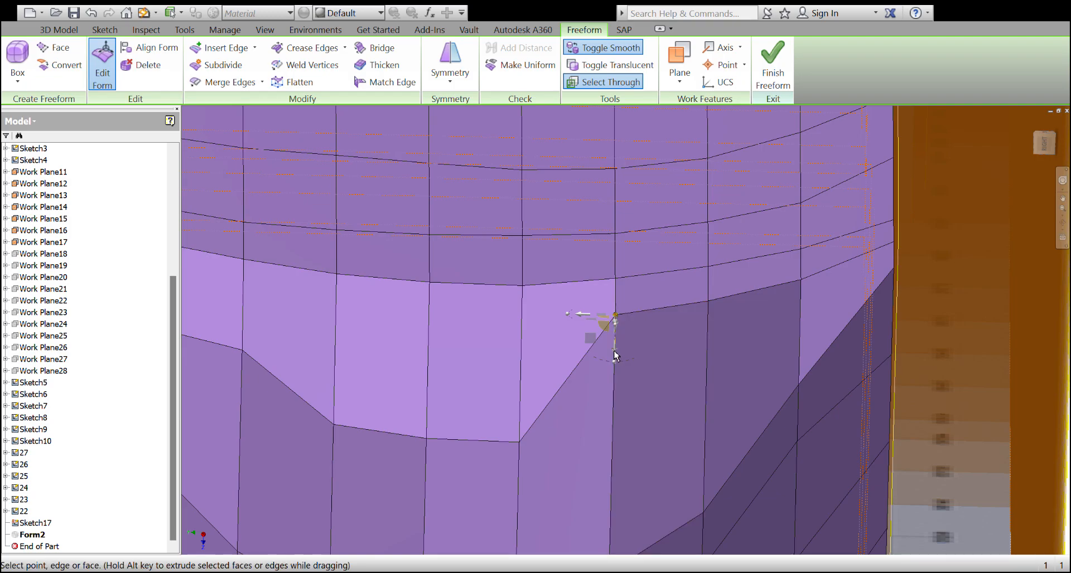
# Pull three consecutive outer-row vertices leading to the far corner, plus one near-side vertex of that row, toward the centre plane
pyautogui.moveTo(616, 358); pyautogui.dragTo(609, 467)
pyautogui.keyDown('shift'); pyautogui.moveTo(670, 346); pyautogui.dragTo(621, 356, button='middle'); pyautogui.keyUp('shift')
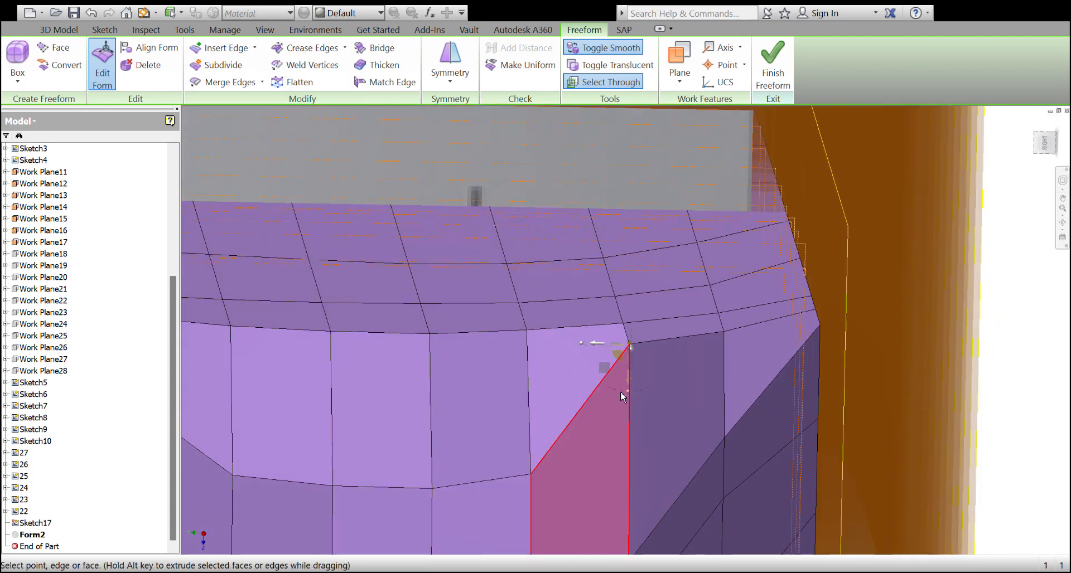
pyautogui.moveTo(627, 405); pyautogui.dragTo(631, 472)
pyautogui.keyDown('shift'); pyautogui.moveTo(631, 467); pyautogui.dragTo(592, 363, button='middle'); pyautogui.keyUp('shift')
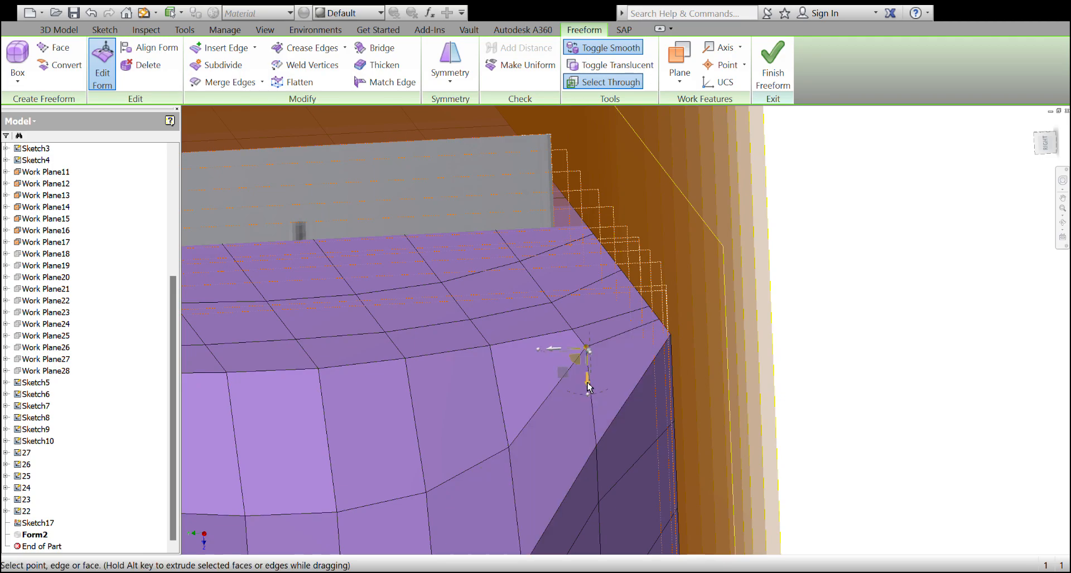
pyautogui.moveTo(589, 387); pyautogui.dragTo(590, 430)
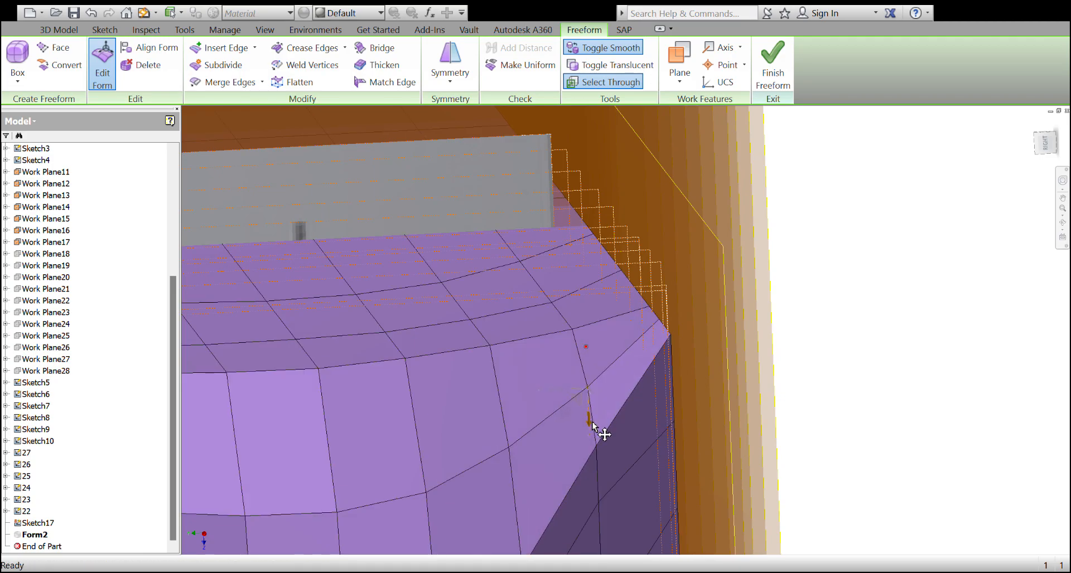
pyautogui.scroll(5, 614, 409)
pyautogui.scroll(-5, 615, 408)
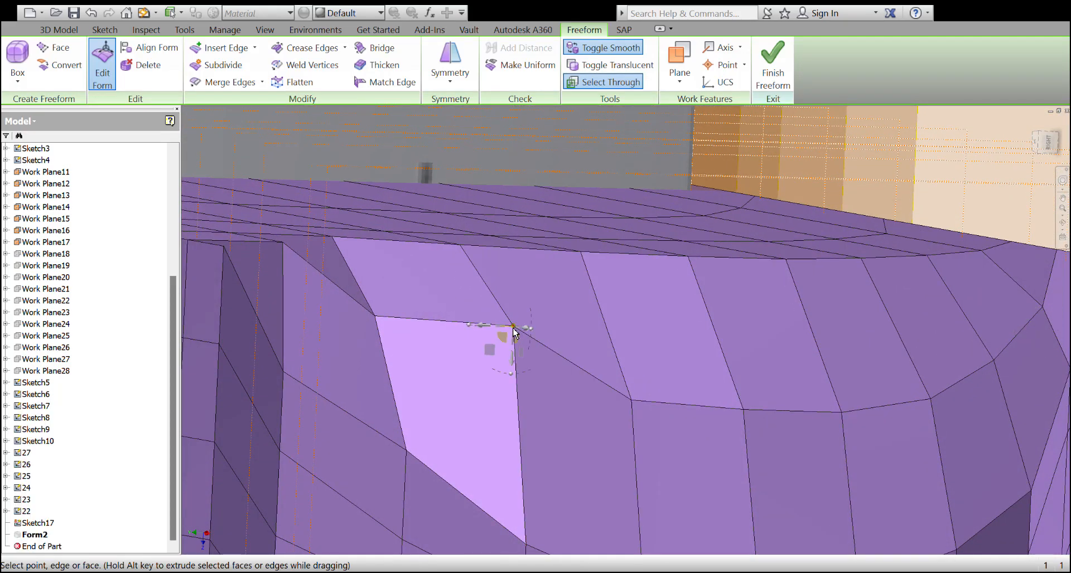
pyautogui.moveTo(513, 363); pyautogui.dragTo(511, 427)
# Inspect the curved end from several sides and check its surface in smooth display, then return to the faceted display
pyautogui.scroll(4, 511, 427)
pyautogui.scroll(5, 602, 397)
pyautogui.scroll(-4, 601, 397)
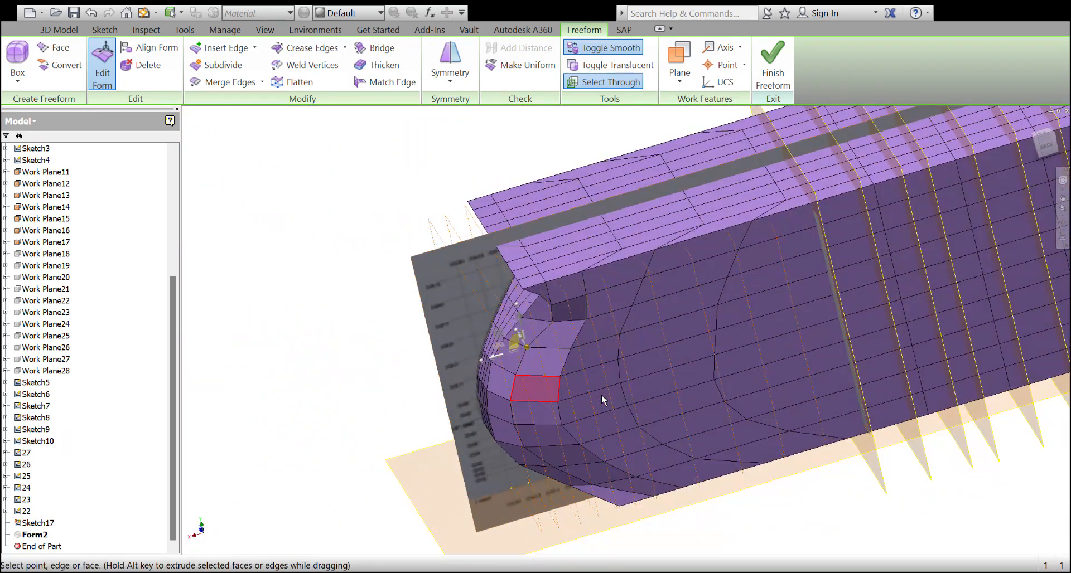
pyautogui.scroll(-3, 454, 464)
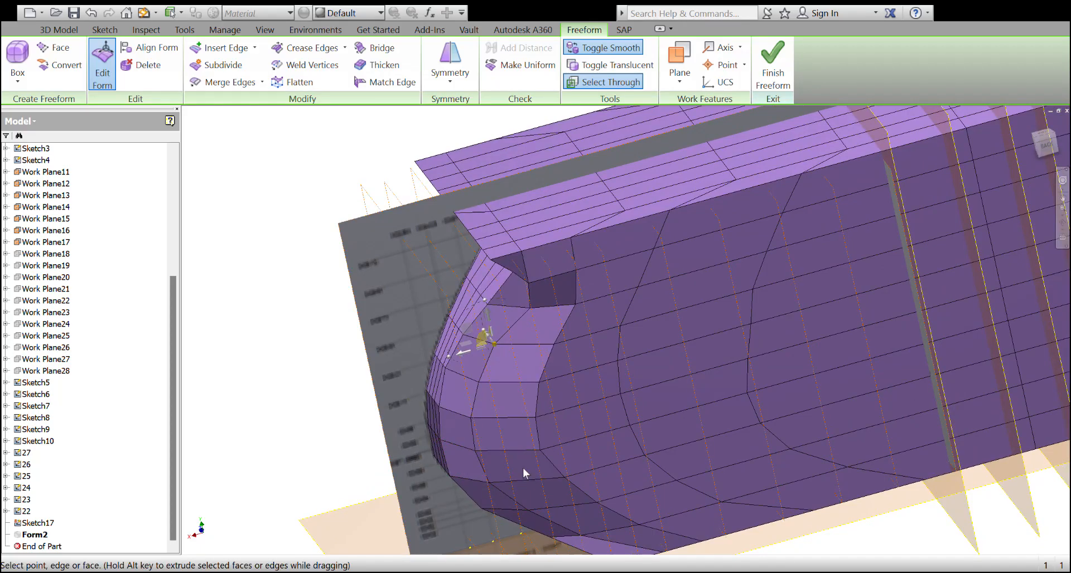
pyautogui.press('Escape')
pyautogui.click(606, 83)
pyautogui.click(620, 51)
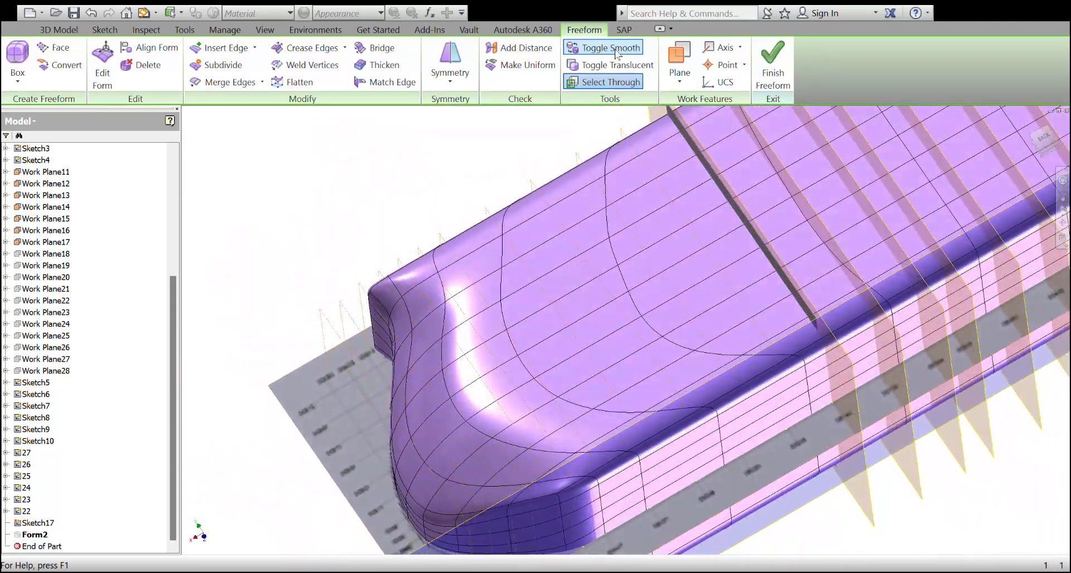
pyautogui.click(615, 52)
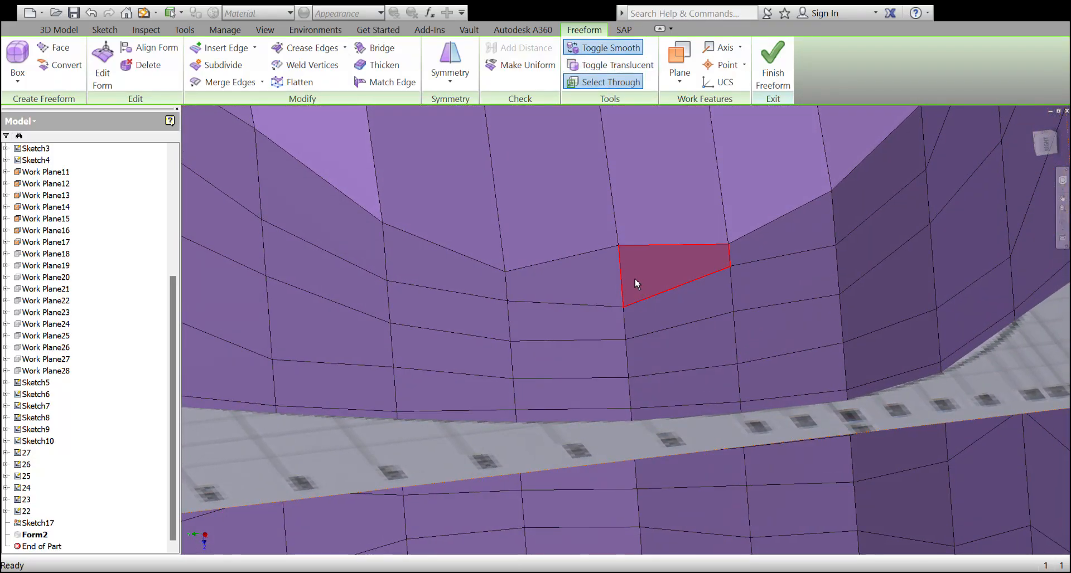
# Pull the vertices around the middle of the row bordering the narrow lower faces toward the centre plane
pyautogui.click(618, 245)
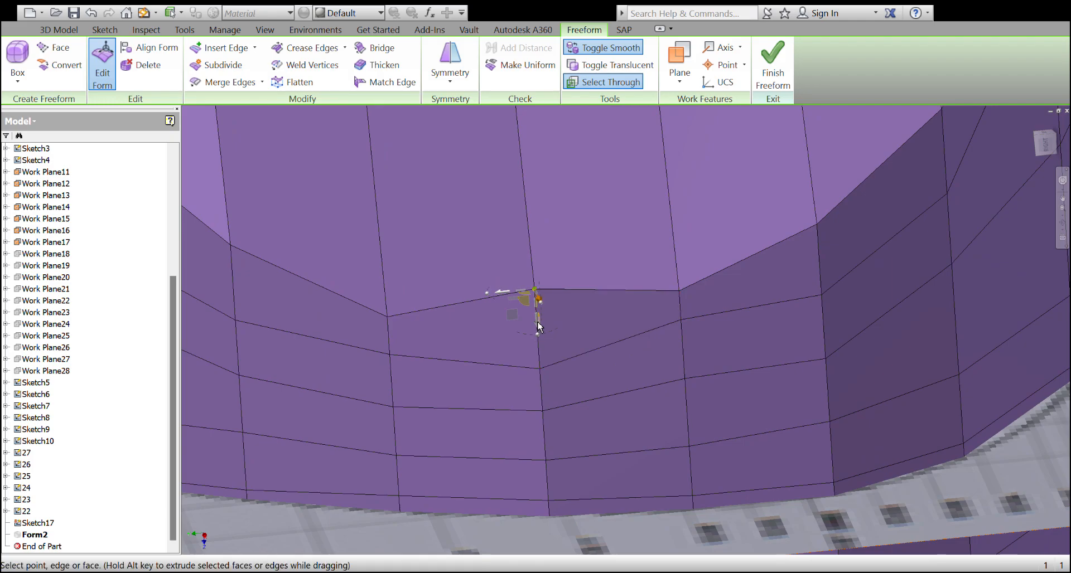
pyautogui.moveTo(538, 324); pyautogui.dragTo(541, 376)
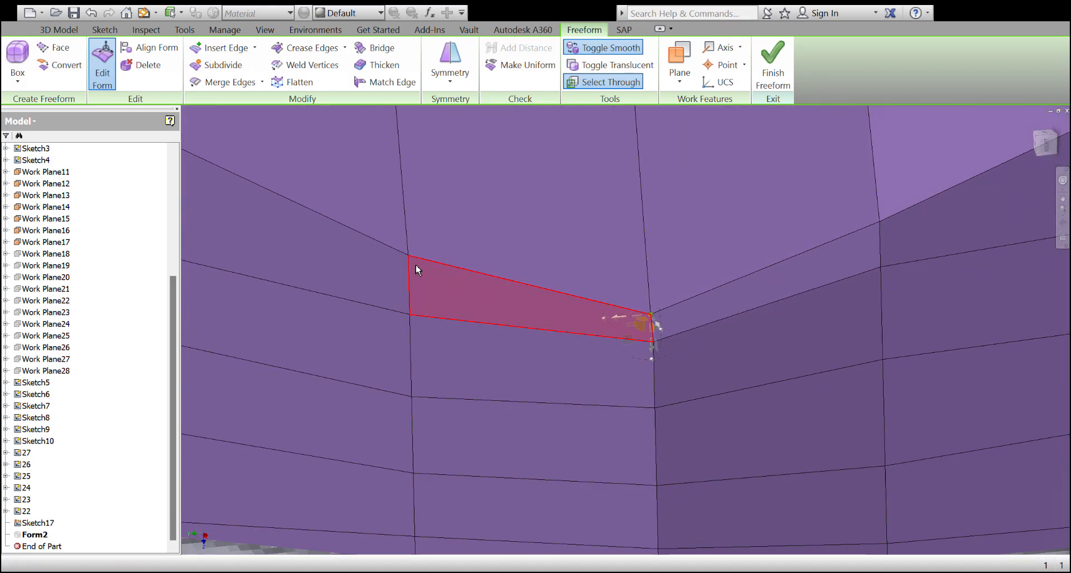
pyautogui.click(410, 258)
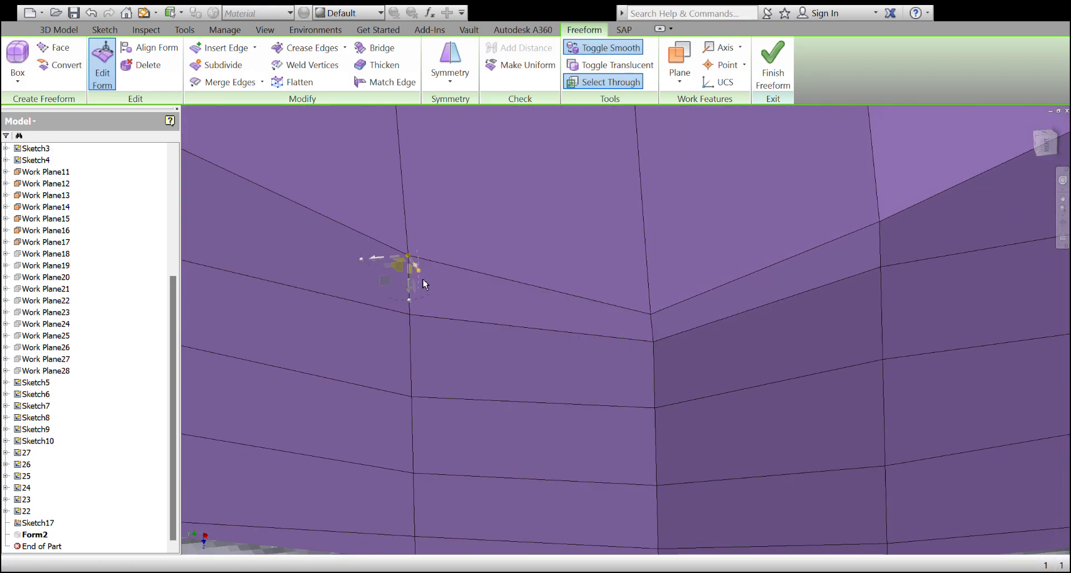
pyautogui.moveTo(410, 291); pyautogui.dragTo(410, 331)
pyautogui.keyDown('shift'); pyautogui.moveTo(418, 336); pyautogui.dragTo(469, 294, button='middle'); pyautogui.keyUp('shift')
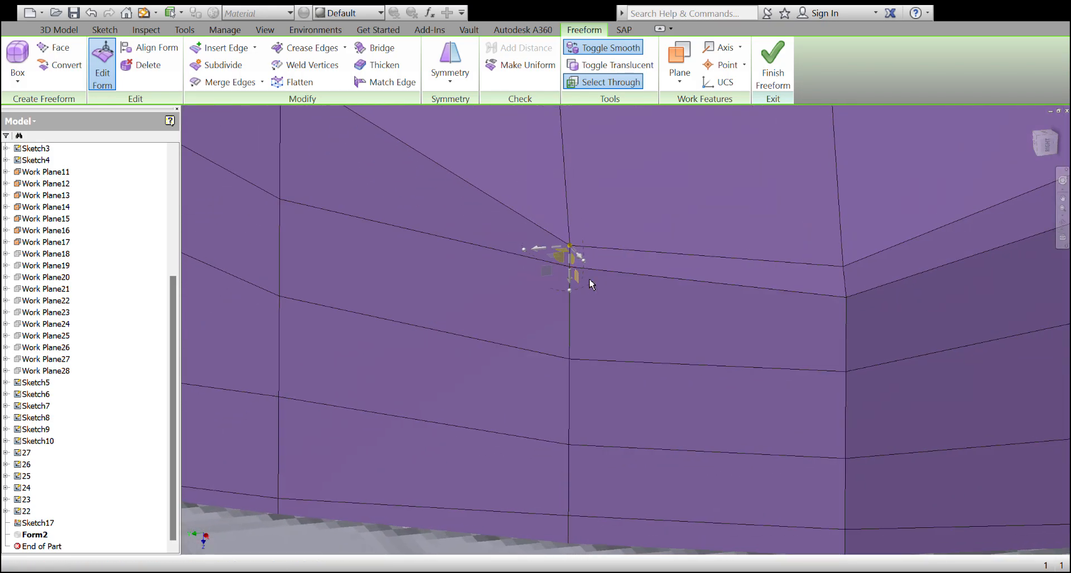
# Pull two adjoining edges of the next lower row and the edge just beneath them toward the centre plane
pyautogui.click(733, 283)
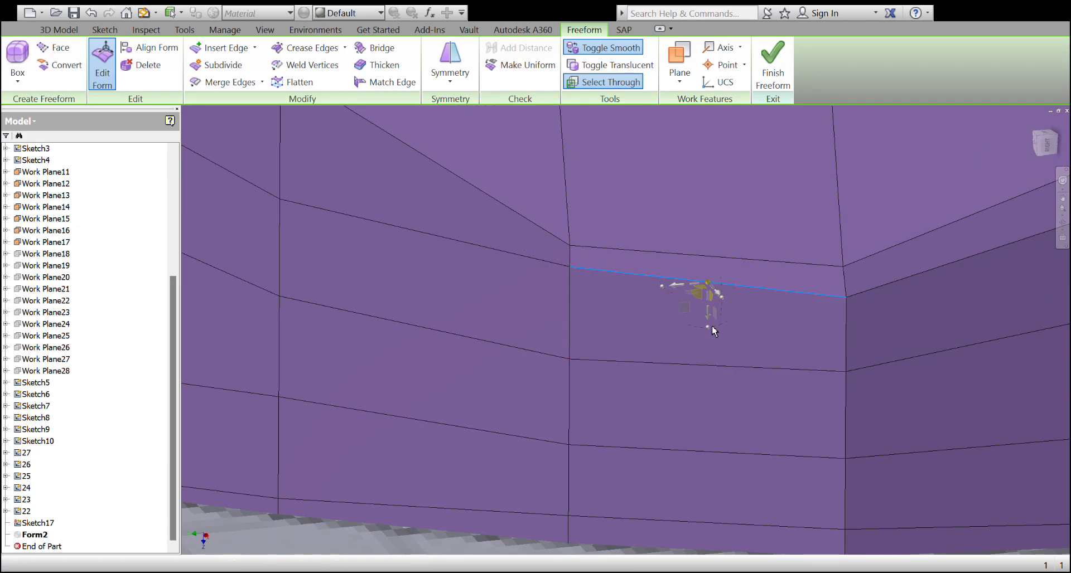
pyautogui.moveTo(707, 304); pyautogui.dragTo(670, 335)
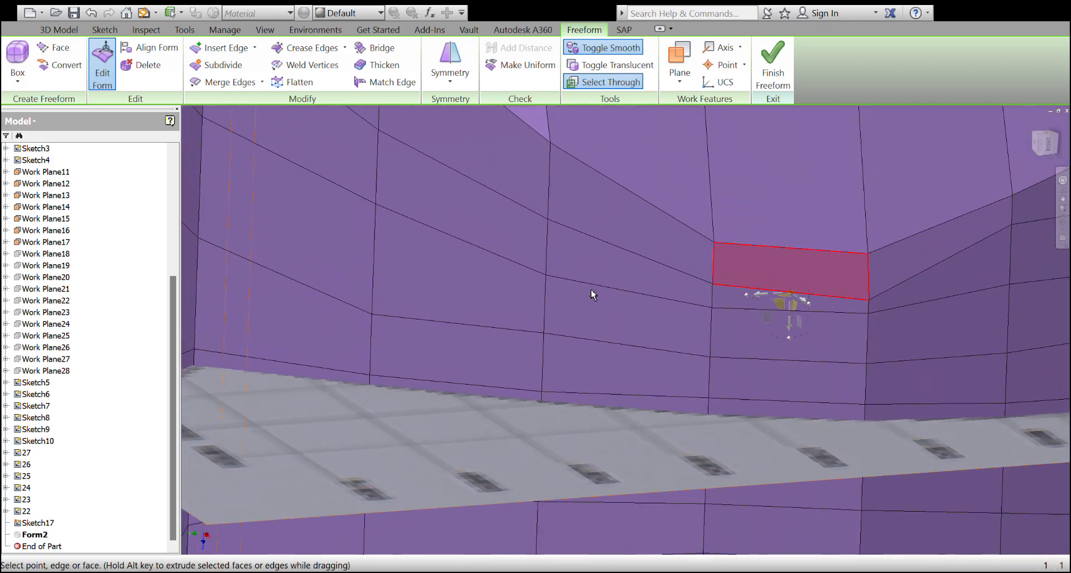
pyautogui.scroll(-2, 591, 289)
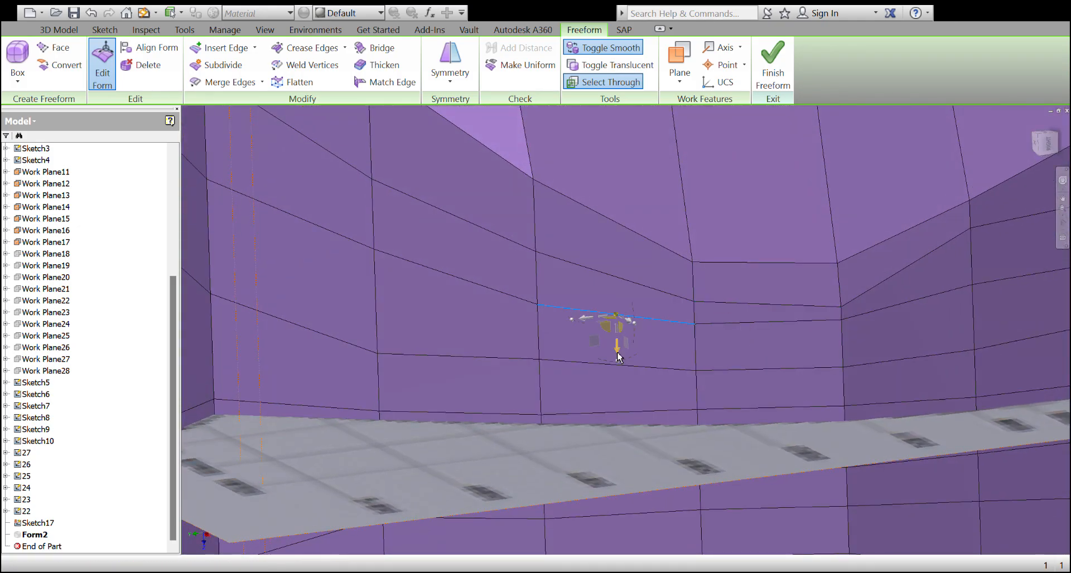
pyautogui.moveTo(618, 357); pyautogui.dragTo(615, 383)
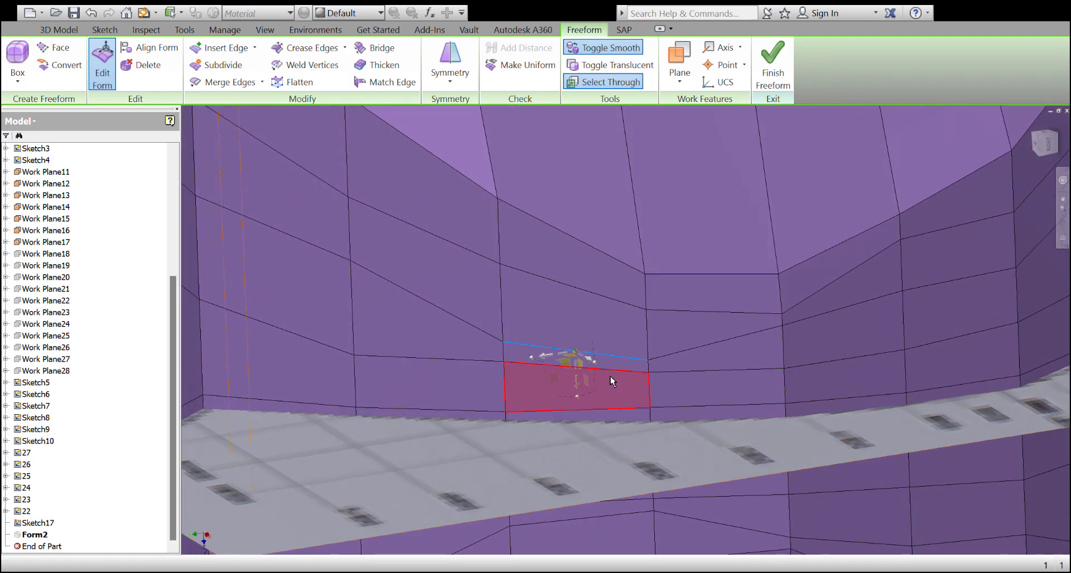
pyautogui.click(619, 371)
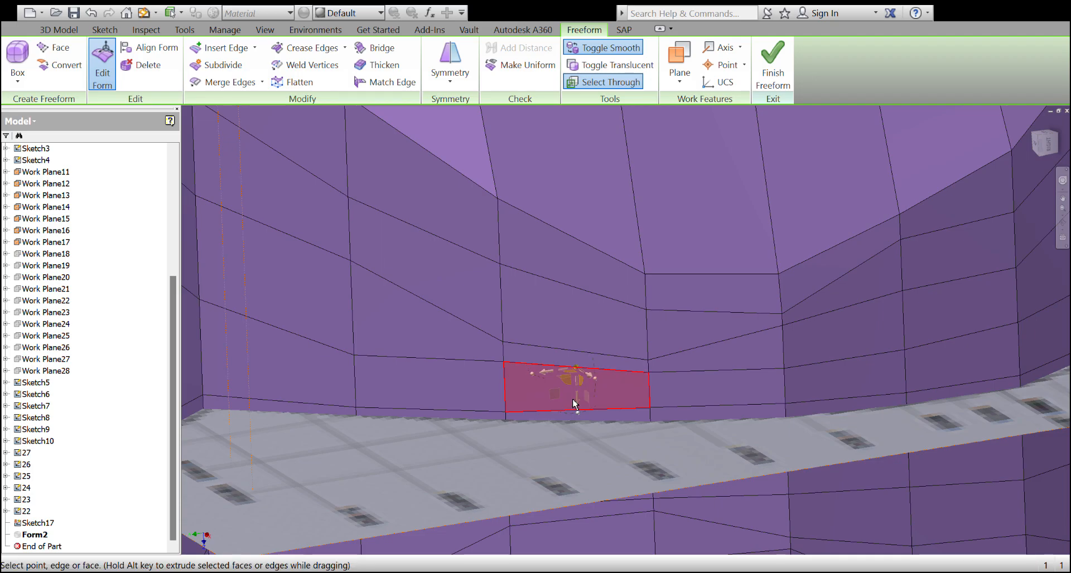
pyautogui.moveTo(578, 400); pyautogui.dragTo(577, 424)
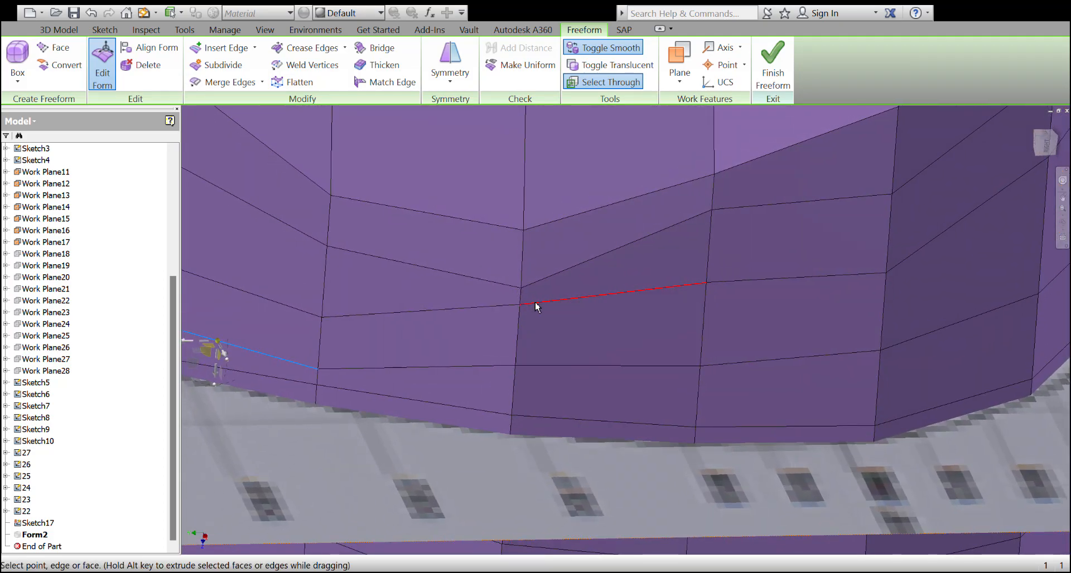
# Pull two edges in the lower rows on the far-corner side closer to the centre plane to even out the row spacing
pyautogui.click(565, 310)
pyautogui.moveTo(612, 331); pyautogui.dragTo(599, 415)
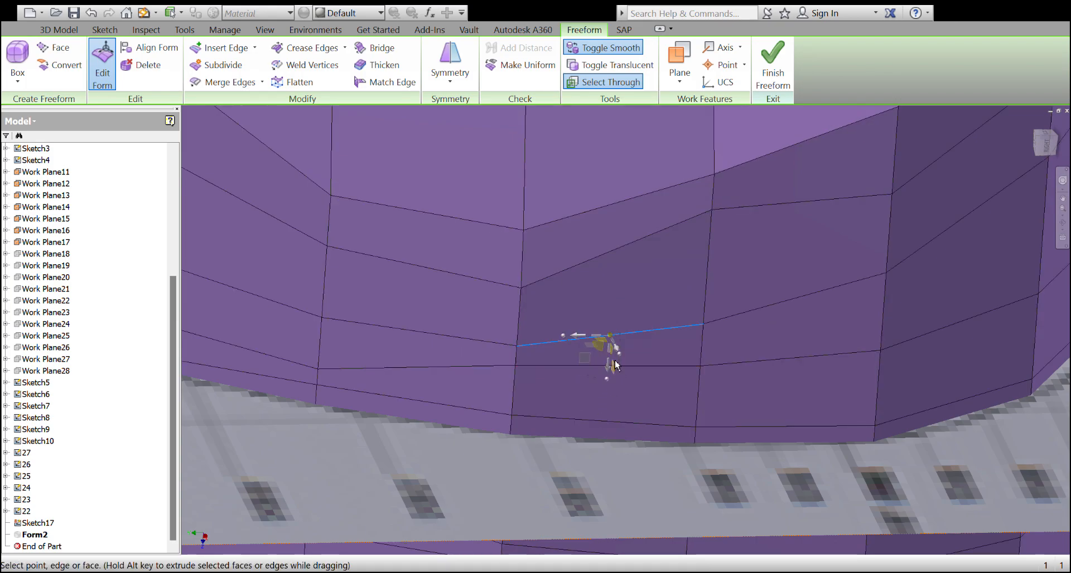
pyautogui.moveTo(622, 414); pyautogui.dragTo(622, 347, button='middle')
pyautogui.moveTo(751, 156); pyautogui.dragTo(670, 276, button='middle')
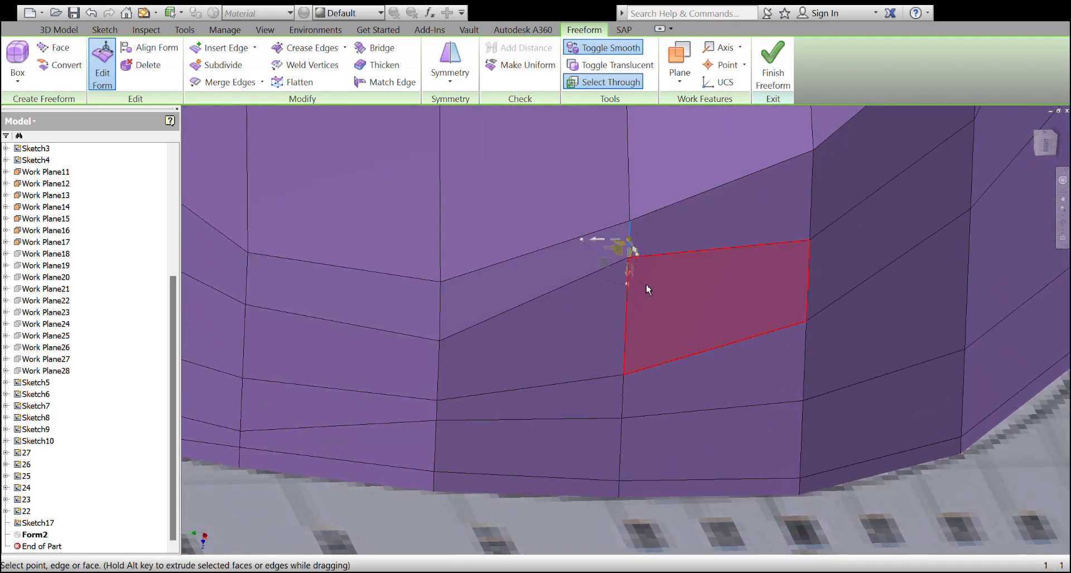
pyautogui.click(678, 280)
pyautogui.moveTo(715, 283); pyautogui.dragTo(718, 330)
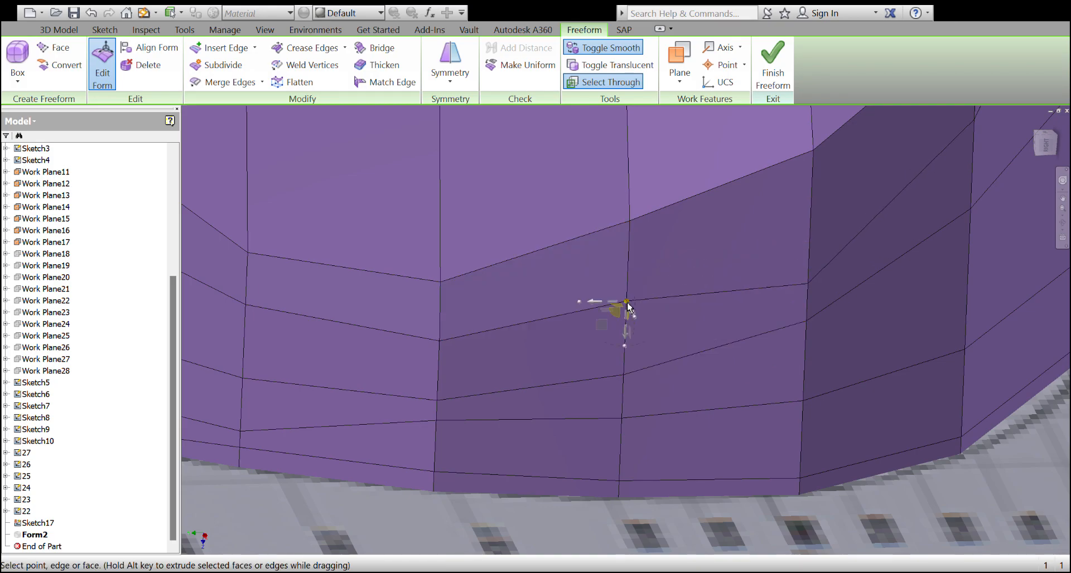
# Lower two neighbouring vertices where the curved end's upper faces meet the narrow rows, on the far-corner side, toward the centre plane
pyautogui.scroll(-5, 633, 385)
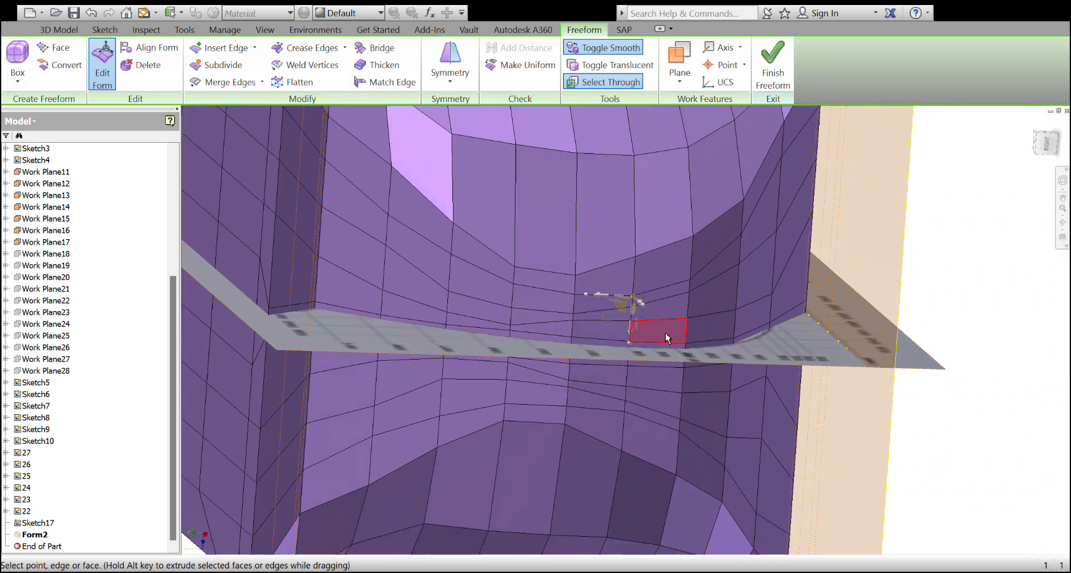
pyautogui.scroll(-3, 665, 330)
pyautogui.keyDown('shift'); pyautogui.moveTo(664, 330); pyautogui.dragTo(631, 324, button='middle'); pyautogui.keyUp('shift')
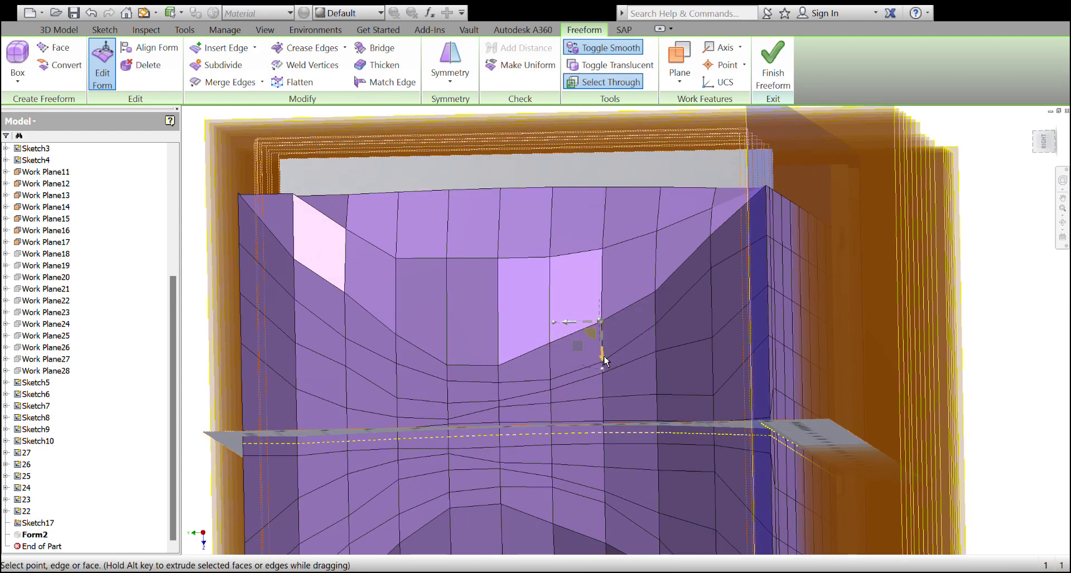
pyautogui.moveTo(604, 363); pyautogui.dragTo(605, 390)
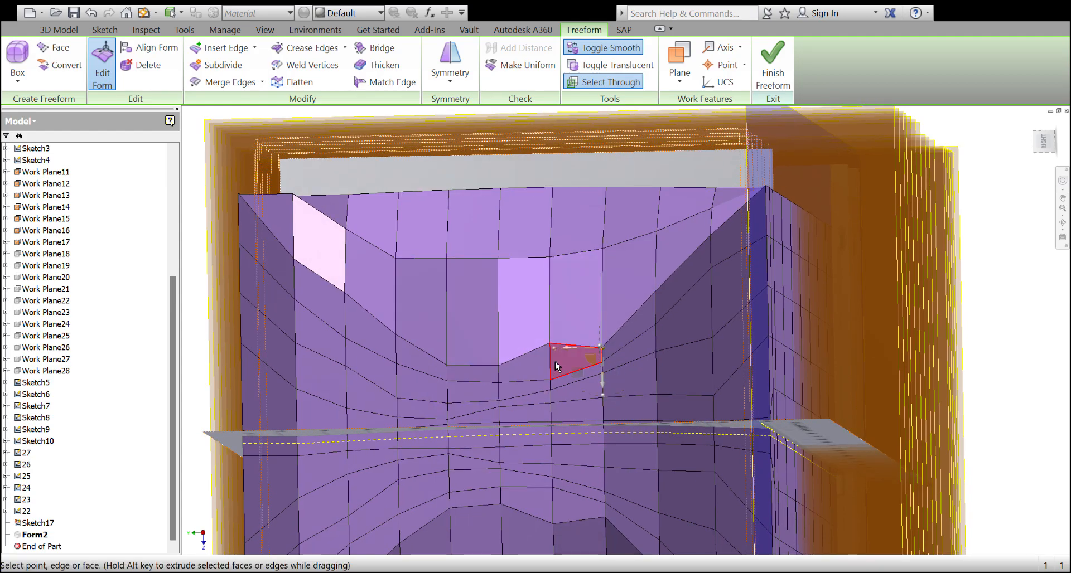
pyautogui.click(549, 345)
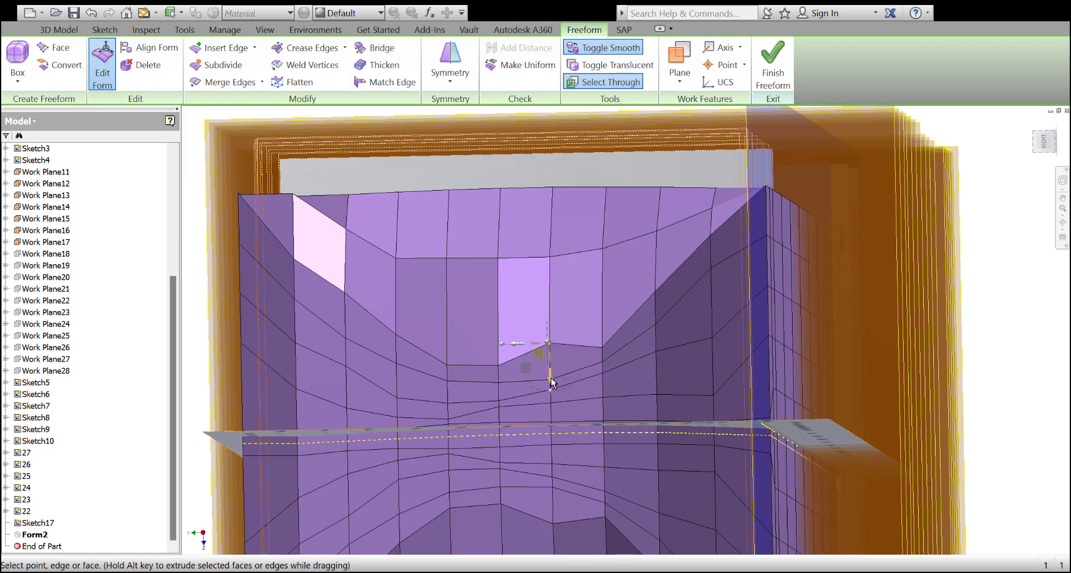
pyautogui.moveTo(548, 380); pyautogui.dragTo(552, 405)
# Select the row of faces across the curved end's upper surface, just above its bend, and pull it down toward the centre plane
pyautogui.scroll(3, 614, 357)
pyautogui.keyDown('shift'); pyautogui.moveTo(636, 360); pyautogui.dragTo(647, 357, button='middle'); pyautogui.keyUp('shift')
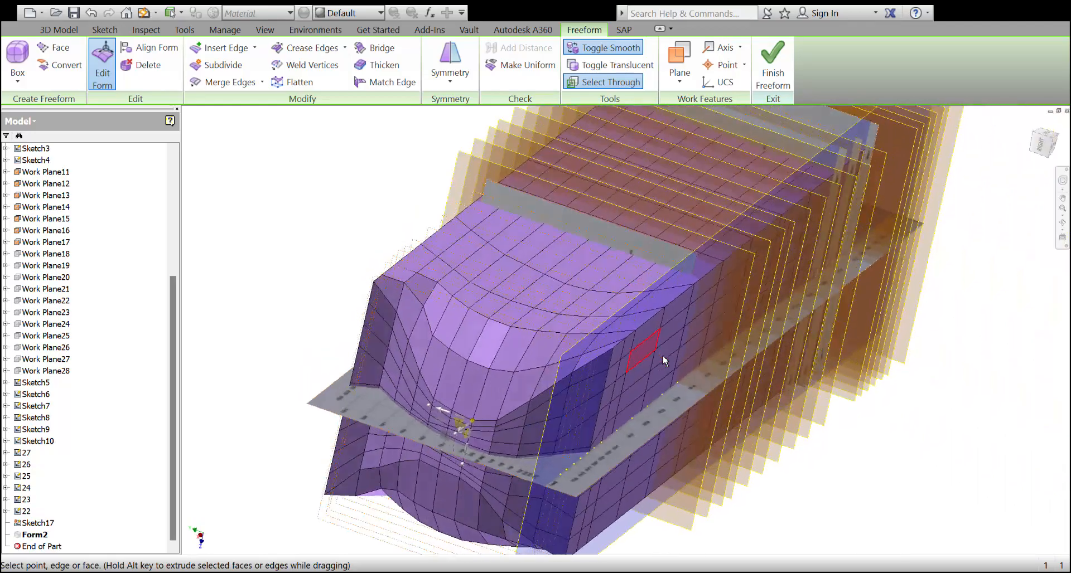
pyautogui.scroll(-6, 655, 351)
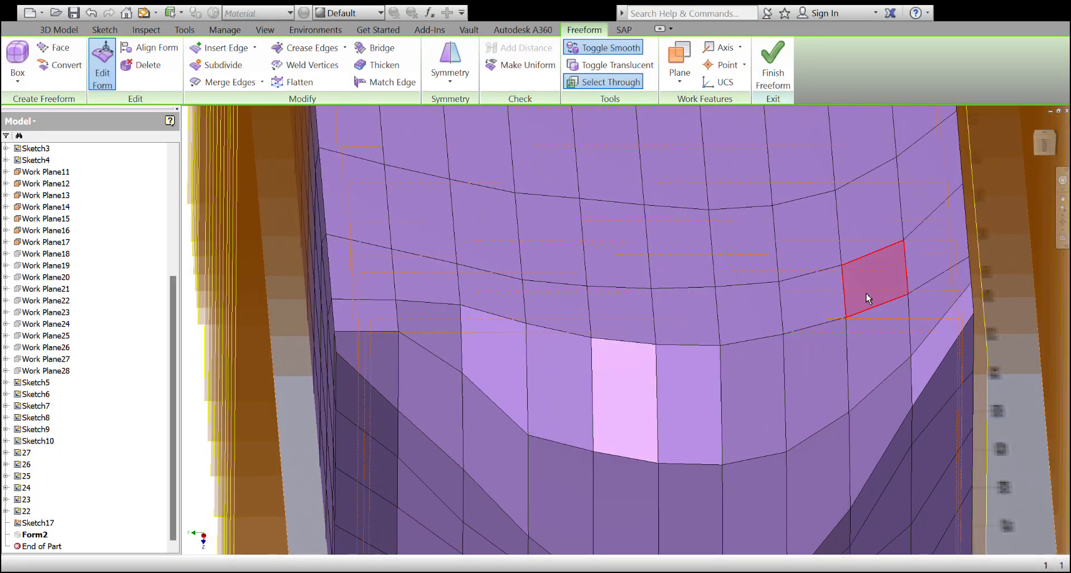
pyautogui.click(863, 288)
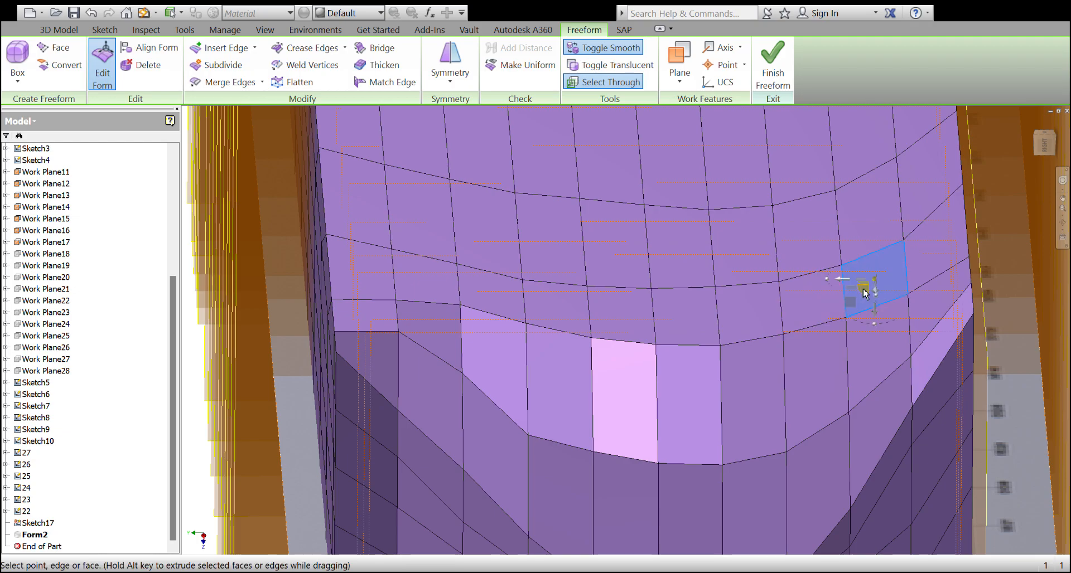
pyautogui.keyDown('ctrl'); pyautogui.click(735, 314); pyautogui.keyUp('ctrl')
pyautogui.keyDown('ctrl'); pyautogui.click(664, 316); pyautogui.keyUp('ctrl')
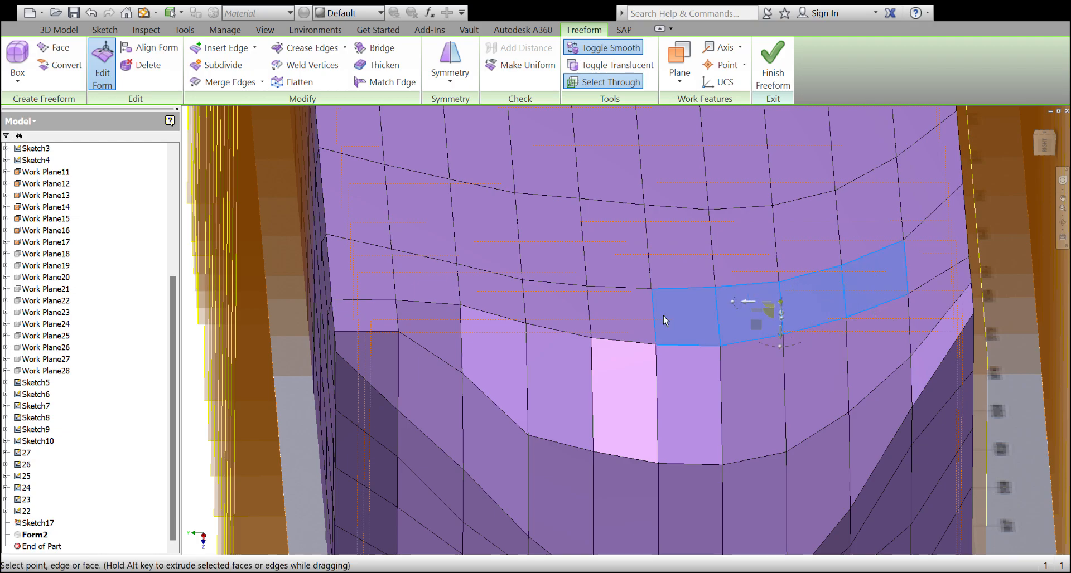
pyautogui.keyDown('ctrl'); pyautogui.click(619, 318); pyautogui.keyUp('ctrl')
pyautogui.keyDown('ctrl'); pyautogui.click(536, 307); pyautogui.keyUp('ctrl')
pyautogui.keyDown('ctrl'); pyautogui.click(467, 296); pyautogui.keyUp('ctrl')
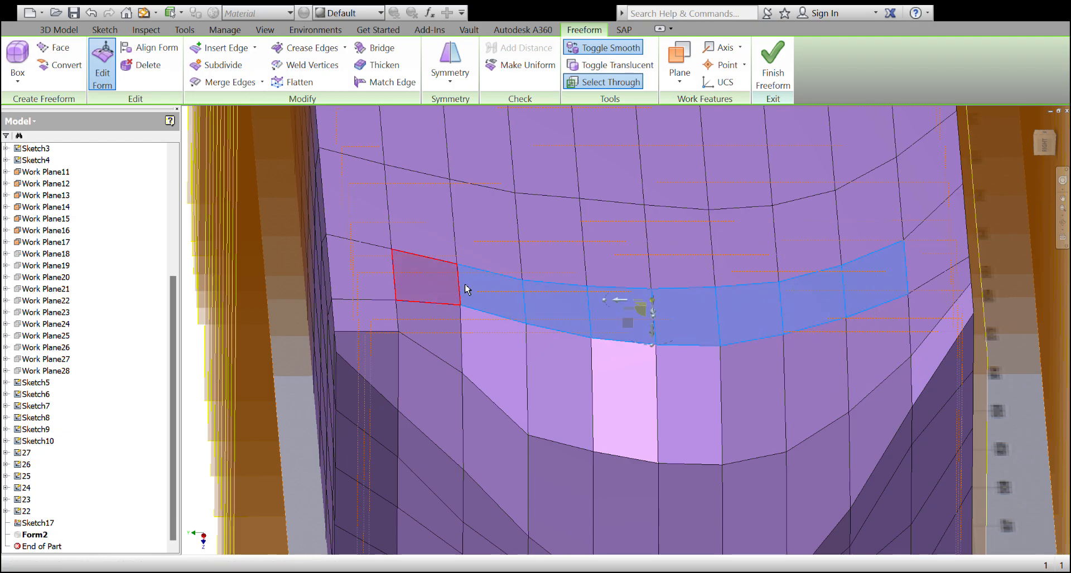
pyautogui.keyDown('ctrl'); pyautogui.click(450, 288); pyautogui.keyUp('ctrl')
pyautogui.keyDown('shift'); pyautogui.moveTo(663, 328); pyautogui.dragTo(598, 282, button='middle'); pyautogui.keyUp('shift')
pyautogui.moveTo(592, 272); pyautogui.dragTo(602, 348)
pyautogui.scroll(-4, 611, 354)
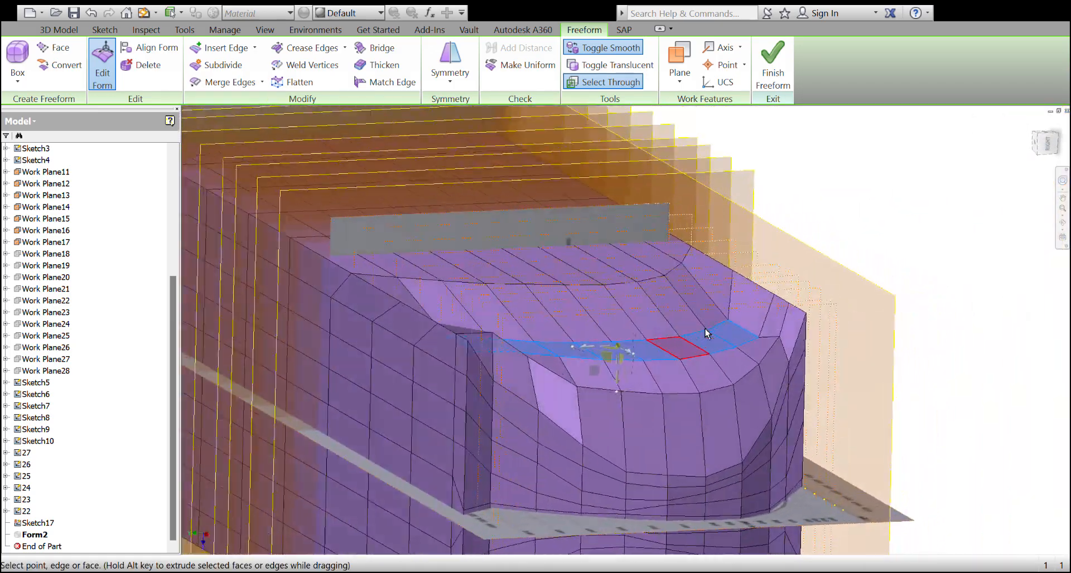
# Pull three faces of the next row below, spread across the curved end, individually down toward the centre plane
pyautogui.scroll(3, 705, 335)
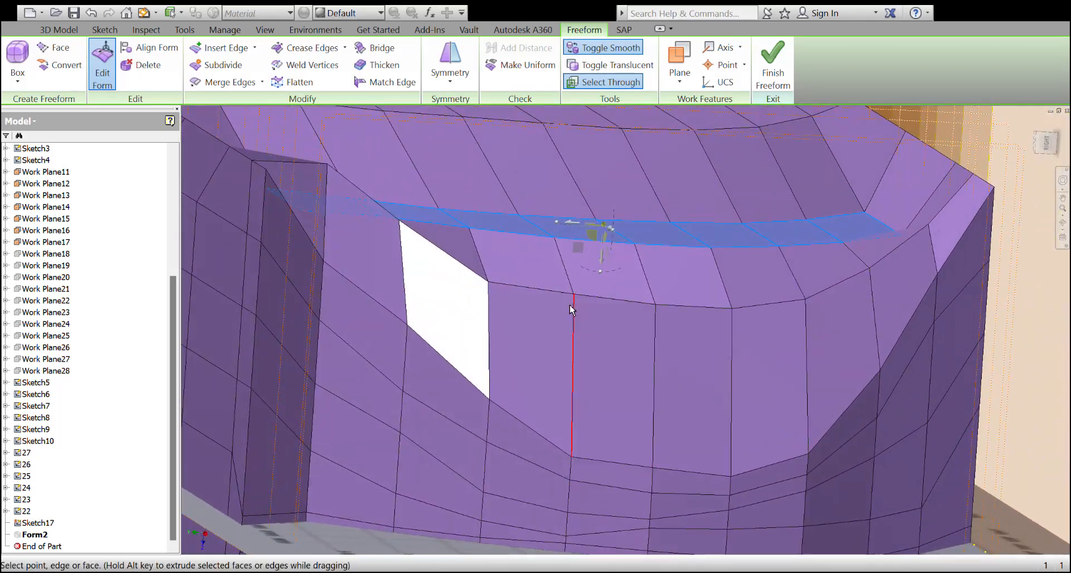
pyautogui.click(526, 283)
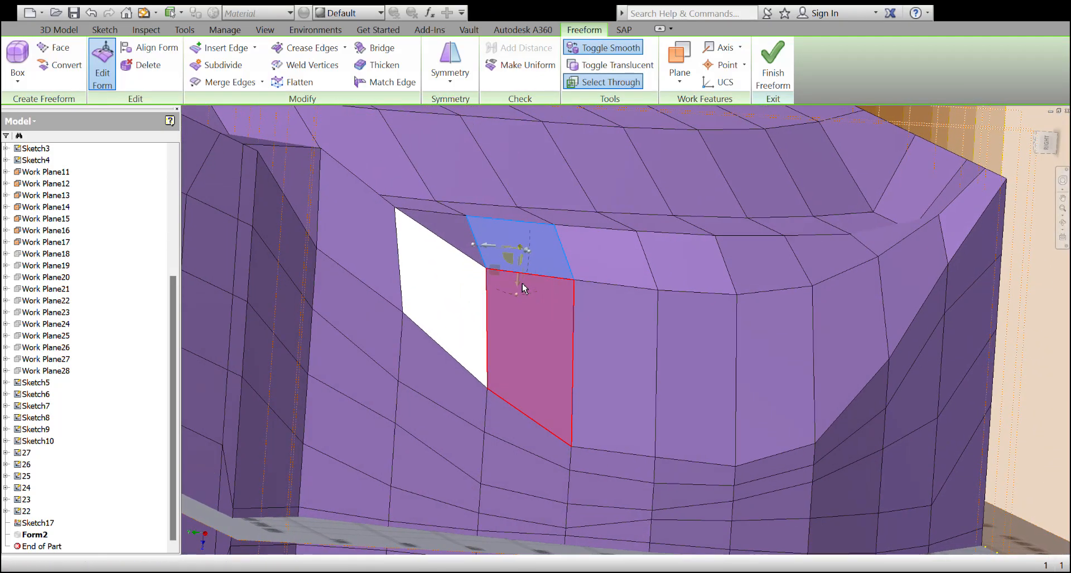
pyautogui.moveTo(517, 288); pyautogui.dragTo(510, 317)
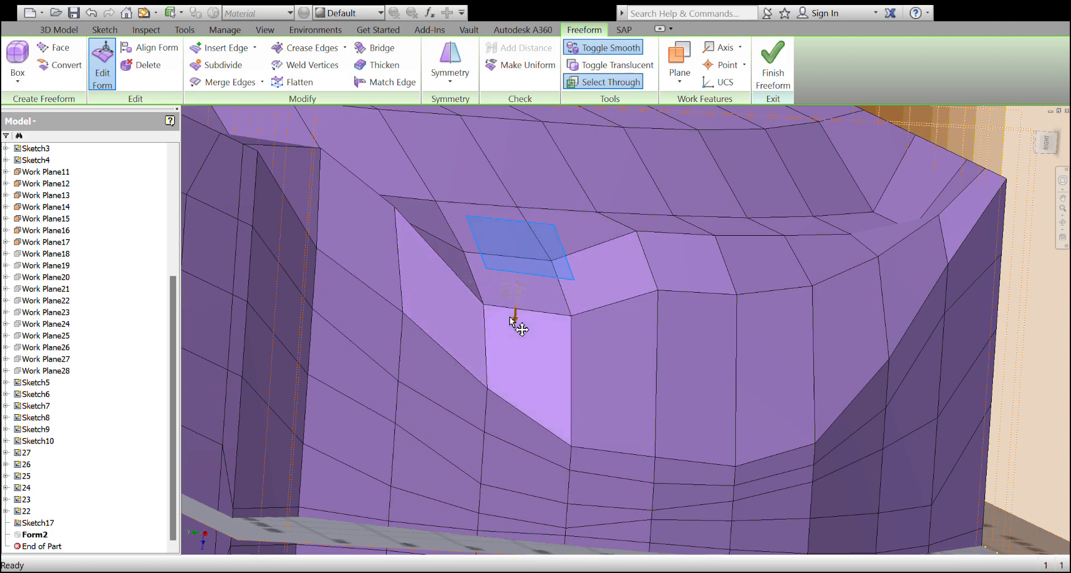
pyautogui.click(646, 270)
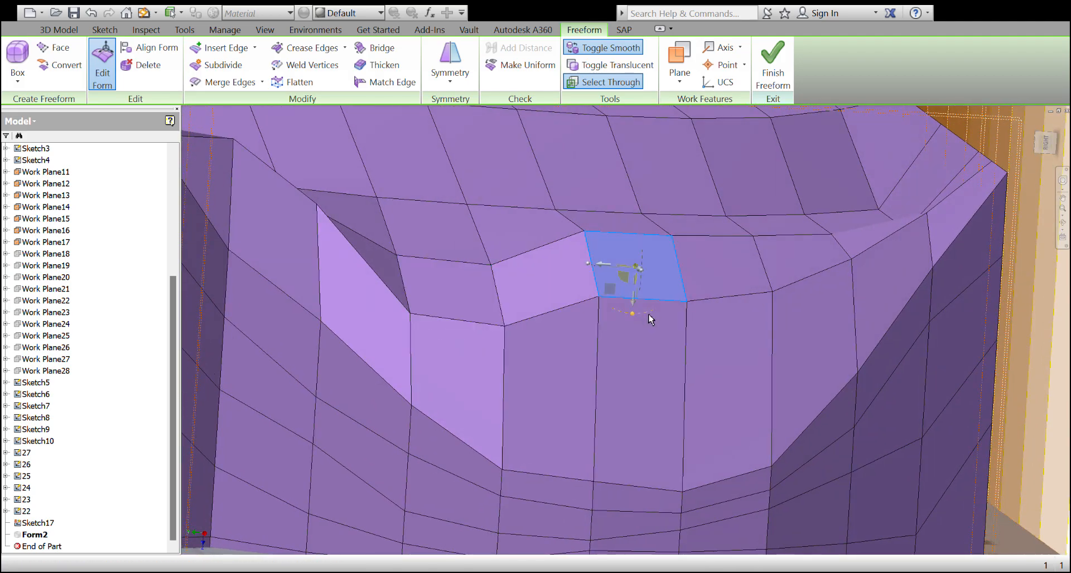
pyautogui.moveTo(633, 305); pyautogui.dragTo(633, 346)
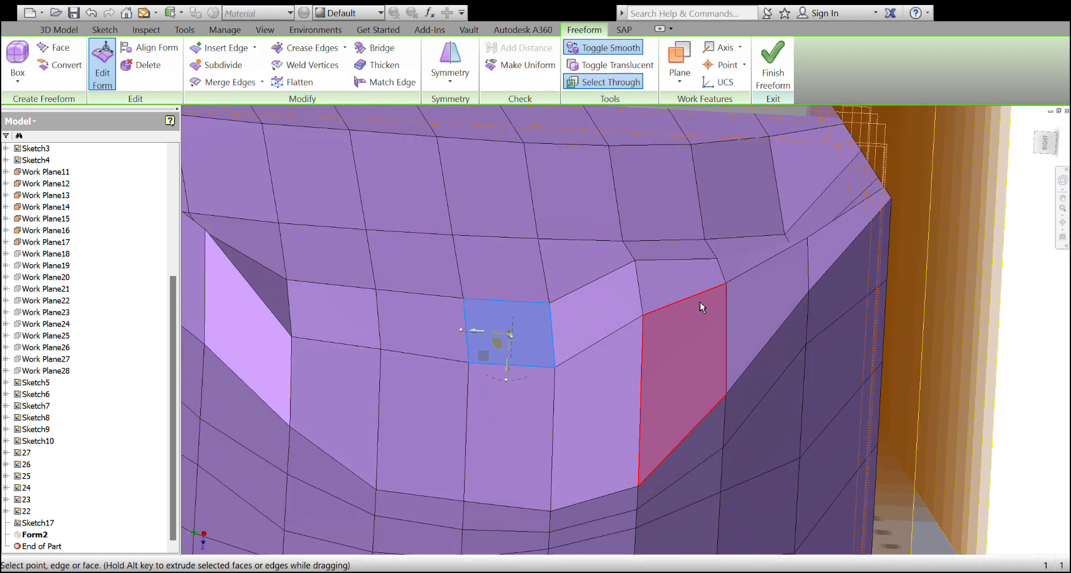
pyautogui.click(680, 291)
pyautogui.moveTo(676, 314); pyautogui.dragTo(680, 356)
pyautogui.scroll(3, 688, 364)
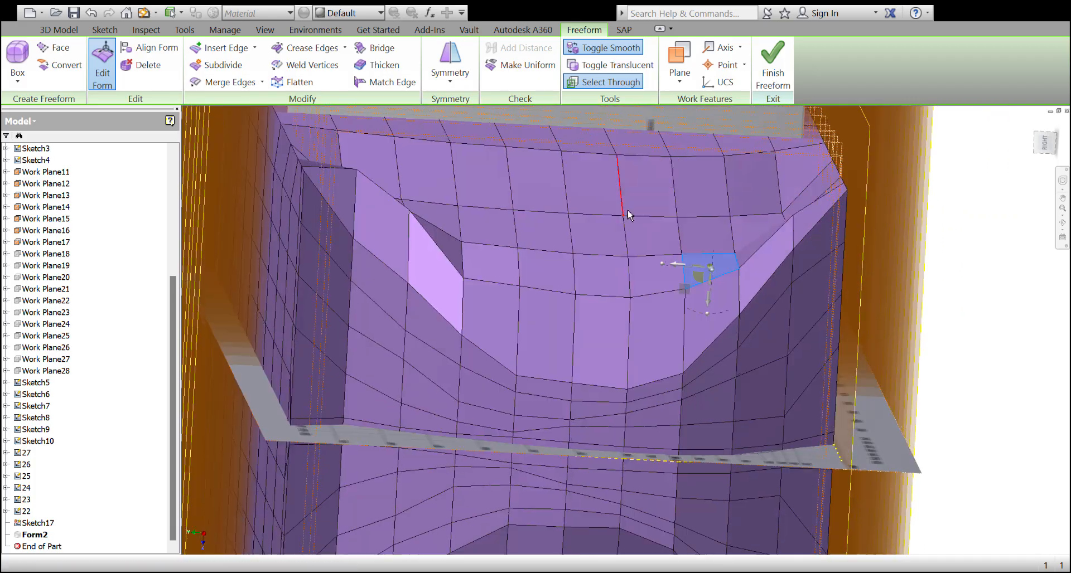
# Lower the middle edge and the vertices on both sides of it, bounding the tall faces, toward the narrow rows
pyautogui.click(618, 69)
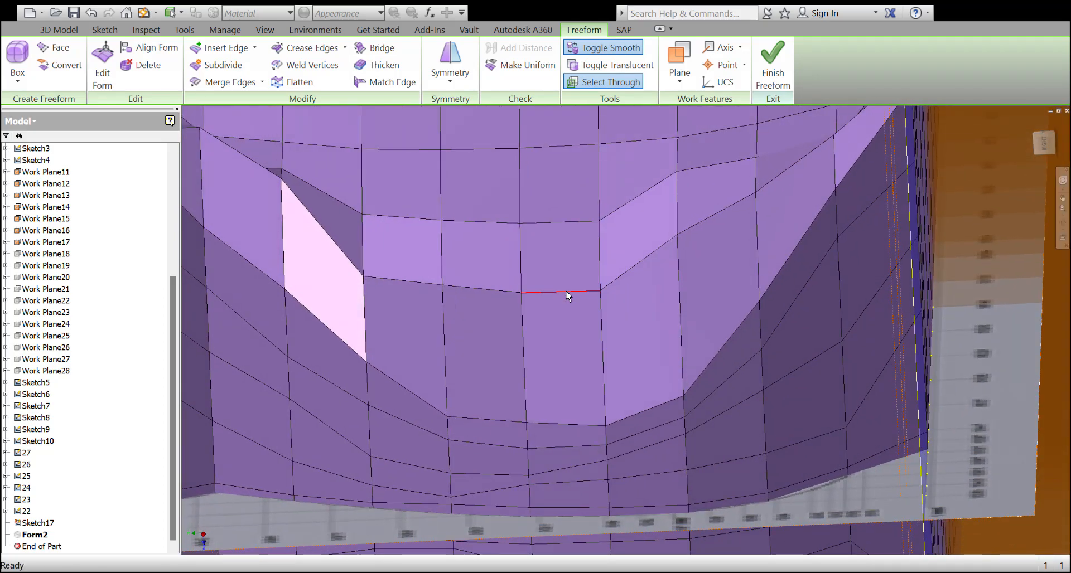
pyautogui.click(567, 296)
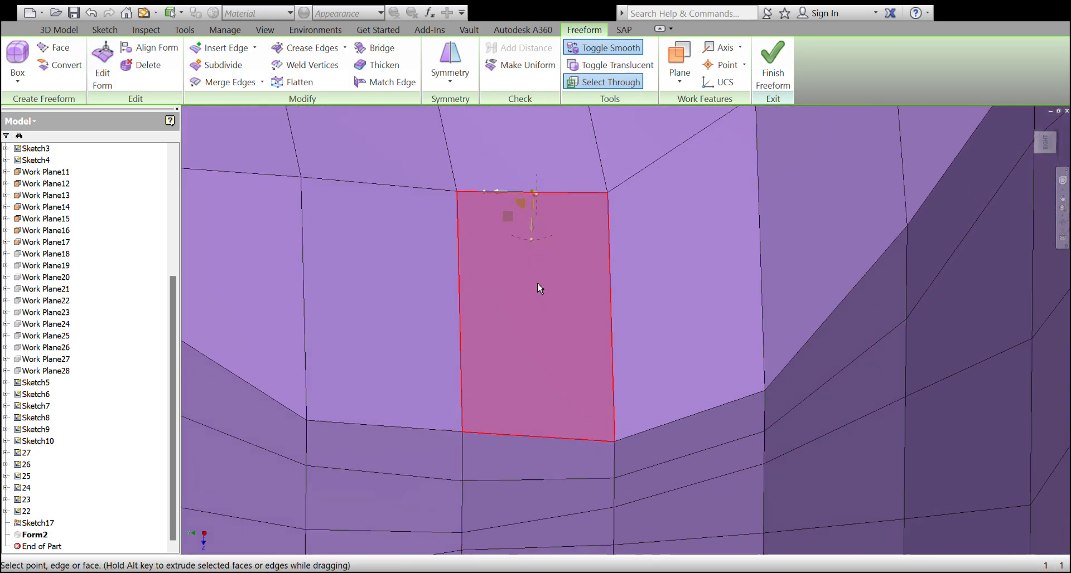
pyautogui.moveTo(530, 211); pyautogui.dragTo(535, 318)
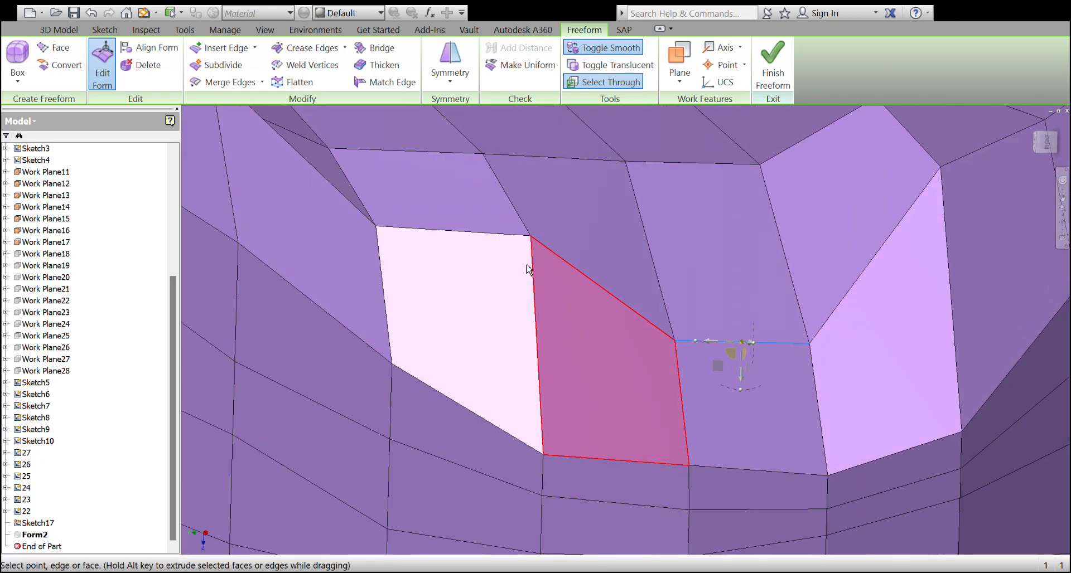
pyautogui.click(527, 235)
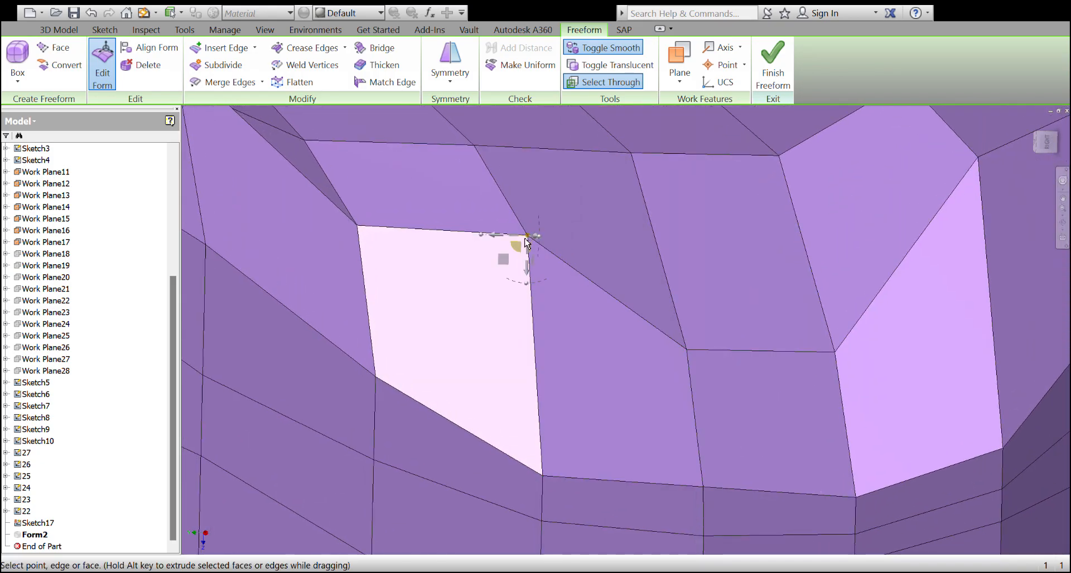
pyautogui.moveTo(524, 282); pyautogui.dragTo(514, 368)
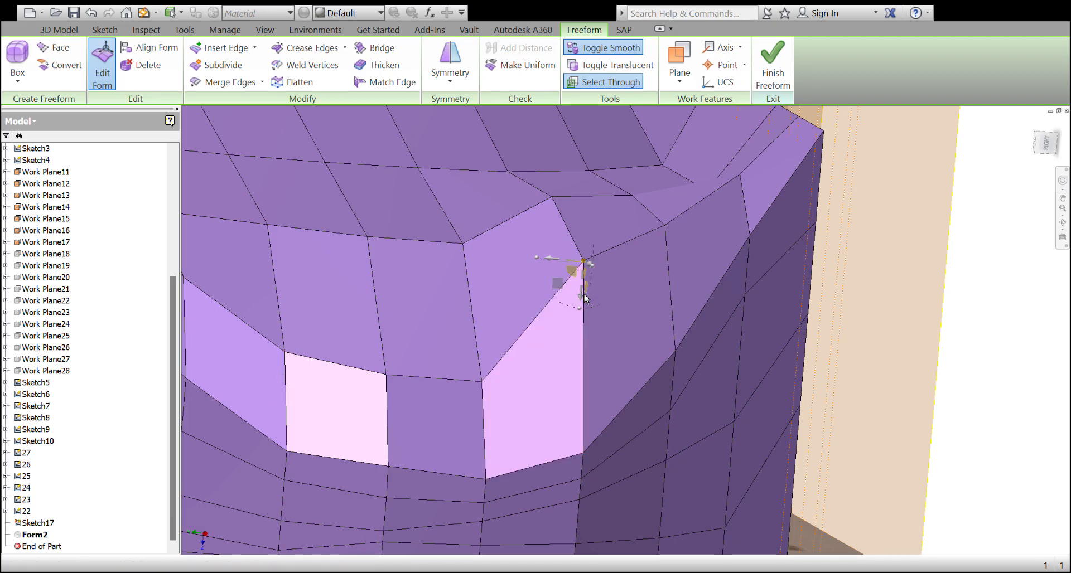
pyautogui.moveTo(580, 301); pyautogui.dragTo(603, 373)
# Lower the edge of the upper row near the far corner toward the centre plane and raise its inner vertex slightly to smooth the row
pyautogui.scroll(3, 592, 312)
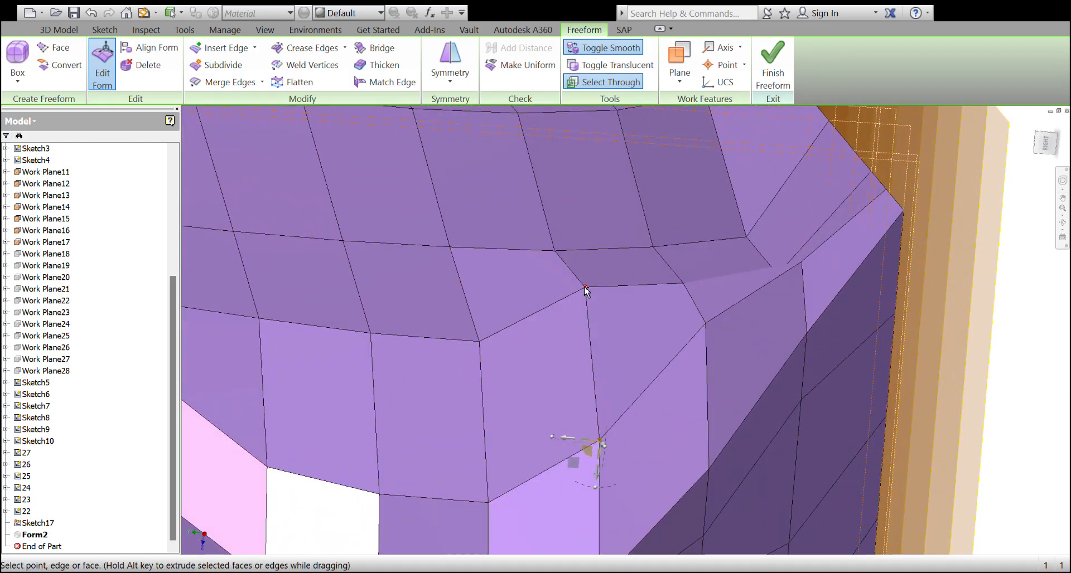
pyautogui.moveTo(530, 349); pyautogui.dragTo(548, 400)
pyautogui.keyDown('shift'); pyautogui.moveTo(612, 332); pyautogui.dragTo(596, 337, button='middle'); pyautogui.keyUp('shift')
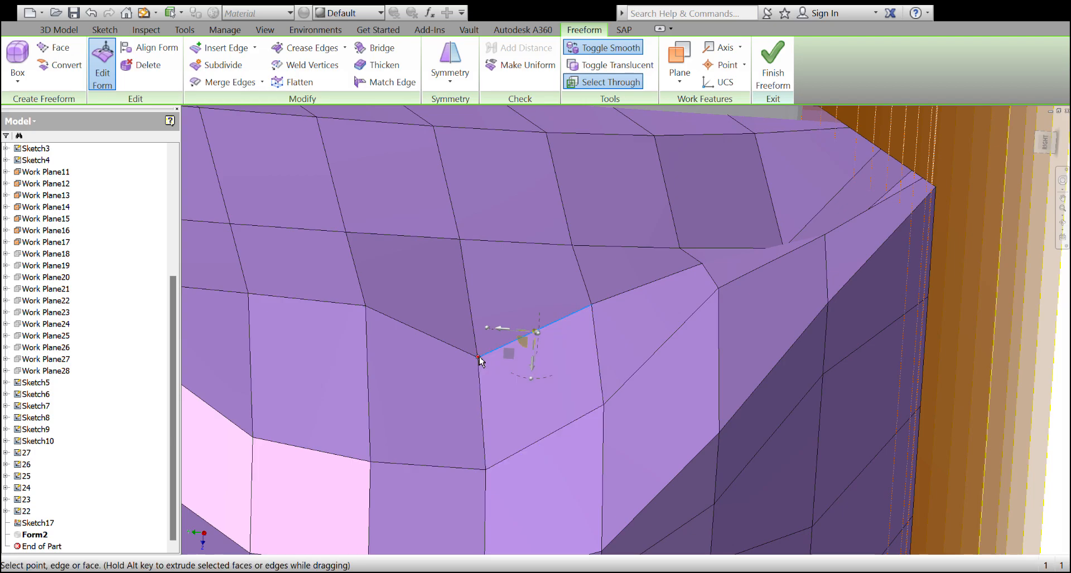
pyautogui.moveTo(474, 387); pyautogui.dragTo(478, 350)
pyautogui.scroll(4, 617, 356)
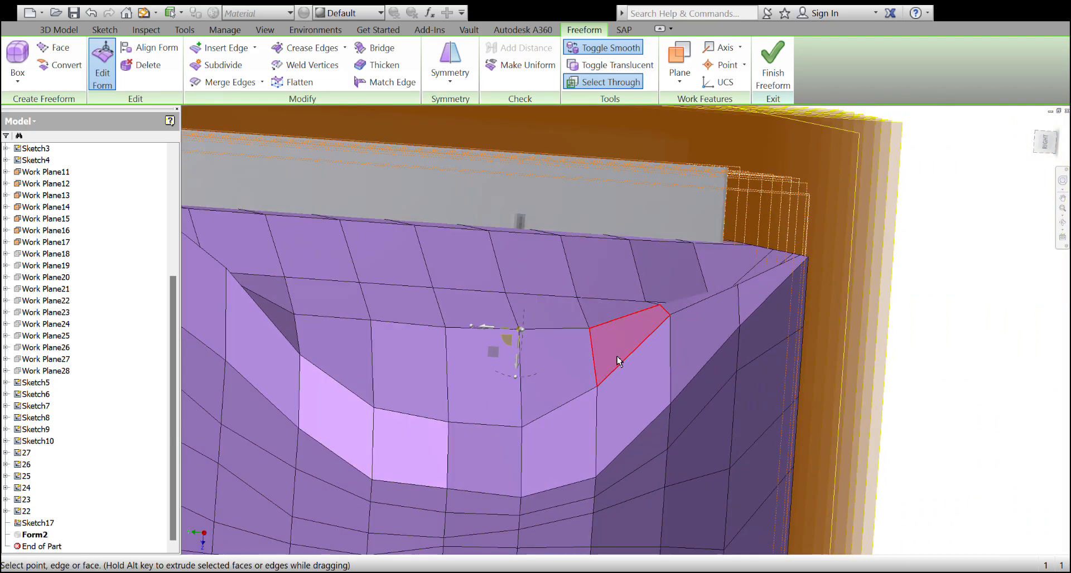
# Raise the vertex of the small pinched face beside the far corner away from the centre plane
pyautogui.scroll(-4, 625, 358)
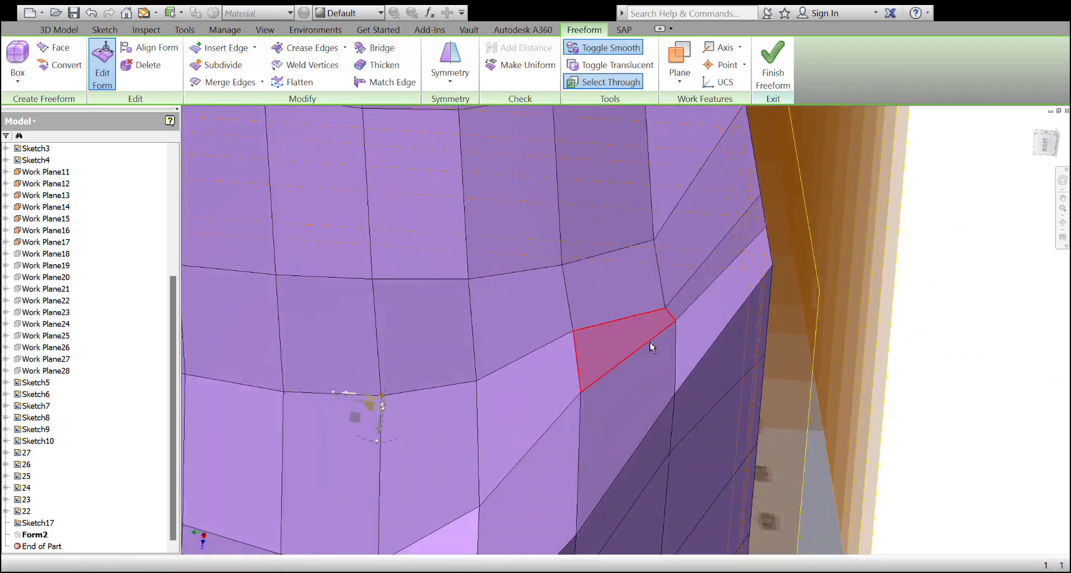
pyautogui.scroll(-3, 647, 346)
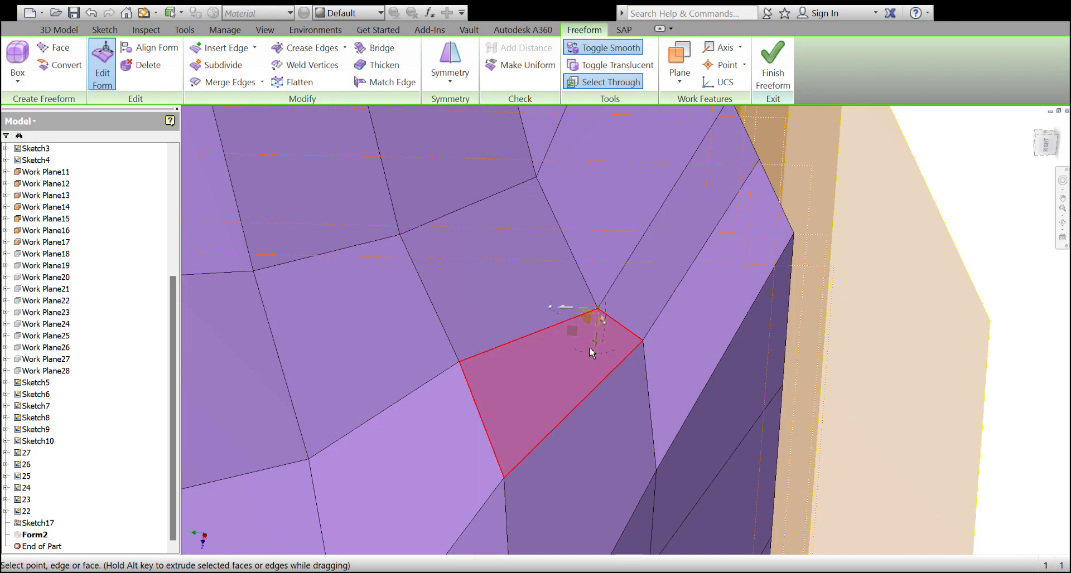
pyautogui.moveTo(596, 342); pyautogui.dragTo(598, 284)
# Pull the two outer vertices where the flat body meets the tapered end inward toward the centre line
pyautogui.scroll(3, 641, 360)
pyautogui.keyDown('shift'); pyautogui.moveTo(641, 359); pyautogui.dragTo(681, 296, button='middle'); pyautogui.keyUp('shift')
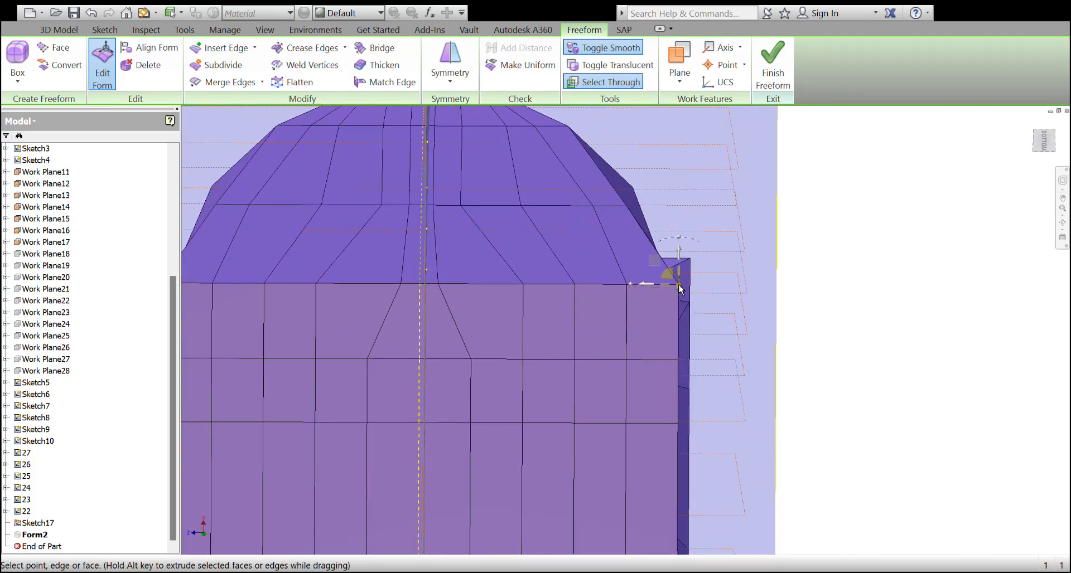
pyautogui.moveTo(646, 287); pyautogui.dragTo(607, 293)
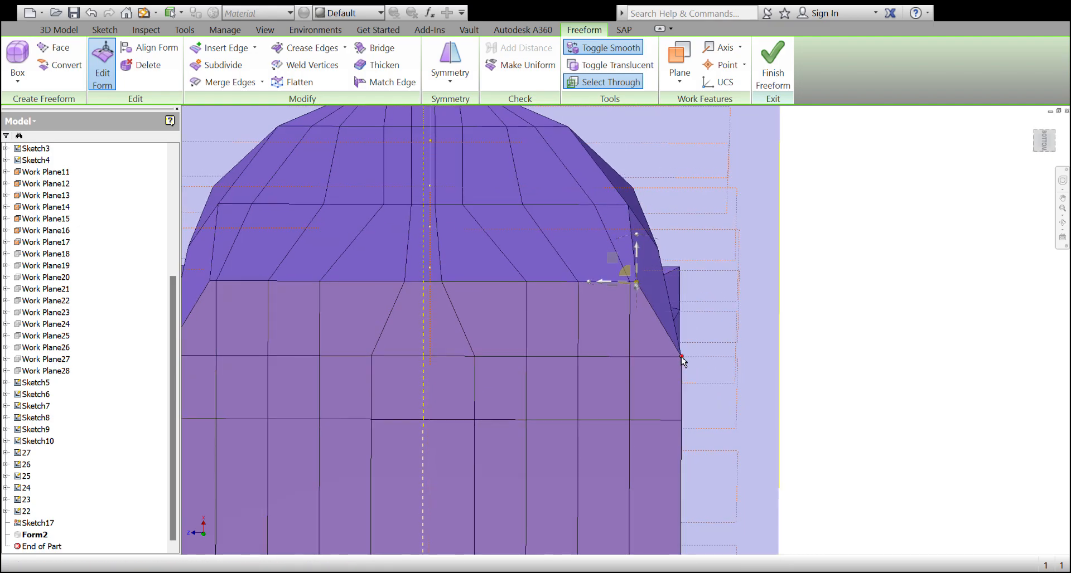
pyautogui.moveTo(651, 360); pyautogui.dragTo(603, 366)
pyautogui.scroll(-3, 600, 351)
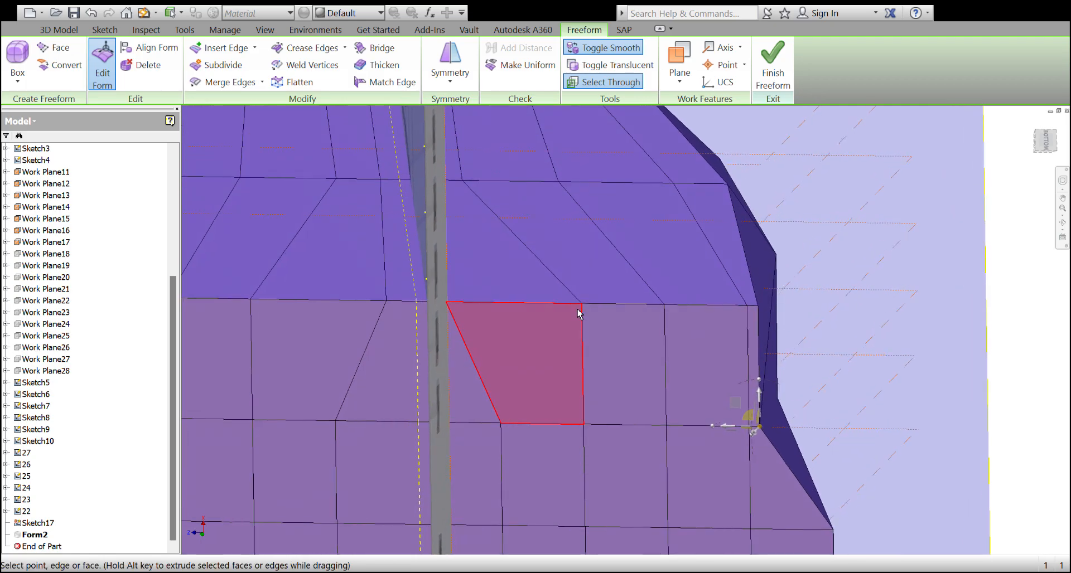
# Shift three vertices along the row where the flat body meets the tapered end toward the centre line, spacing the columns evenly
pyautogui.click(582, 308)
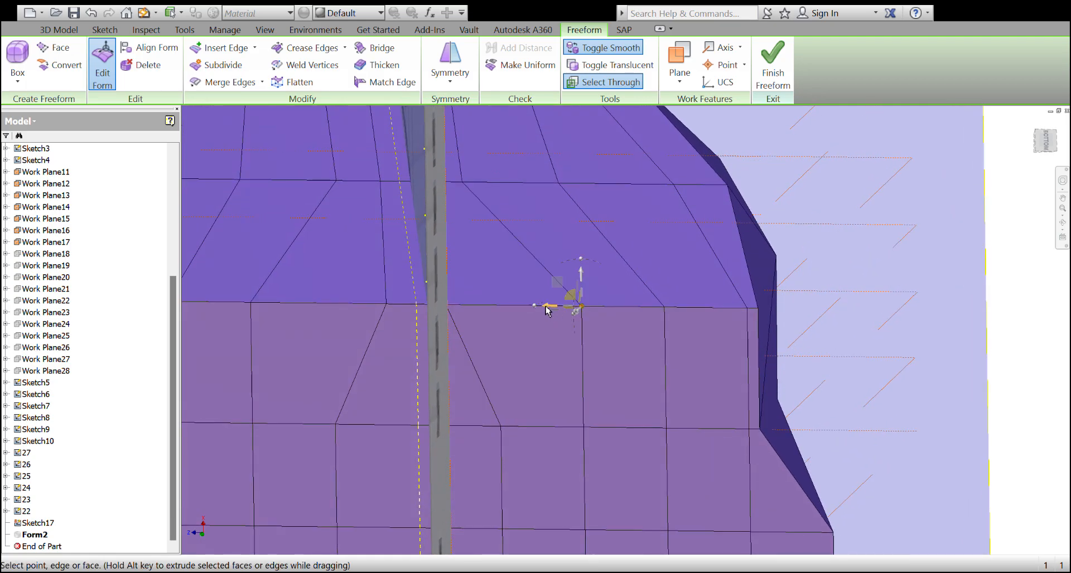
pyautogui.click(593, 365)
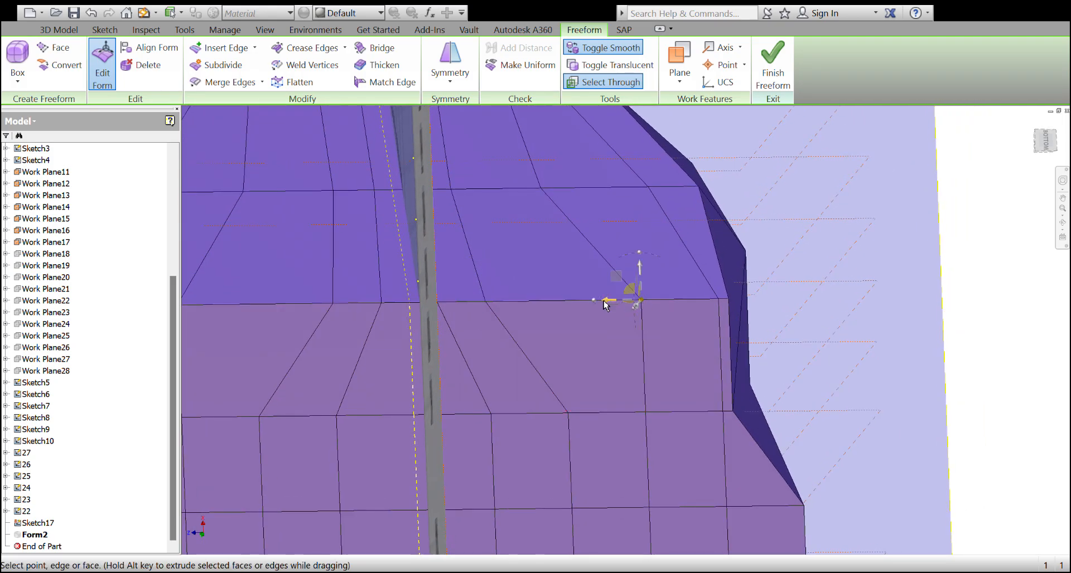
pyautogui.click(650, 307)
pyautogui.click(655, 301)
pyautogui.moveTo(609, 303); pyautogui.dragTo(525, 306)
pyautogui.scroll(1, 614, 346)
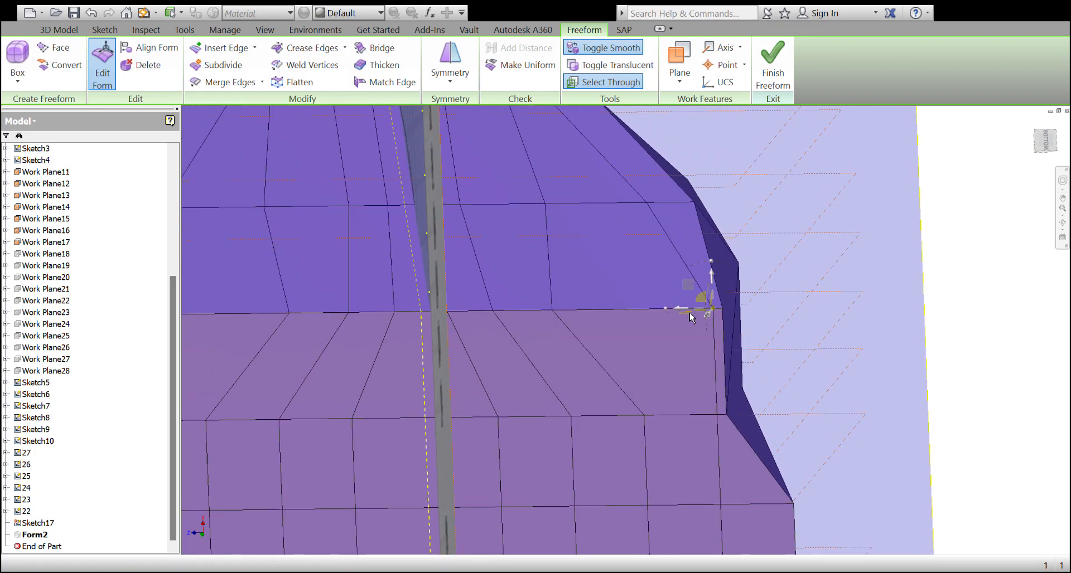
pyautogui.moveTo(676, 314); pyautogui.dragTo(580, 315)
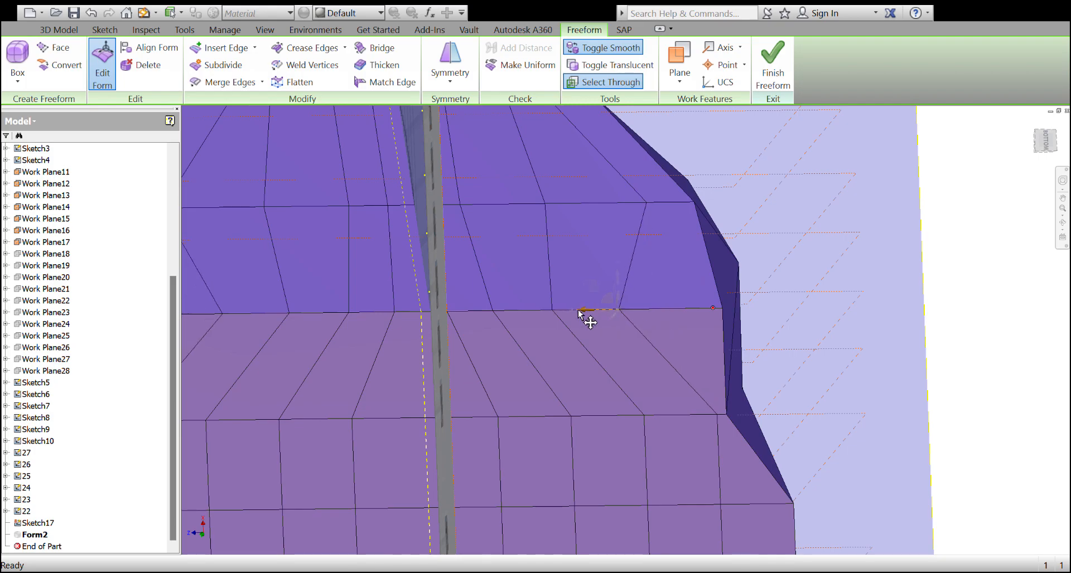
# Pull the inner vertices and the outer corner vertex of the next row on the tapered end toward the centre line
pyautogui.scroll(3, 670, 335)
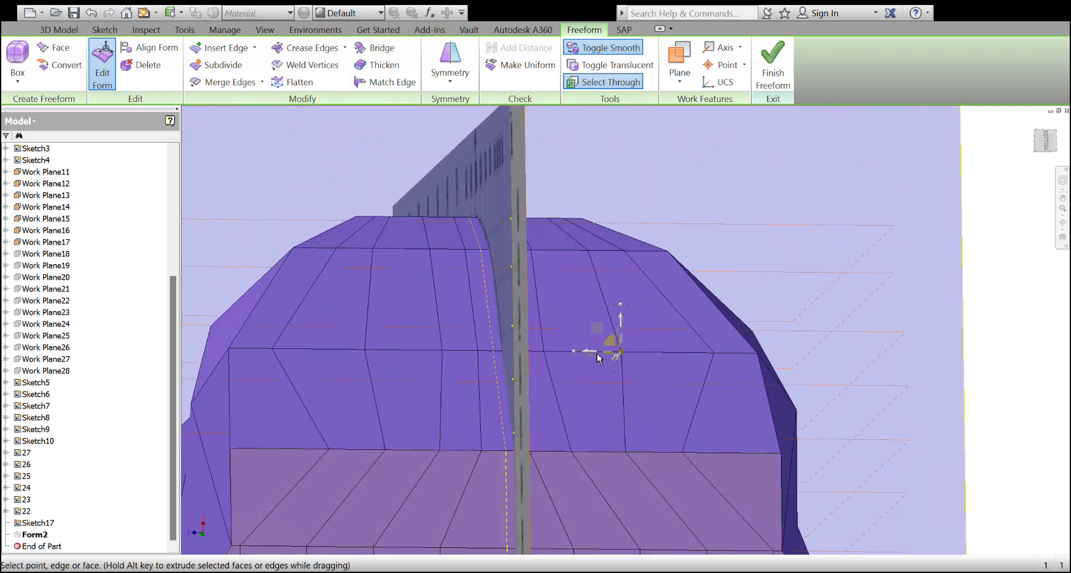
pyautogui.moveTo(588, 356); pyautogui.dragTo(537, 351)
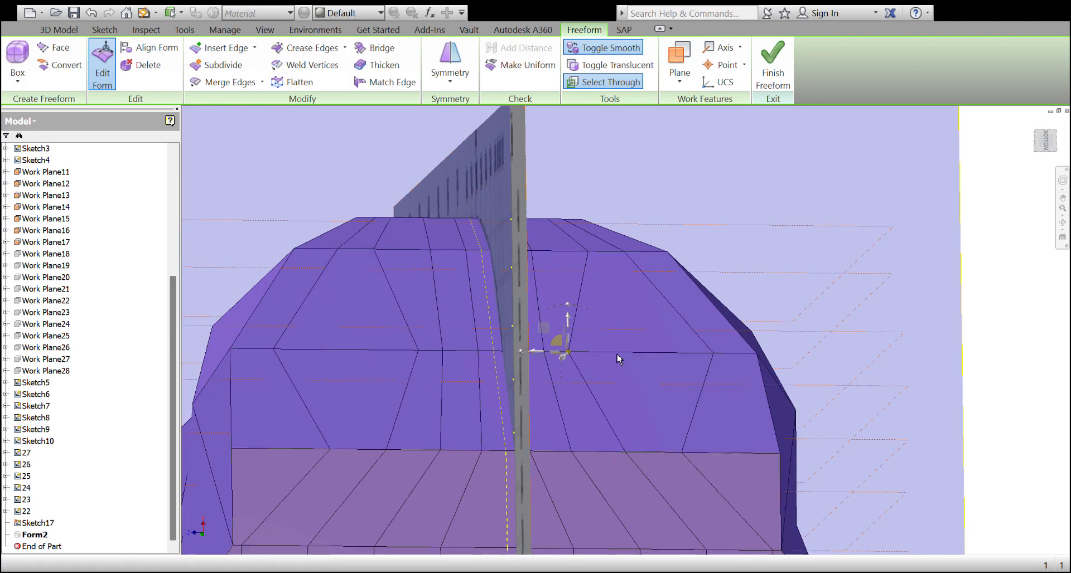
pyautogui.scroll(1, 608, 352)
pyautogui.scroll(-1, 674, 366)
pyautogui.click(696, 363)
pyautogui.moveTo(681, 363); pyautogui.dragTo(580, 364)
pyautogui.scroll(1, 710, 373)
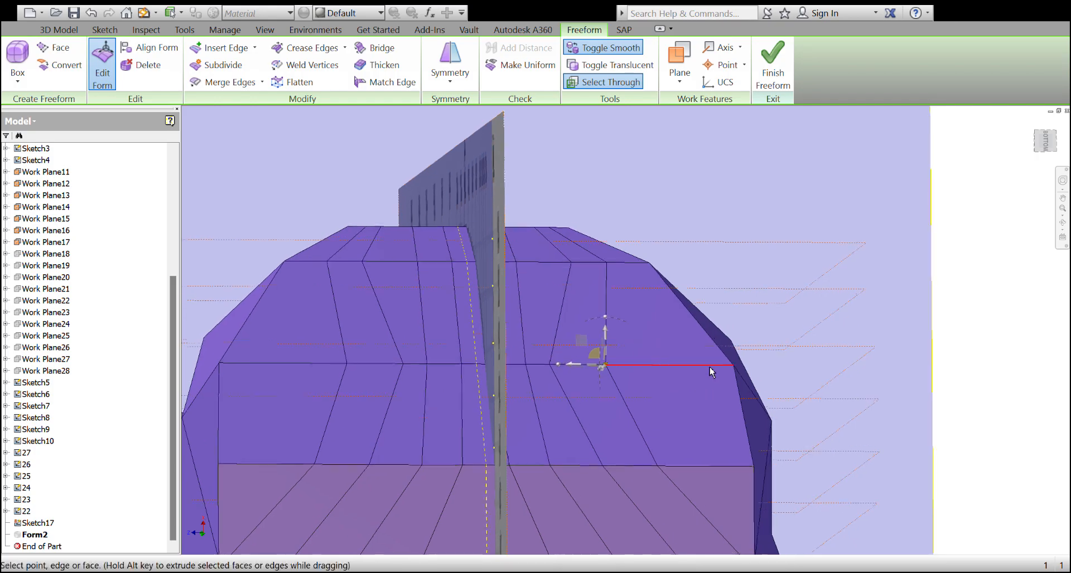
pyautogui.click(681, 367)
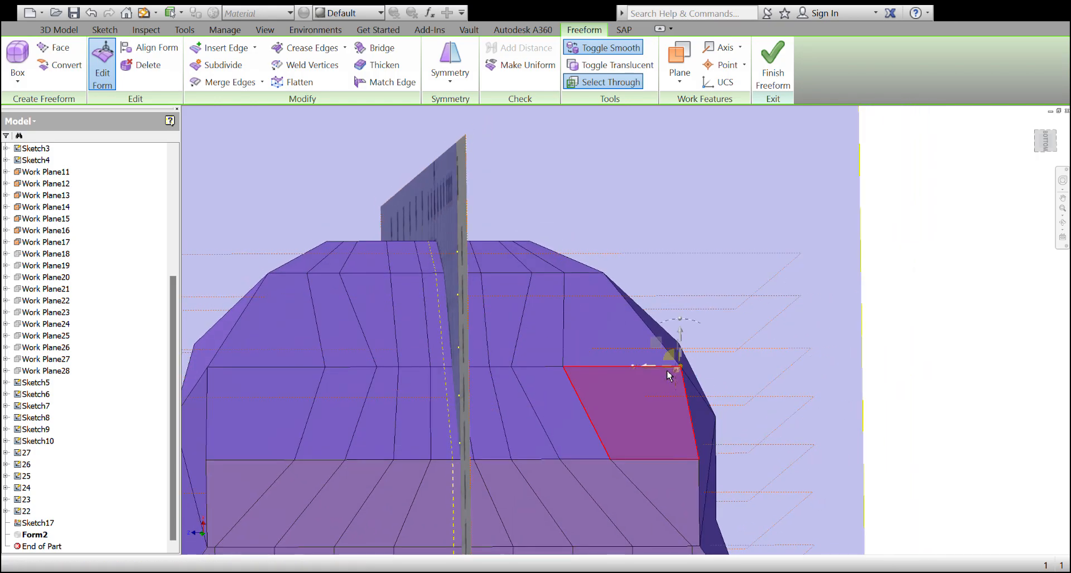
pyautogui.moveTo(649, 366); pyautogui.dragTo(583, 372)
# Examine how the mesh columns run from the flat body into the narrowed end
pyautogui.scroll(-2, 608, 365)
pyautogui.scroll(4, 614, 366)
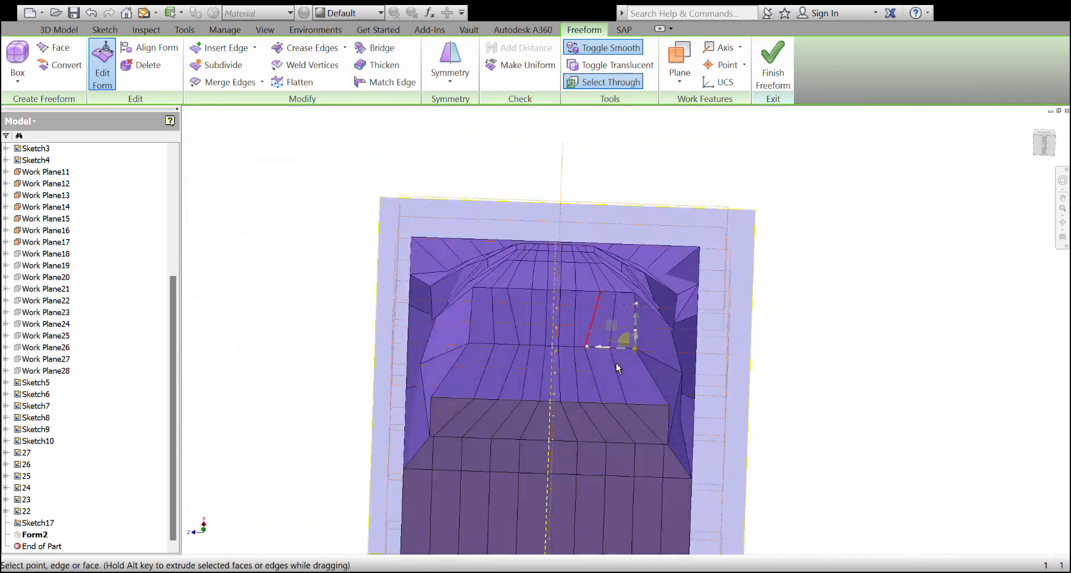
pyautogui.scroll(-3, 617, 368)
pyautogui.keyDown('shift'); pyautogui.moveTo(657, 379); pyautogui.dragTo(681, 382, button='middle'); pyautogui.keyUp('shift')
pyautogui.scroll(-3, 672, 383)
pyautogui.scroll(1, 567, 351)
pyautogui.scroll(3, 601, 305)
pyautogui.scroll(-2, 588, 349)
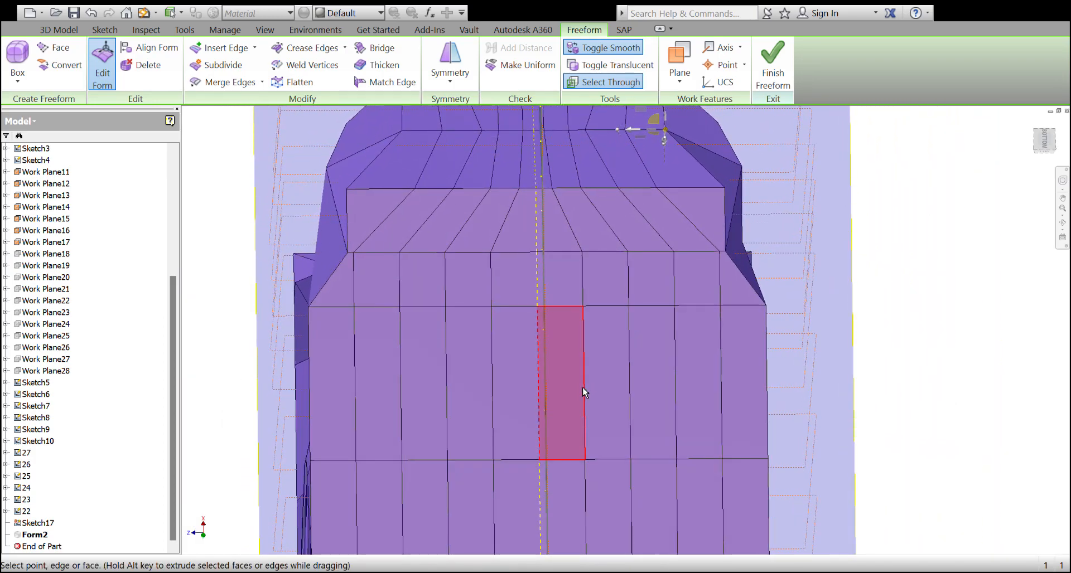
# Pull the flat body's innermost edge and the first two columns' vertices at the start of the tapered end toward the centre line
pyautogui.click(584, 393)
pyautogui.moveTo(584, 377); pyautogui.dragTo(633, 341, button='middle')
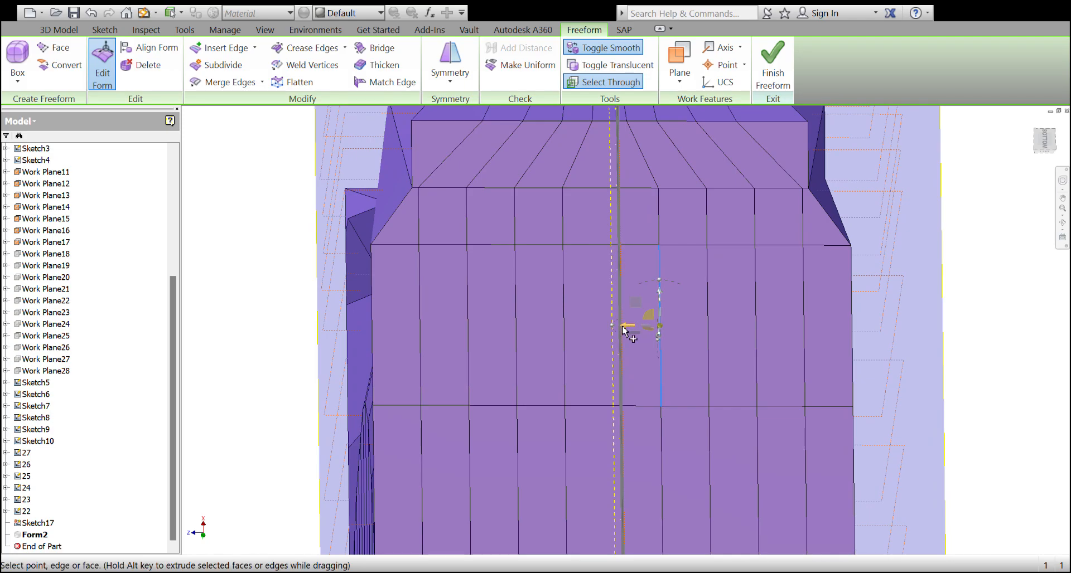
pyautogui.moveTo(627, 331); pyautogui.dragTo(592, 330)
pyautogui.scroll(3, 659, 324)
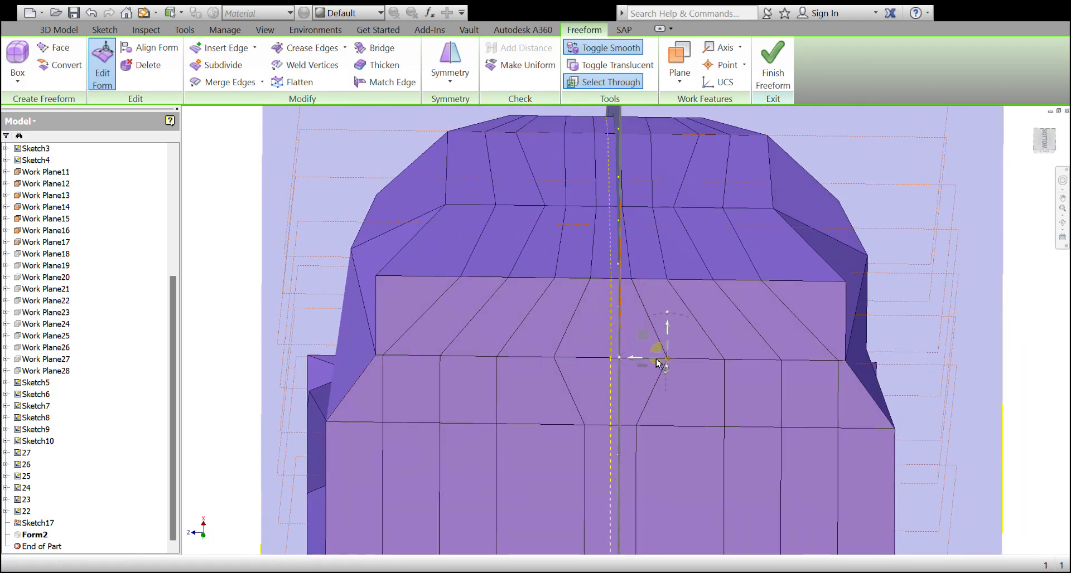
pyautogui.moveTo(638, 364); pyautogui.dragTo(622, 361)
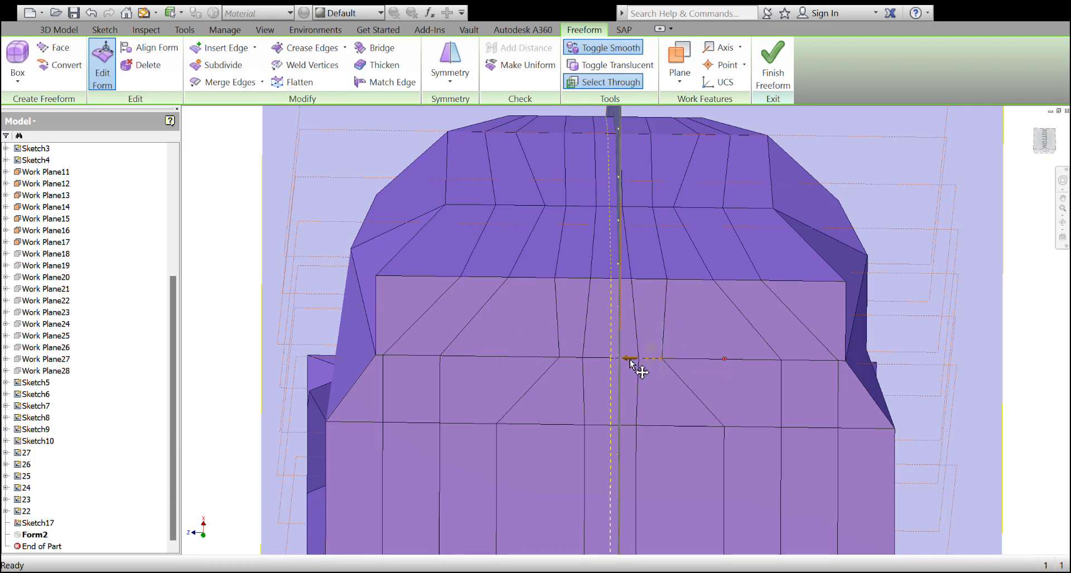
pyautogui.click(707, 417)
pyautogui.moveTo(677, 415); pyautogui.dragTo(627, 421)
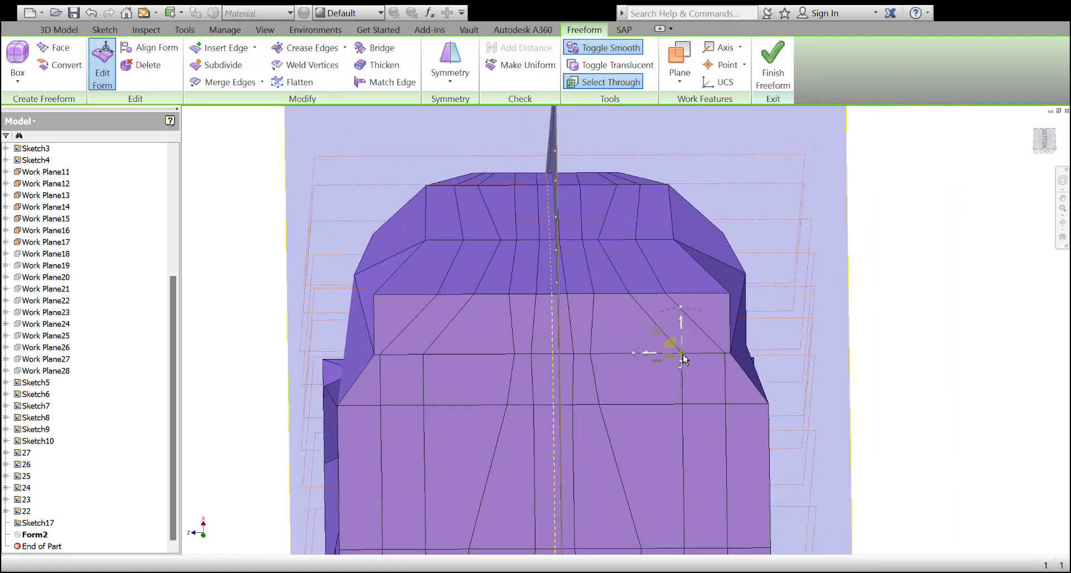
# Shift the third and fourth column vertices on the first tapered row inward, along with the outer corner vertex of the row beyond
pyautogui.moveTo(646, 353); pyautogui.dragTo(606, 365)
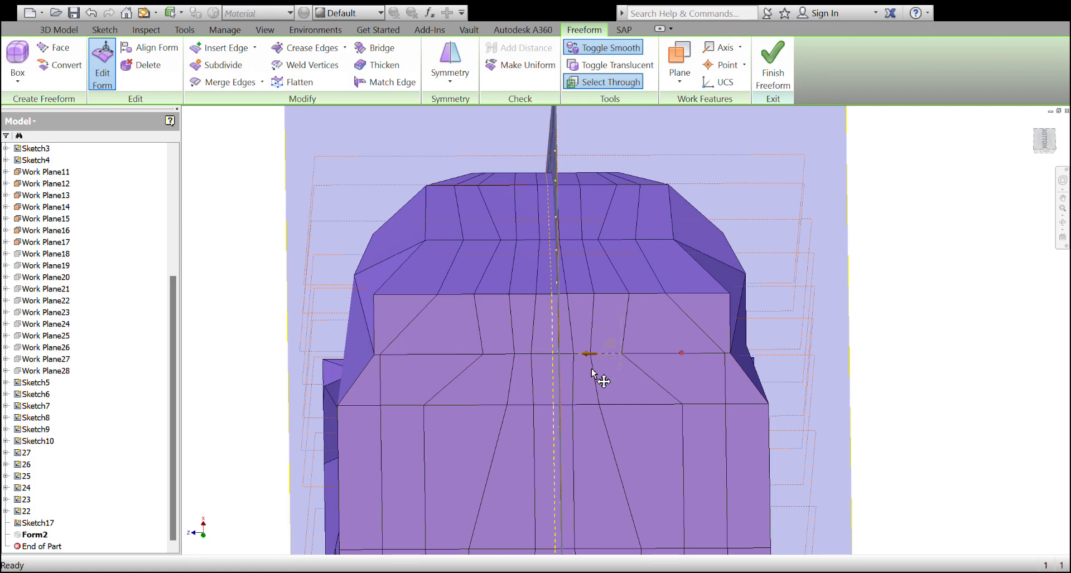
pyautogui.scroll(-2, 704, 370)
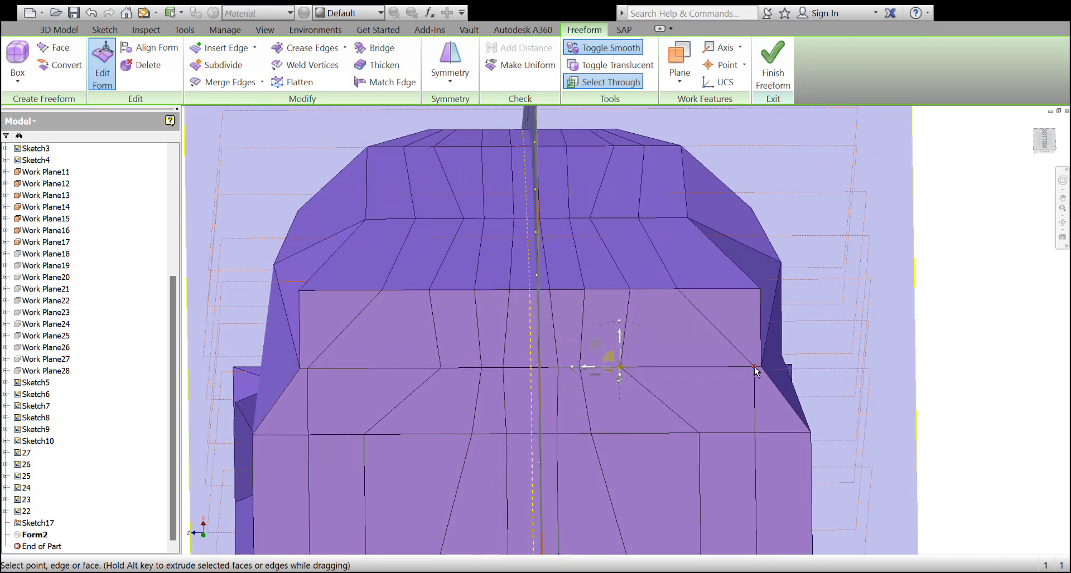
pyautogui.moveTo(725, 371); pyautogui.dragTo(692, 369)
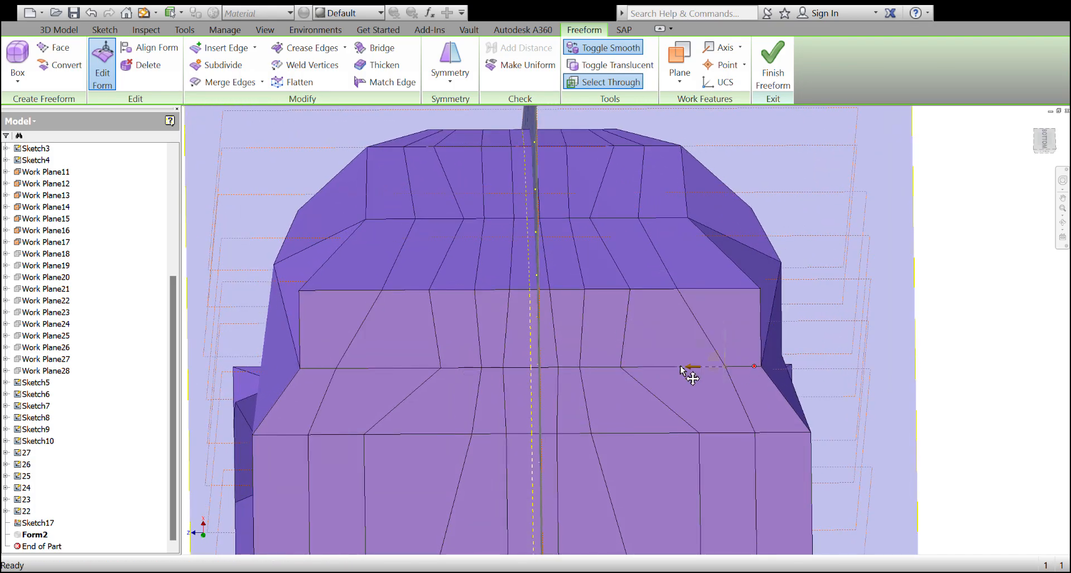
pyautogui.scroll(-1, 728, 365)
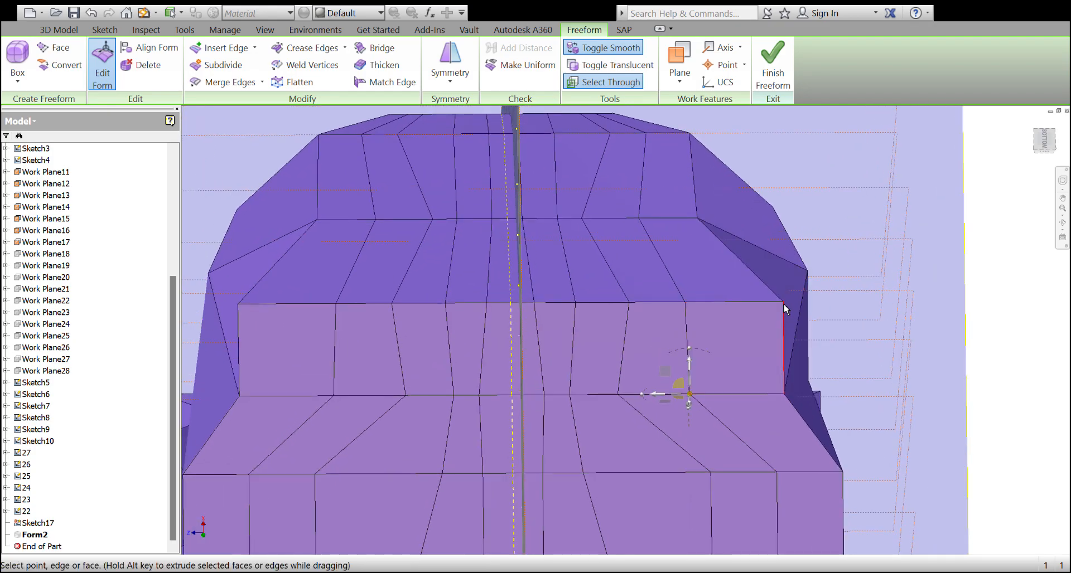
pyautogui.moveTo(748, 306); pyautogui.dragTo(676, 316)
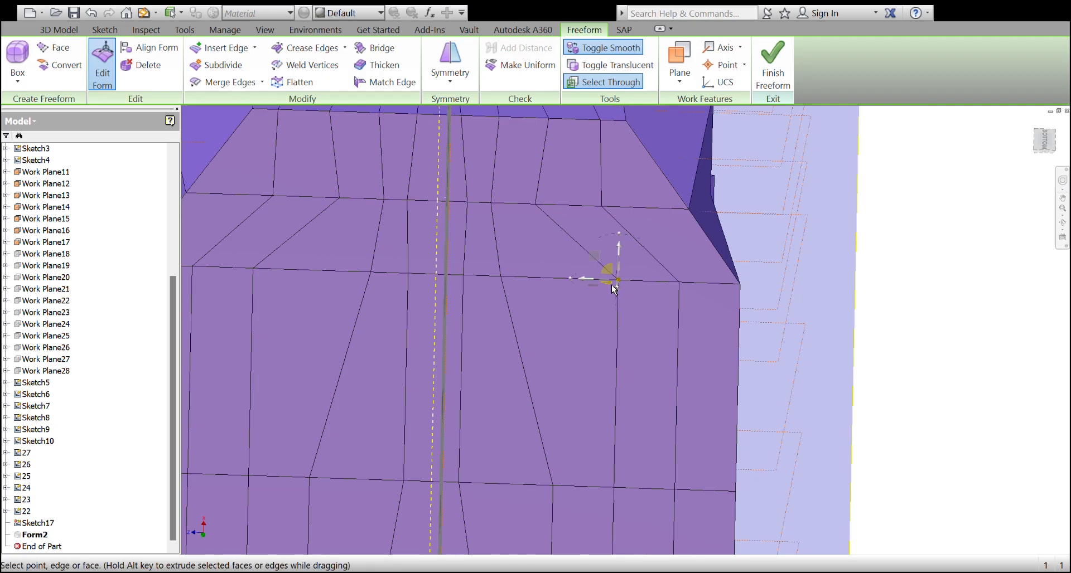
# Pull the third and fourth column vertices and the outer corner vertex inward along the flat body's last row, before the taper
pyautogui.moveTo(585, 281); pyautogui.dragTo(528, 287)
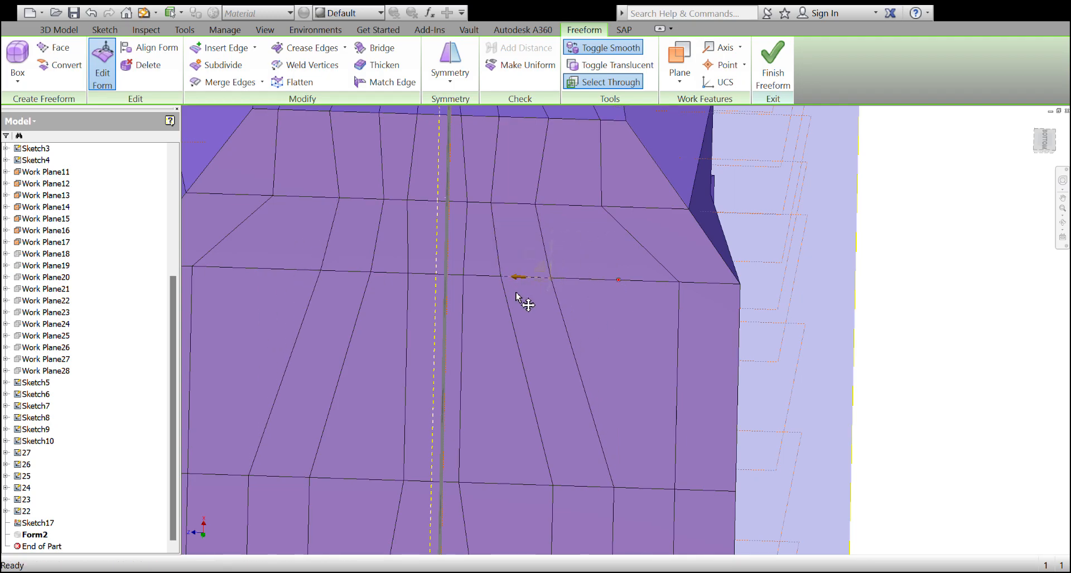
pyautogui.click(680, 283)
pyautogui.click(619, 285)
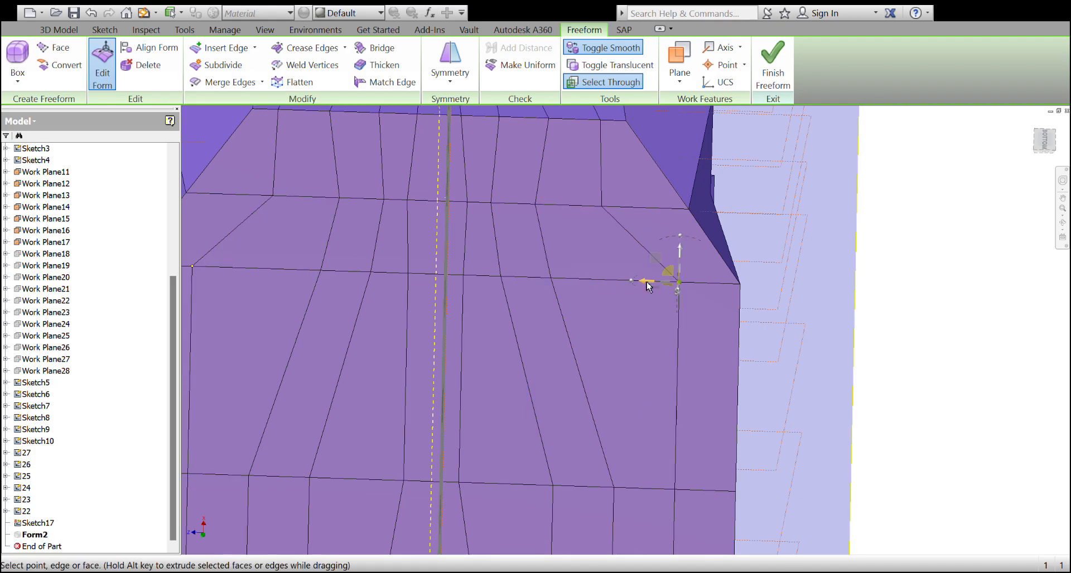
pyautogui.moveTo(647, 285); pyautogui.dragTo(582, 289)
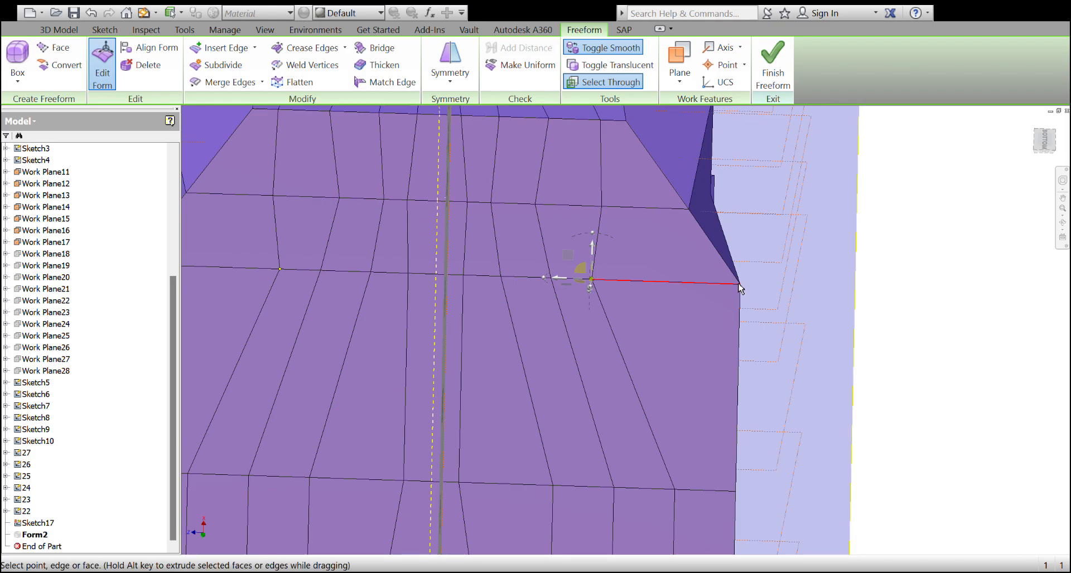
pyautogui.moveTo(704, 287); pyautogui.dragTo(619, 298)
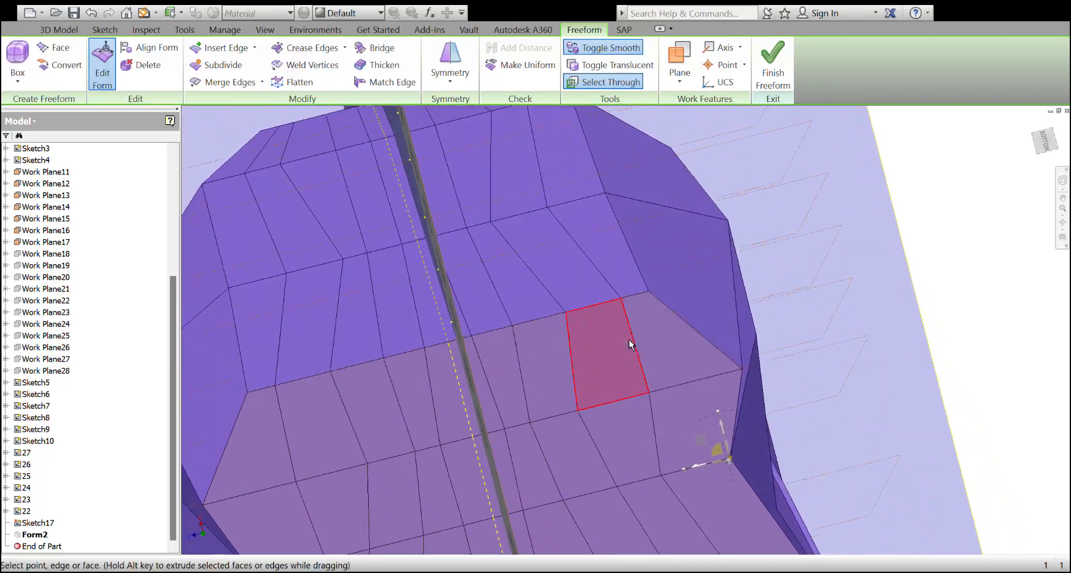
# Move the two outer column vertices and the corner vertex inward on the row where the tapered end starts curving away
pyautogui.moveTo(658, 356); pyautogui.dragTo(585, 378)
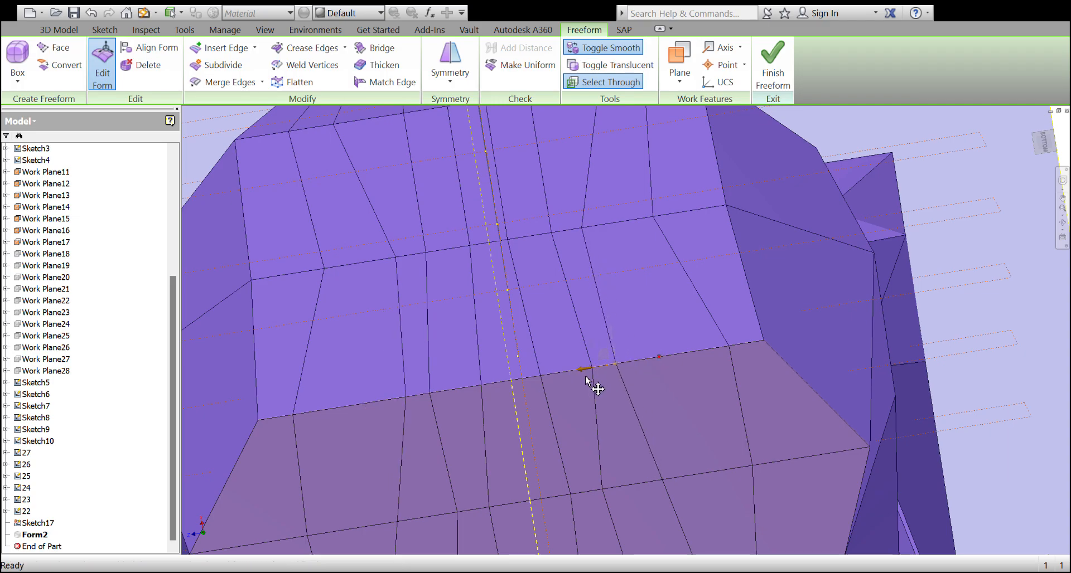
pyautogui.click(728, 347)
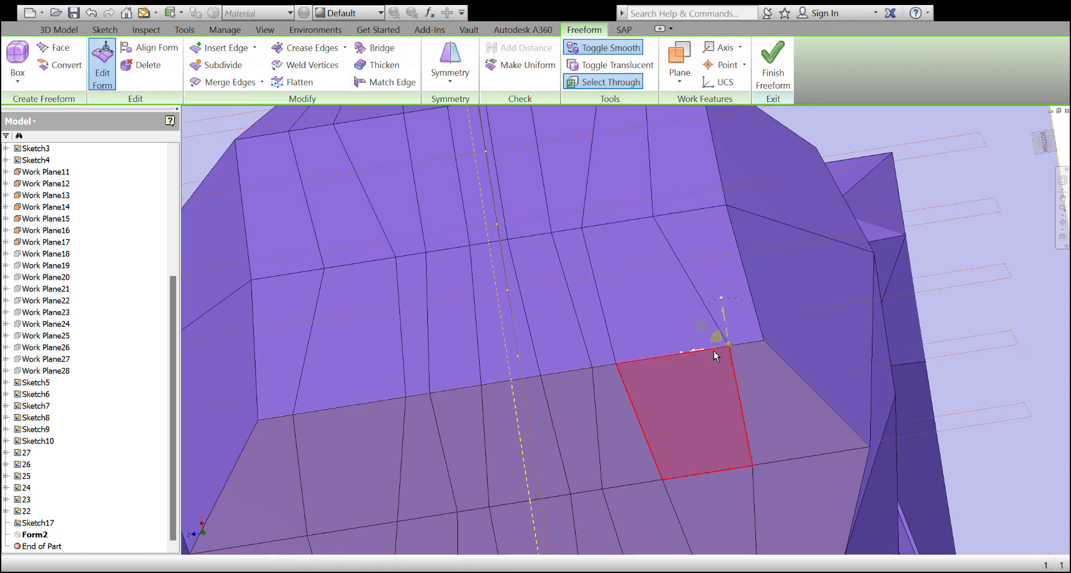
pyautogui.moveTo(702, 356); pyautogui.dragTo(627, 367)
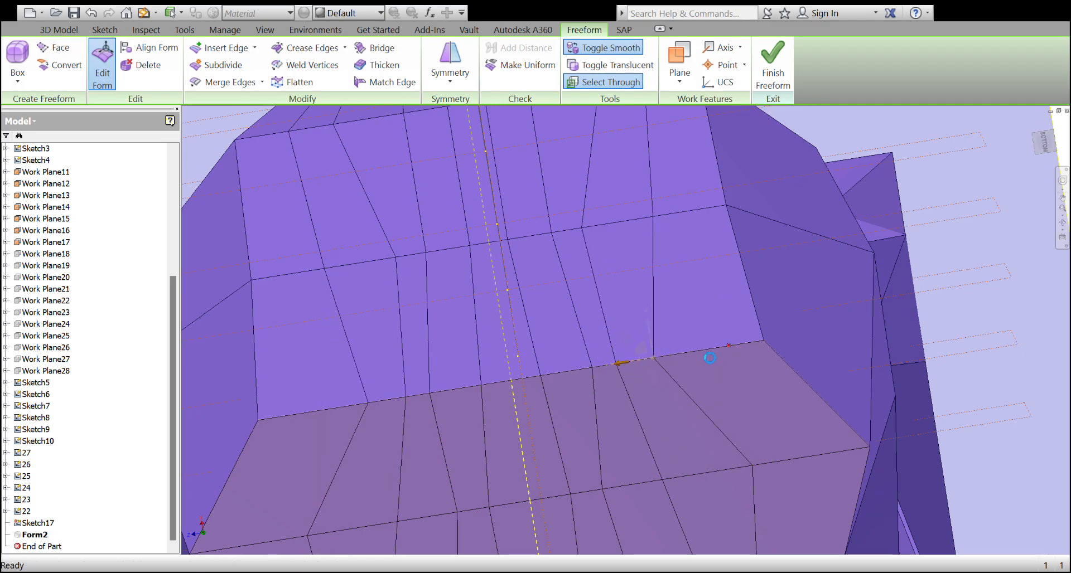
pyautogui.click(763, 341)
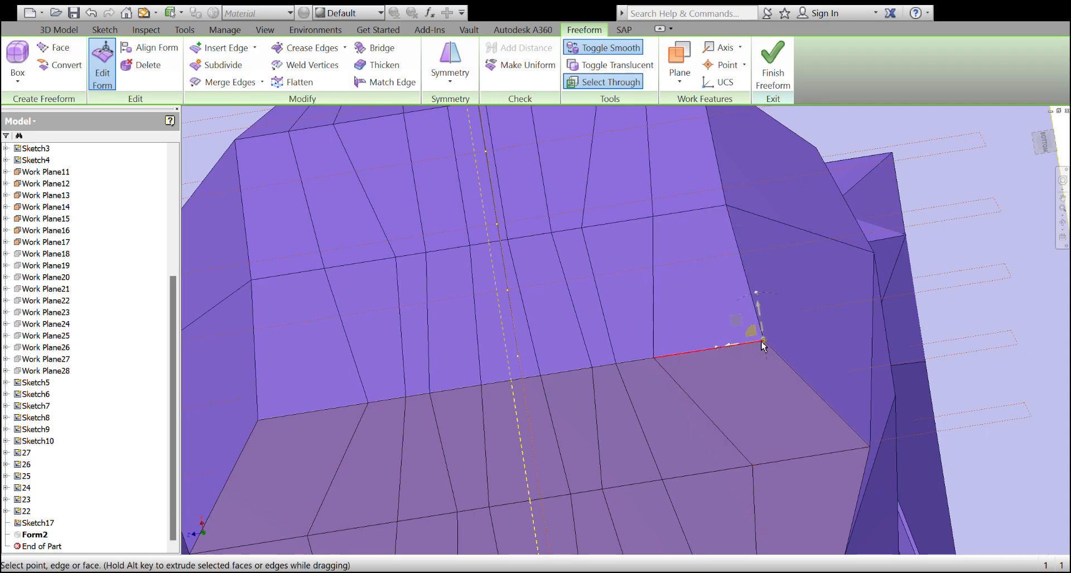
pyautogui.click(743, 294)
pyautogui.moveTo(721, 350); pyautogui.dragTo(671, 362)
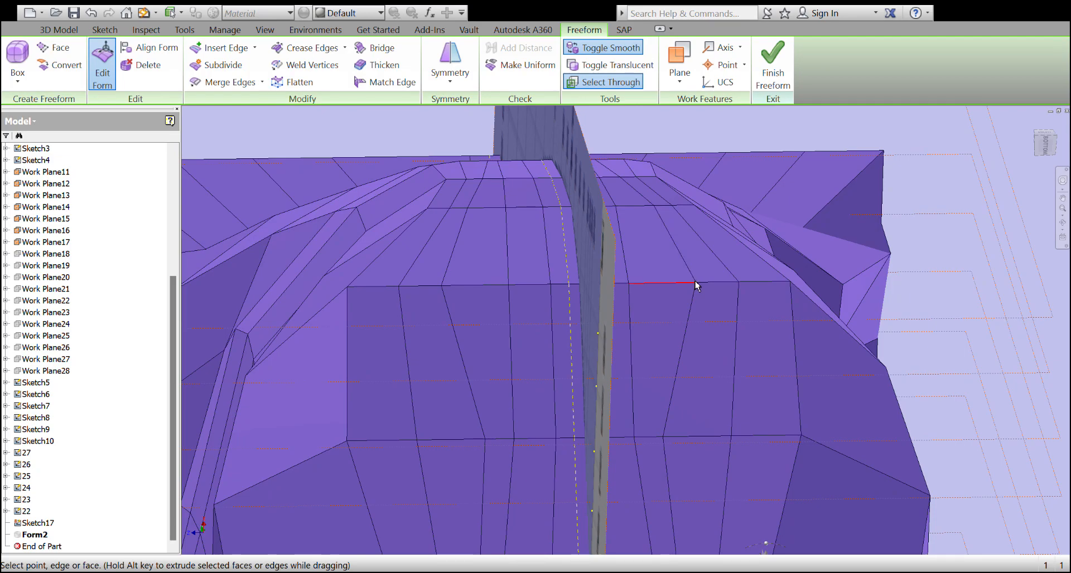
# Pull the inner column vertices and the outer corner vertex toward the centre line on the wide row higher up the curved end
pyautogui.moveTo(664, 286); pyautogui.dragTo(611, 287)
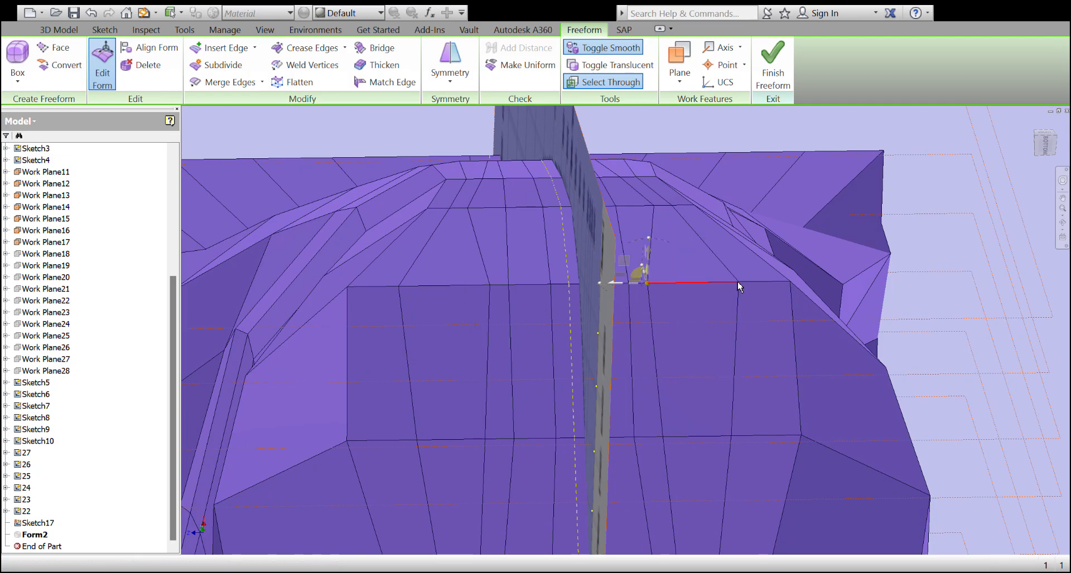
pyautogui.moveTo(704, 284); pyautogui.dragTo(634, 288)
pyautogui.scroll(-1, 793, 307)
pyautogui.scroll(-1, 792, 306)
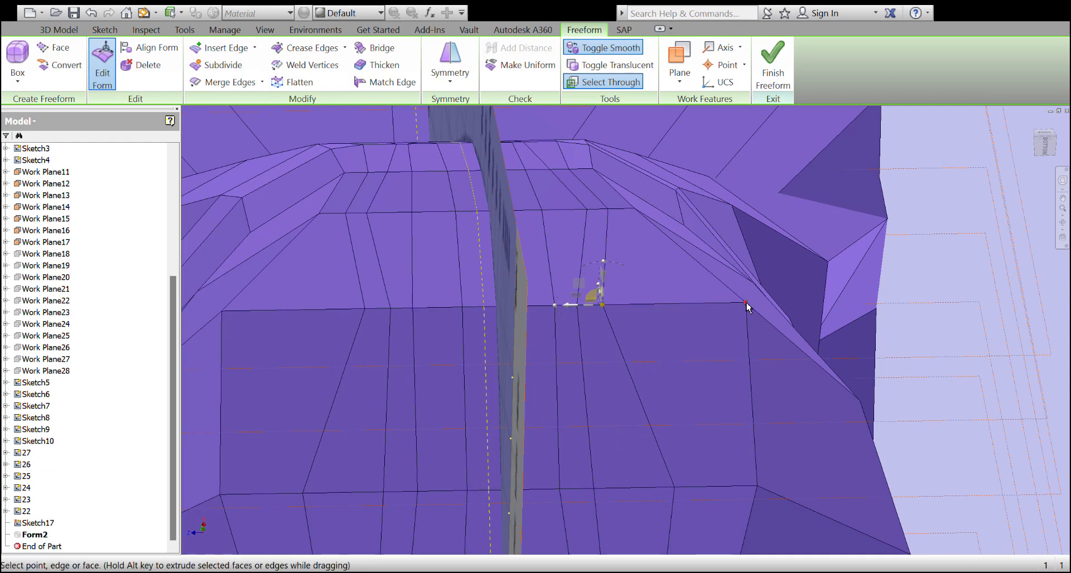
pyautogui.scroll(2, 636, 313)
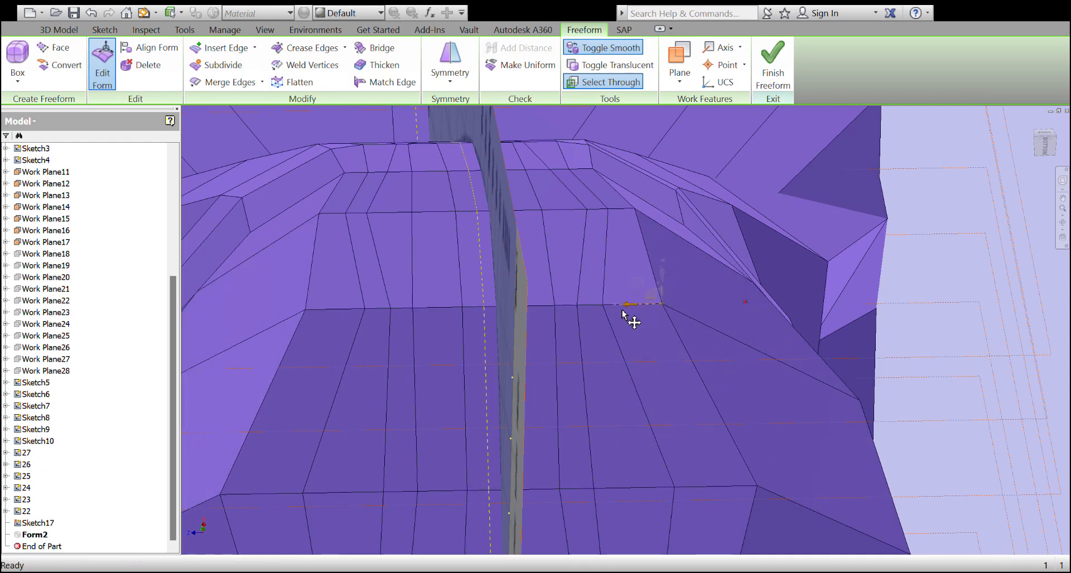
pyautogui.scroll(3, 615, 318)
pyautogui.scroll(-1, 675, 371)
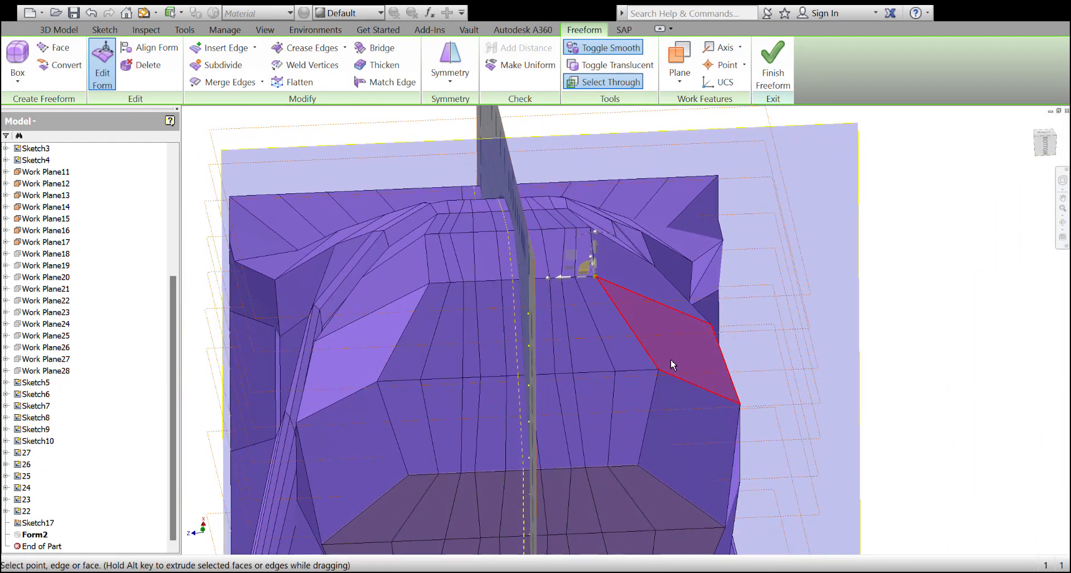